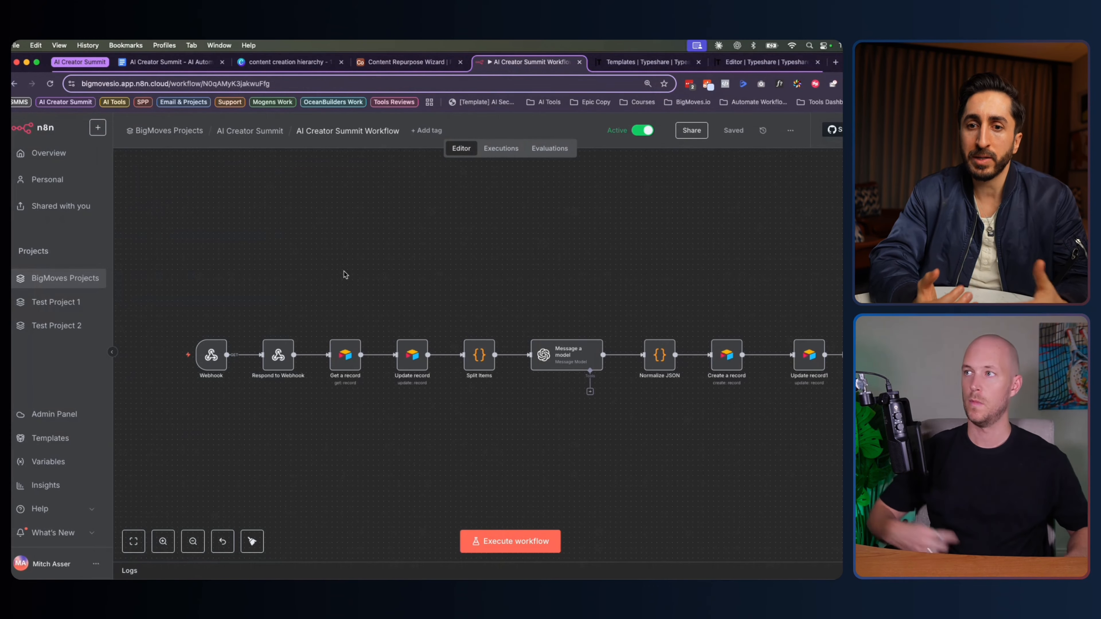
Load the OpenRouter website in a new browser tab beside the n8n workflow
{"action": "scroll", "coordinate": [346, 274], "scroll_direction": "right", "scroll_amount": 1}
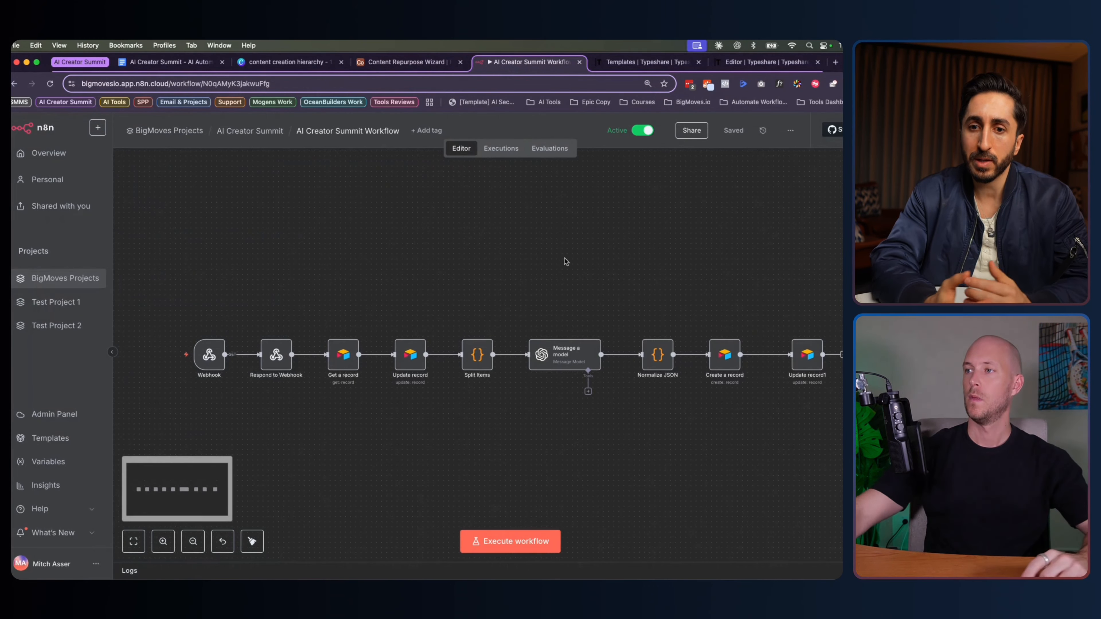
{"action": "left_click", "coordinate": [833, 63]}
{"action": "type", "text": "openrouter"}
{"action": "key", "text": "Return"}
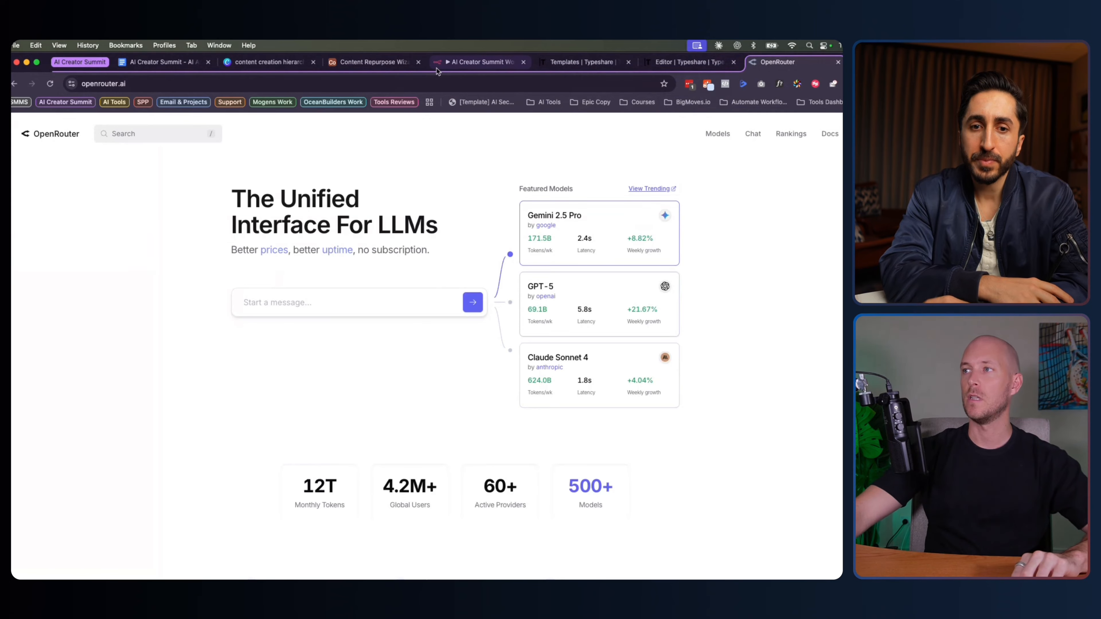
Go back to the n8n AI Creator Summit Workflow tab
{"action": "left_click", "coordinate": [465, 65]}
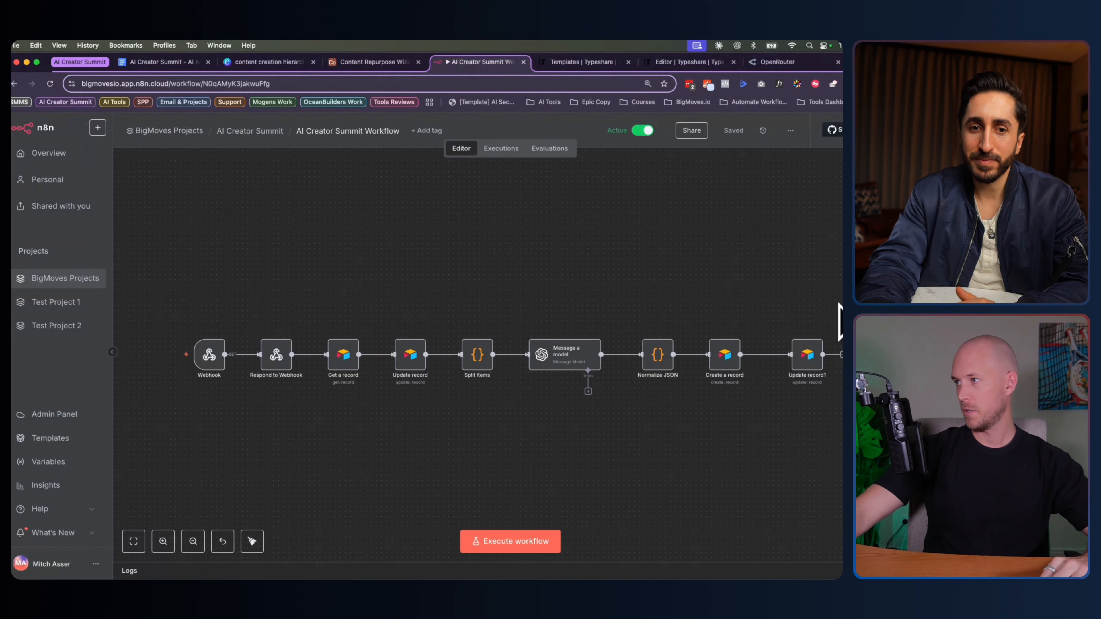
Box-select all nodes on the AI Creator Summit Workflow canvas and delete them
{"action": "left_click_drag", "start_coordinate": [840, 321], "coordinate": [160, 435]}
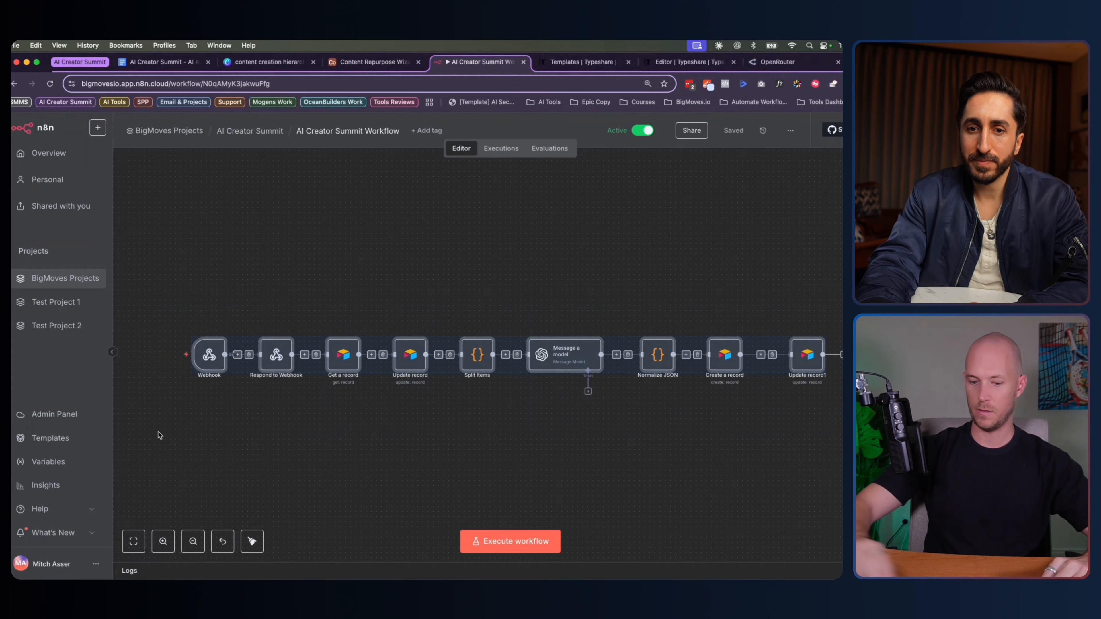
{"action": "key", "text": "Delete"}
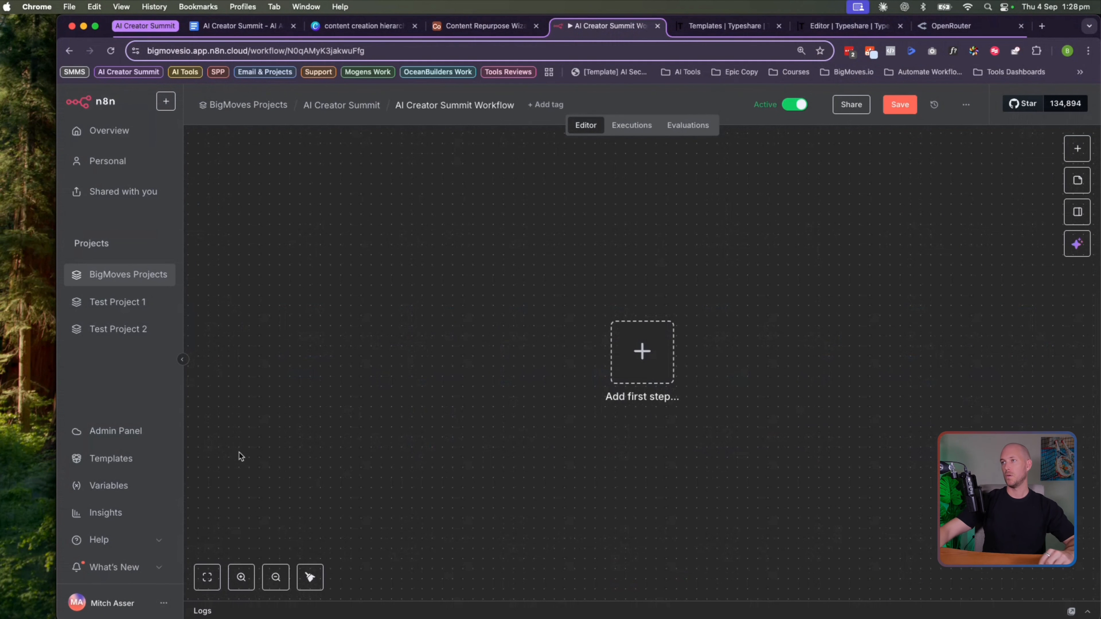
In Airtable, review the execute_content_automation button's URL formula, closing it unchanged
{"action": "left_click", "coordinate": [477, 26]}
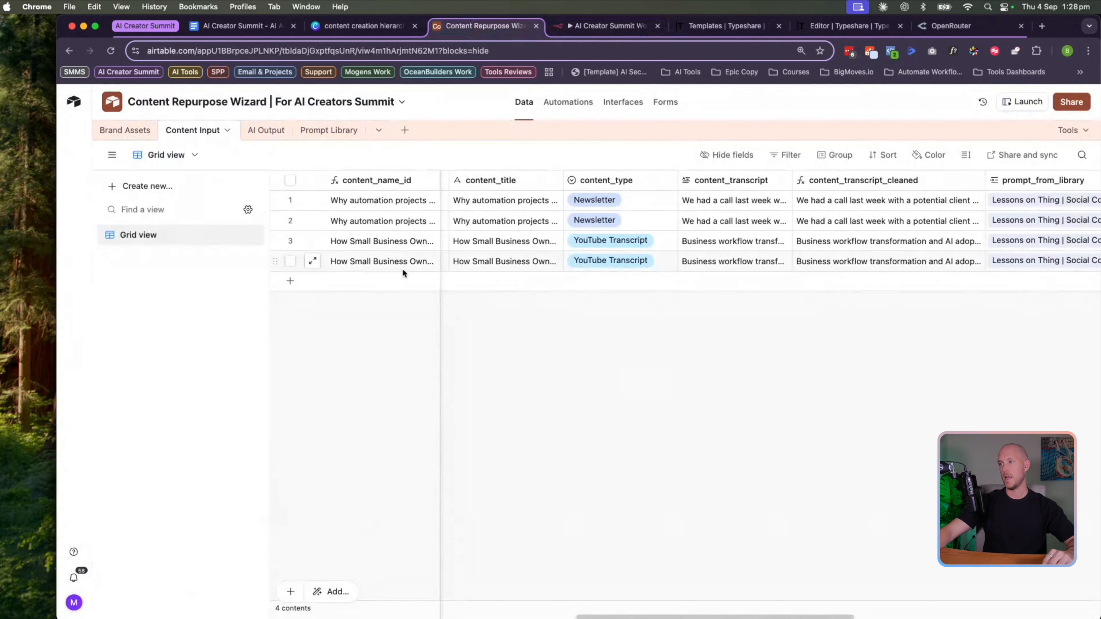
{"action": "scroll", "coordinate": [520, 243], "scroll_direction": "right", "scroll_amount": 5}
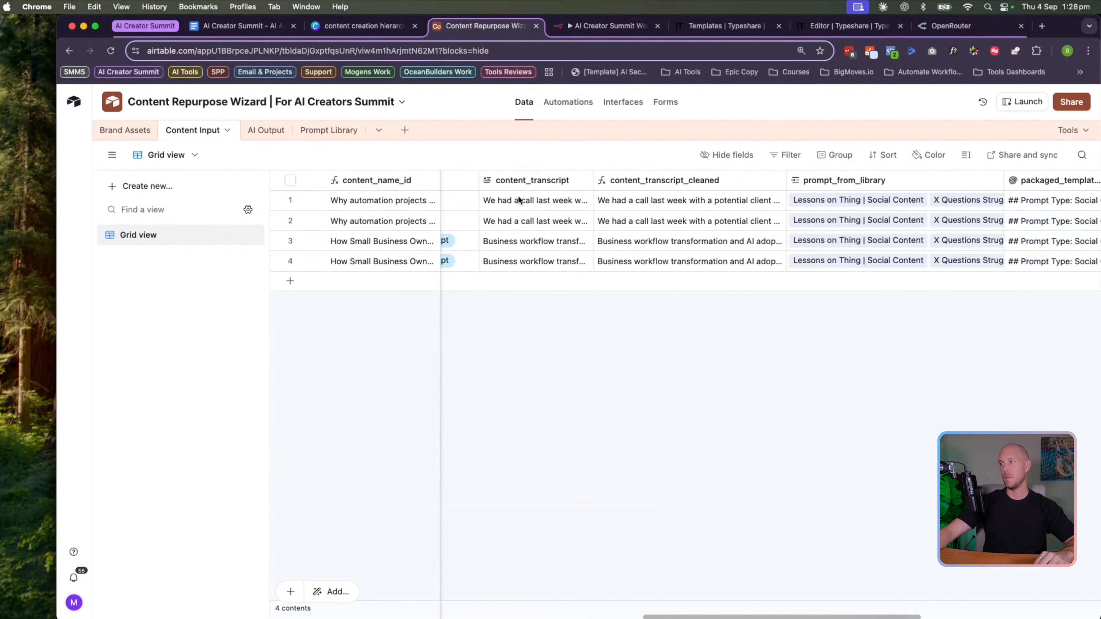
{"action": "scroll", "coordinate": [477, 251], "scroll_direction": "left", "scroll_amount": 10}
{"action": "scroll", "coordinate": [607, 209], "scroll_direction": "right", "scroll_amount": 10}
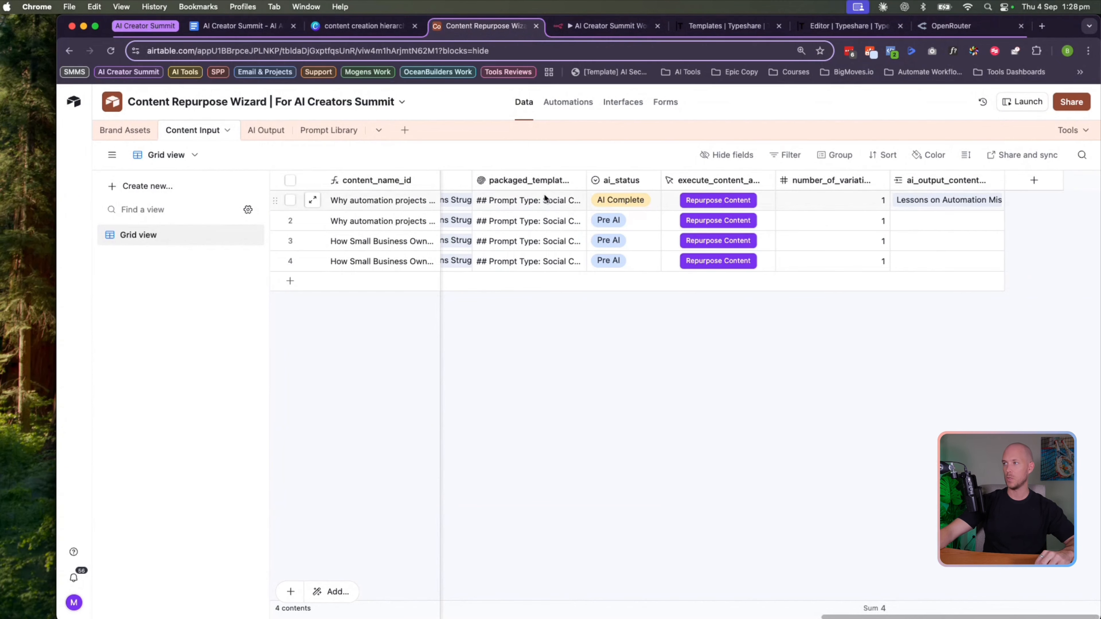
{"action": "scroll", "coordinate": [481, 208], "scroll_direction": "left", "scroll_amount": 5}
{"action": "scroll", "coordinate": [496, 212], "scroll_direction": "left", "scroll_amount": 5}
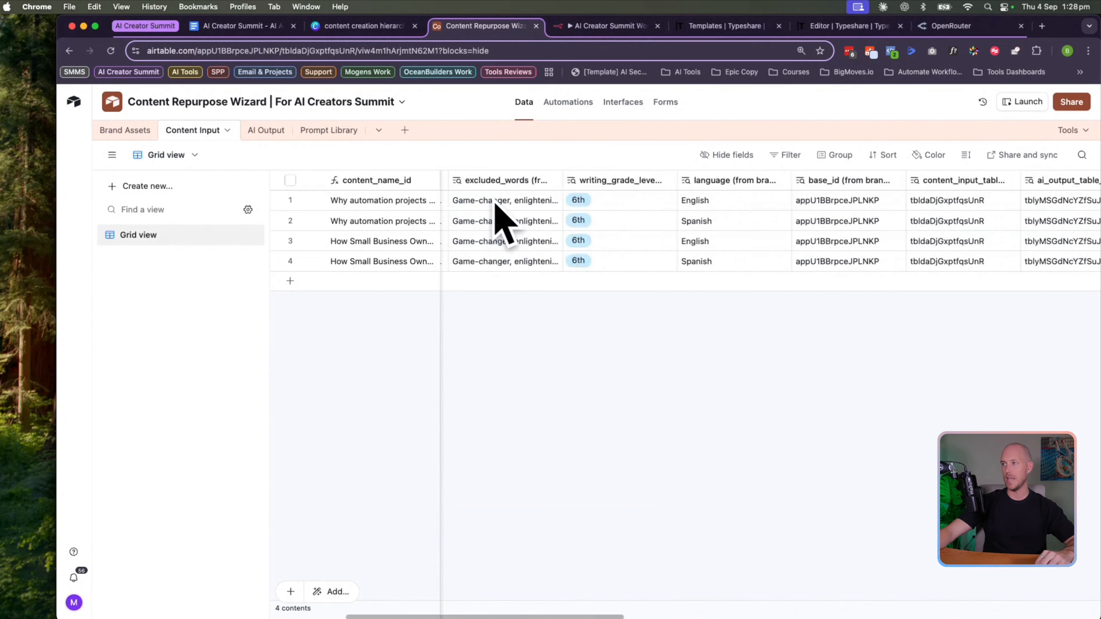
{"action": "scroll", "coordinate": [490, 203], "scroll_direction": "right", "scroll_amount": 10}
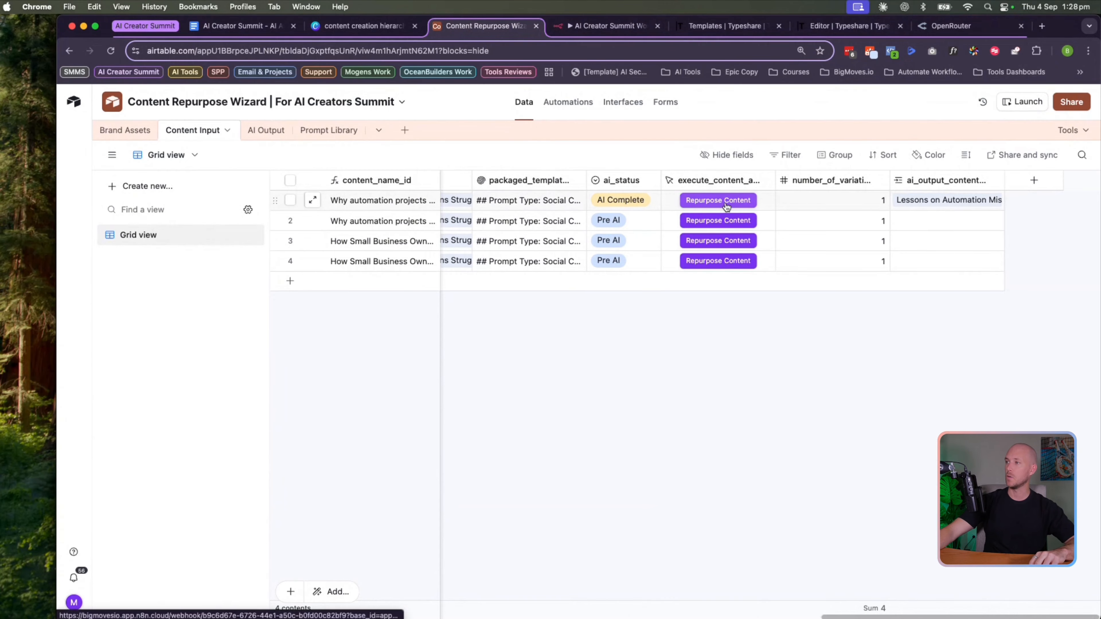
{"action": "double_click", "coordinate": [717, 180]}
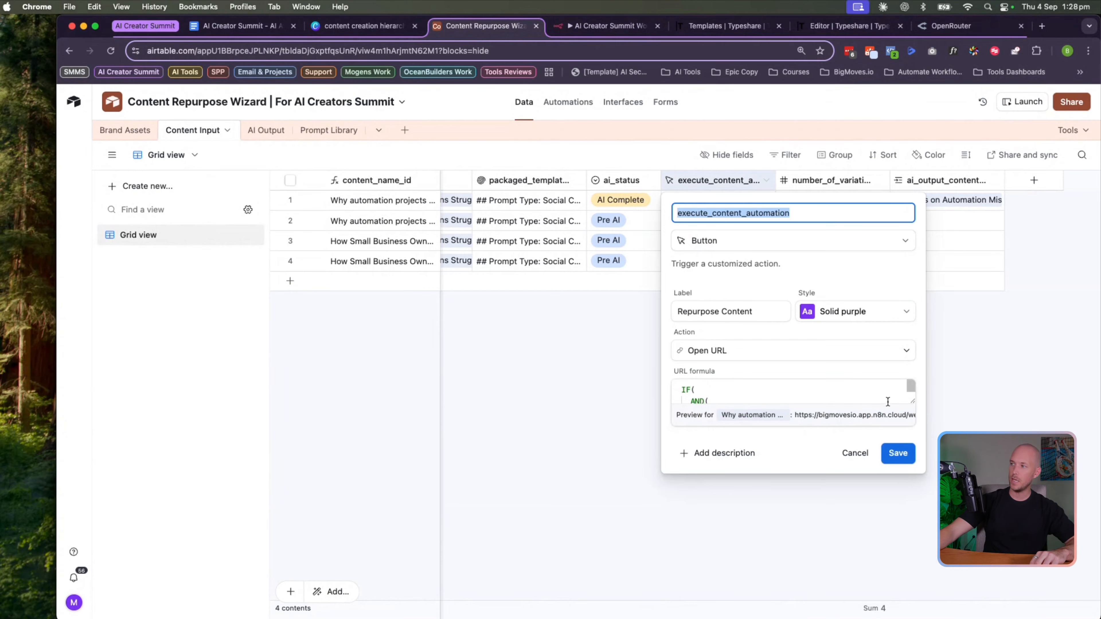
{"action": "left_click_drag", "start_coordinate": [912, 401], "coordinate": [900, 573]}
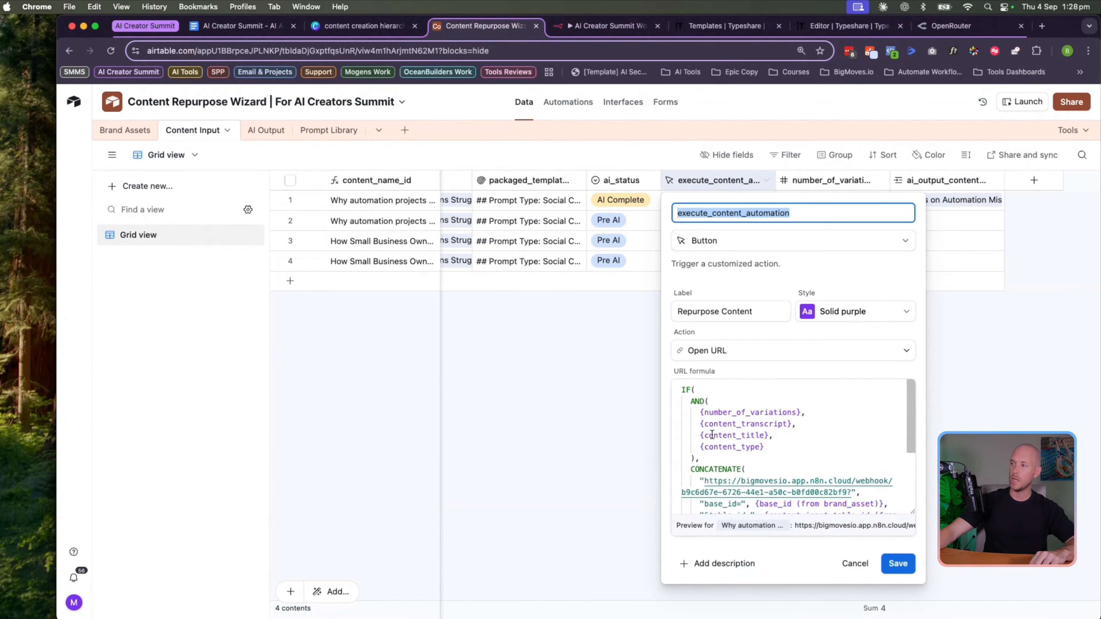
{"action": "left_click", "coordinate": [550, 420]}
Add a Webhook trigger set to respond 'Using Respond to Webhook Node'
{"action": "left_click", "coordinate": [579, 32]}
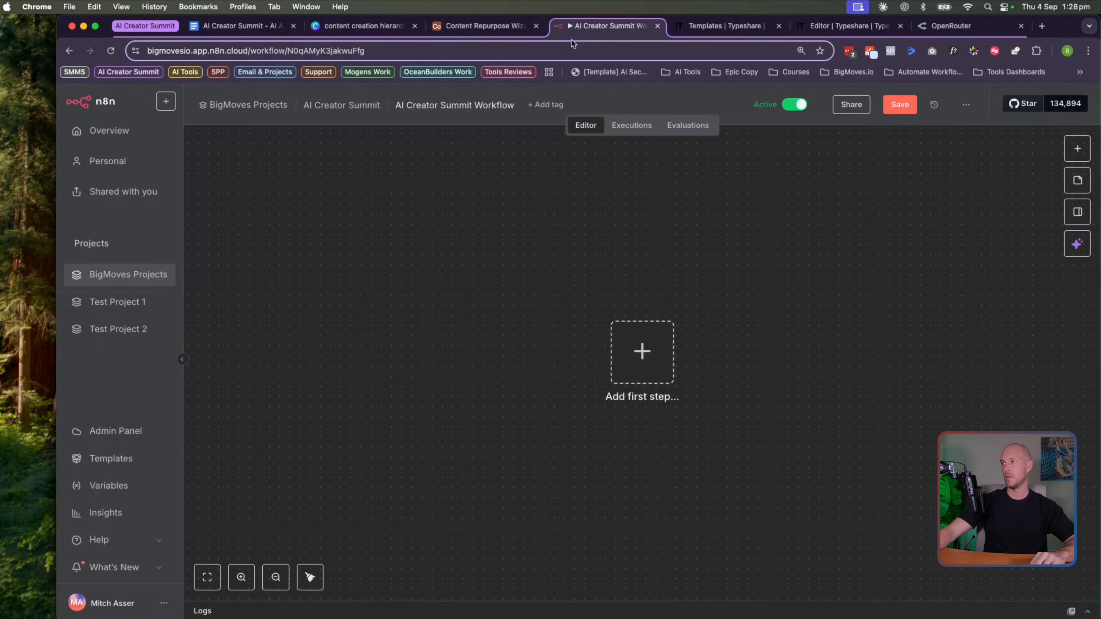
{"action": "left_click", "coordinate": [614, 362]}
{"action": "type", "text": "webho"}
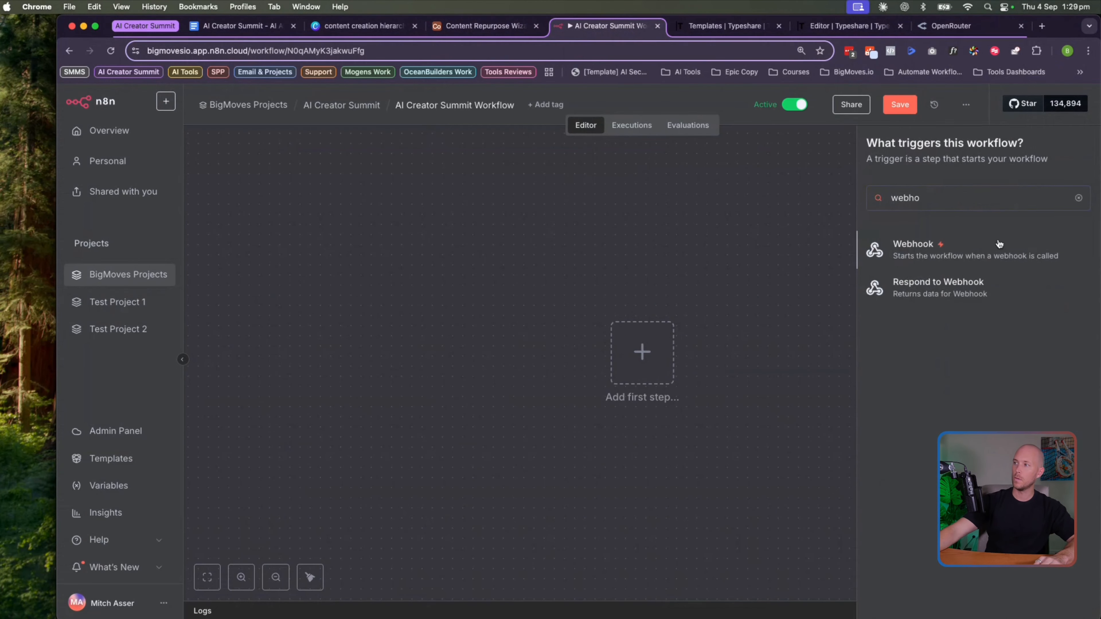
{"action": "left_click", "coordinate": [999, 244]}
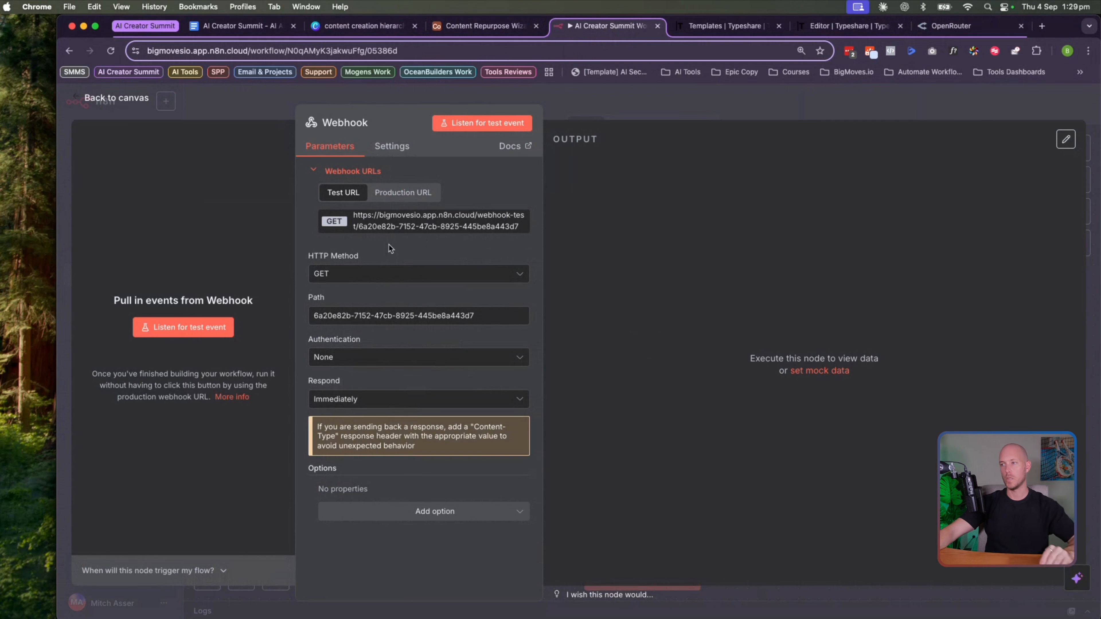
{"action": "left_click", "coordinate": [392, 222]}
{"action": "left_click", "coordinate": [365, 398]}
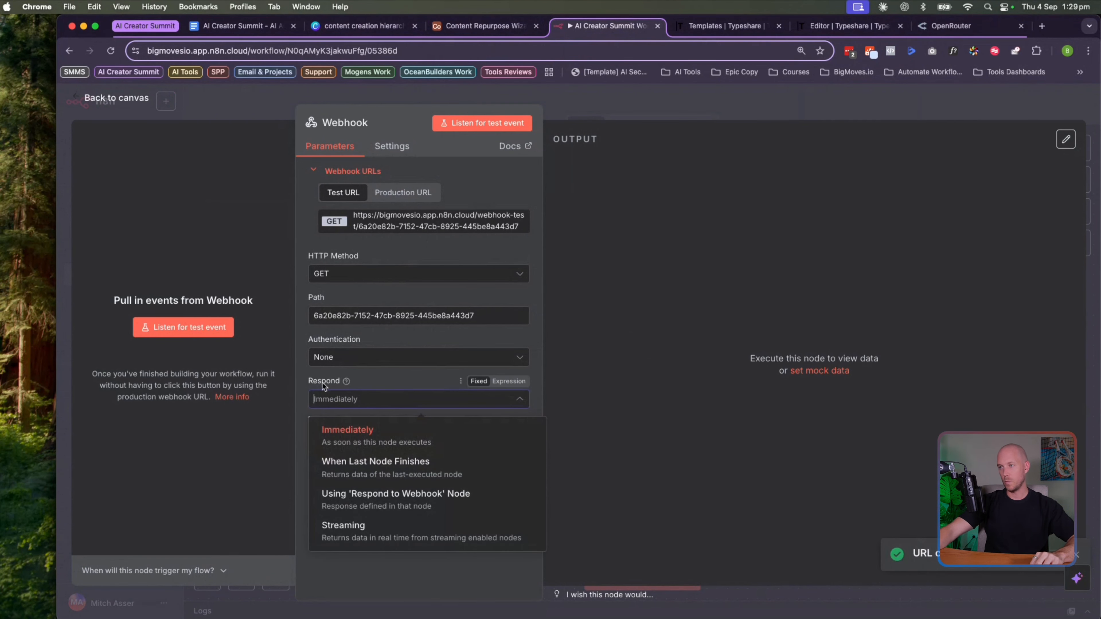
{"action": "left_click", "coordinate": [357, 502]}
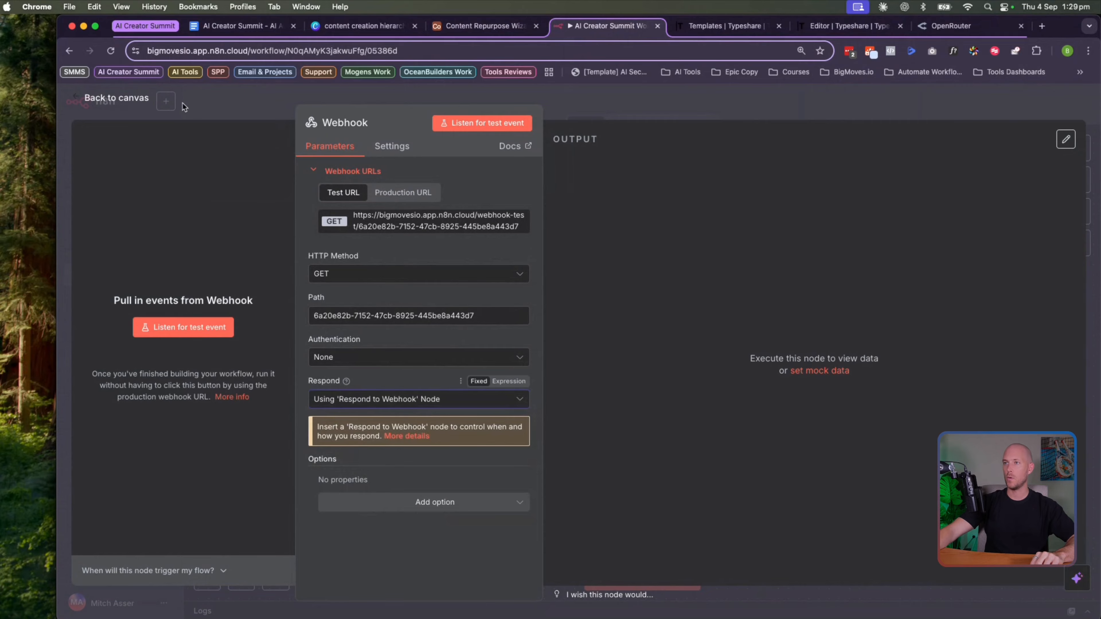
{"action": "left_click", "coordinate": [127, 99]}
Remove the extra Webhook1 node mistakenly added after the trigger
{"action": "left_click", "coordinate": [726, 361]}
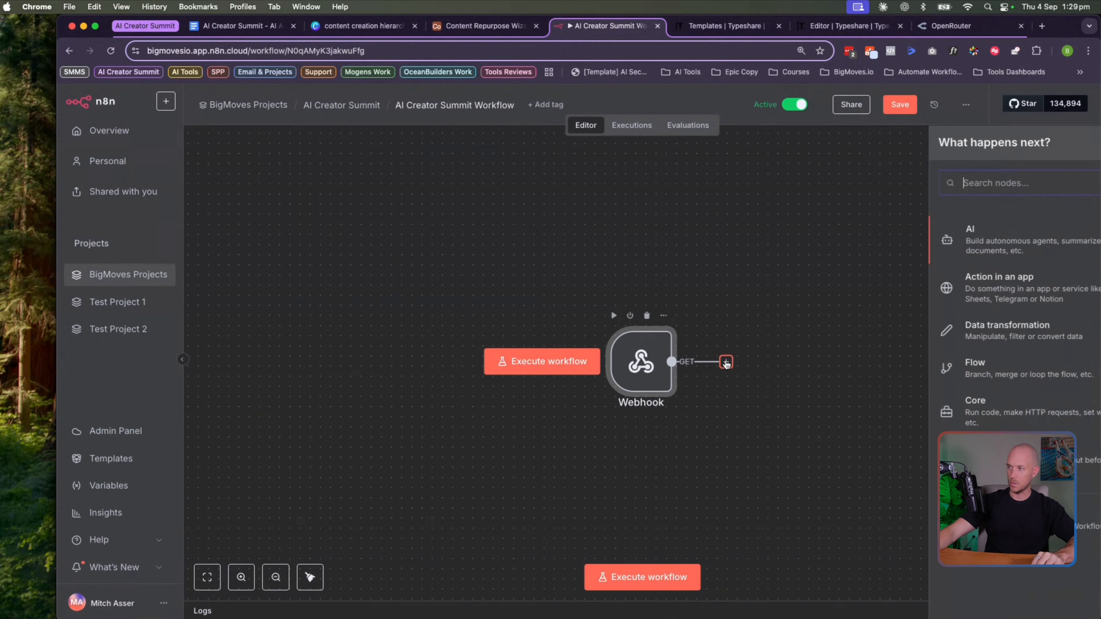
{"action": "type", "text": "webhoo"}
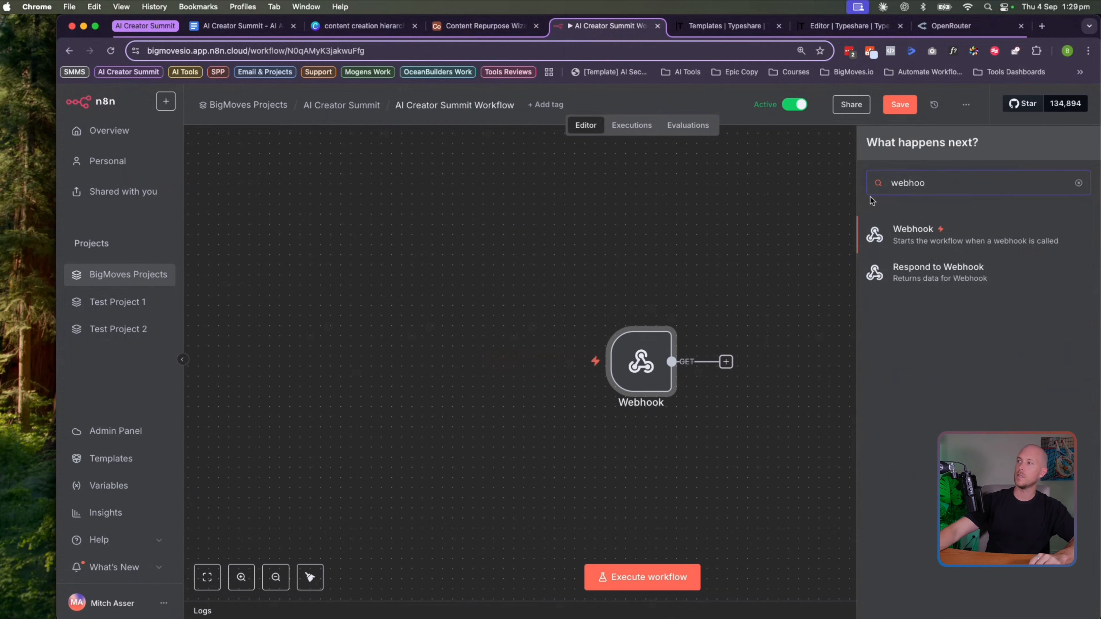
{"action": "left_click", "coordinate": [932, 230]}
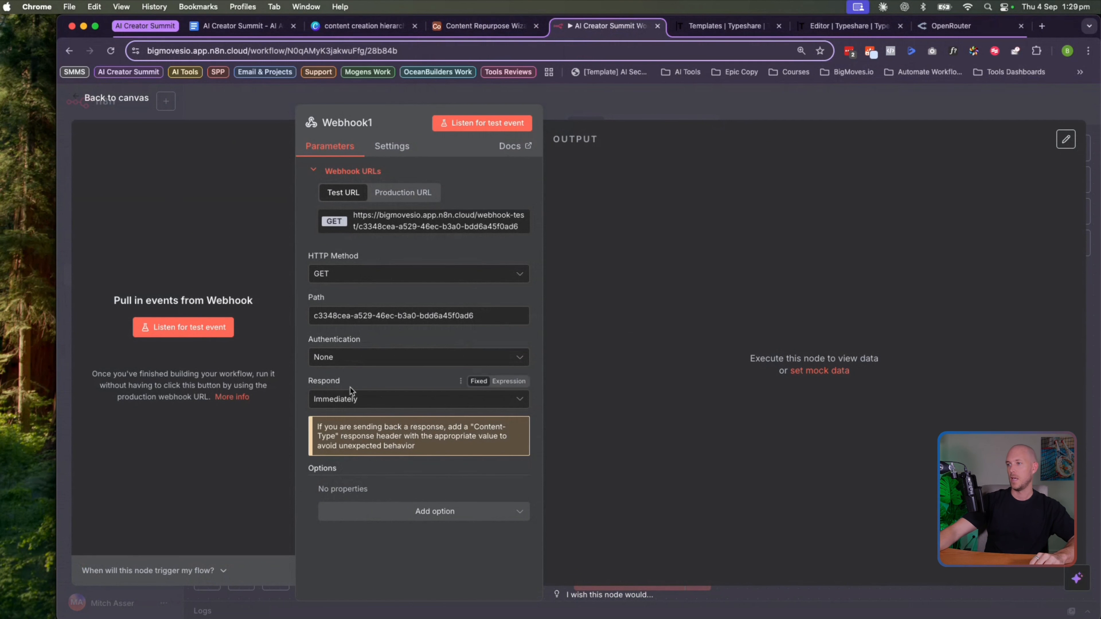
{"action": "left_click", "coordinate": [116, 98]}
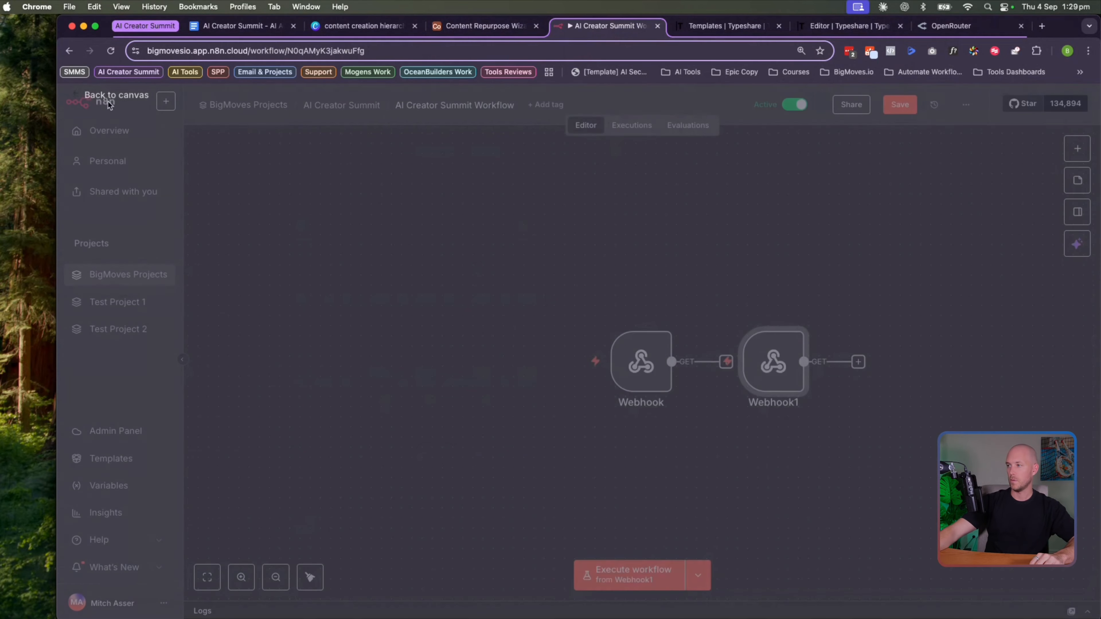
{"action": "right_click", "coordinate": [776, 363]}
{"action": "key", "text": "Delete"}
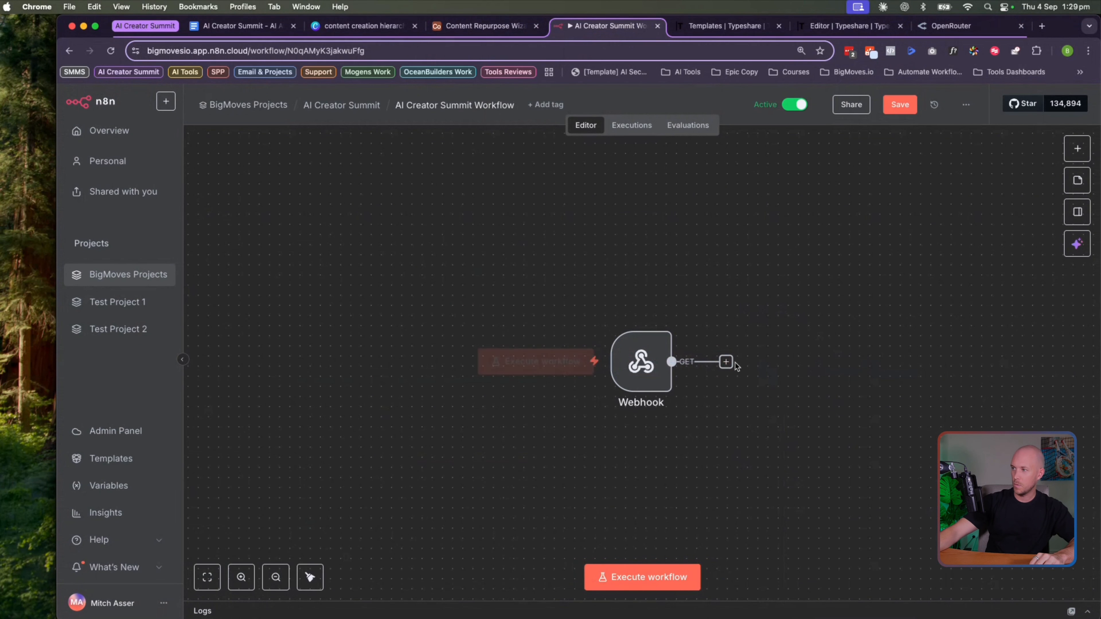
Add a Respond to Webhook node returning Text <script>window.close()</script>
{"action": "left_click", "coordinate": [726, 363]}
{"action": "type", "text": "webhoo"}
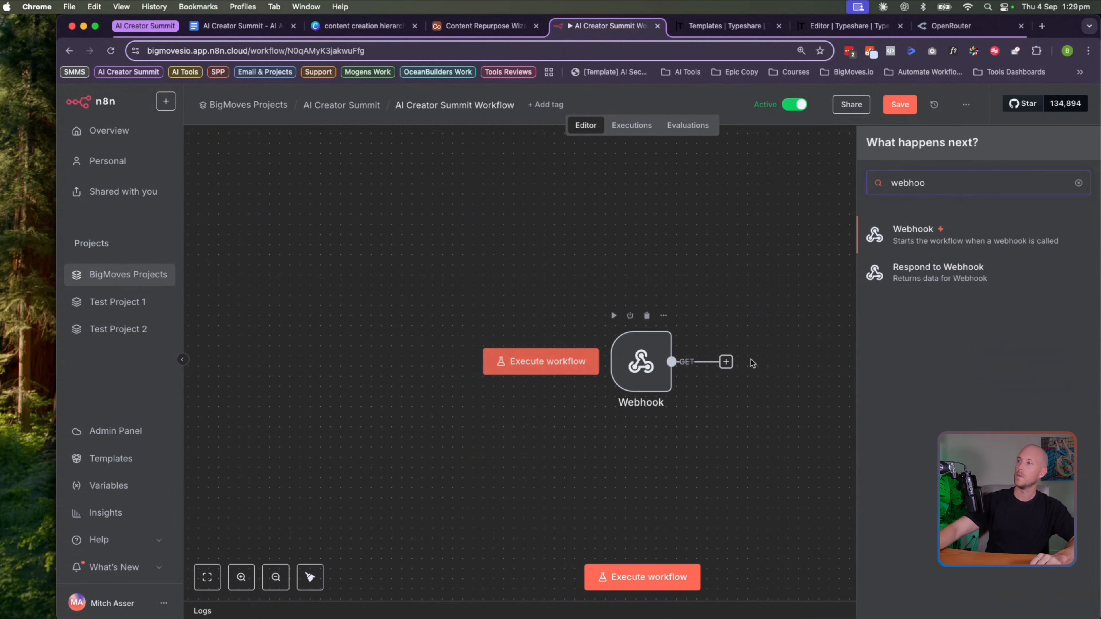
{"action": "left_click", "coordinate": [921, 281]}
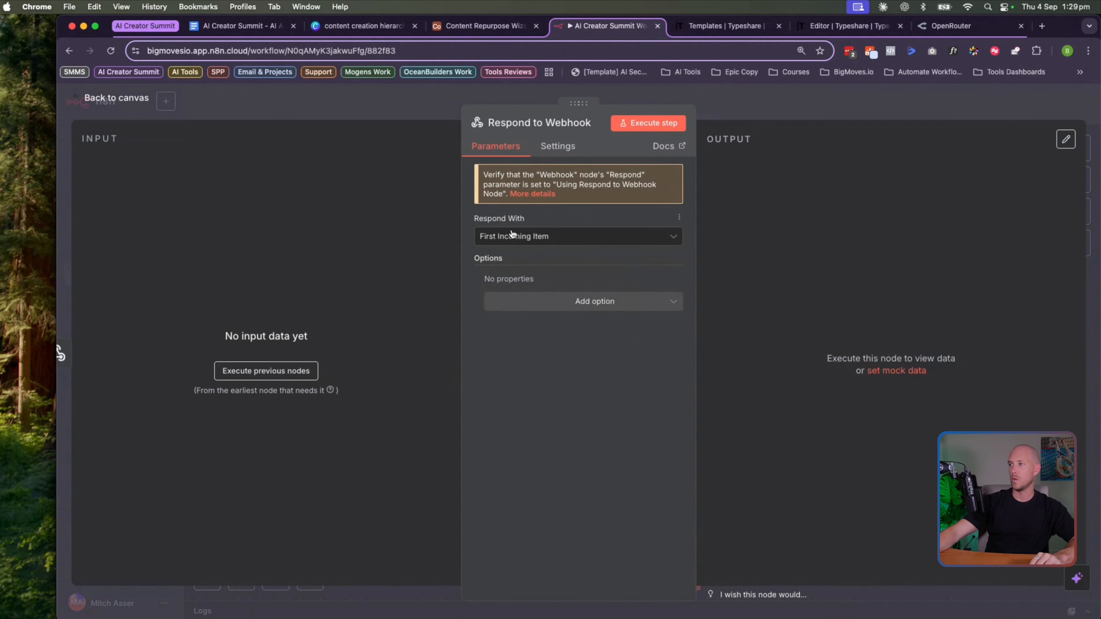
{"action": "left_click", "coordinate": [512, 234]}
{"action": "scroll", "coordinate": [515, 347], "scroll_direction": "down", "scroll_amount": 3}
{"action": "left_click", "coordinate": [505, 405]}
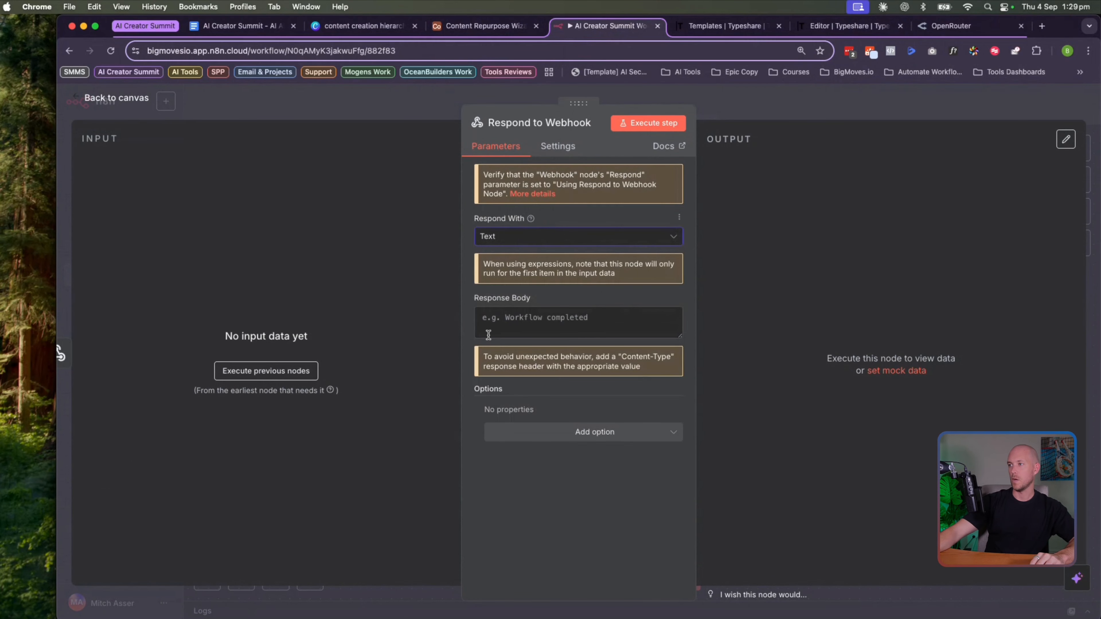
{"action": "left_click", "coordinate": [511, 320]}
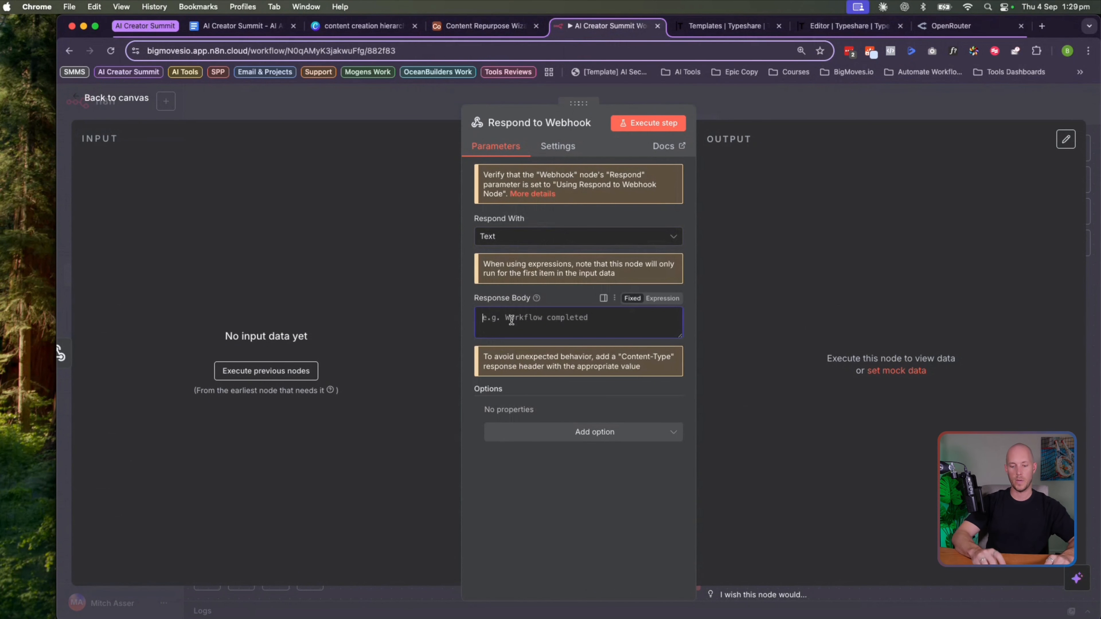
{"action": "type", "text": "/clos"}
{"action": "type", "text": "ewindow"}
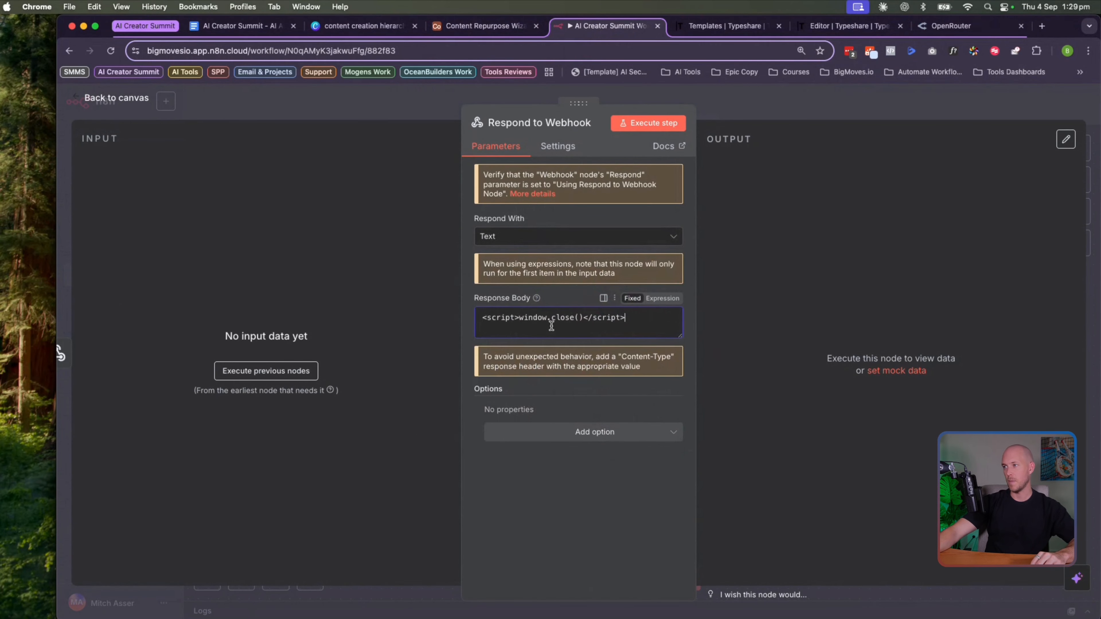
{"action": "left_click", "coordinate": [870, 53]}
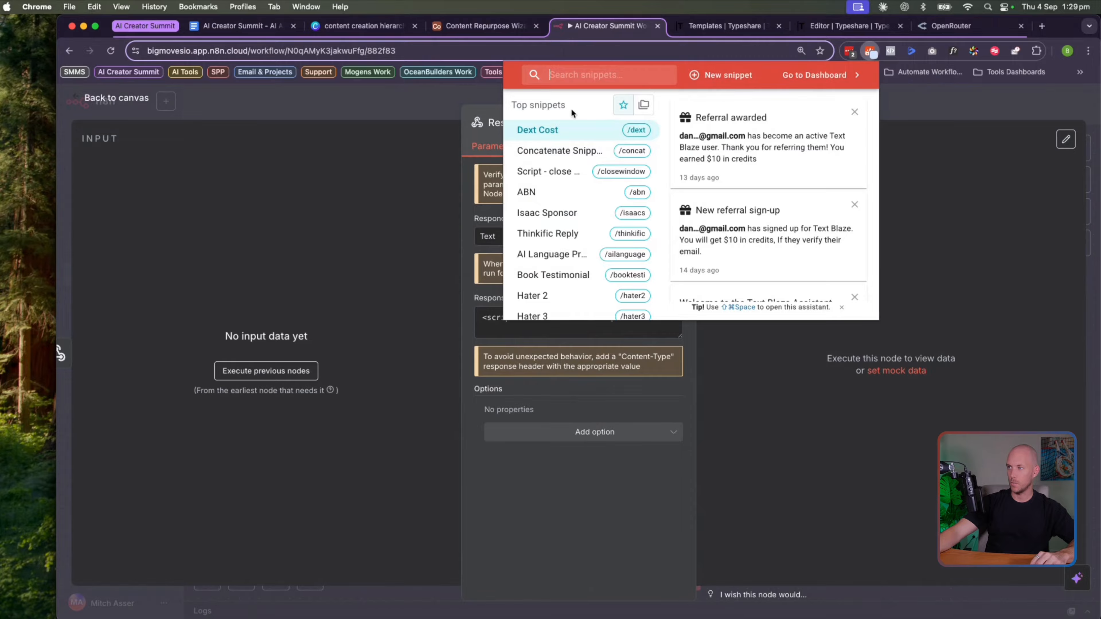
{"action": "left_click", "coordinate": [594, 151]}
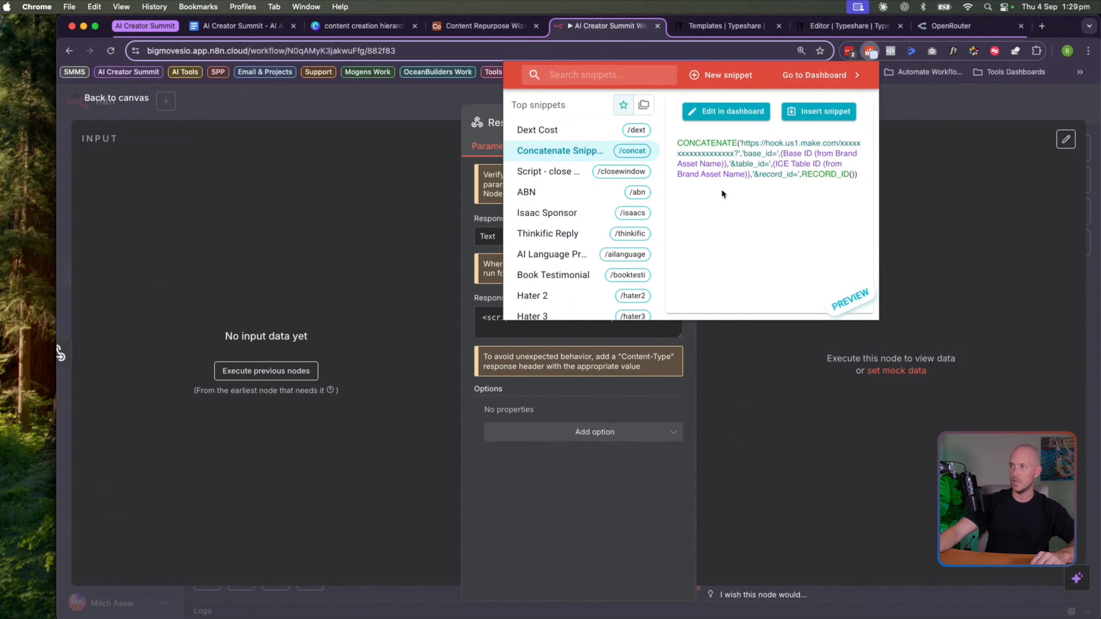
{"action": "left_click_drag", "start_coordinate": [679, 139], "coordinate": [862, 181]}
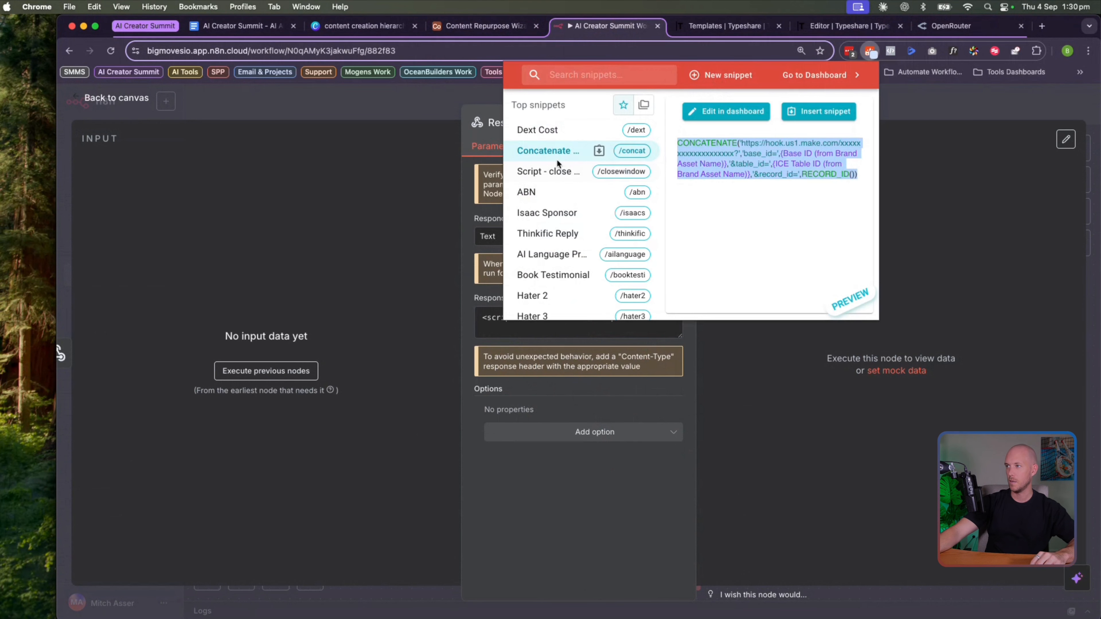
{"action": "left_click", "coordinate": [559, 172]}
{"action": "left_click_drag", "start_coordinate": [677, 141], "coordinate": [796, 148]}
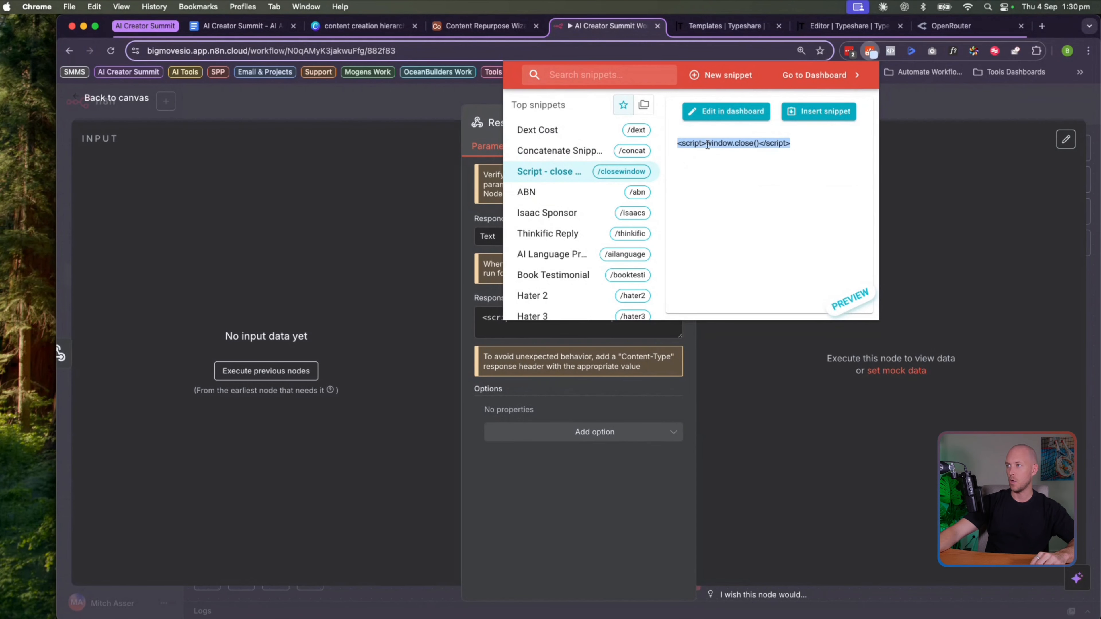
{"action": "left_click", "coordinate": [720, 144]}
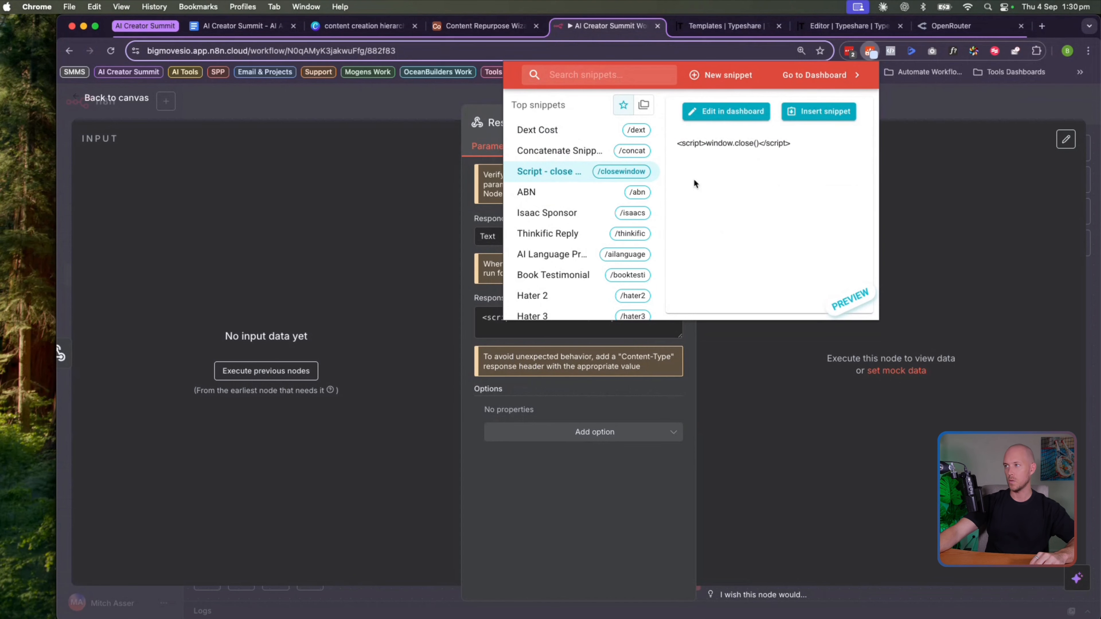
{"action": "left_click", "coordinate": [354, 287]}
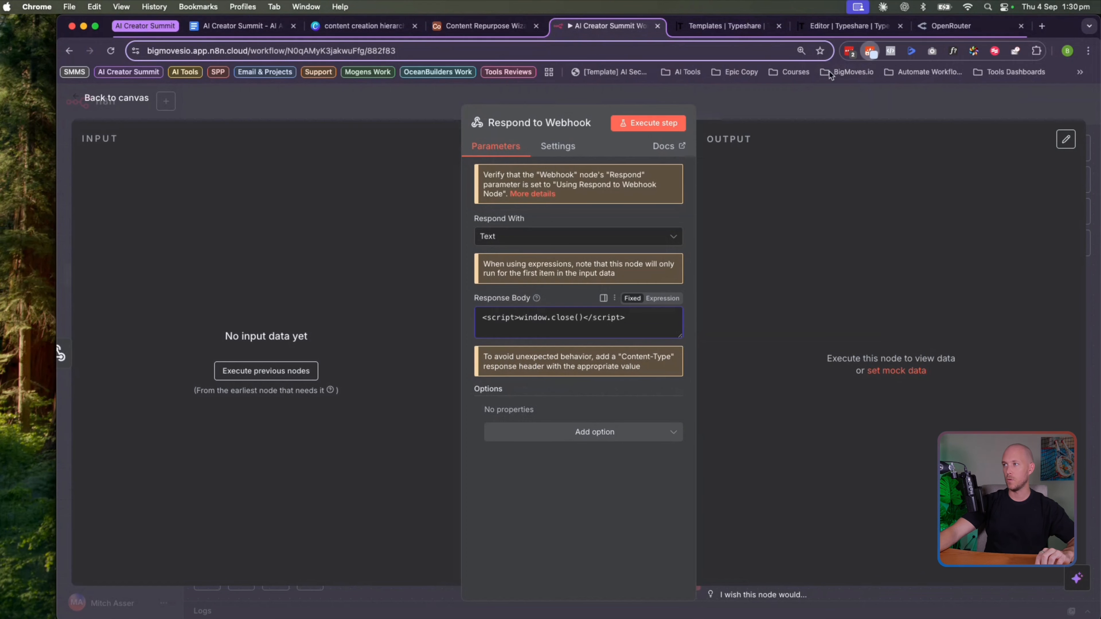
{"action": "left_click", "coordinate": [870, 51]}
{"action": "scroll", "coordinate": [590, 189], "scroll_direction": "down", "scroll_amount": 5}
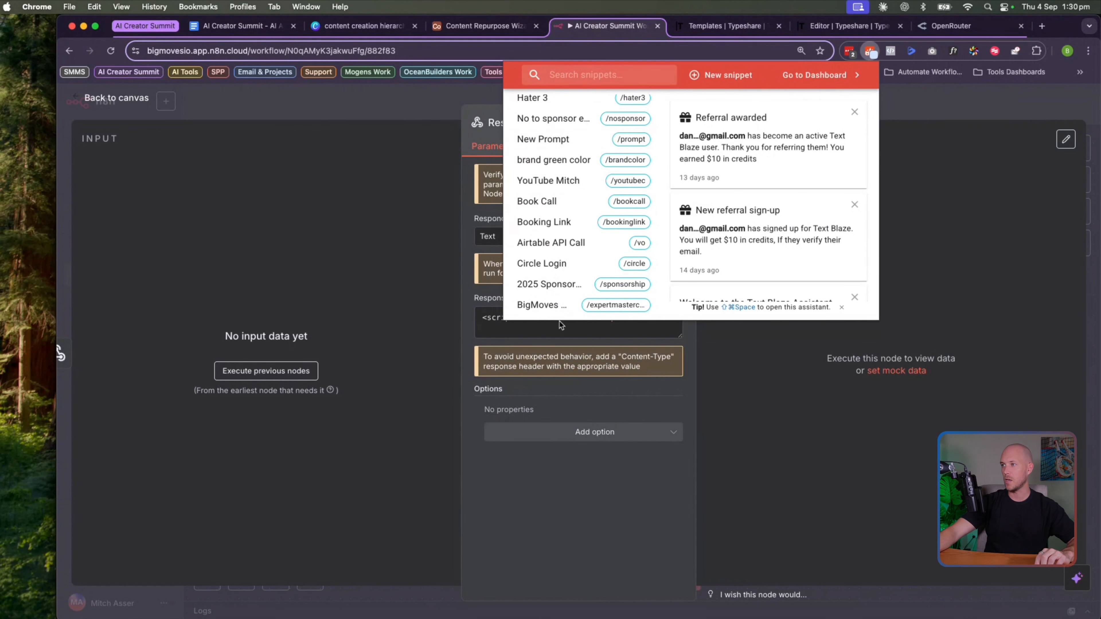
{"action": "scroll", "coordinate": [568, 216], "scroll_direction": "up", "scroll_amount": 5}
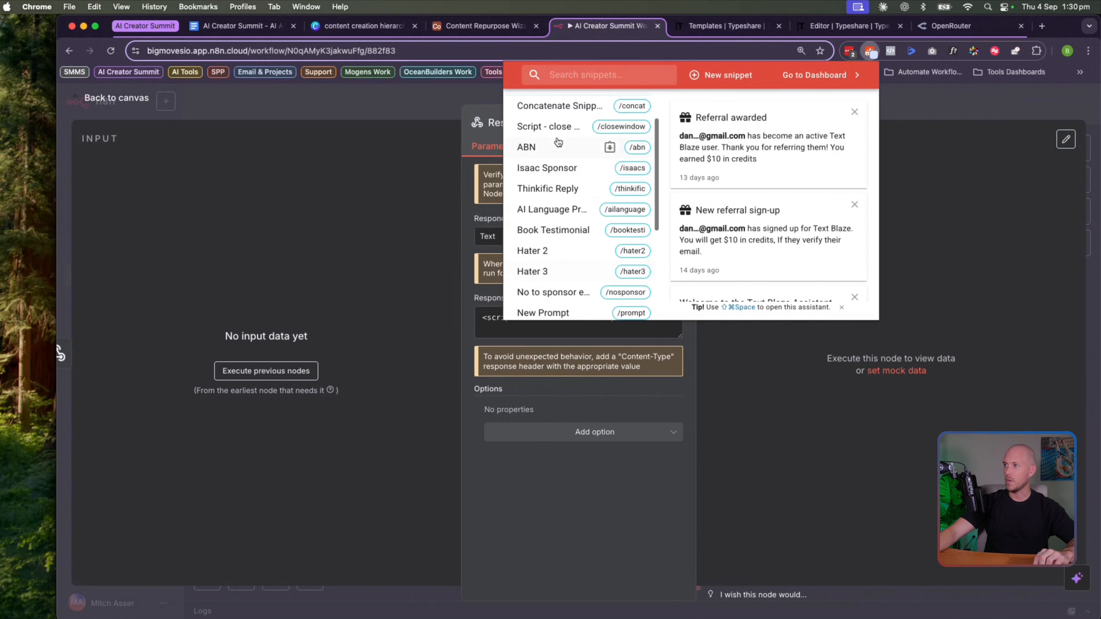
{"action": "left_click", "coordinate": [350, 188]}
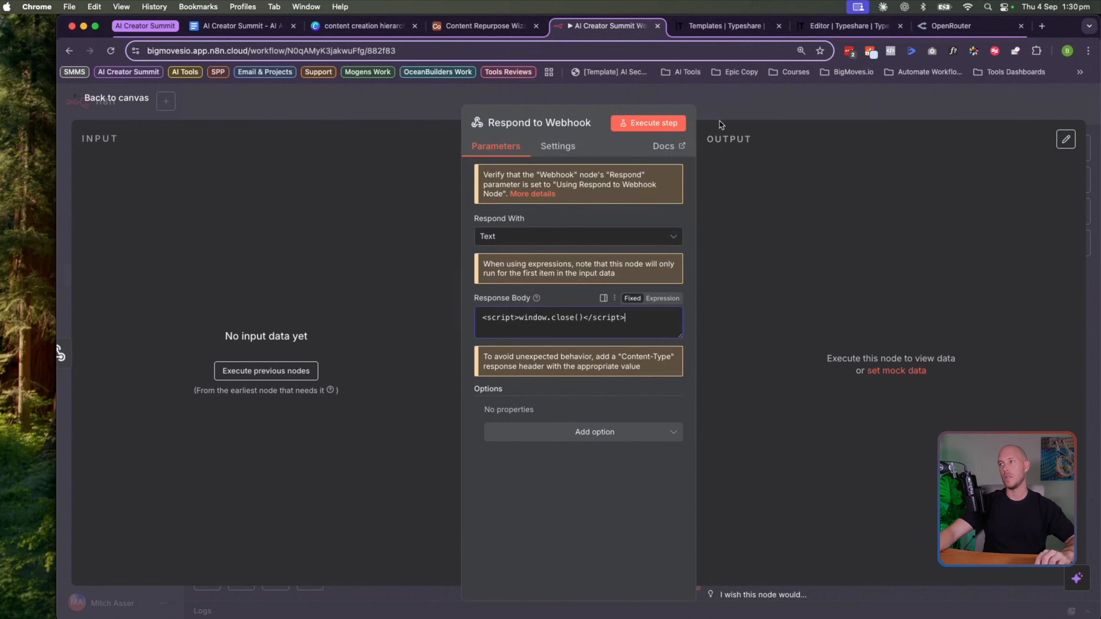
Copy the Webhook node's test URL, then switch to the Airtable base
{"action": "left_click", "coordinate": [142, 99]}
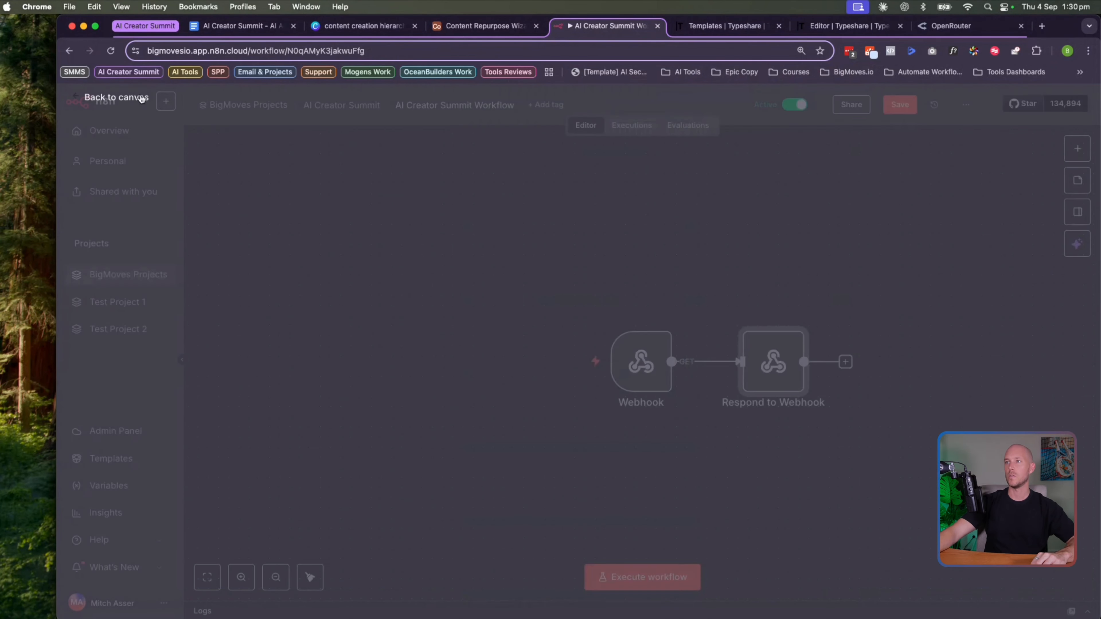
{"action": "scroll", "coordinate": [565, 446], "scroll_direction": "down", "scroll_amount": 1}
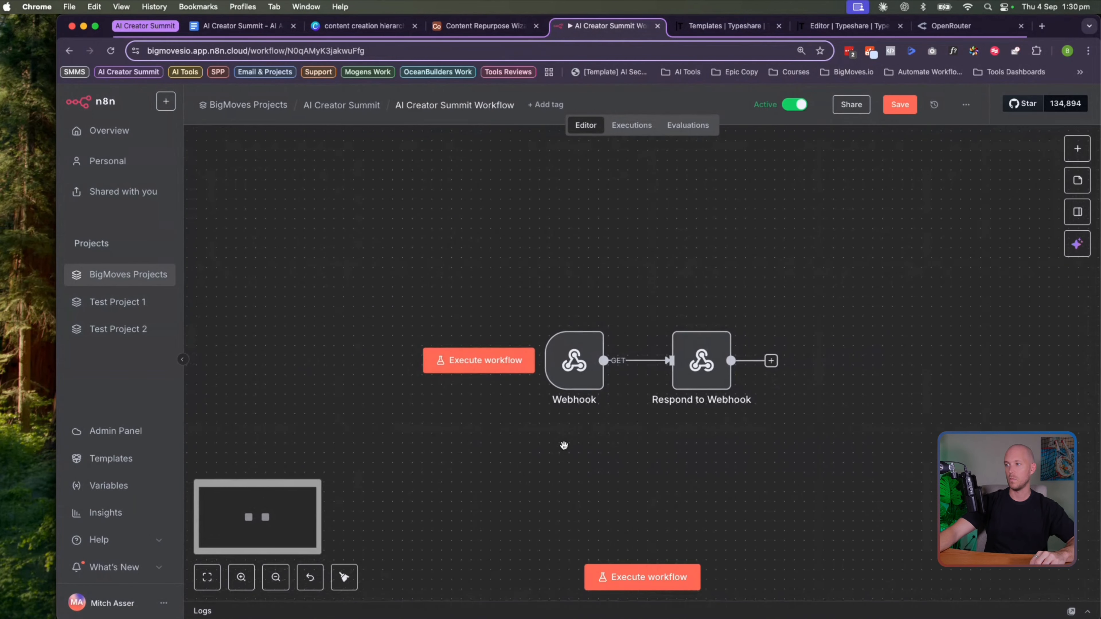
{"action": "scroll", "coordinate": [564, 446], "scroll_direction": "right", "scroll_amount": 4}
{"action": "scroll", "coordinate": [553, 446], "scroll_direction": "left", "scroll_amount": 1}
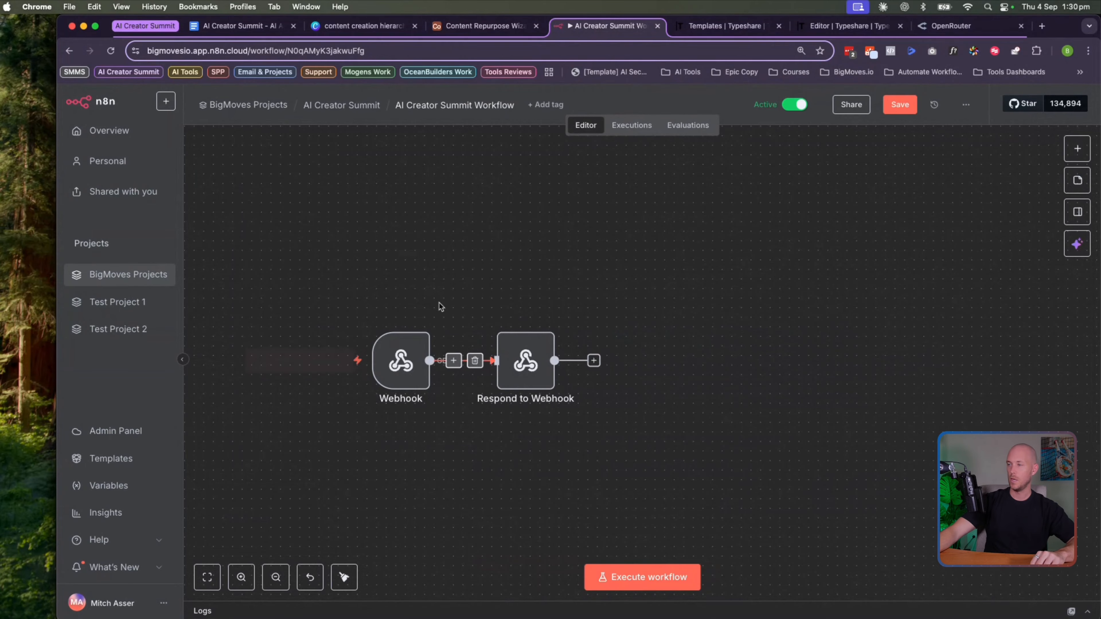
{"action": "double_click", "coordinate": [407, 362]}
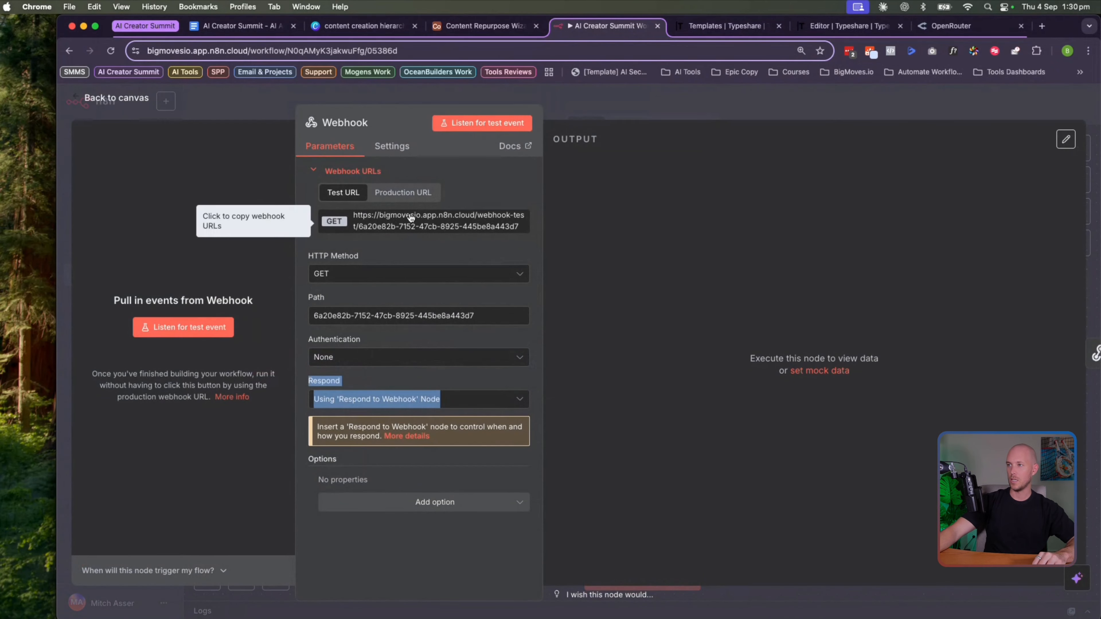
{"action": "left_click", "coordinate": [399, 222]}
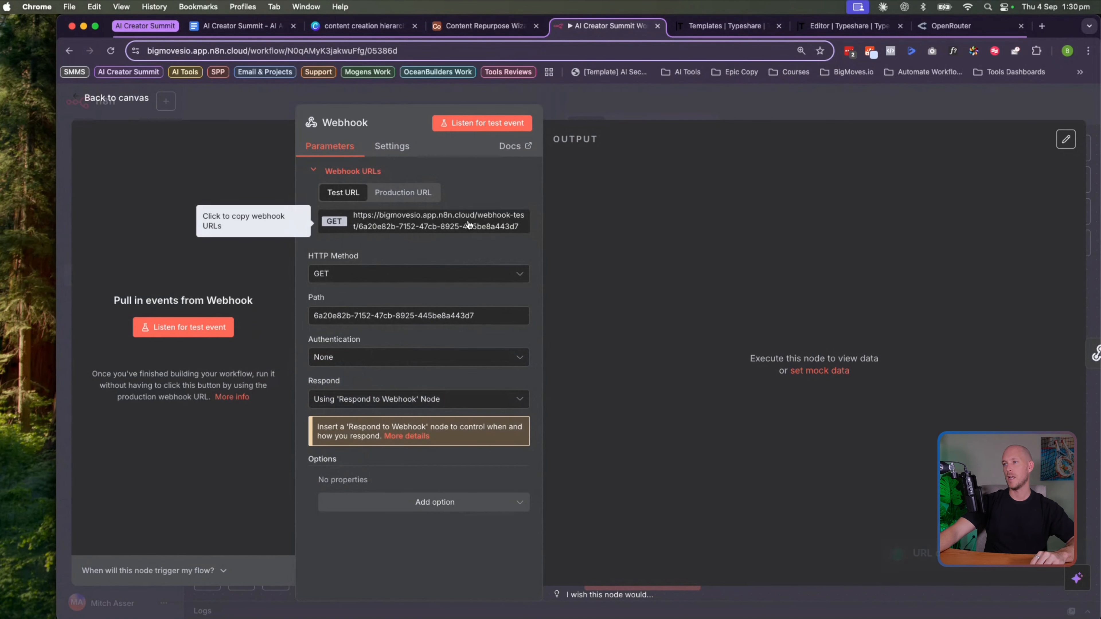
{"action": "left_click", "coordinate": [481, 26]}
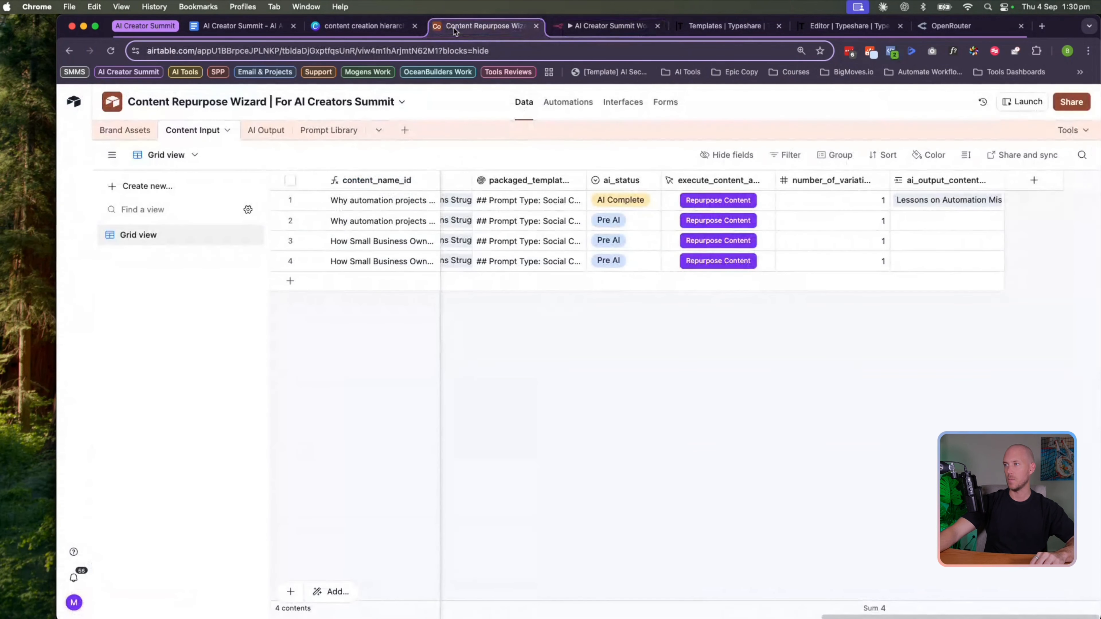
Open the execute_content_automation button settings and enlarge its URL formula to read the n8n webhook address
{"action": "double_click", "coordinate": [706, 181]}
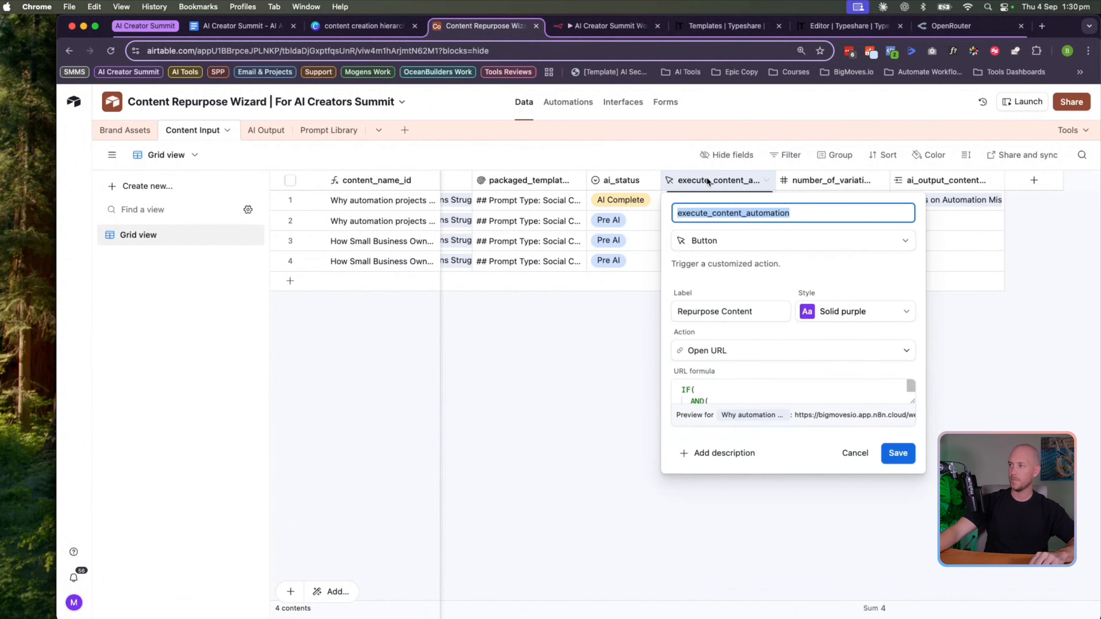
{"action": "left_click", "coordinate": [904, 396]}
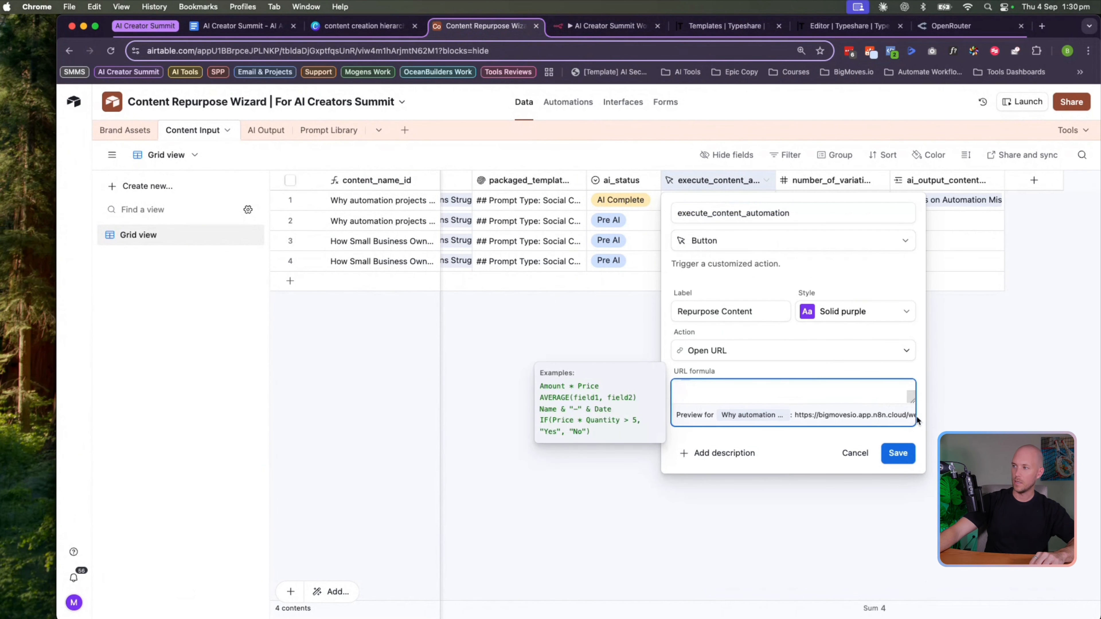
{"action": "left_click_drag", "start_coordinate": [911, 399], "coordinate": [914, 510]}
{"action": "left_click", "coordinate": [781, 468]}
{"action": "scroll", "coordinate": [775, 463], "scroll_direction": "up", "scroll_amount": 3}
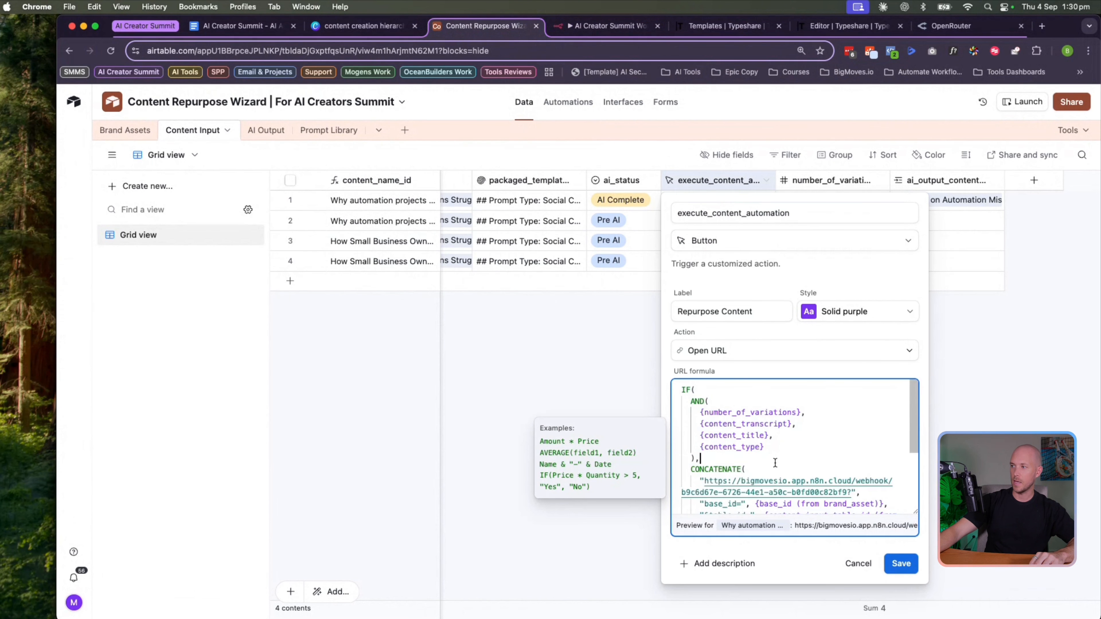
{"action": "scroll", "coordinate": [772, 463], "scroll_direction": "down", "scroll_amount": 2}
{"action": "scroll", "coordinate": [773, 462], "scroll_direction": "up", "scroll_amount": 1}
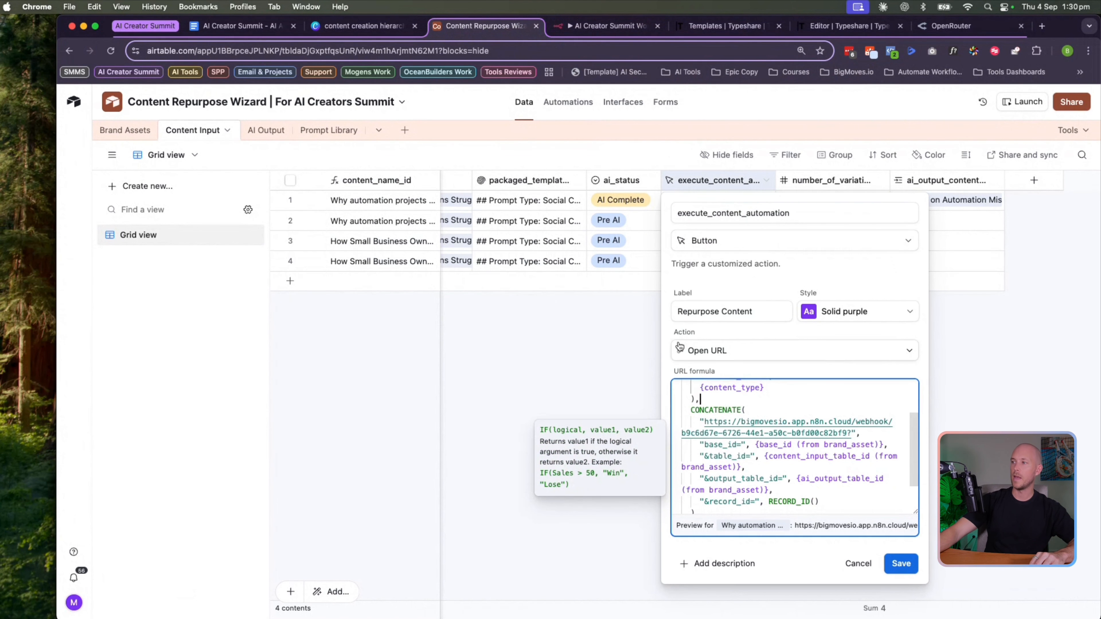
{"action": "left_click", "coordinate": [740, 402]}
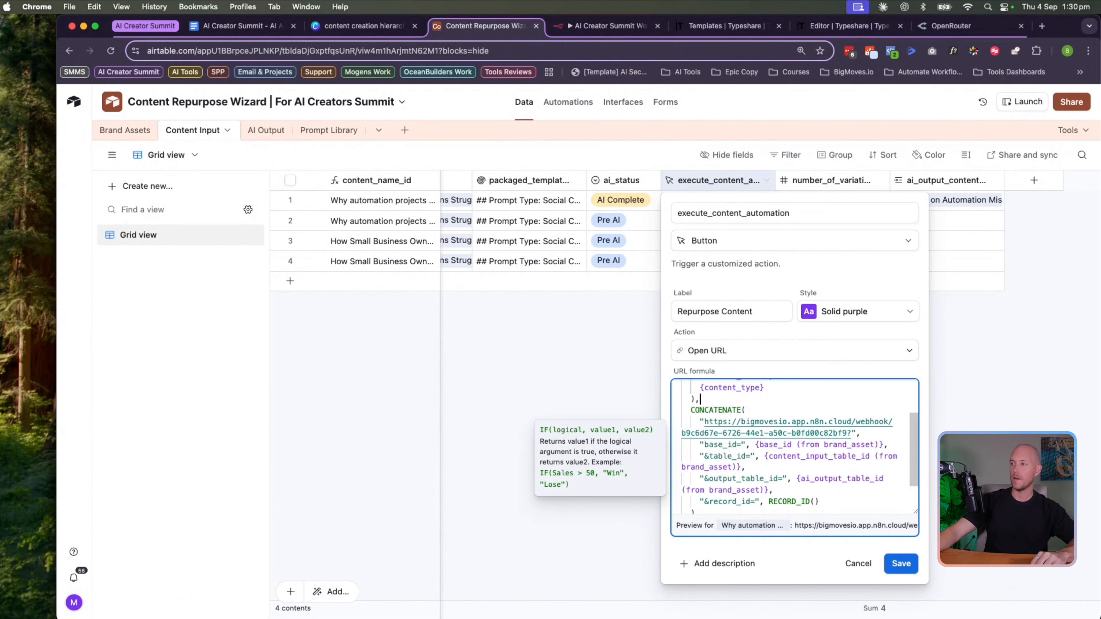
{"action": "mouse_move", "coordinate": [467, 598]}
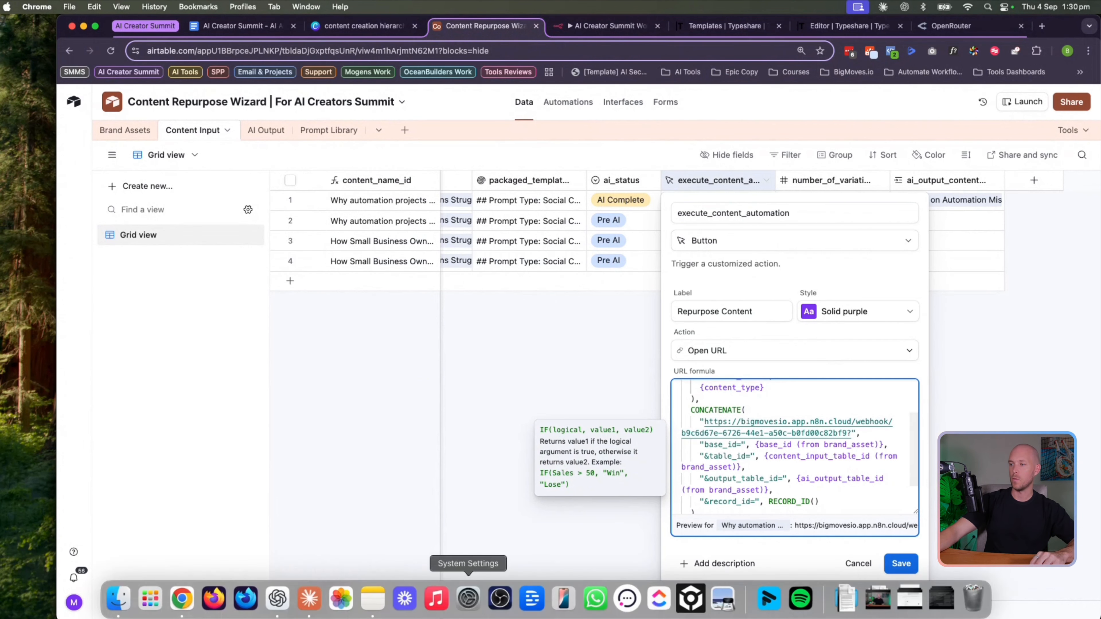
In the ChatGPT desktop app, open a new chat with the AirtableGPT custom GPT
{"action": "left_click", "coordinate": [279, 598]}
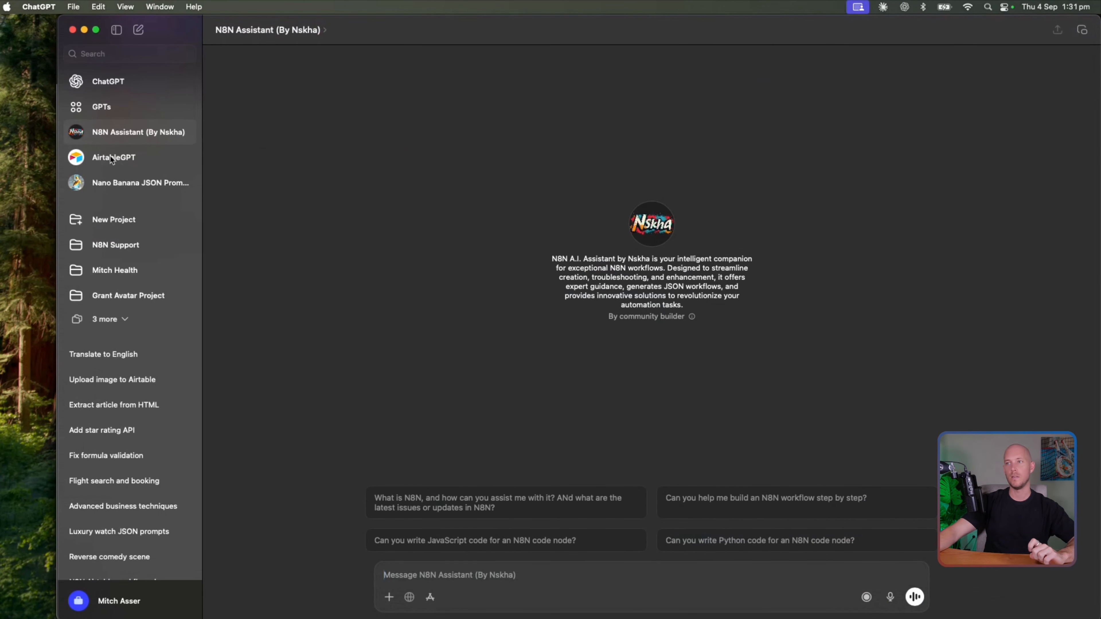
{"action": "left_click", "coordinate": [112, 160]}
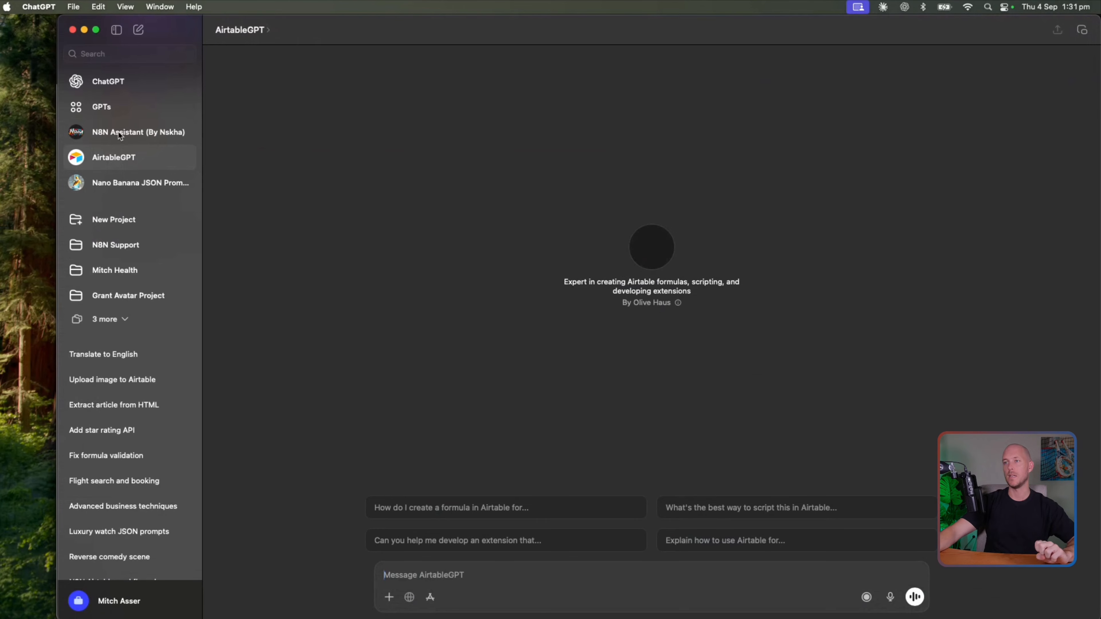
{"action": "left_click", "coordinate": [121, 135]}
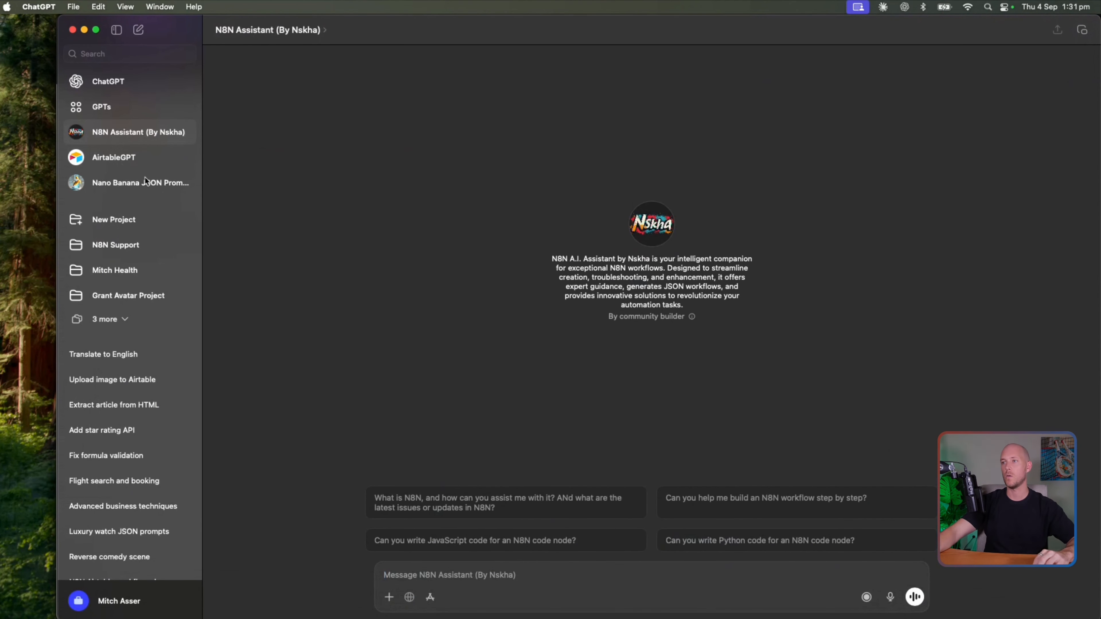
{"action": "left_click", "coordinate": [111, 159]}
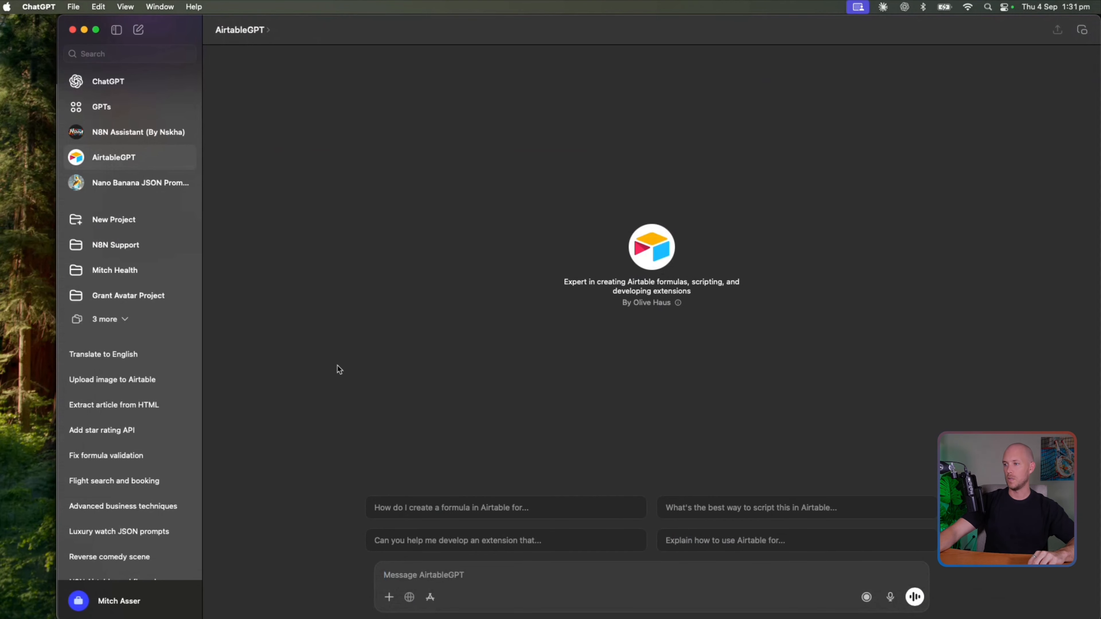
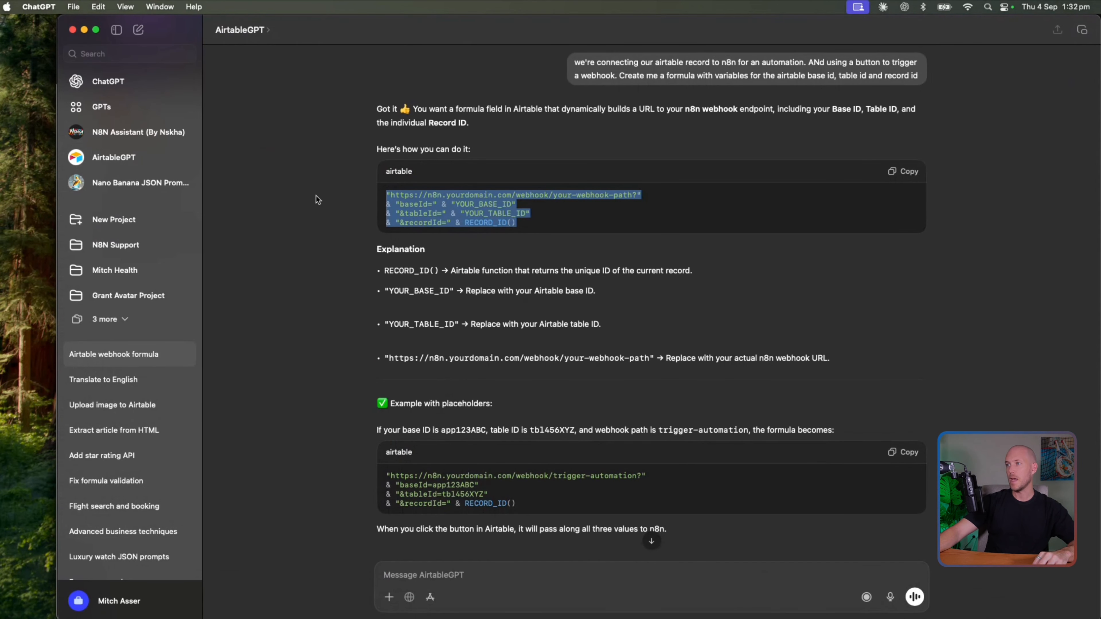
Review ChatGPT's suggested webhook URL formula, then return to Airtable's button URL formula editor
{"action": "scroll", "coordinate": [318, 199], "scroll_direction": "down", "scroll_amount": 3}
{"action": "scroll", "coordinate": [318, 199], "scroll_direction": "up", "scroll_amount": 3}
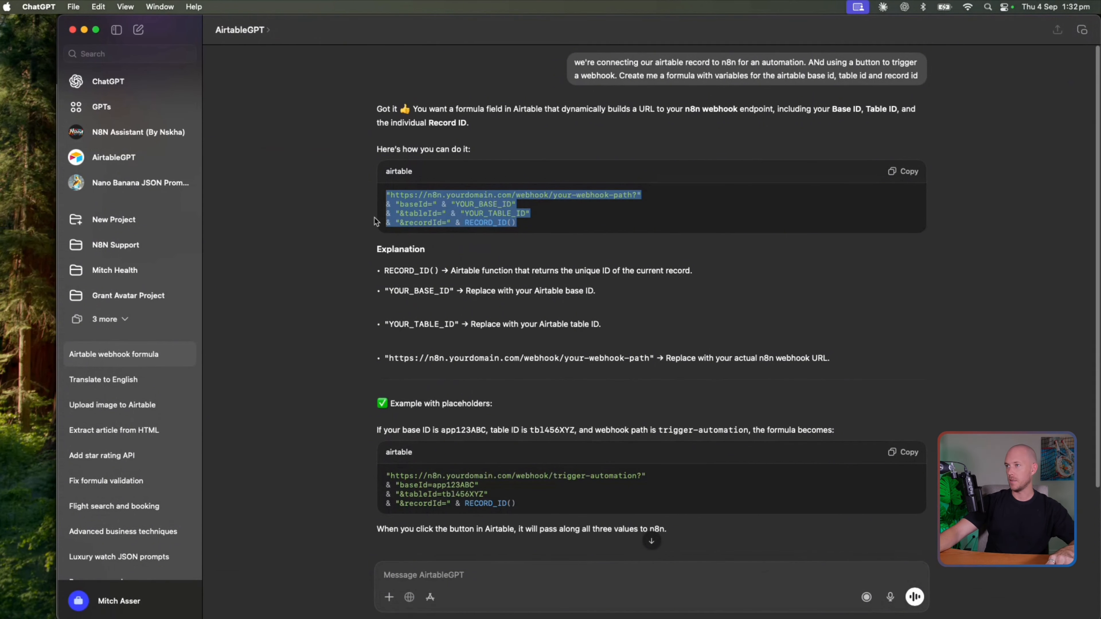
{"action": "key", "text": "super+Tab"}
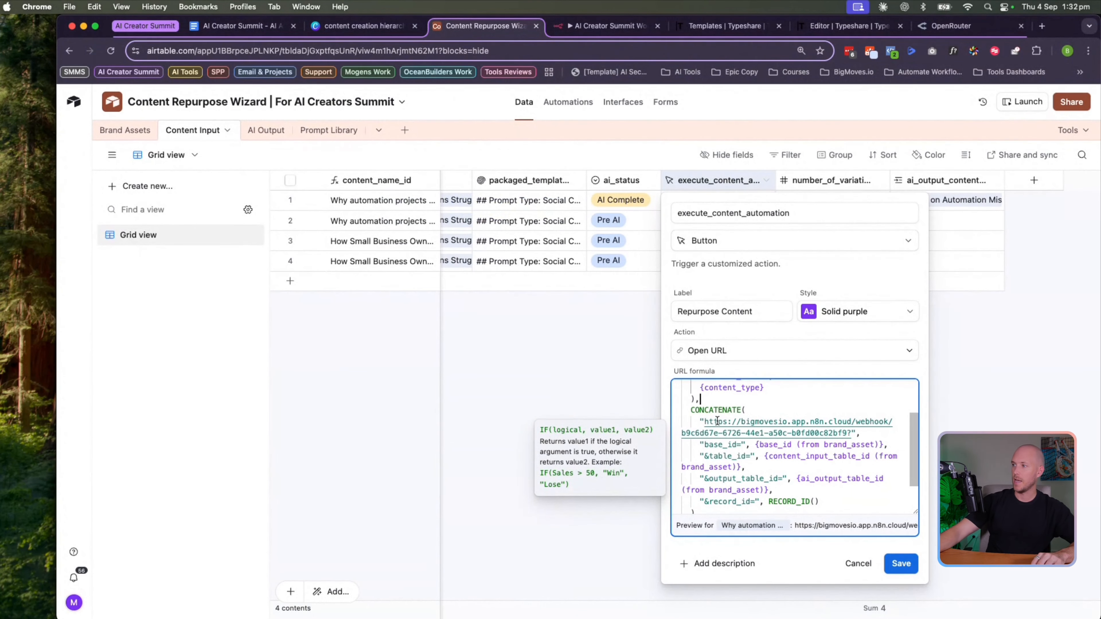
Replace the old webhook address in the button's URL formula with the n8n webhook-test URL, then save and confirm
{"action": "left_click_drag", "start_coordinate": [700, 422], "coordinate": [832, 500]}
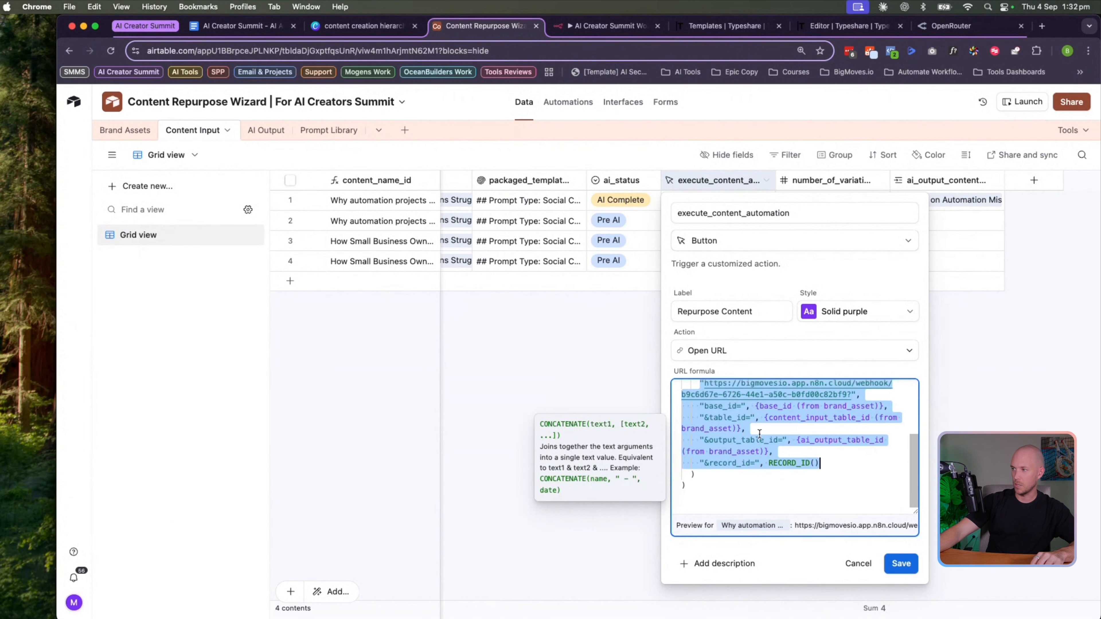
{"action": "left_click", "coordinate": [807, 432]}
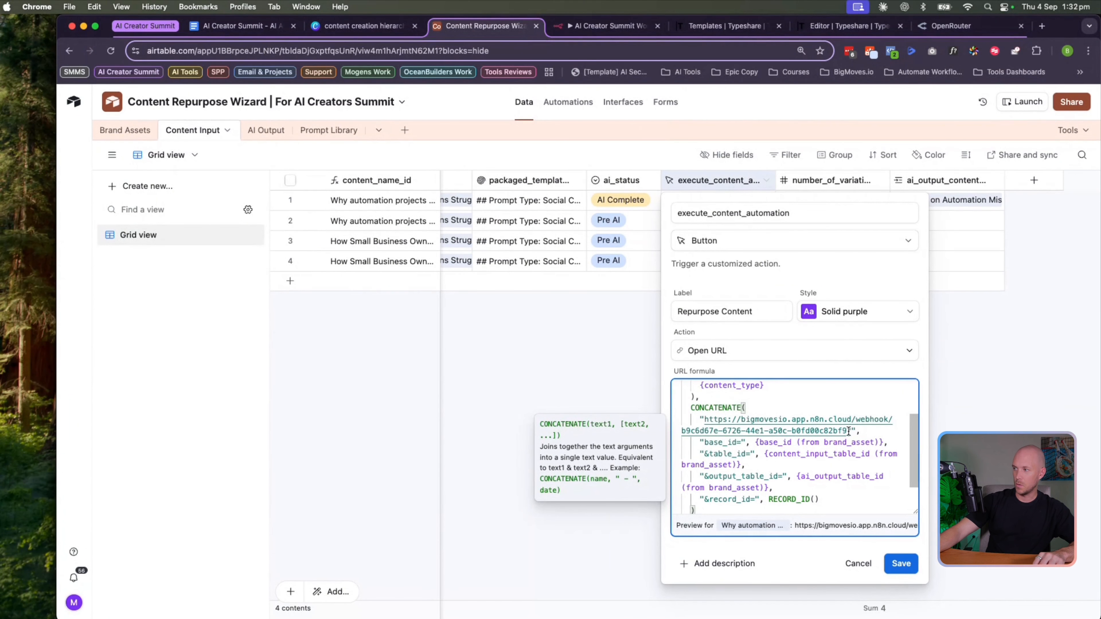
{"action": "left_click_drag", "start_coordinate": [849, 431], "coordinate": [709, 420]}
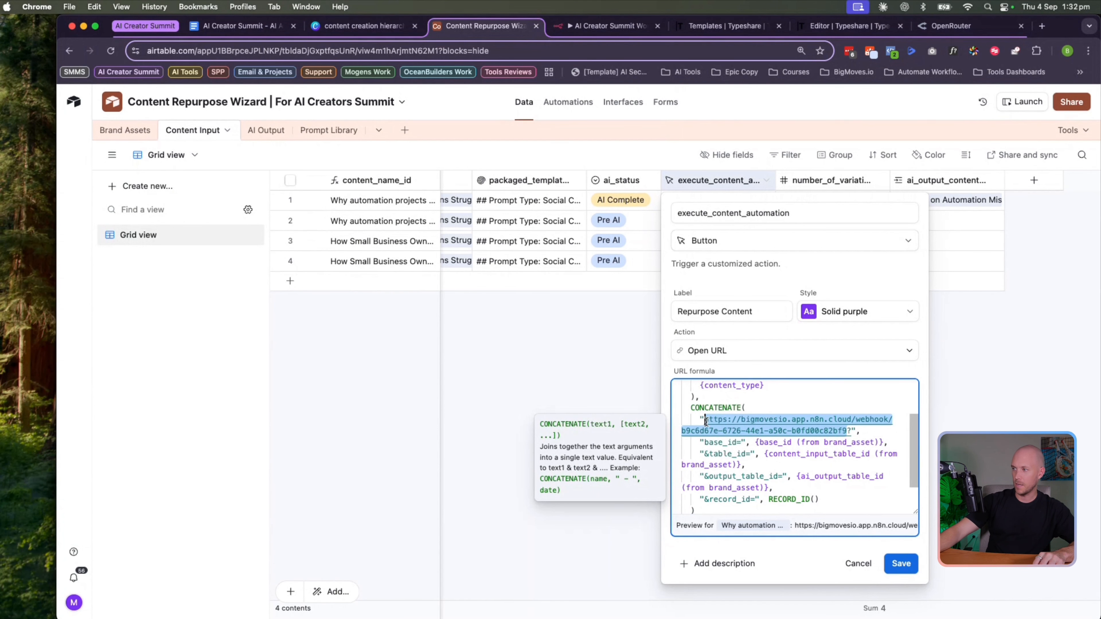
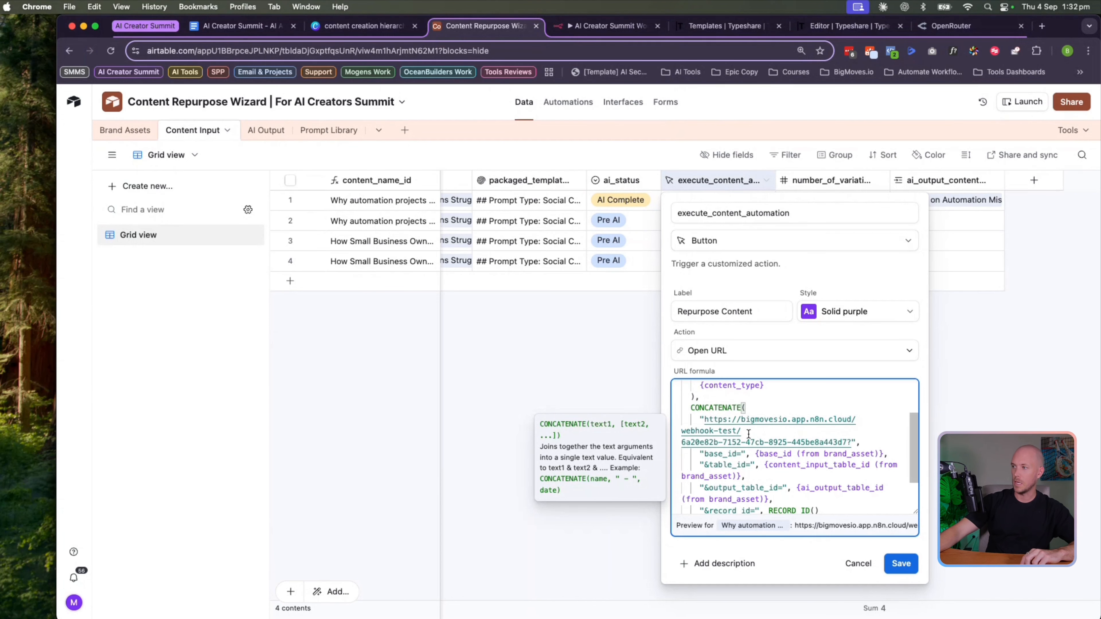
{"action": "left_click_drag", "start_coordinate": [719, 431], "coordinate": [741, 430]}
{"action": "left_click", "coordinate": [852, 452]}
{"action": "scroll", "coordinate": [750, 389], "scroll_direction": "down", "scroll_amount": 2}
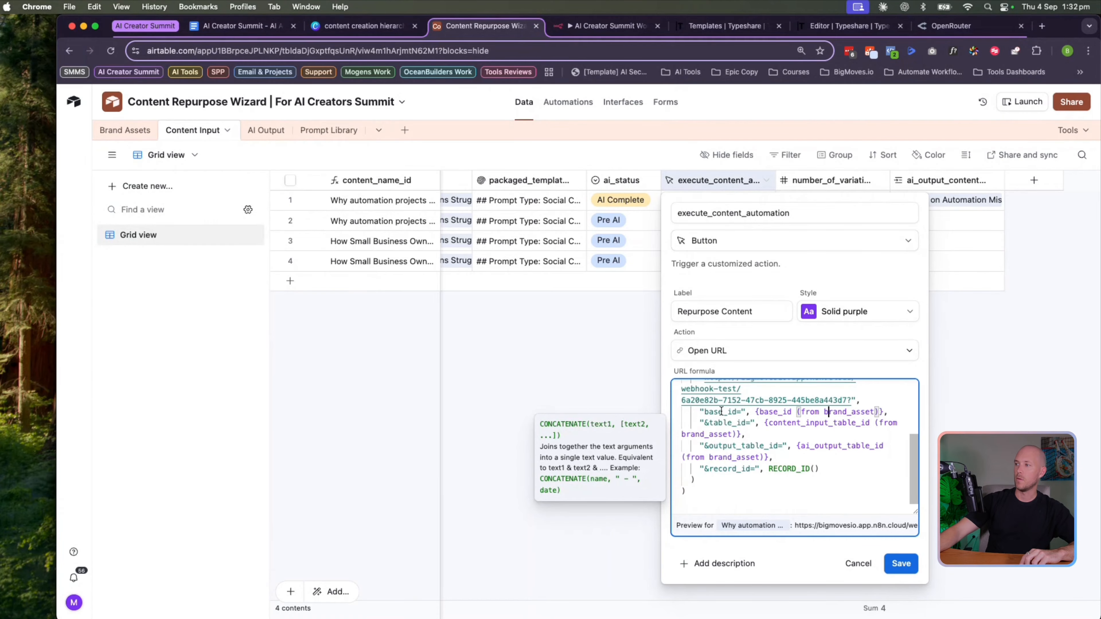
{"action": "left_click", "coordinate": [768, 411]}
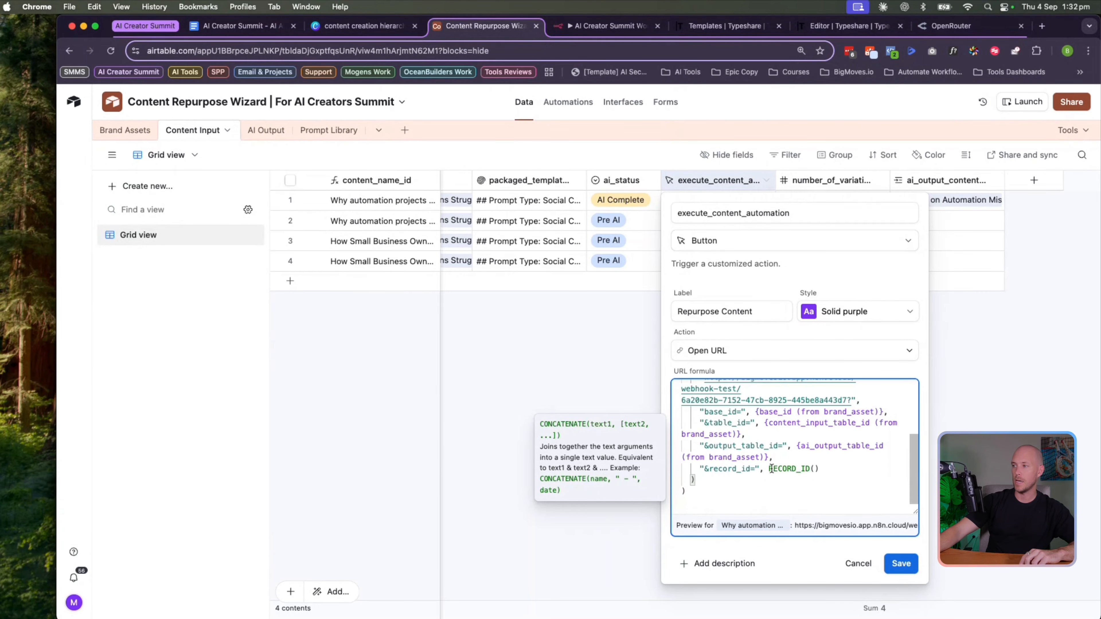
{"action": "left_click", "coordinate": [901, 563]}
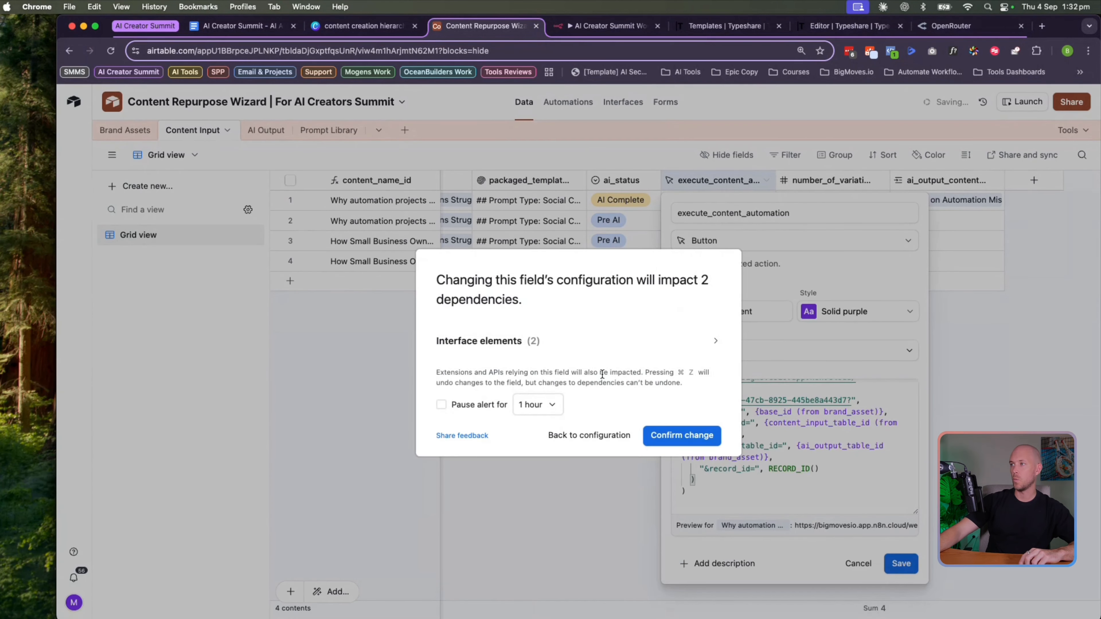
{"action": "left_click", "coordinate": [673, 438]}
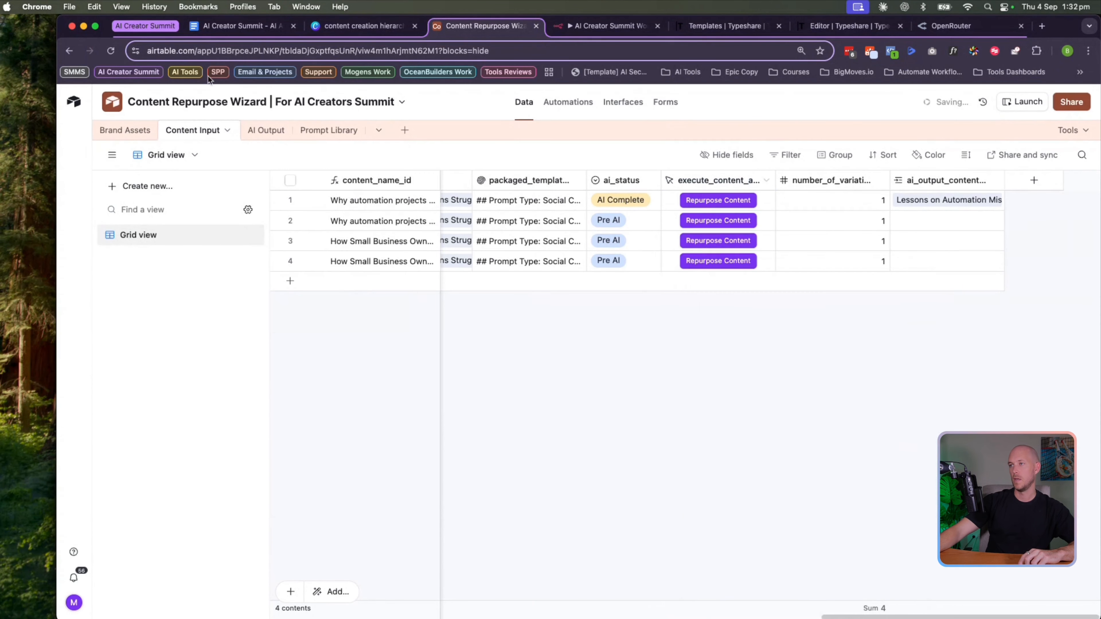
{"action": "left_click", "coordinate": [250, 47]}
{"action": "double_click", "coordinate": [238, 49]}
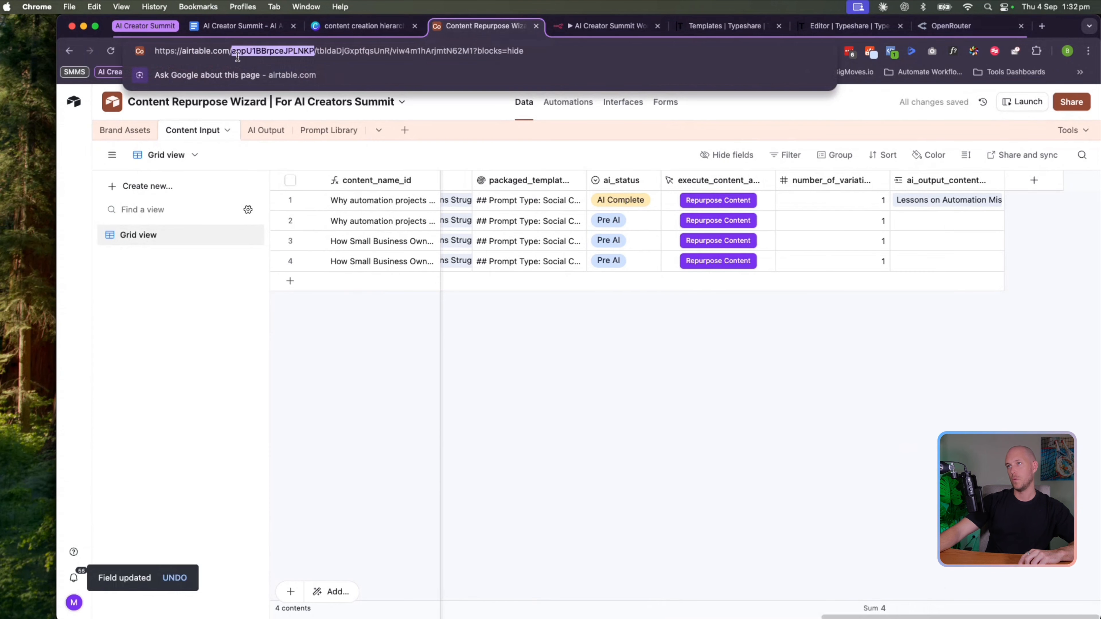
{"action": "right_click", "coordinate": [261, 51]}
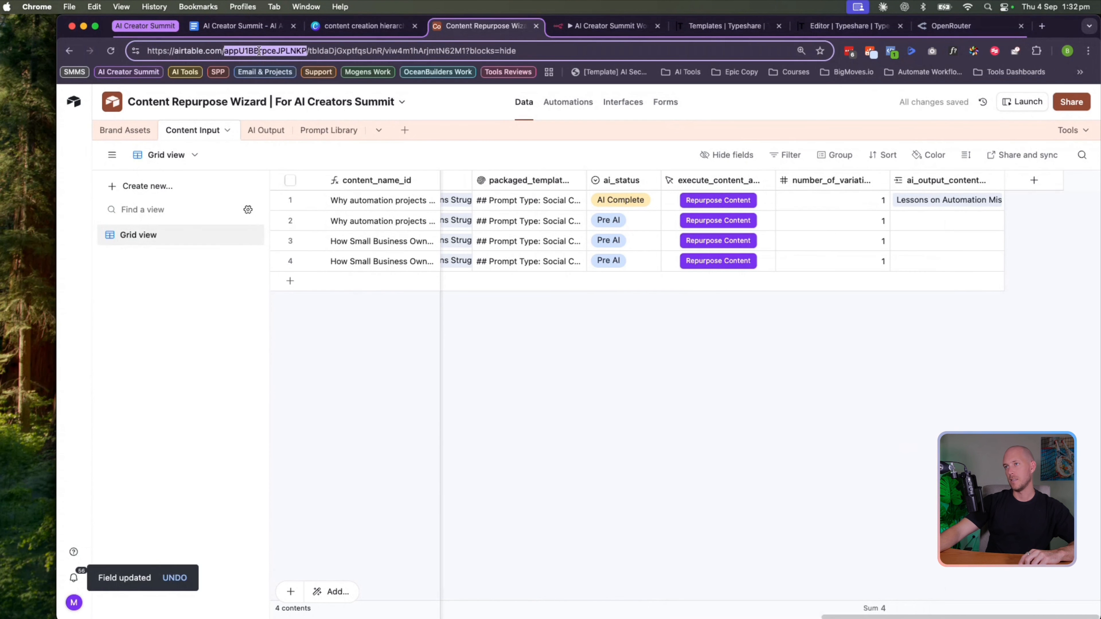
{"action": "left_click", "coordinate": [238, 51]}
{"action": "double_click", "coordinate": [230, 51]}
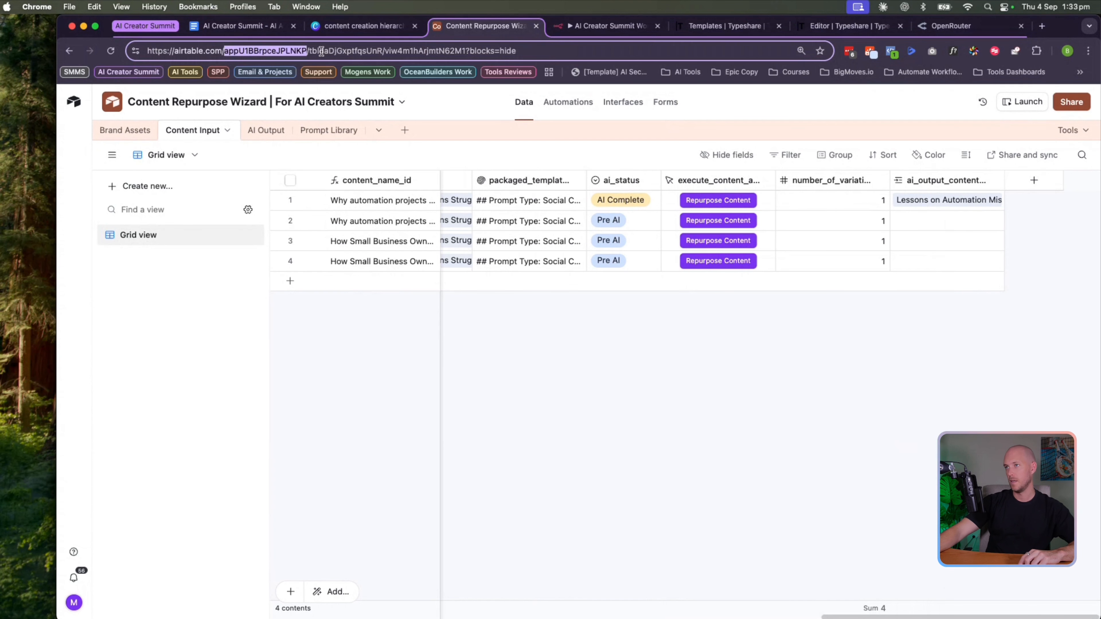
{"action": "double_click", "coordinate": [338, 51]}
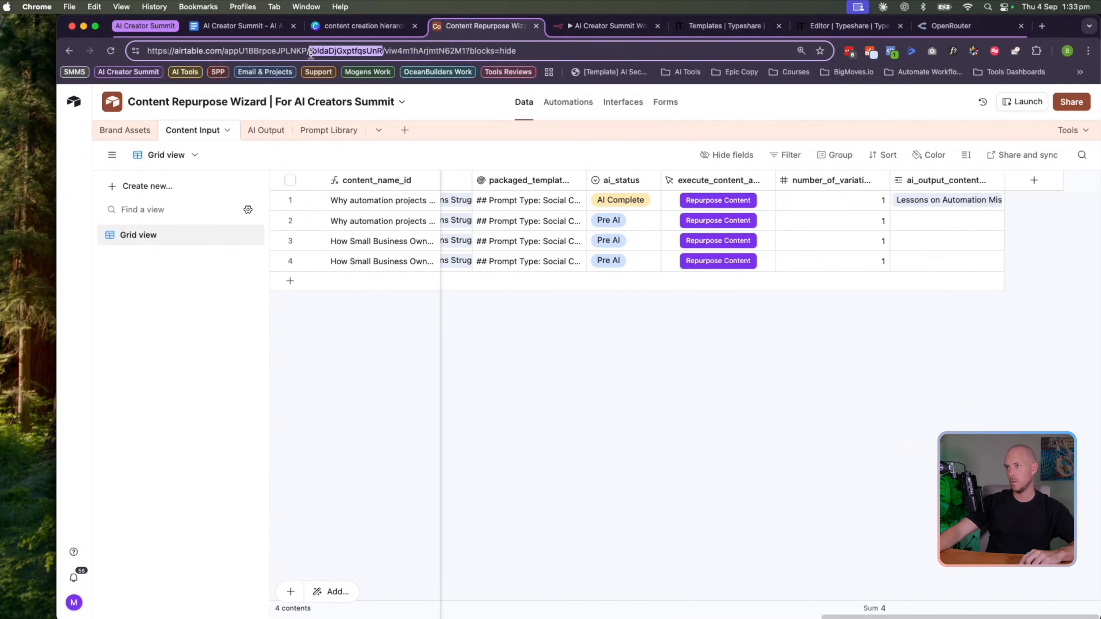
{"action": "left_click", "coordinate": [568, 315]}
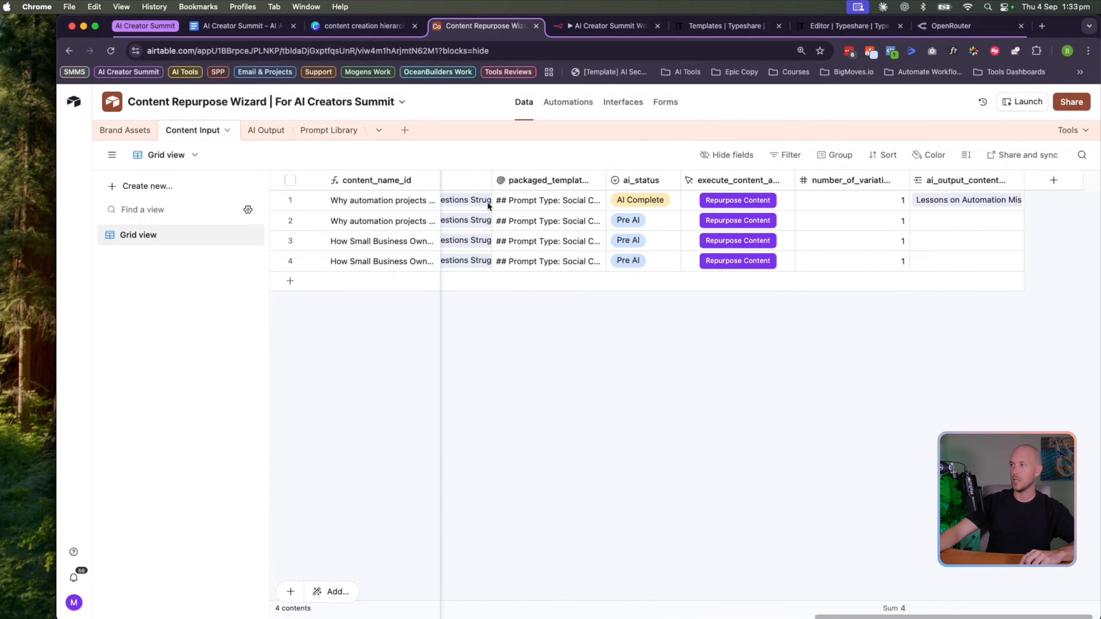
{"action": "double_click", "coordinate": [697, 177]}
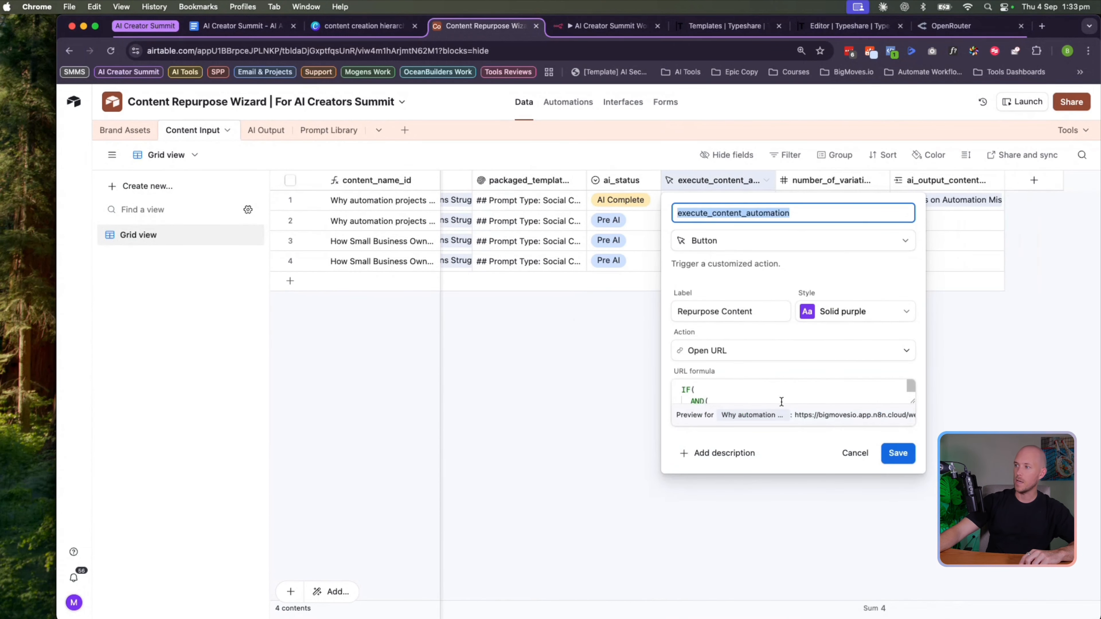
{"action": "left_click_drag", "start_coordinate": [910, 399], "coordinate": [912, 511]}
{"action": "scroll", "coordinate": [809, 473], "scroll_direction": "down", "scroll_amount": 5}
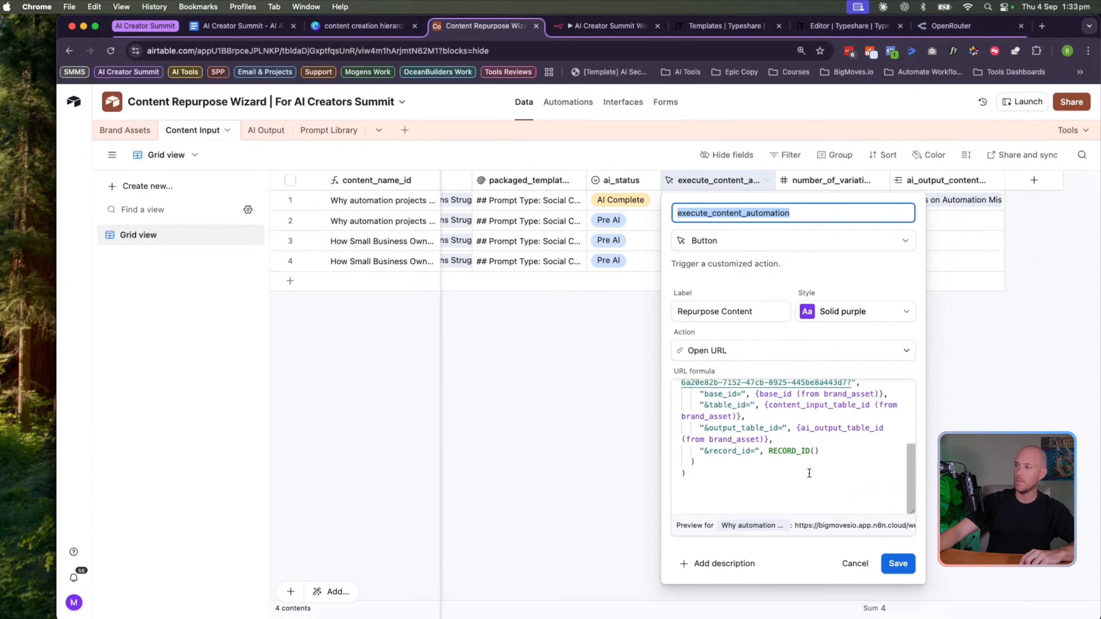
{"action": "double_click", "coordinate": [772, 451]}
{"action": "left_click", "coordinate": [852, 563]}
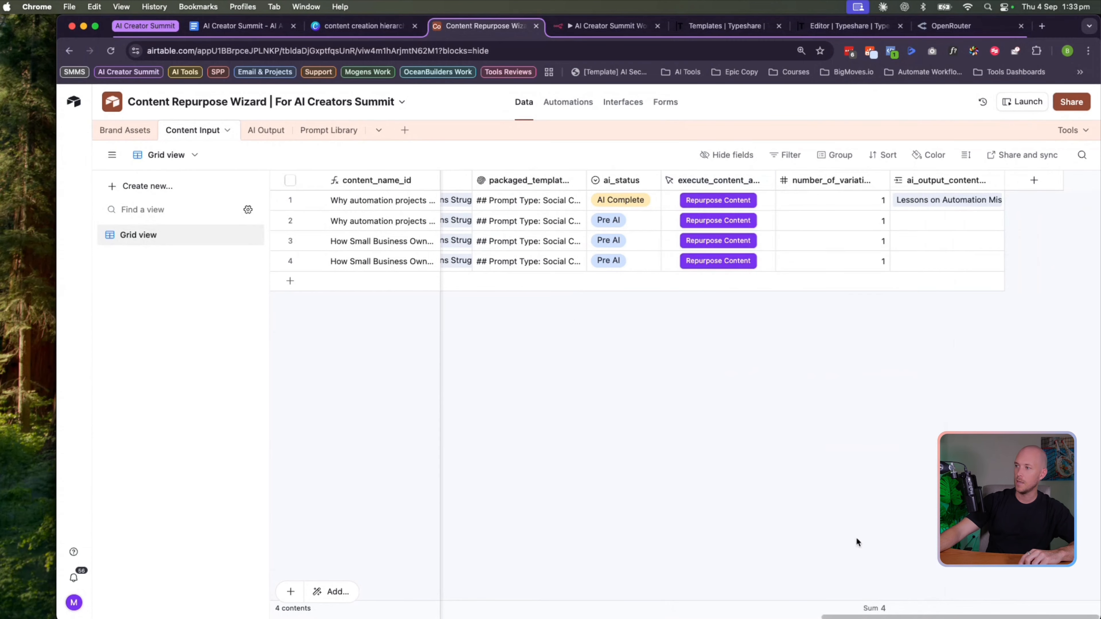
{"action": "left_click", "coordinate": [1028, 186]}
Create a formula field named record_id using RECORD_ID(), then inspect its values in the Content Input table
{"action": "type", "text": "form"}
{"action": "left_click", "coordinate": [960, 247]}
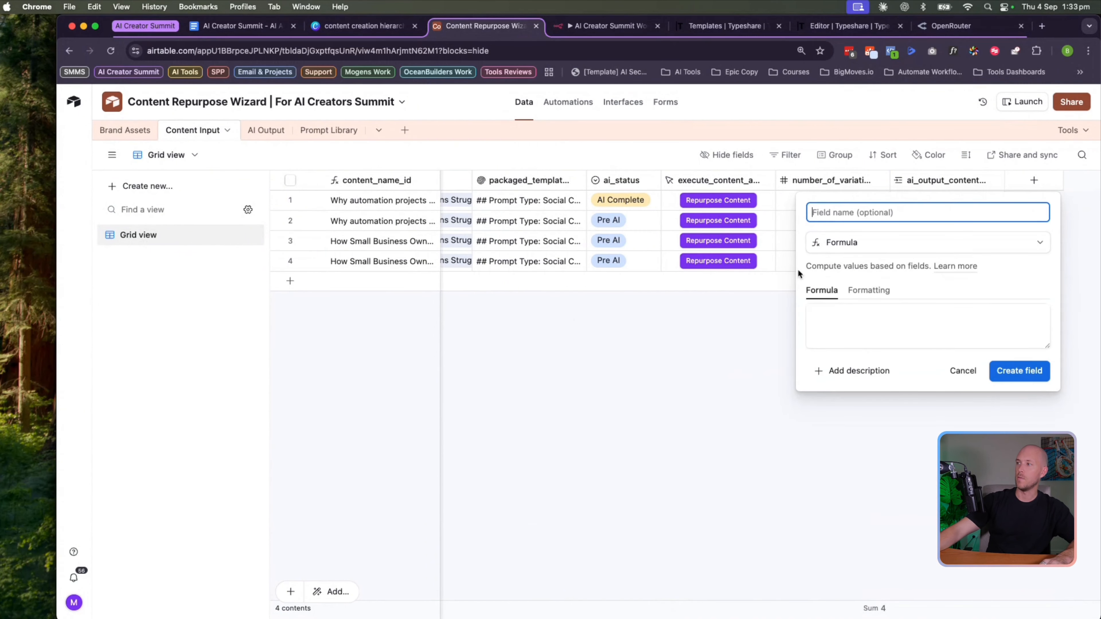
{"action": "type", "text": "'record"}
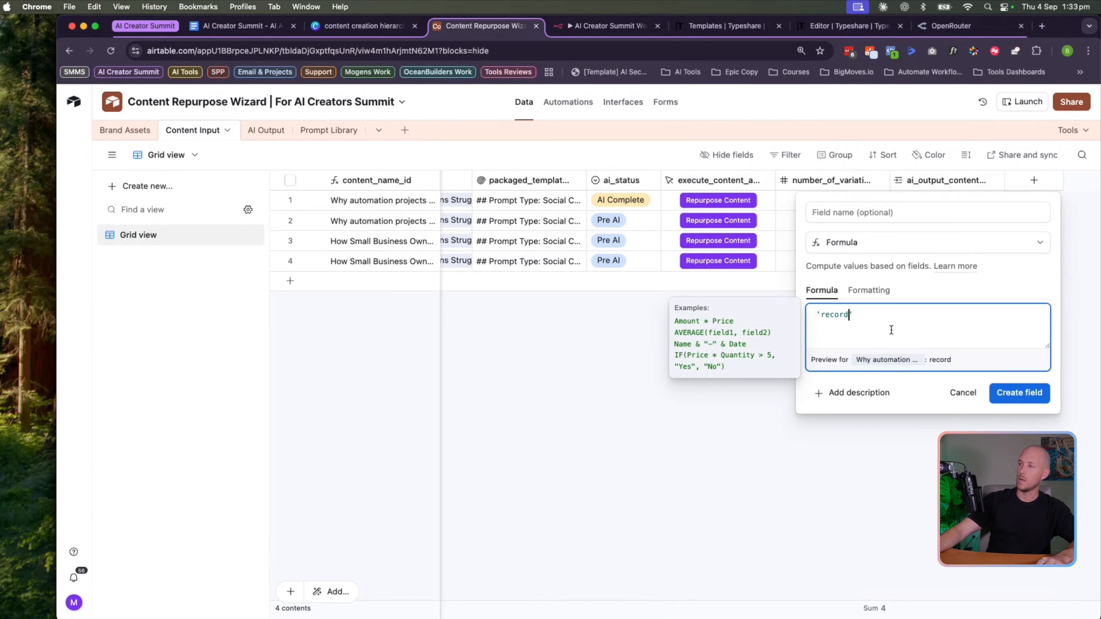
{"action": "key", "text": "super+a"}
{"action": "type", "text": "record"}
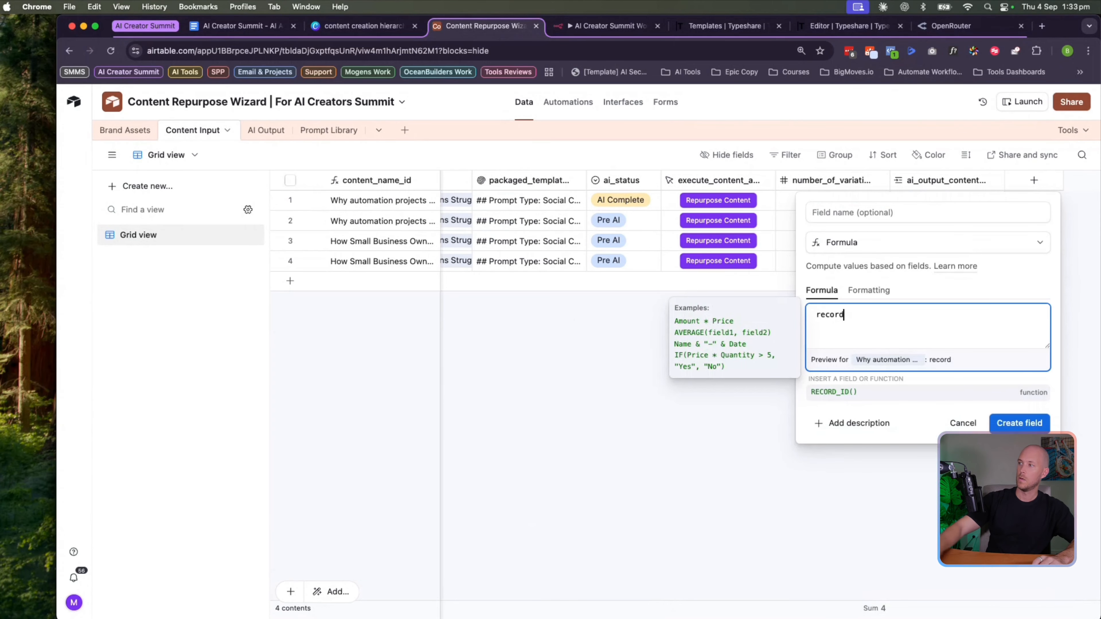
{"action": "left_click", "coordinate": [834, 391]}
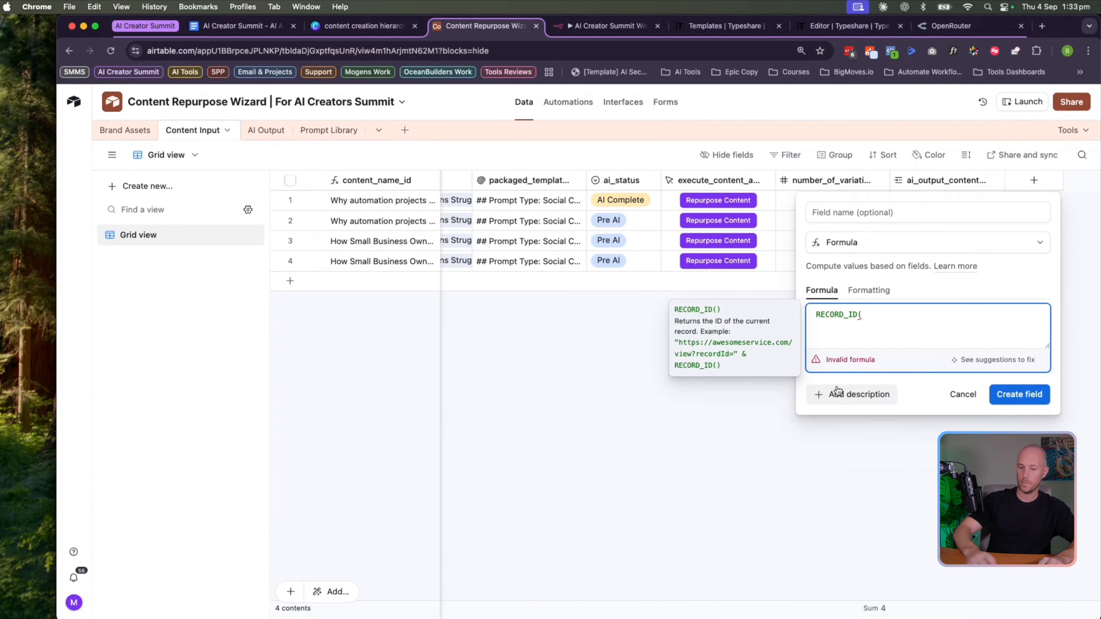
{"action": "left_click", "coordinate": [849, 213]}
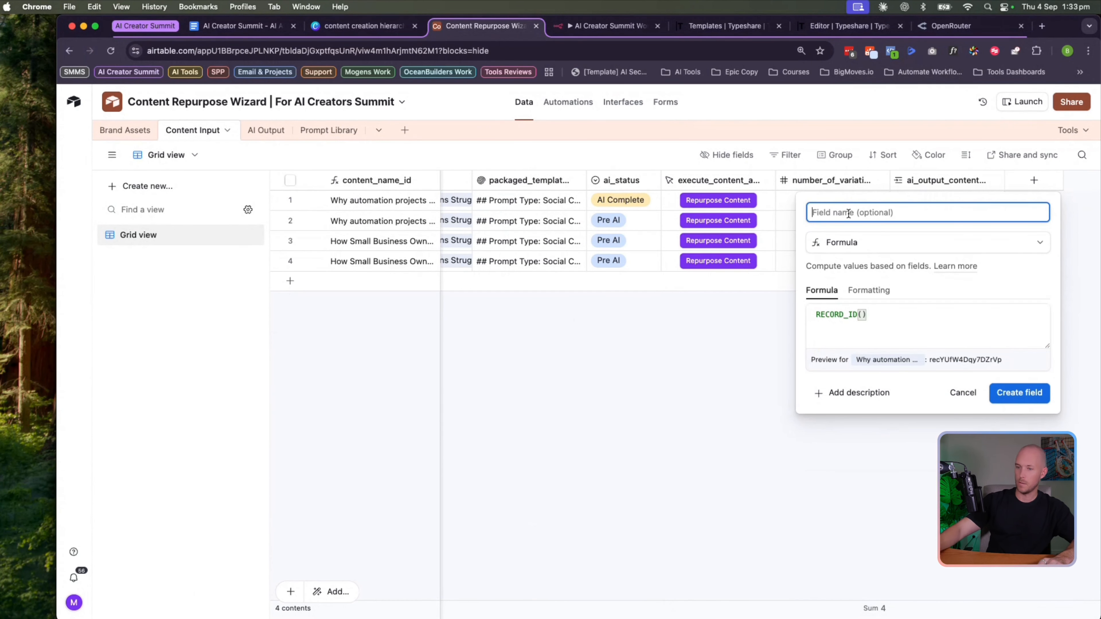
{"action": "type", "text": "record_id"}
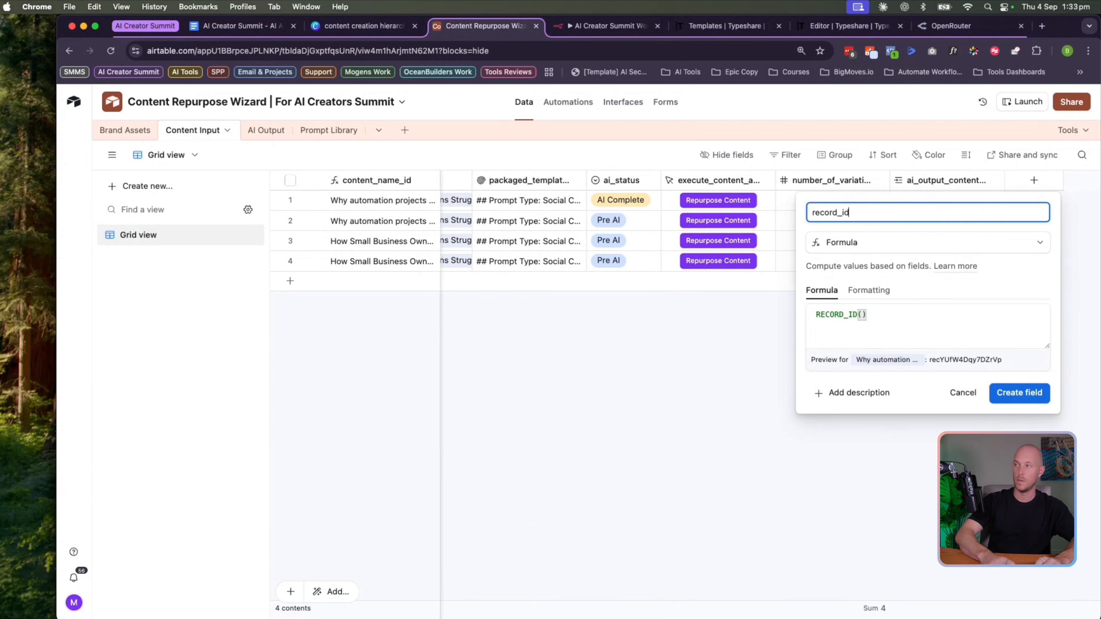
{"action": "left_click", "coordinate": [1020, 392]}
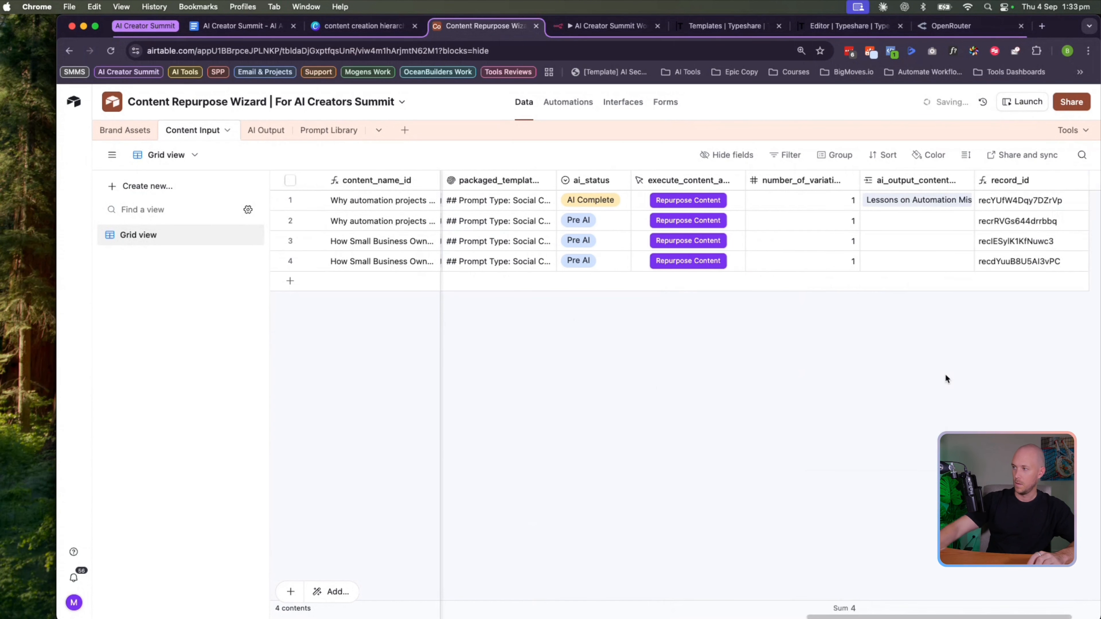
{"action": "left_click", "coordinate": [1022, 200]}
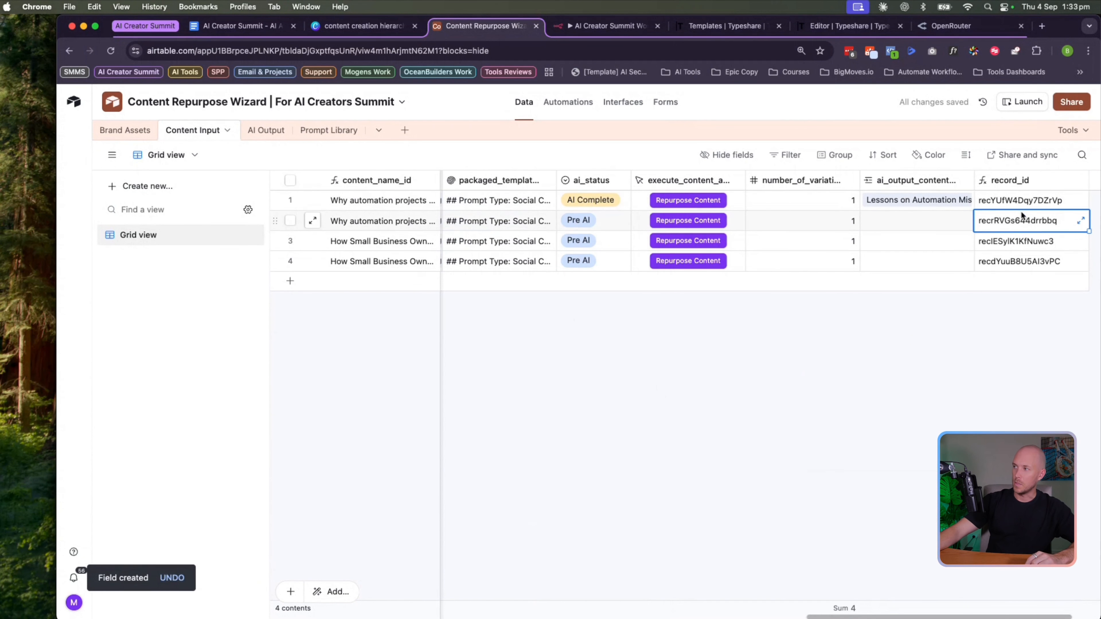
{"action": "left_click", "coordinate": [1019, 314]}
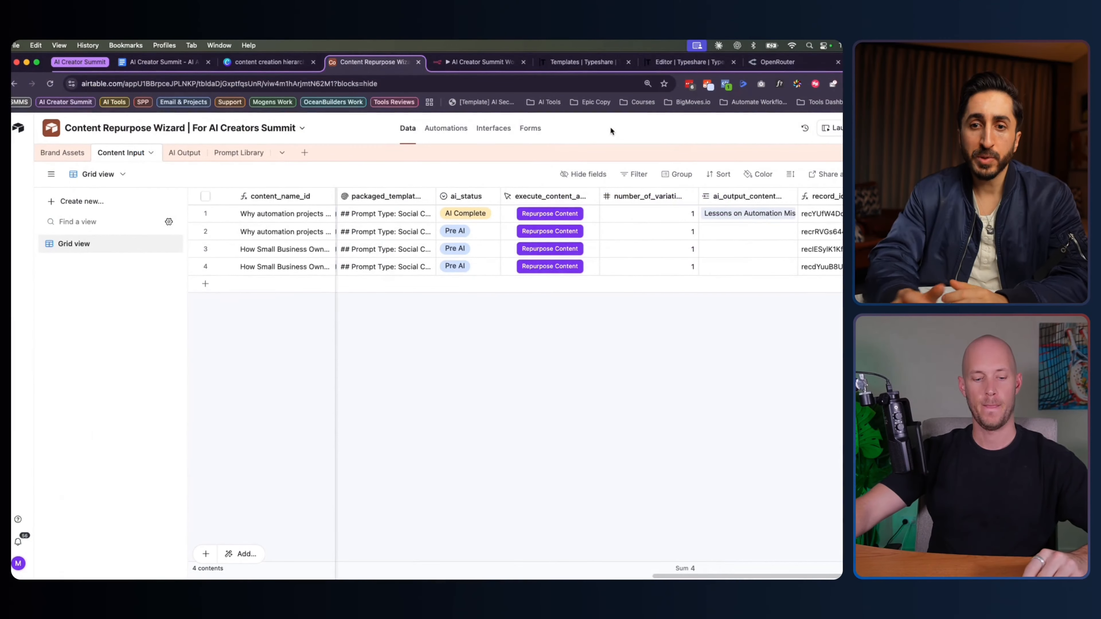
Glance at the Webhook node, then save the Webhook → Respond to Webhook workflow
{"action": "left_click", "coordinate": [455, 56]}
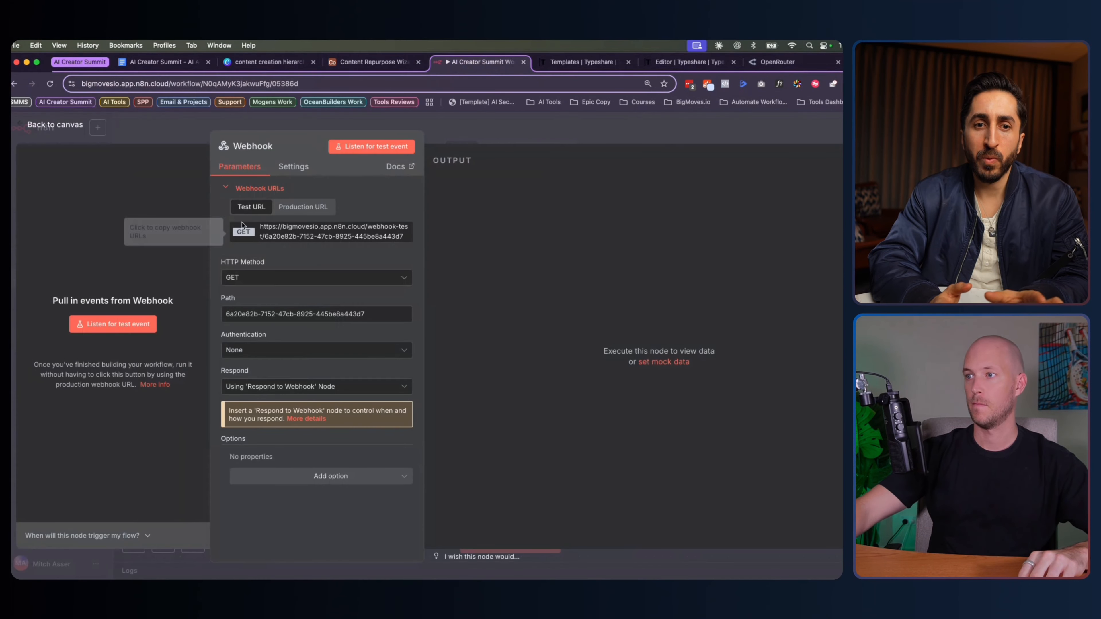
{"action": "left_click", "coordinate": [65, 126]}
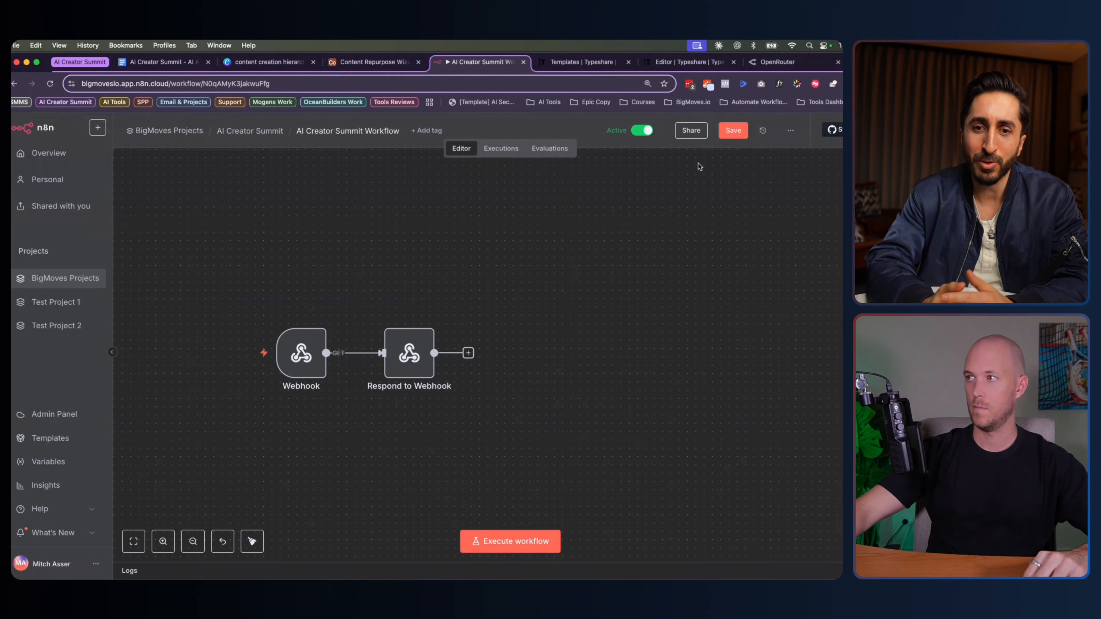
{"action": "left_click", "coordinate": [733, 130]}
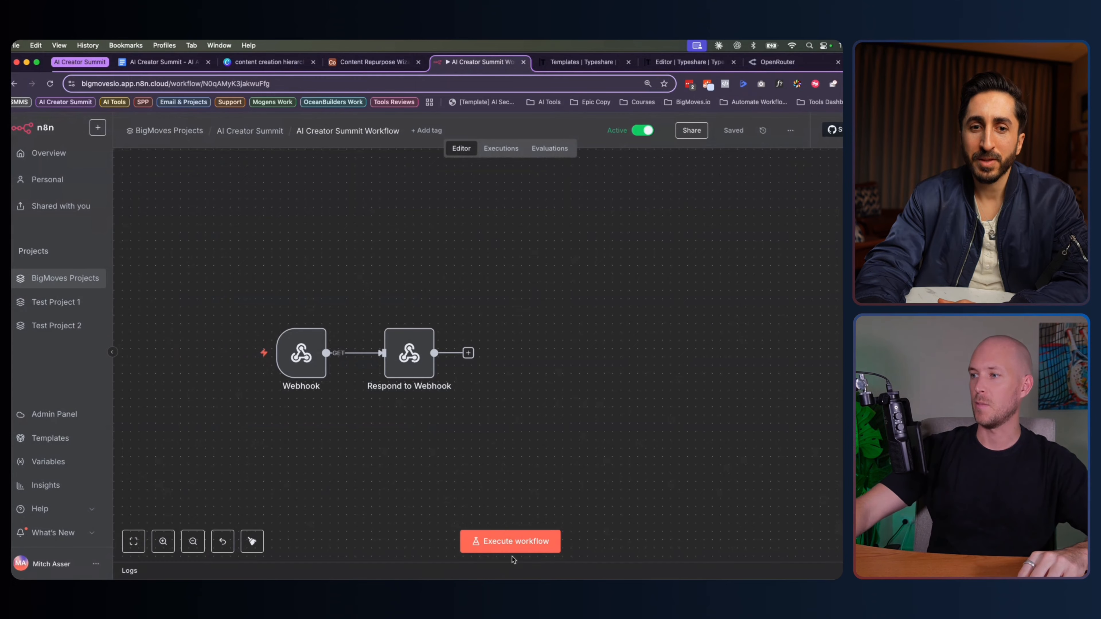
Start a test execution and trigger it from a record's Repurpose Content button in Airtable
{"action": "left_click", "coordinate": [510, 547]}
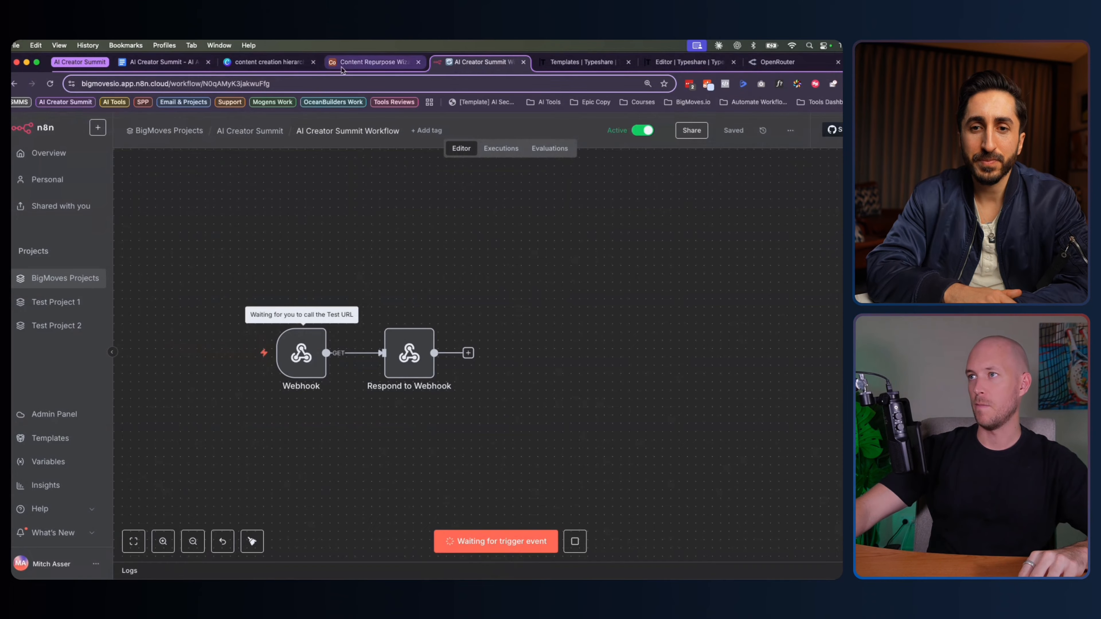
{"action": "left_click", "coordinate": [354, 64]}
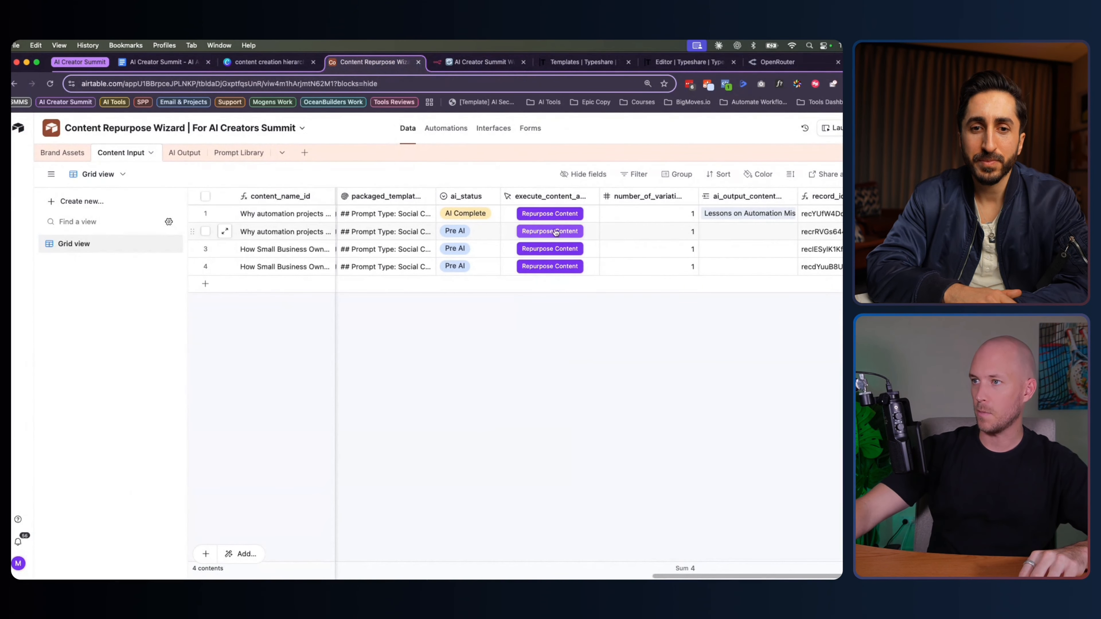
{"action": "left_click", "coordinate": [560, 215]}
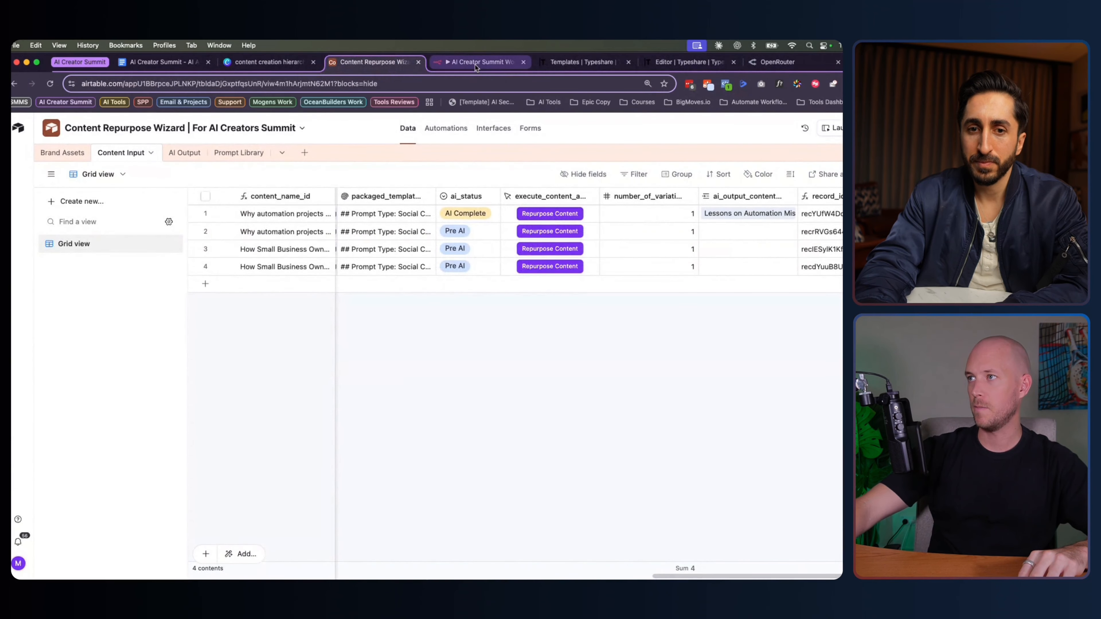
{"action": "left_click", "coordinate": [475, 65]}
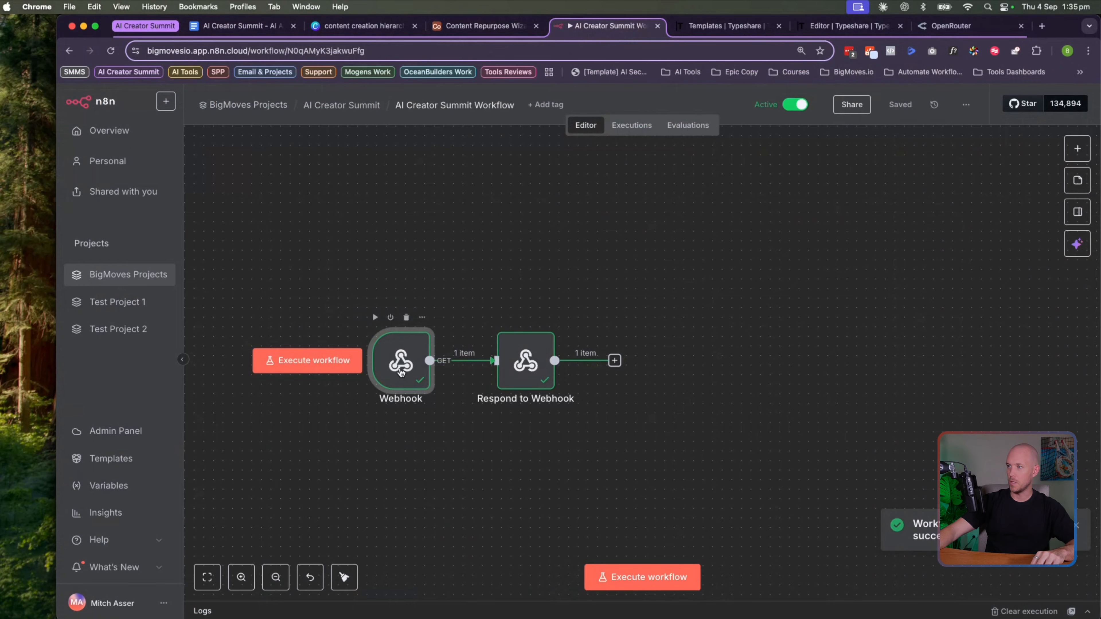
Inspect the Webhook and Respond to Webhook nodes to confirm the base, table and record IDs arrived
{"action": "double_click", "coordinate": [301, 352]}
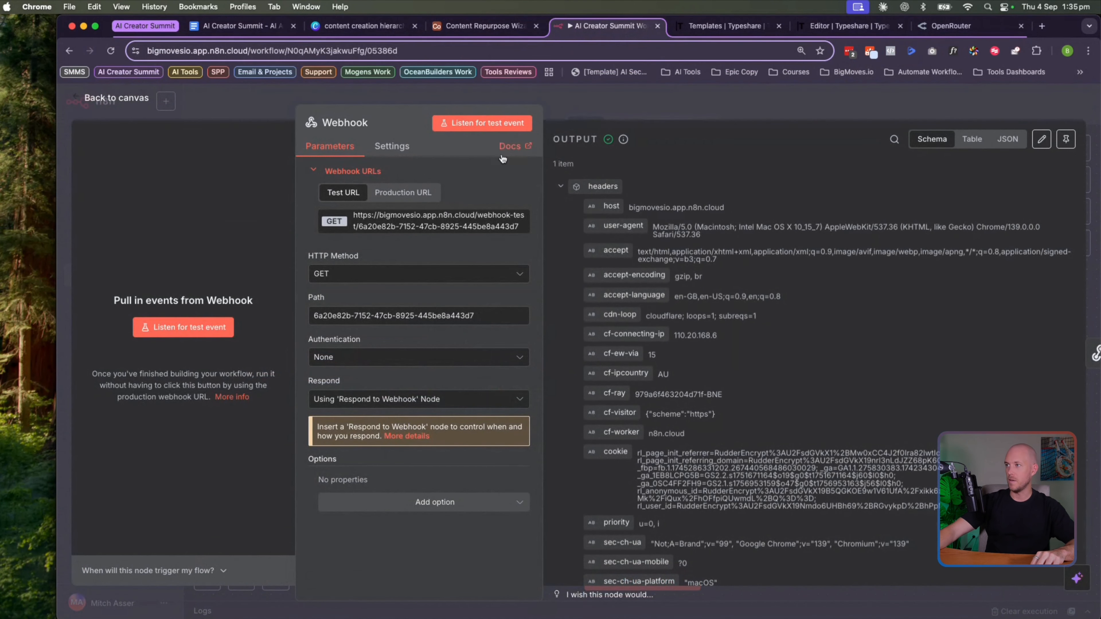
{"action": "left_click", "coordinate": [101, 102]}
{"action": "double_click", "coordinate": [505, 352]}
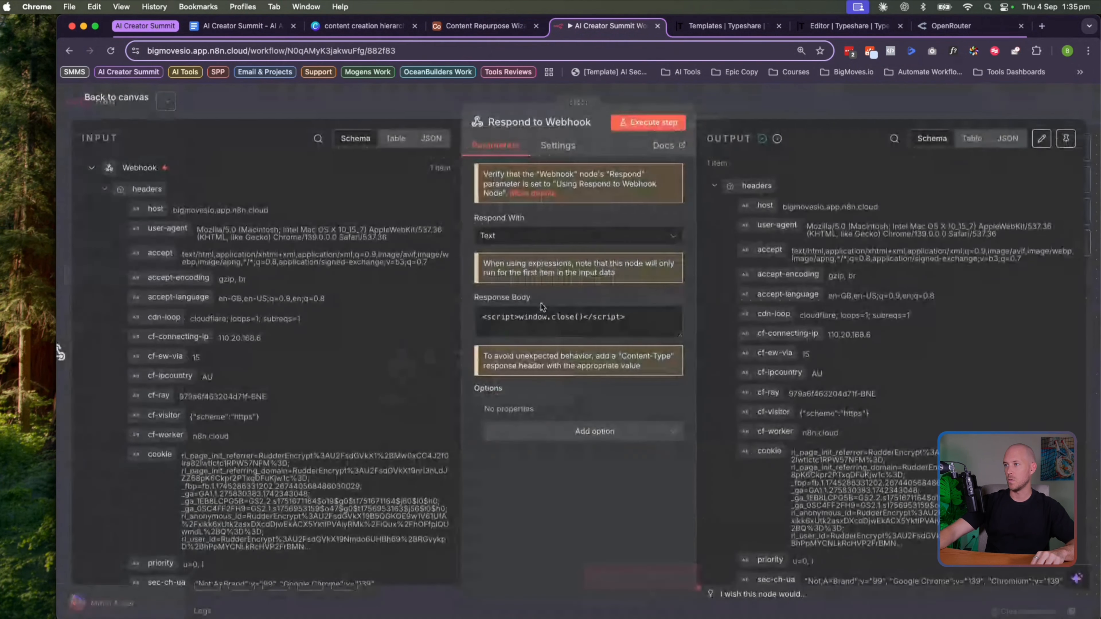
{"action": "left_click", "coordinate": [143, 189]}
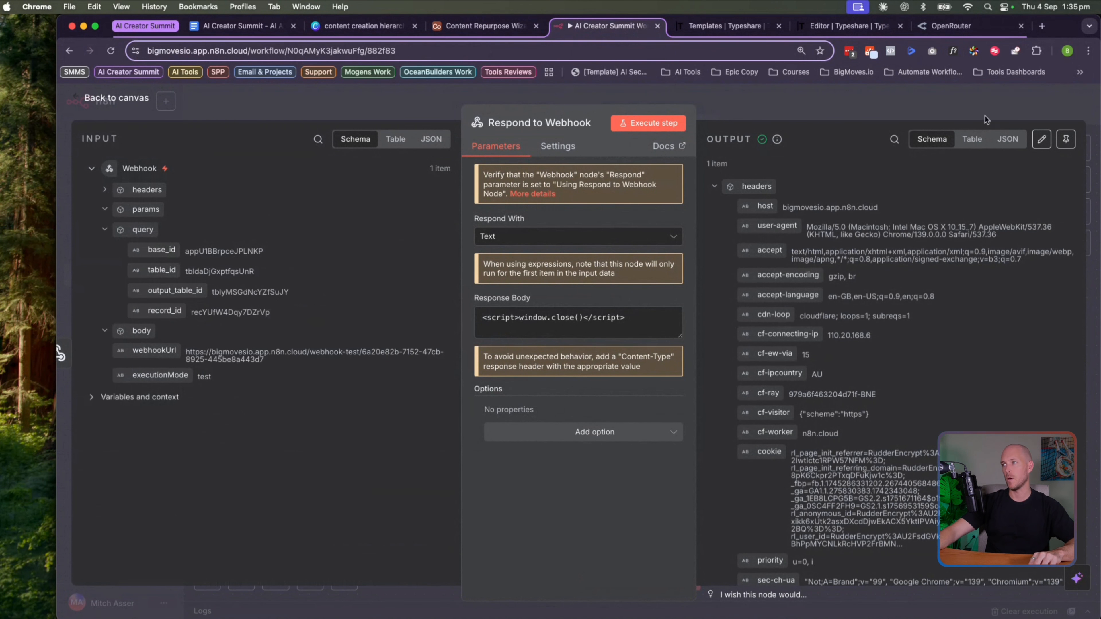
{"action": "left_click", "coordinate": [131, 103]}
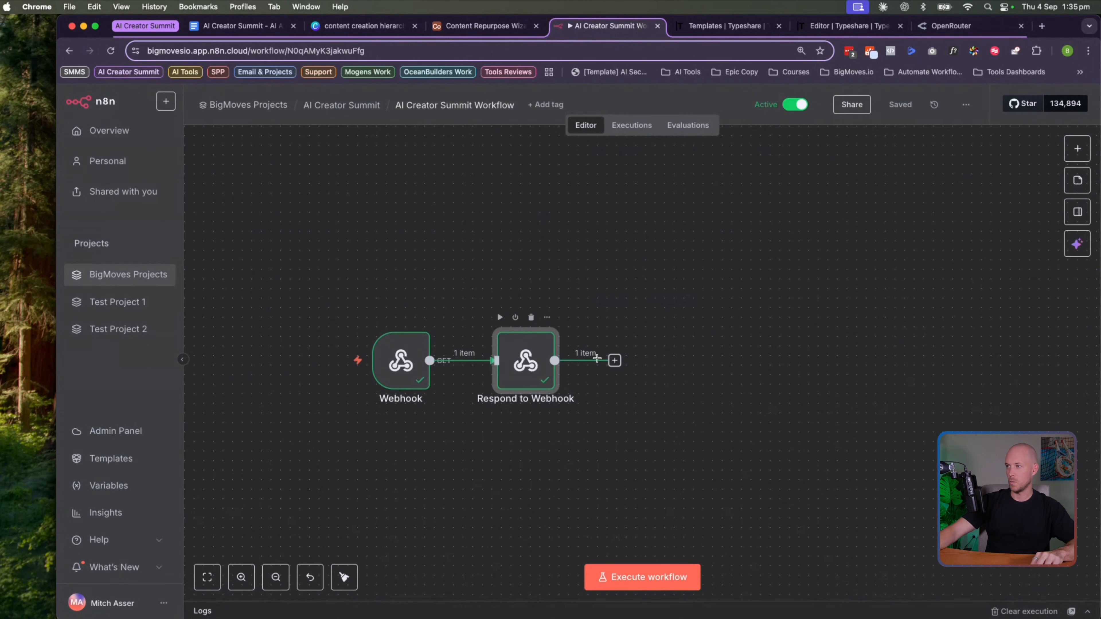
Add an Airtable Get a record node after Respond to Webhook
{"action": "left_click", "coordinate": [614, 361]}
{"action": "type", "text": "airrable"}
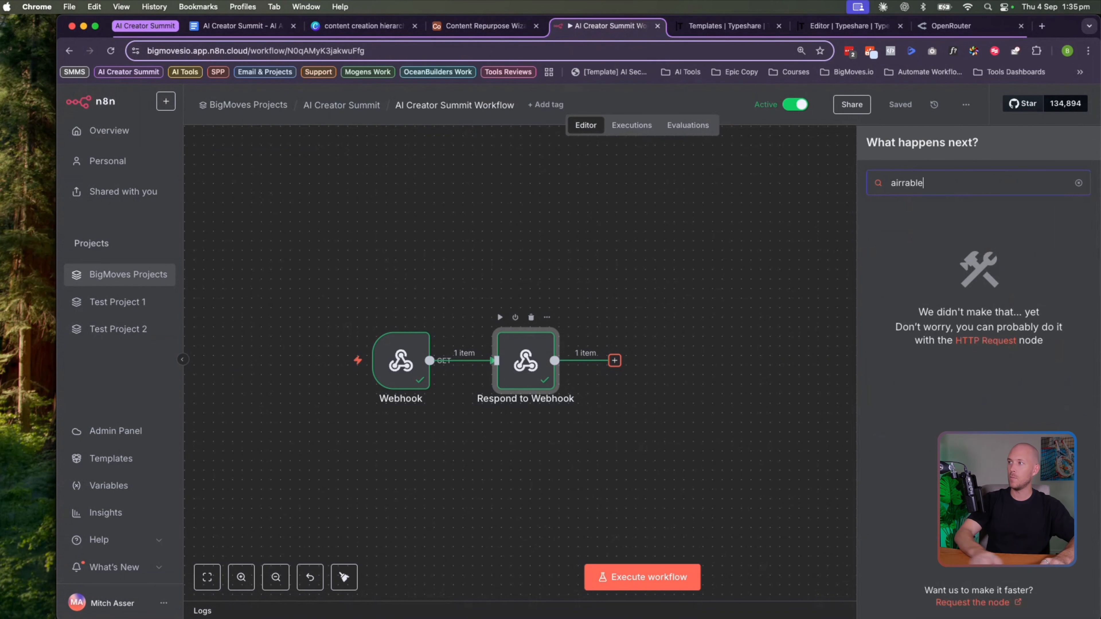
{"action": "key", "text": "super+a"}
{"action": "type", "text": "airtable"}
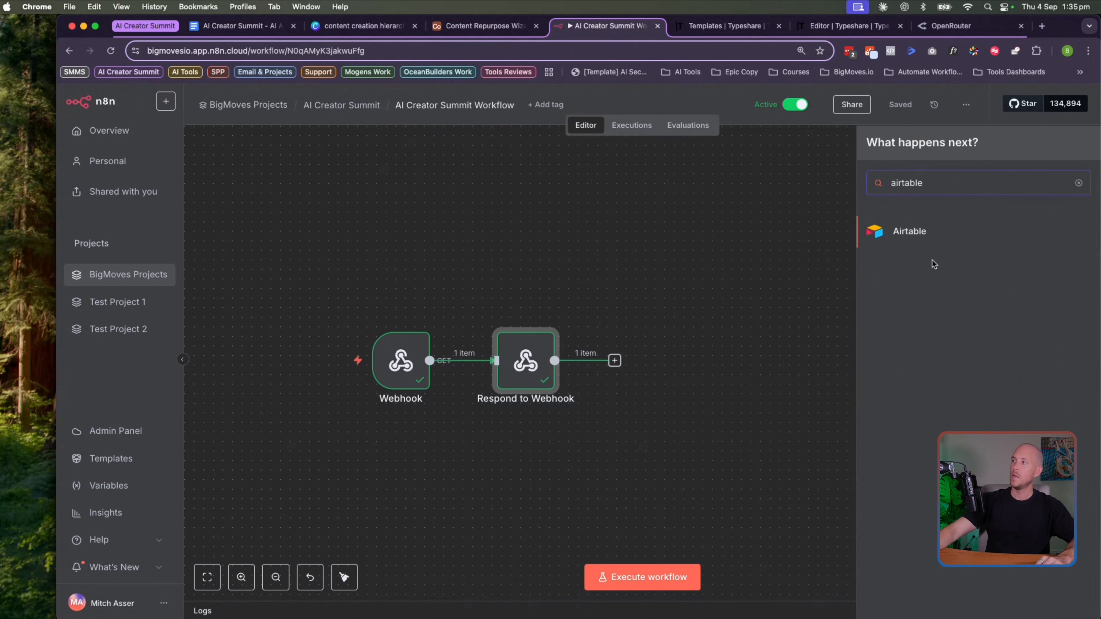
{"action": "left_click", "coordinate": [922, 231]}
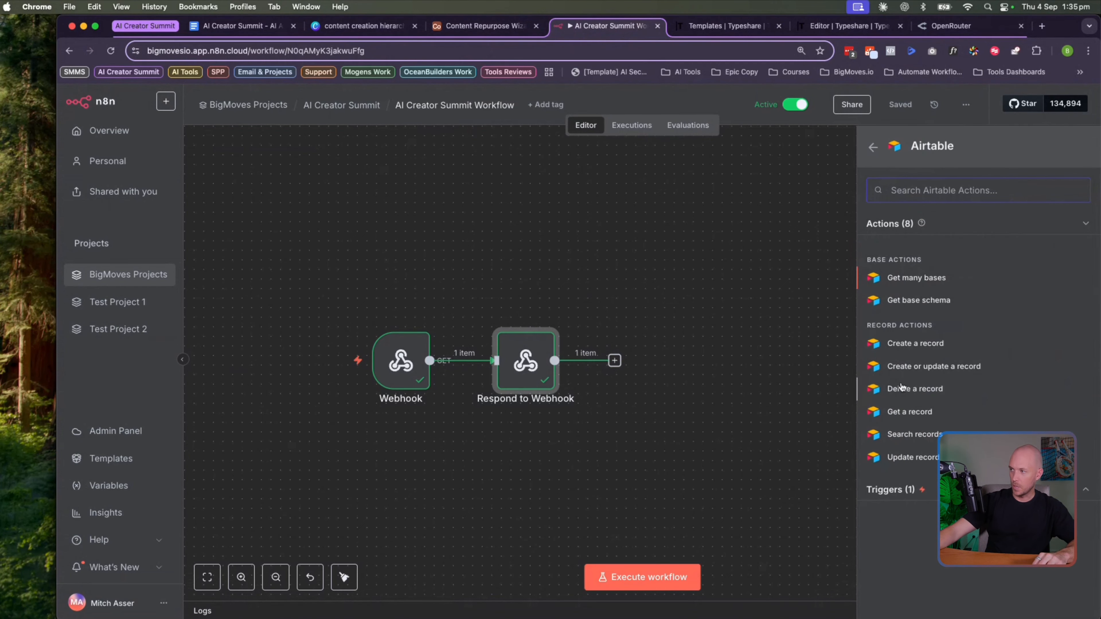
{"action": "left_click", "coordinate": [906, 411]}
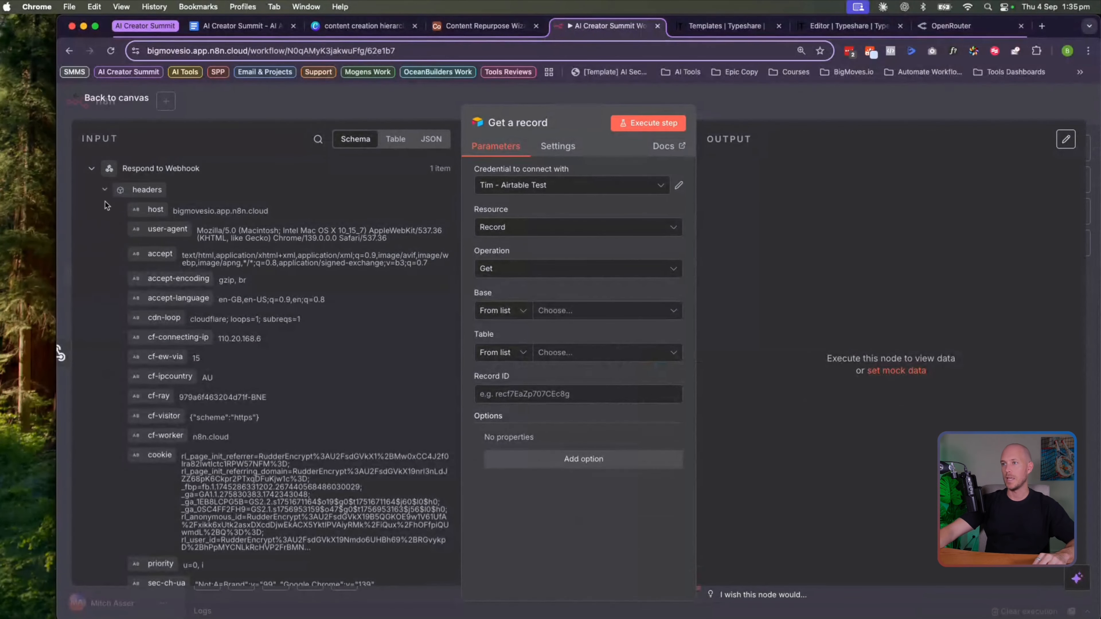
Use the BigMoves Airtable credential and map the webhook's base_id, table_id and record_id into Base, Table and Record ID
{"action": "left_click", "coordinate": [105, 189]}
{"action": "left_click_drag", "start_coordinate": [147, 249], "coordinate": [603, 311]}
{"action": "left_click_drag", "start_coordinate": [166, 269], "coordinate": [585, 387]}
{"action": "left_click_drag", "start_coordinate": [150, 271], "coordinate": [547, 365]}
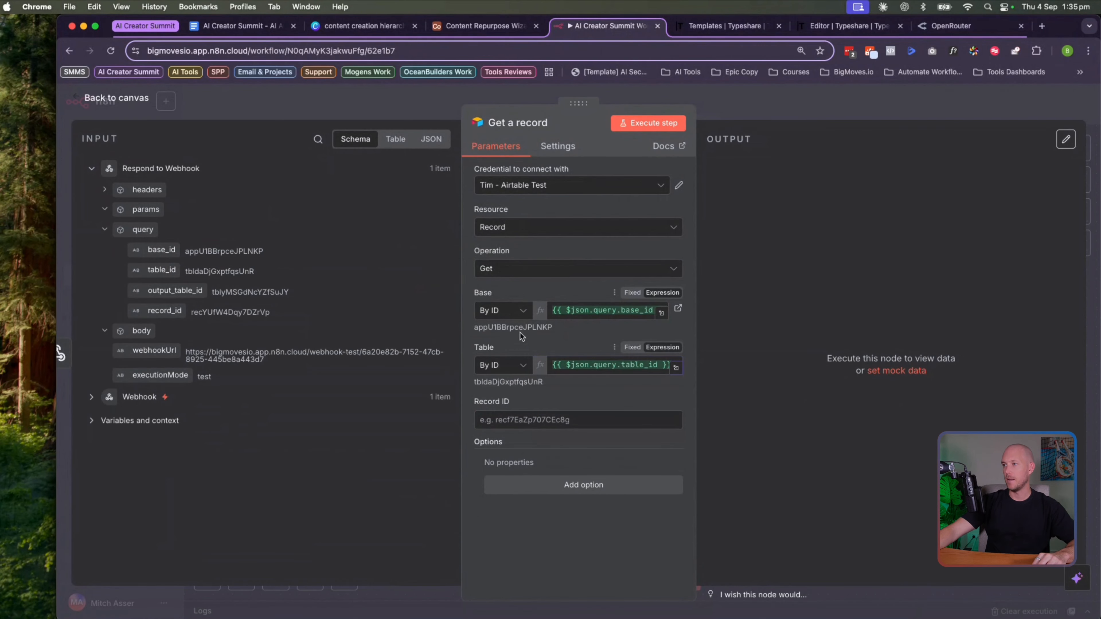
{"action": "left_click", "coordinate": [512, 182]}
{"action": "left_click", "coordinate": [518, 214]}
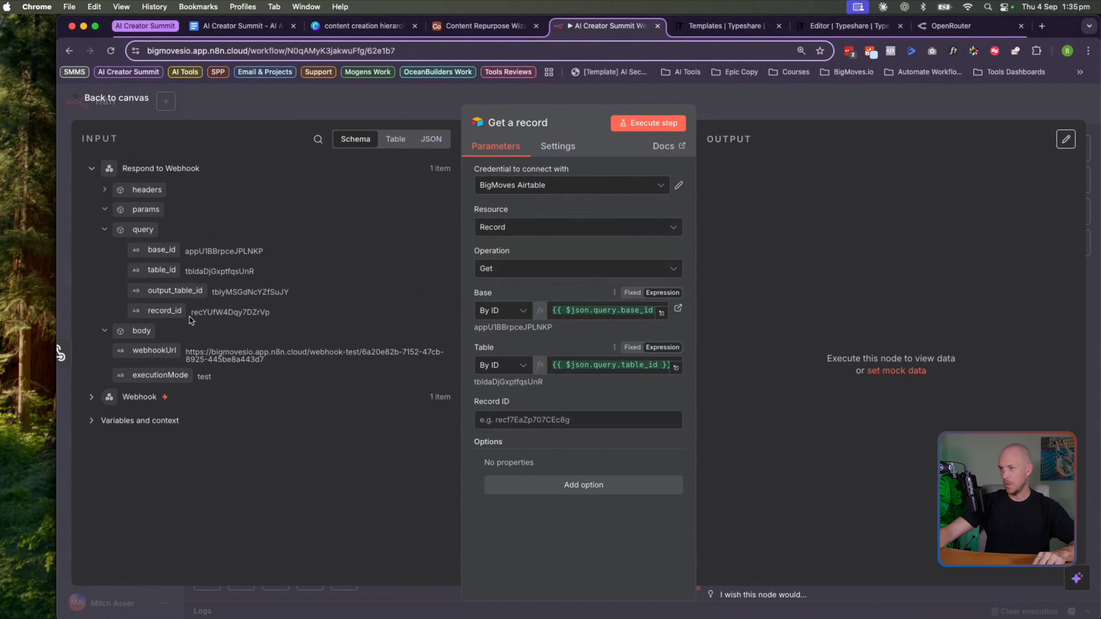
{"action": "left_click", "coordinate": [505, 364]}
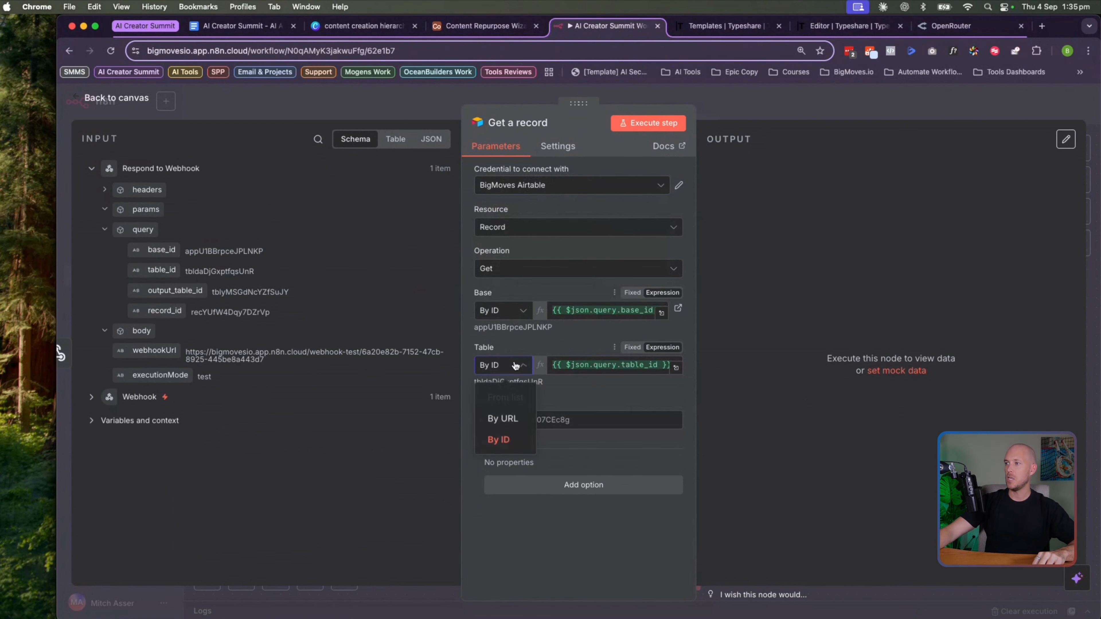
{"action": "left_click", "coordinate": [532, 353]}
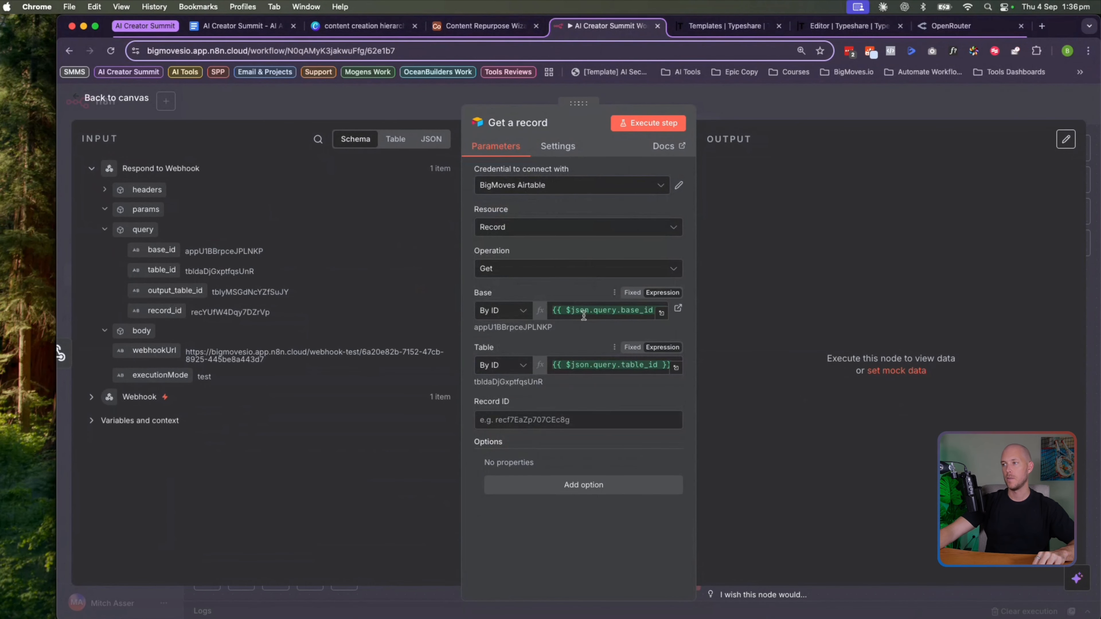
{"action": "left_click_drag", "start_coordinate": [165, 310], "coordinate": [503, 434]}
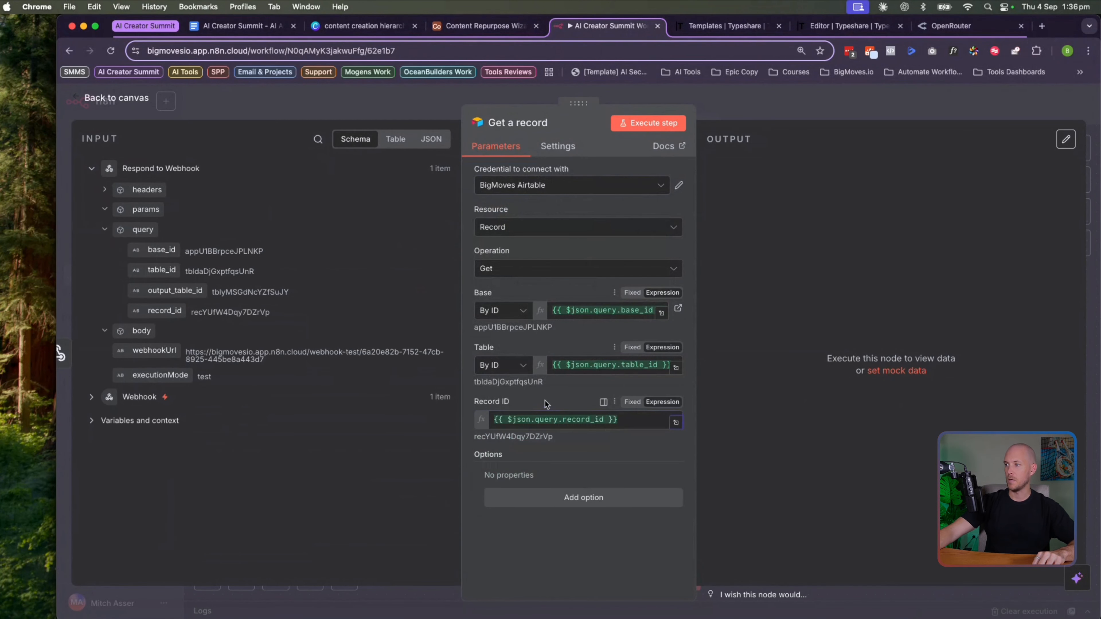
Run the Get a record step and review the returned fields such as excluded_words and content_transcript
{"action": "left_click", "coordinate": [648, 123]}
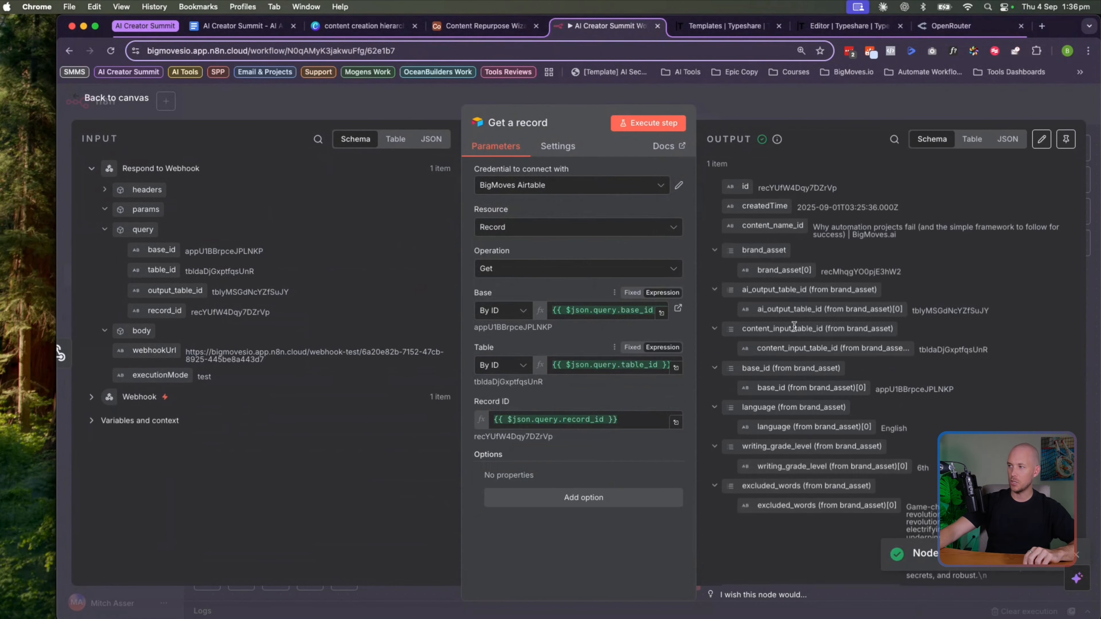
{"action": "scroll", "coordinate": [799, 264], "scroll_direction": "down", "scroll_amount": 2}
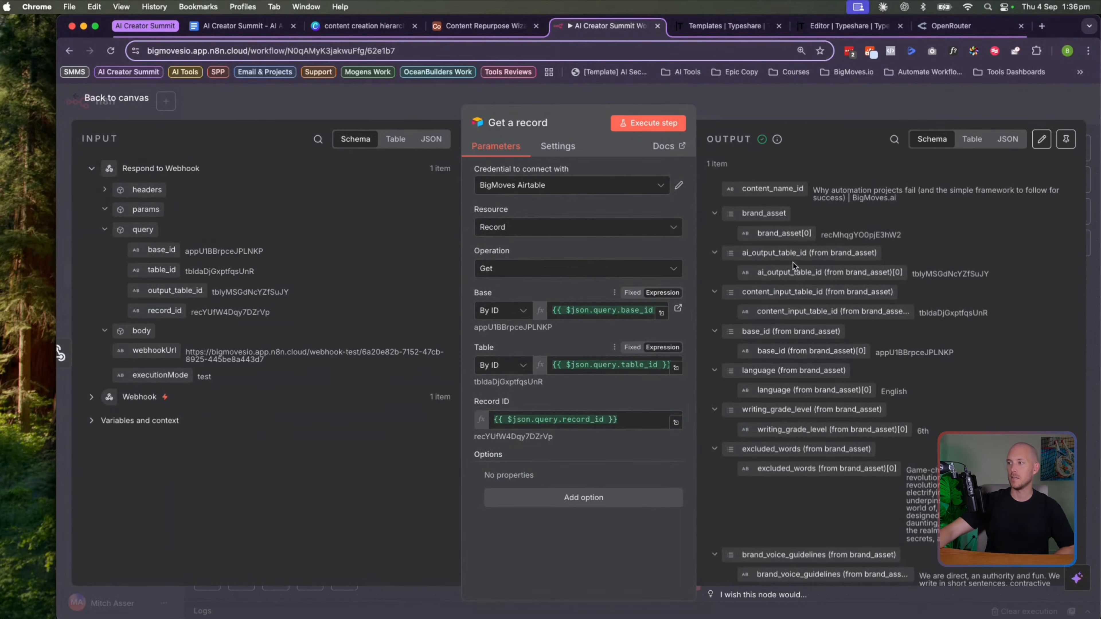
{"action": "scroll", "coordinate": [793, 266], "scroll_direction": "down", "scroll_amount": 10}
{"action": "left_click_drag", "start_coordinate": [907, 256], "coordinate": [976, 332]}
{"action": "left_click", "coordinate": [973, 332]}
{"action": "left_click_drag", "start_coordinate": [921, 369], "coordinate": [963, 425]}
{"action": "left_click", "coordinate": [967, 384]}
{"action": "scroll", "coordinate": [908, 395], "scroll_direction": "down", "scroll_amount": 4}
{"action": "left_click_drag", "start_coordinate": [796, 328], "coordinate": [829, 339]}
{"action": "left_click", "coordinate": [829, 339]}
{"action": "scroll", "coordinate": [827, 323], "scroll_direction": "down", "scroll_amount": 3}
{"action": "left_click_drag", "start_coordinate": [829, 300], "coordinate": [867, 373]}
{"action": "left_click", "coordinate": [900, 415]}
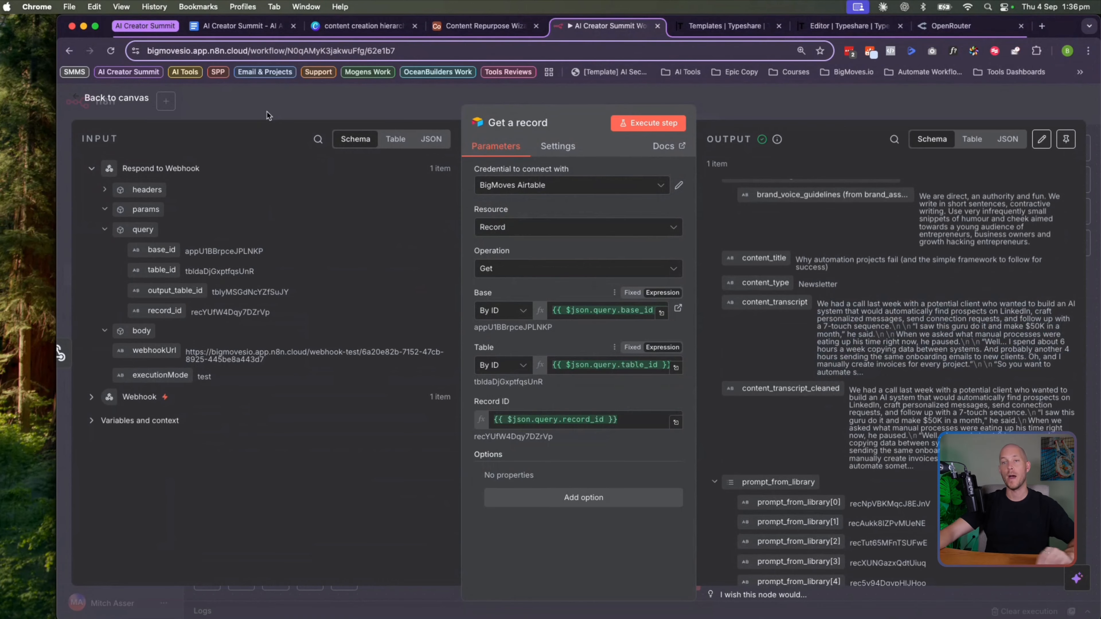
Check in the Airtable Content Input interface that the record's ai_status reads AI Complete, then return to n8n
{"action": "left_click", "coordinate": [111, 99]}
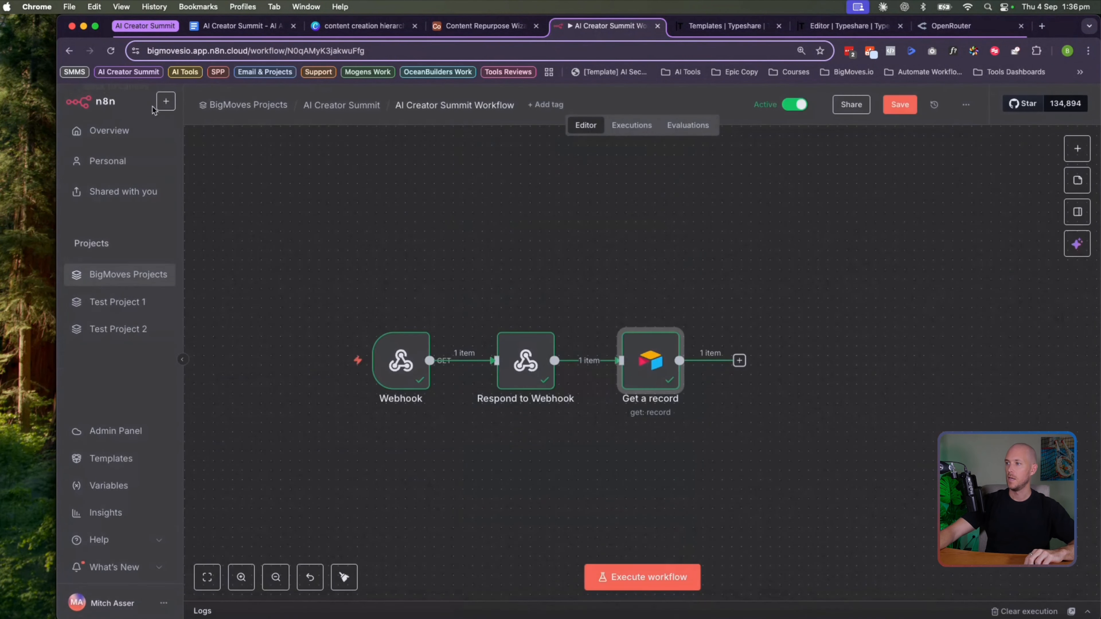
{"action": "scroll", "coordinate": [486, 278], "scroll_direction": "right", "scroll_amount": 3}
{"action": "left_click", "coordinate": [480, 26]}
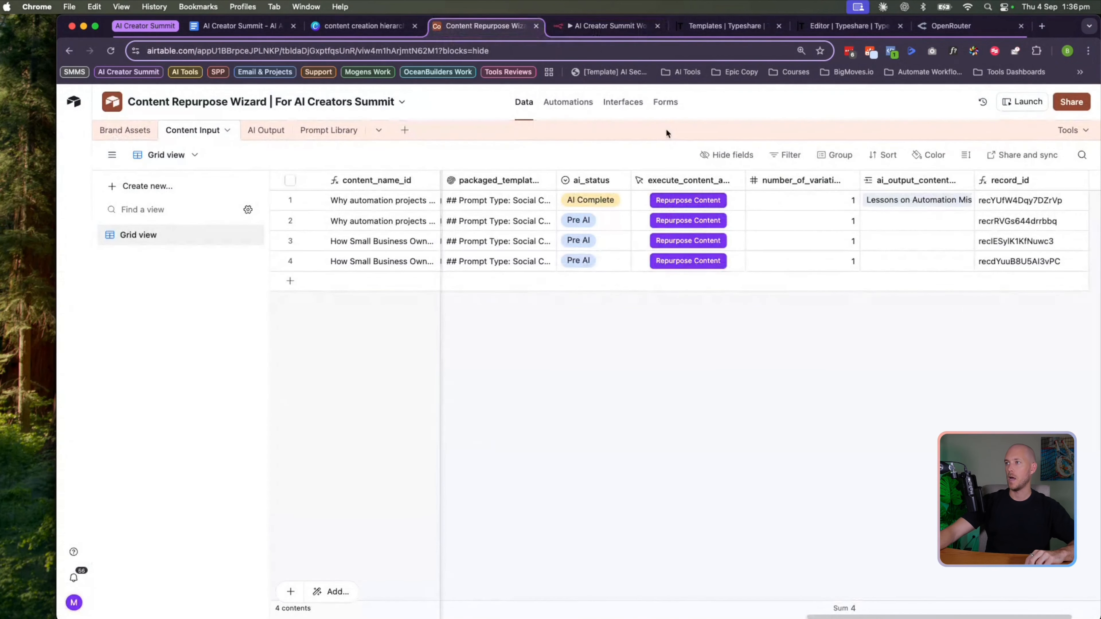
{"action": "left_click", "coordinate": [611, 103]}
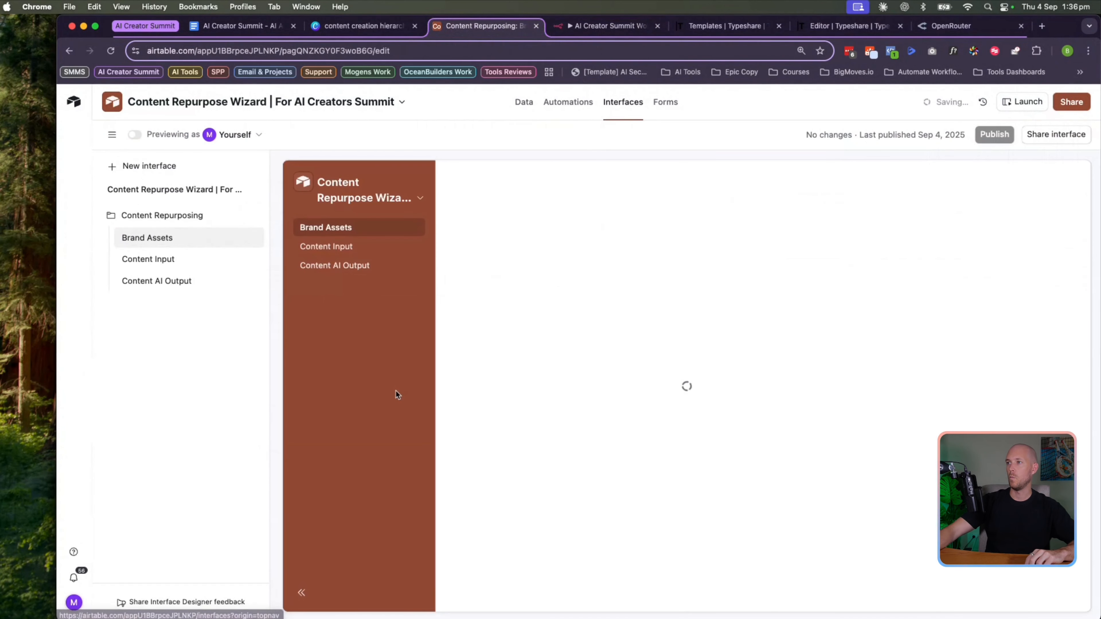
{"action": "left_click", "coordinate": [1024, 102]}
{"action": "left_click", "coordinate": [139, 170]}
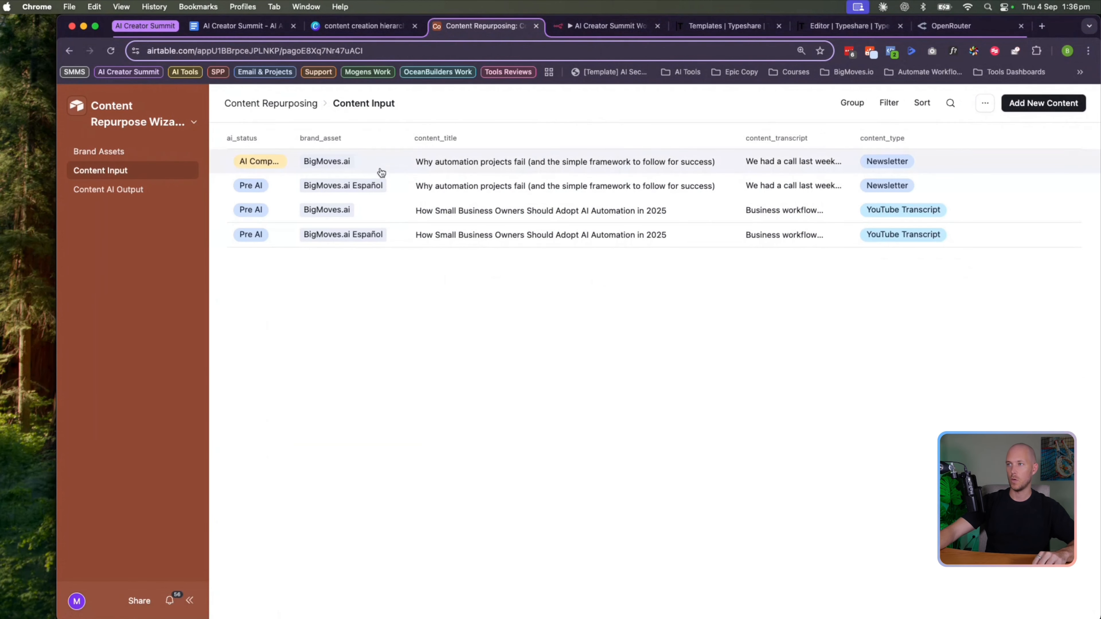
{"action": "left_click_drag", "start_coordinate": [289, 139], "coordinate": [309, 139]}
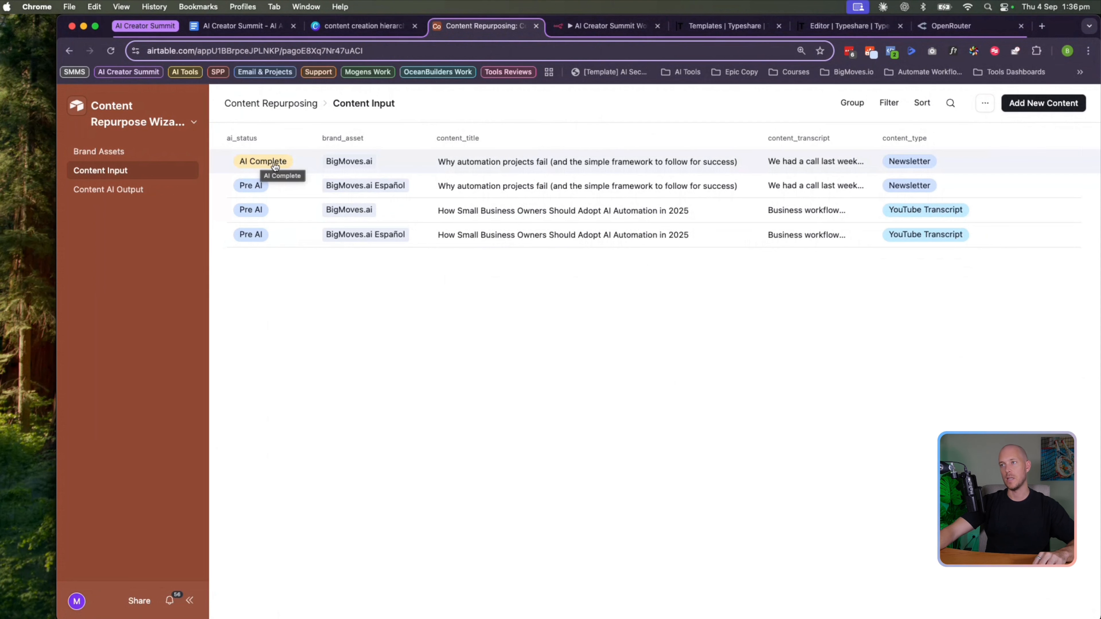
{"action": "left_click", "coordinate": [605, 25]}
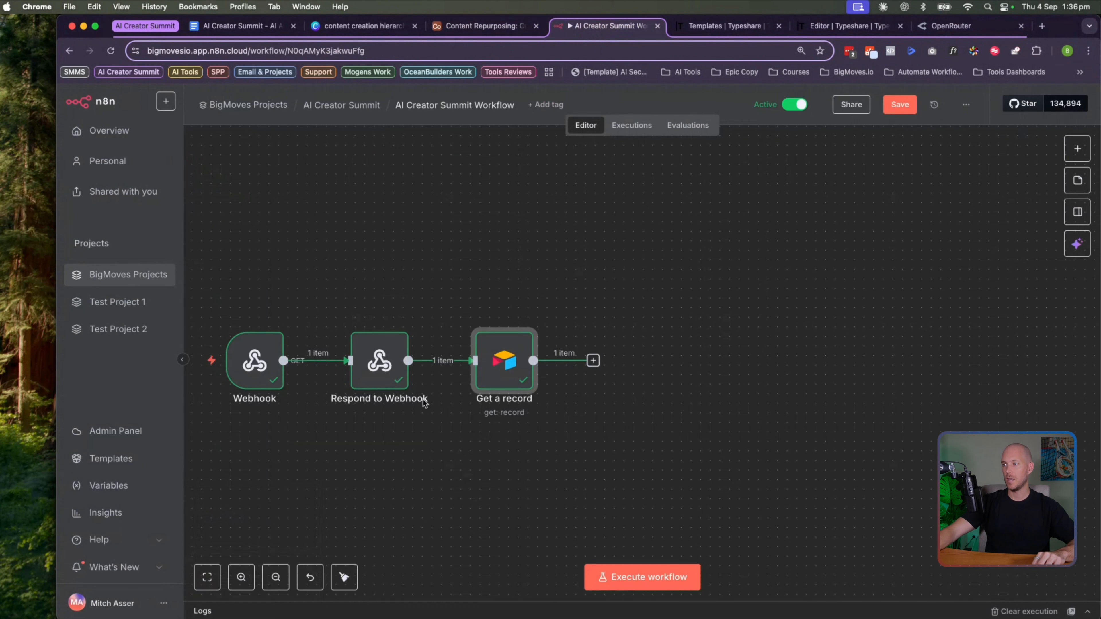
Add an Airtable Update record node after Get a record using the BigMoves Airtable credential
{"action": "left_click", "coordinate": [593, 360]}
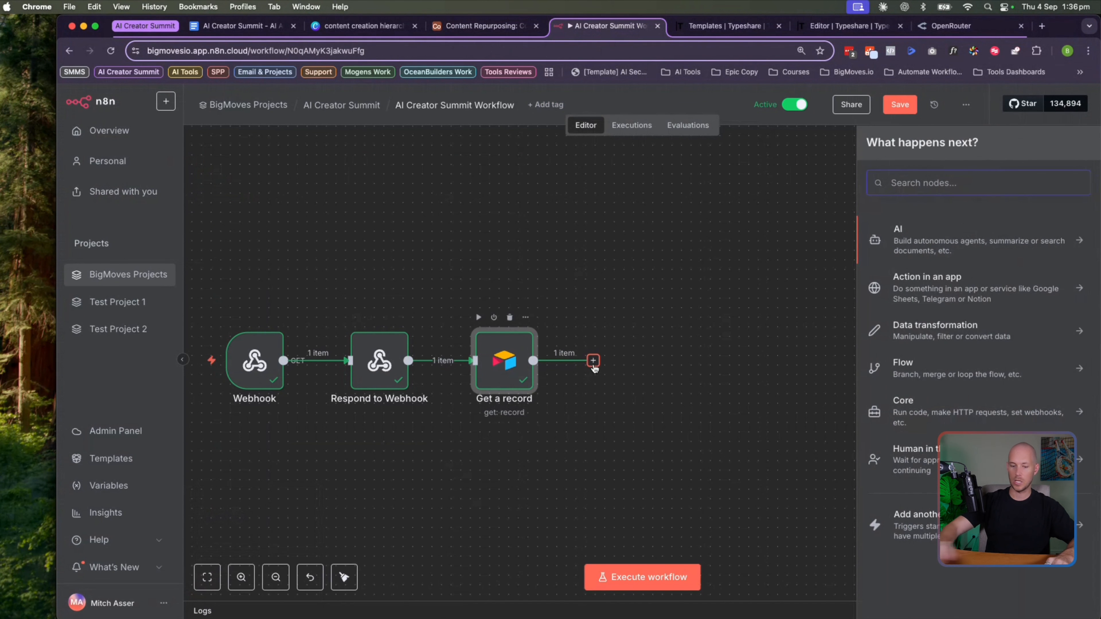
{"action": "type", "text": "aortan"}
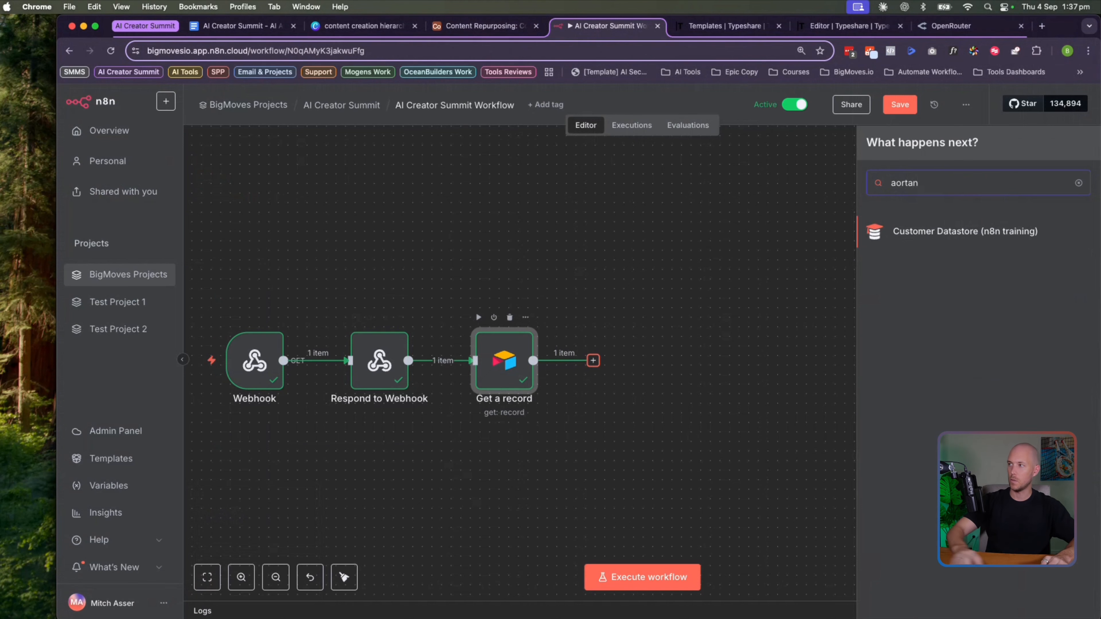
{"action": "key", "text": "super+a"}
{"action": "type", "text": "iar"}
{"action": "key", "text": "BackSpace"}
{"action": "key", "text": "BackSpace"}
{"action": "key", "text": "BackSpace"}
{"action": "type", "text": "airta"}
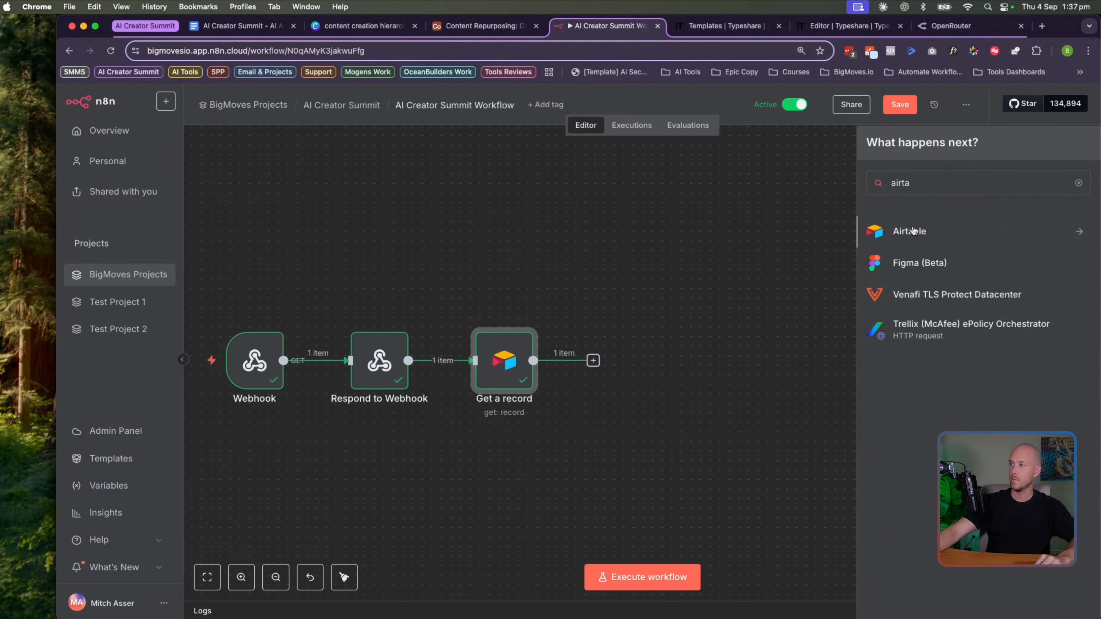
{"action": "left_click", "coordinate": [913, 231]}
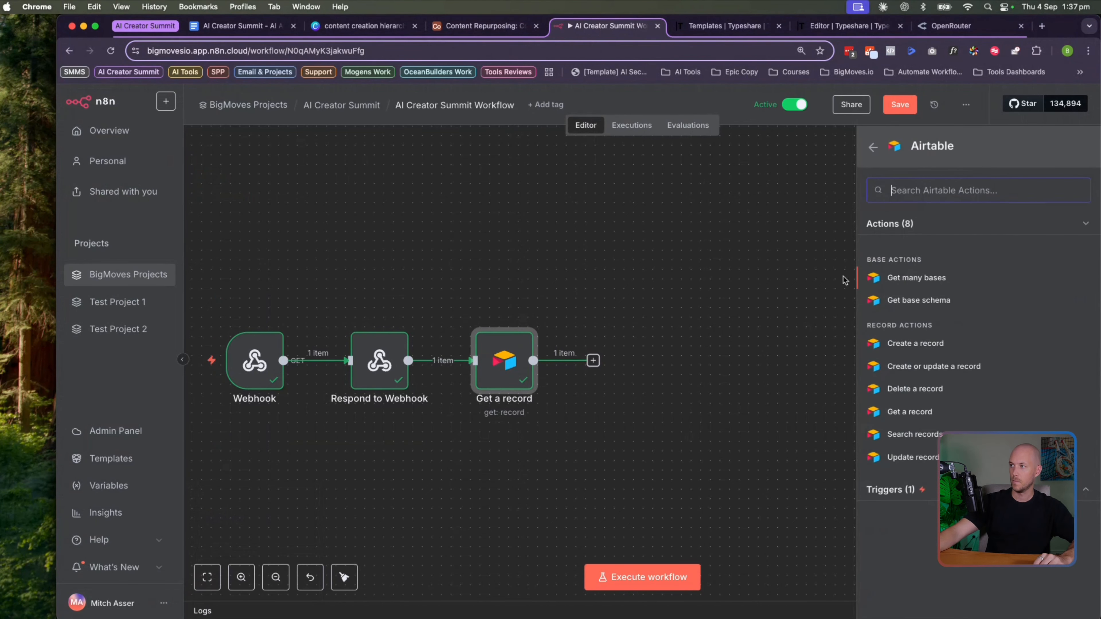
{"action": "left_click", "coordinate": [900, 457]}
{"action": "left_click", "coordinate": [520, 186]}
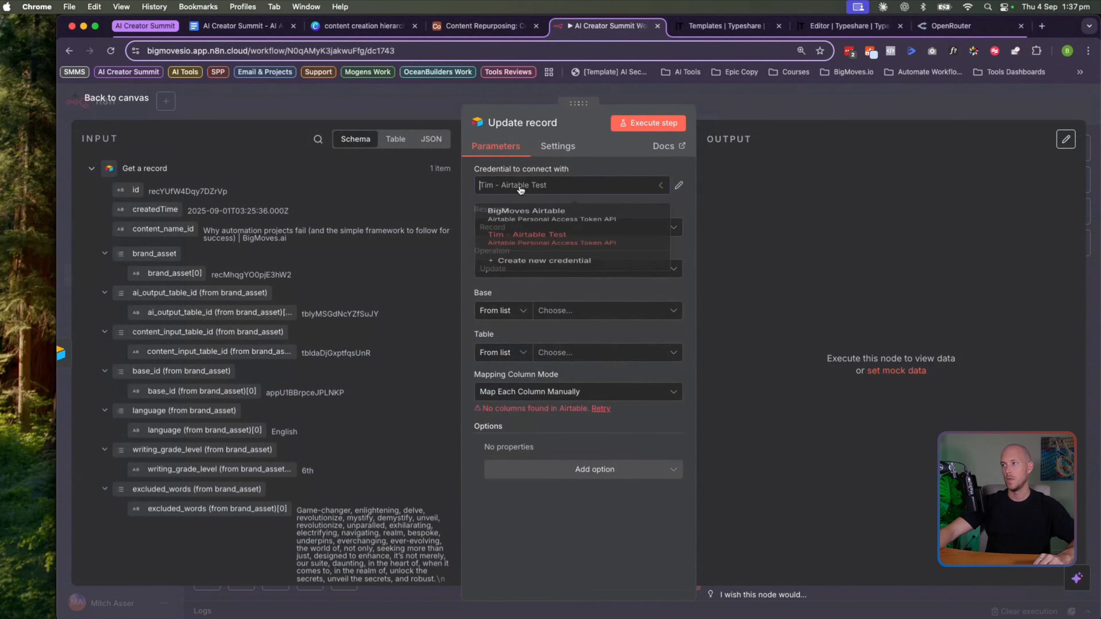
{"action": "left_click", "coordinate": [526, 211]}
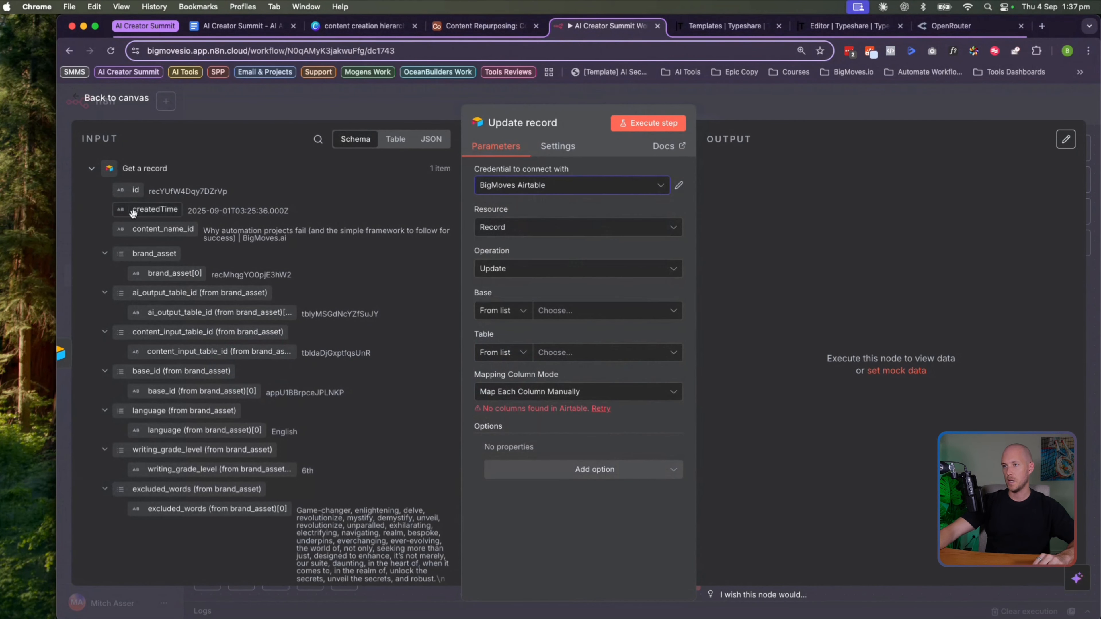
Map the Webhook's base_id, table_id and record_id into the Base, Table and record id fields
{"action": "left_click", "coordinate": [91, 169]}
{"action": "left_click", "coordinate": [90, 216]}
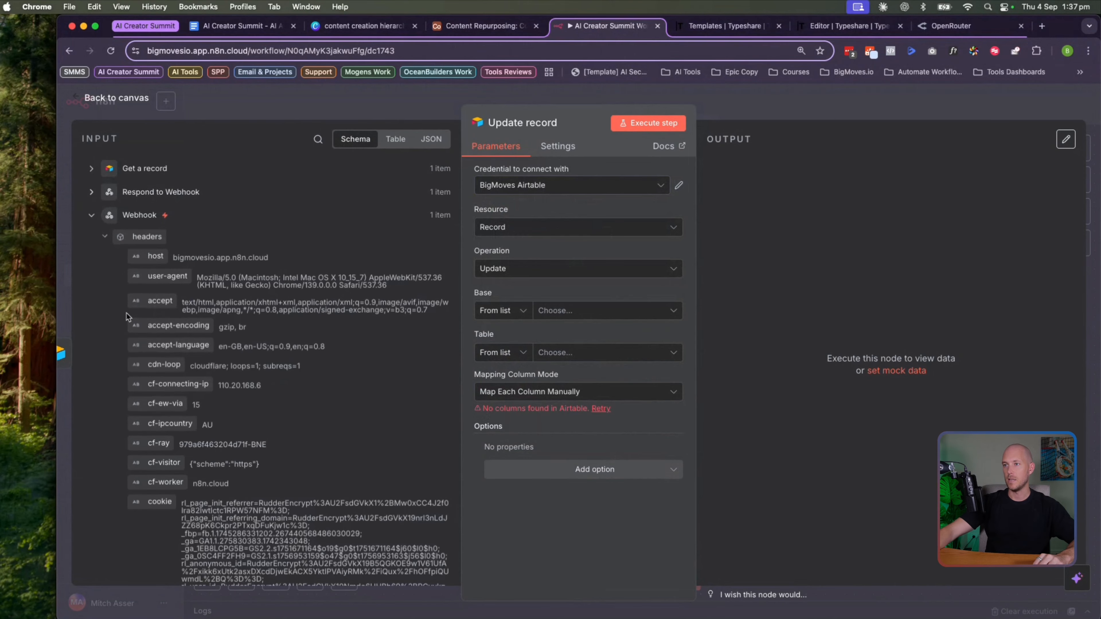
{"action": "scroll", "coordinate": [132, 369], "scroll_direction": "down", "scroll_amount": 15}
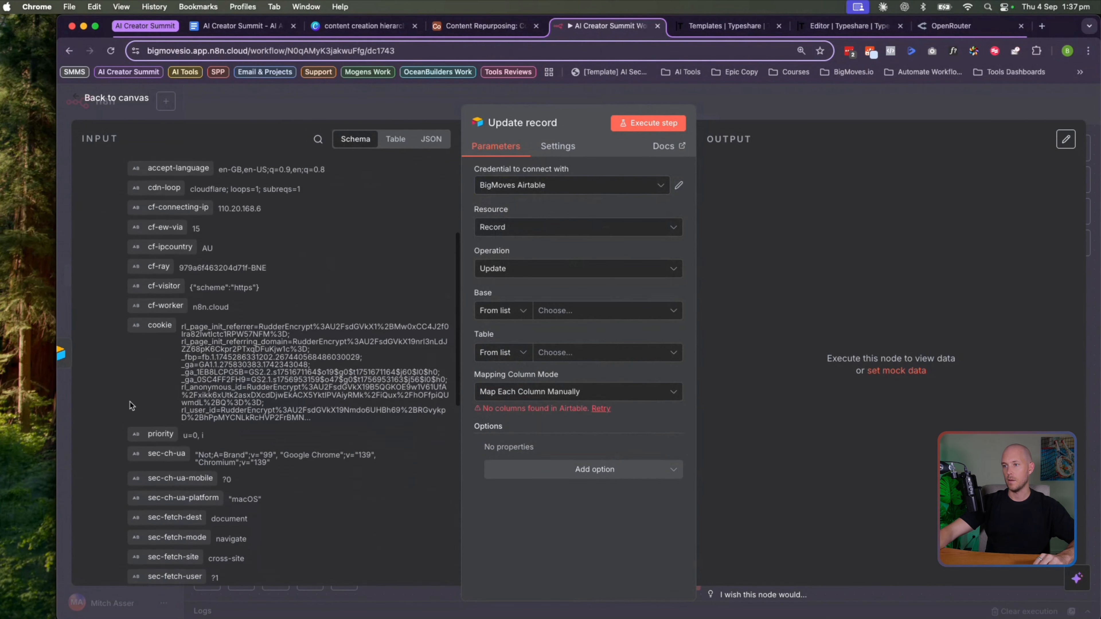
{"action": "left_click_drag", "start_coordinate": [129, 401], "coordinate": [605, 311]}
{"action": "left_click_drag", "start_coordinate": [161, 423], "coordinate": [581, 381]}
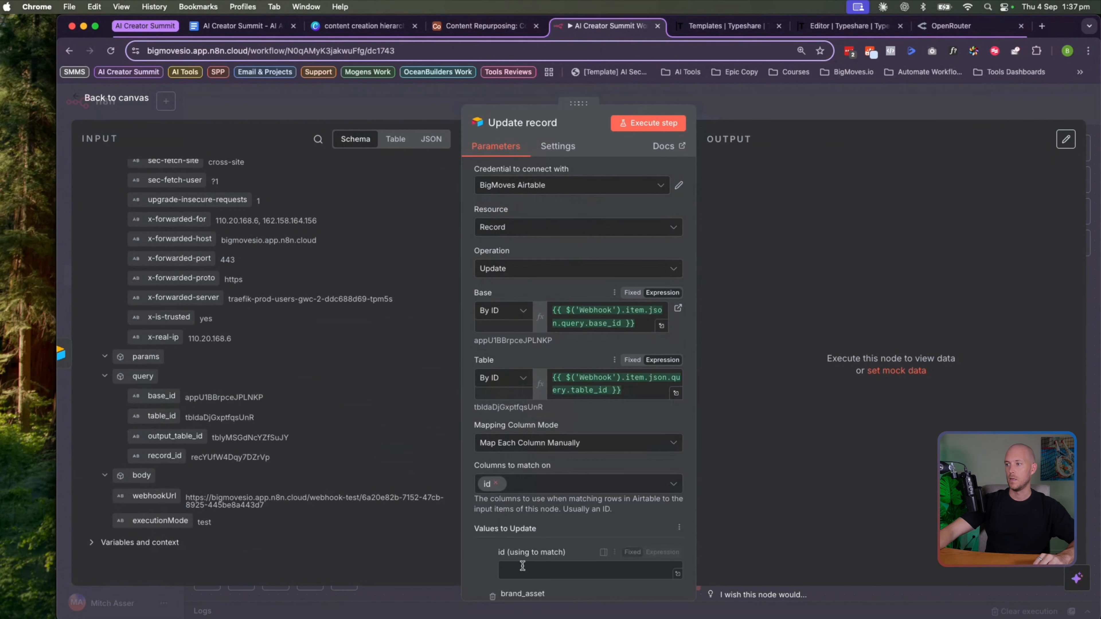
{"action": "scroll", "coordinate": [494, 478], "scroll_direction": "down", "scroll_amount": 5}
{"action": "left_click_drag", "start_coordinate": [161, 455], "coordinate": [563, 414]}
{"action": "left_click", "coordinate": [363, 405]}
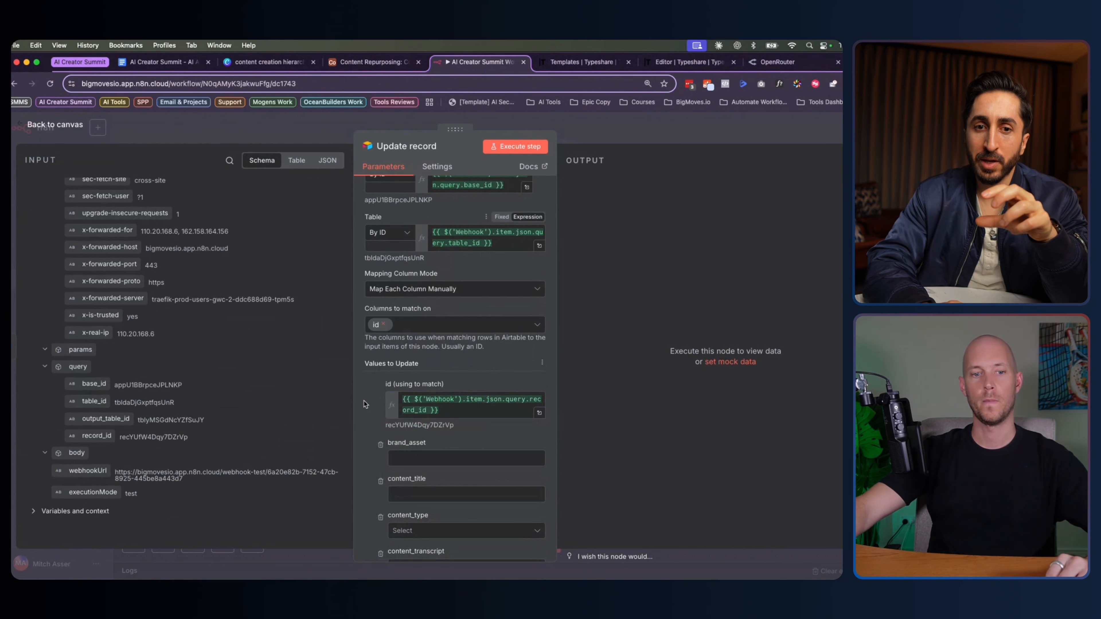
{"action": "scroll", "coordinate": [365, 399], "scroll_direction": "down", "scroll_amount": 4}
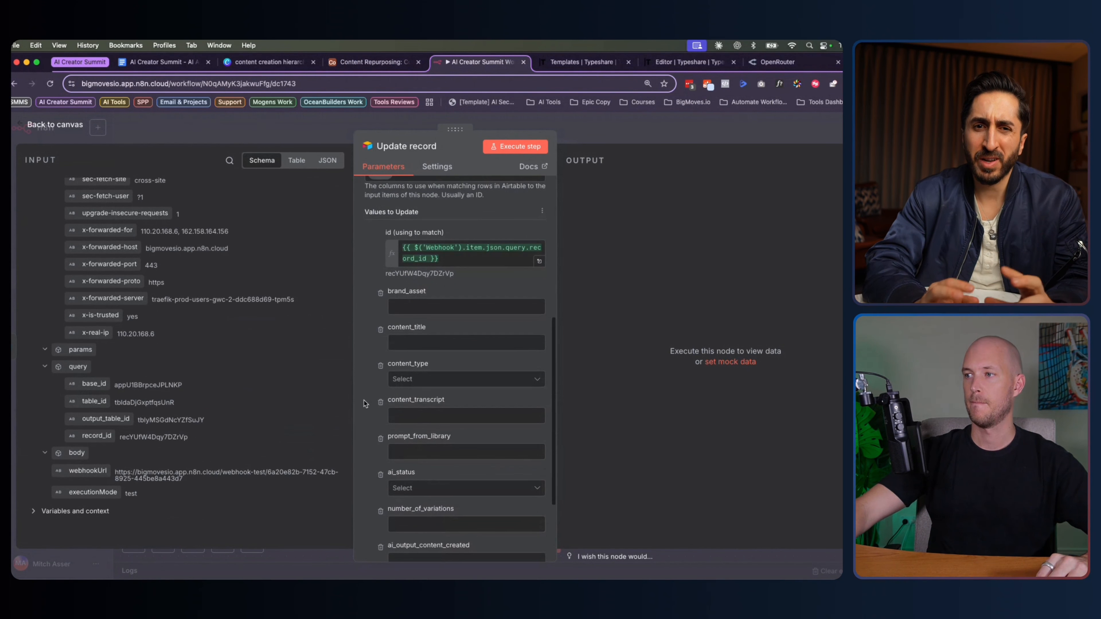
Remove all other fields to update and set ai_status to AI Writing..
{"action": "left_click", "coordinate": [379, 294]}
{"action": "left_click", "coordinate": [380, 295]}
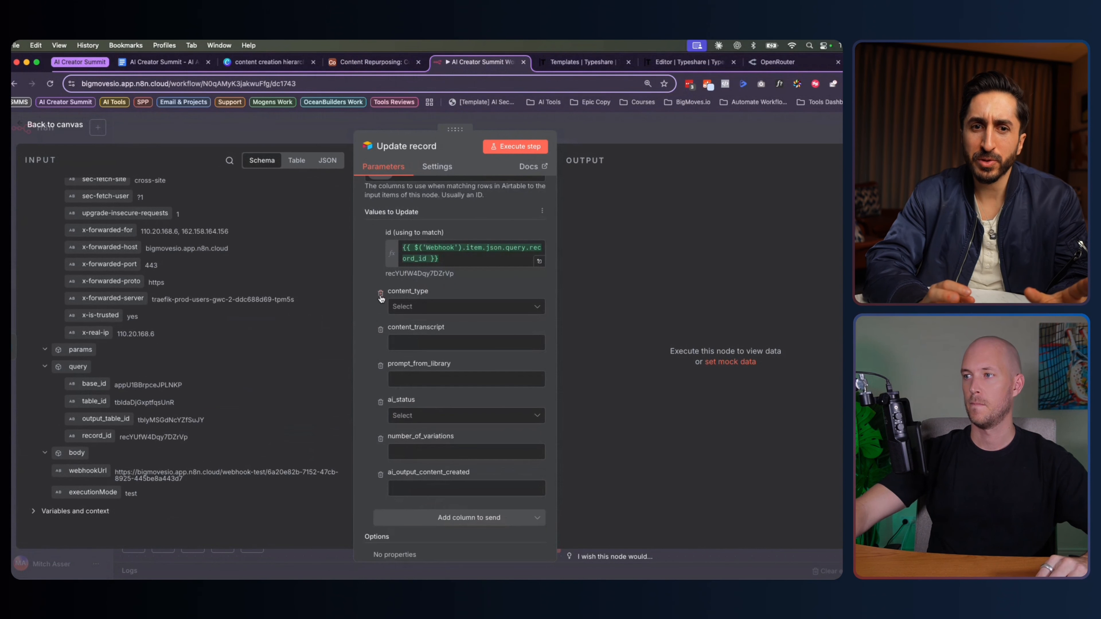
{"action": "left_click", "coordinate": [380, 294]}
{"action": "left_click", "coordinate": [379, 294]}
{"action": "left_click", "coordinate": [380, 322]}
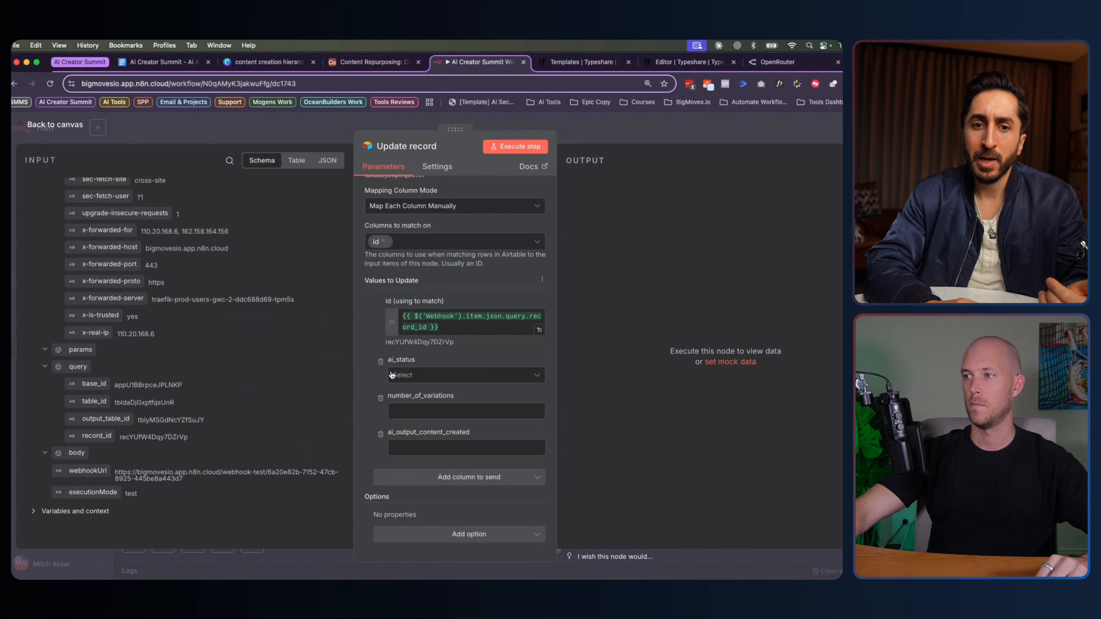
{"action": "left_click", "coordinate": [392, 375]}
{"action": "left_click", "coordinate": [417, 422]}
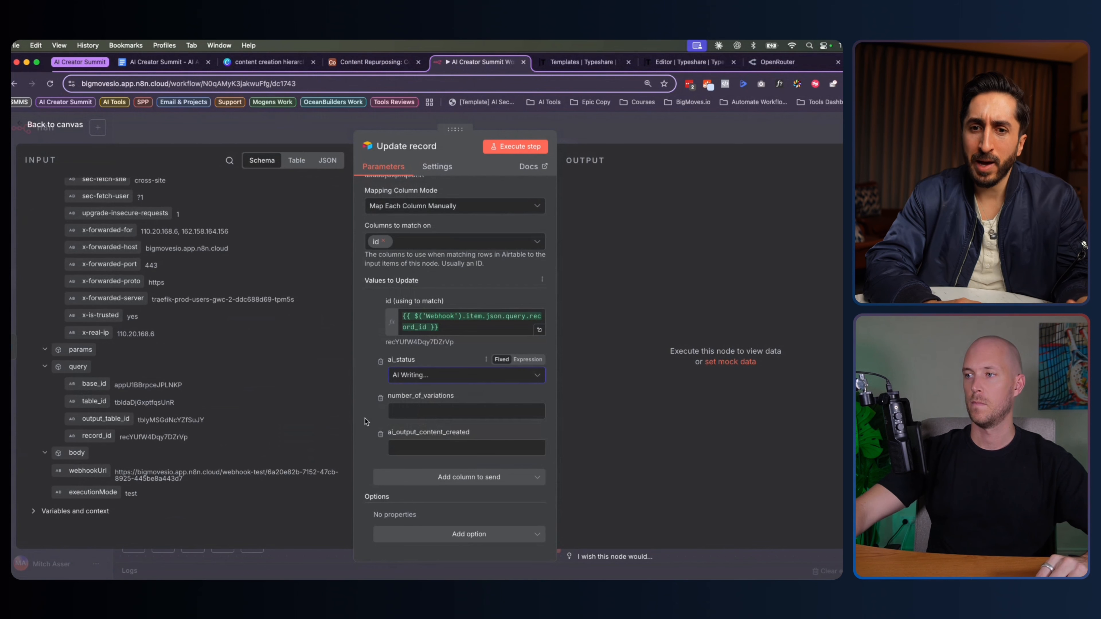
{"action": "left_click", "coordinate": [380, 399]}
{"action": "left_click", "coordinate": [380, 434]}
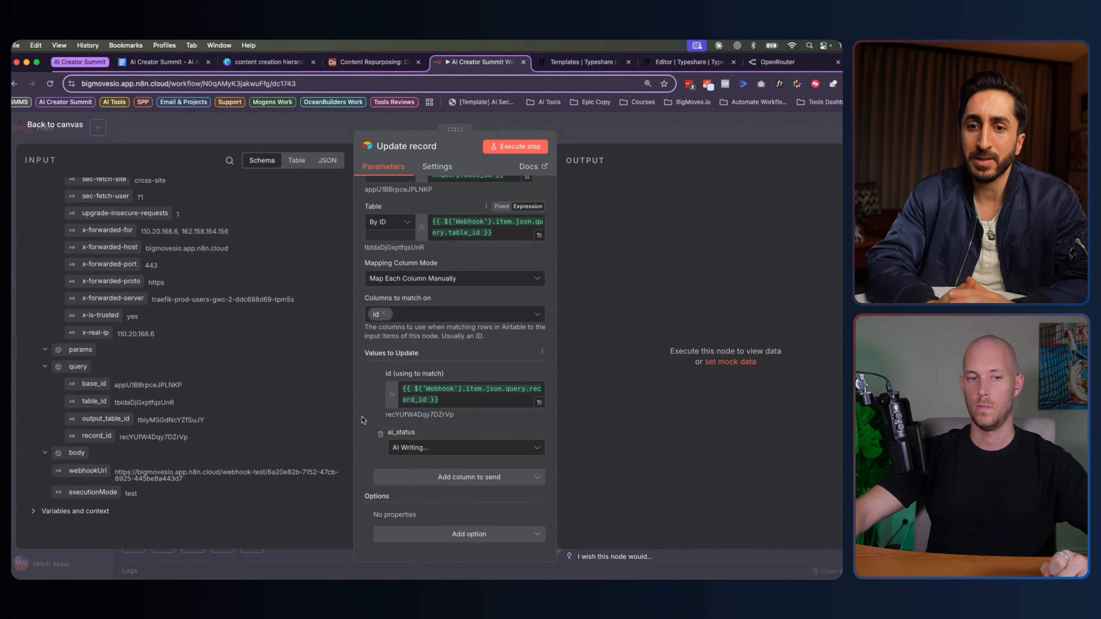
Start creating a new Airtable access-token credential from the credential list
{"action": "scroll", "coordinate": [363, 423], "scroll_direction": "up", "scroll_amount": 5}
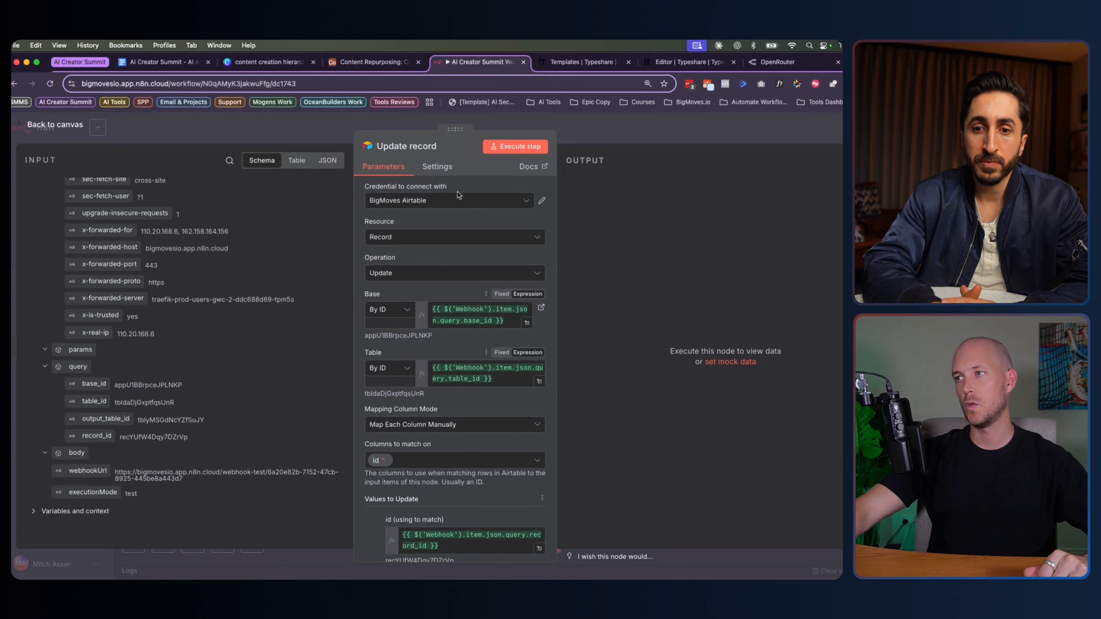
{"action": "left_click", "coordinate": [473, 200]}
{"action": "left_click", "coordinate": [432, 284]}
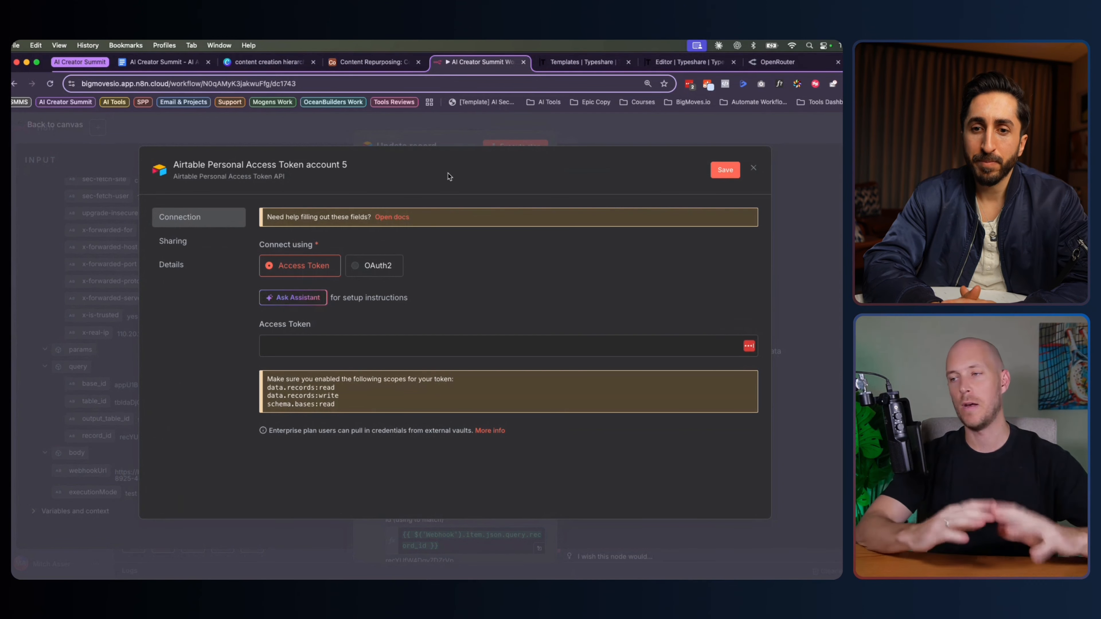
Look over the new credential's Access Token field and required token scopes, then close the form unsaved
{"action": "left_click", "coordinate": [322, 345]}
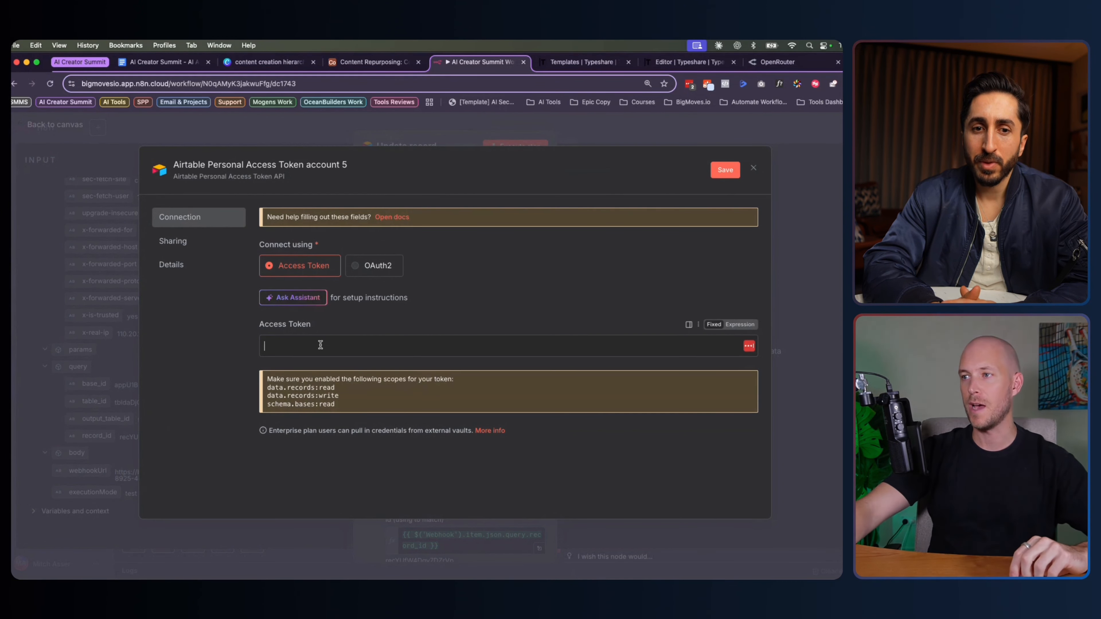
{"action": "left_click", "coordinate": [355, 325]}
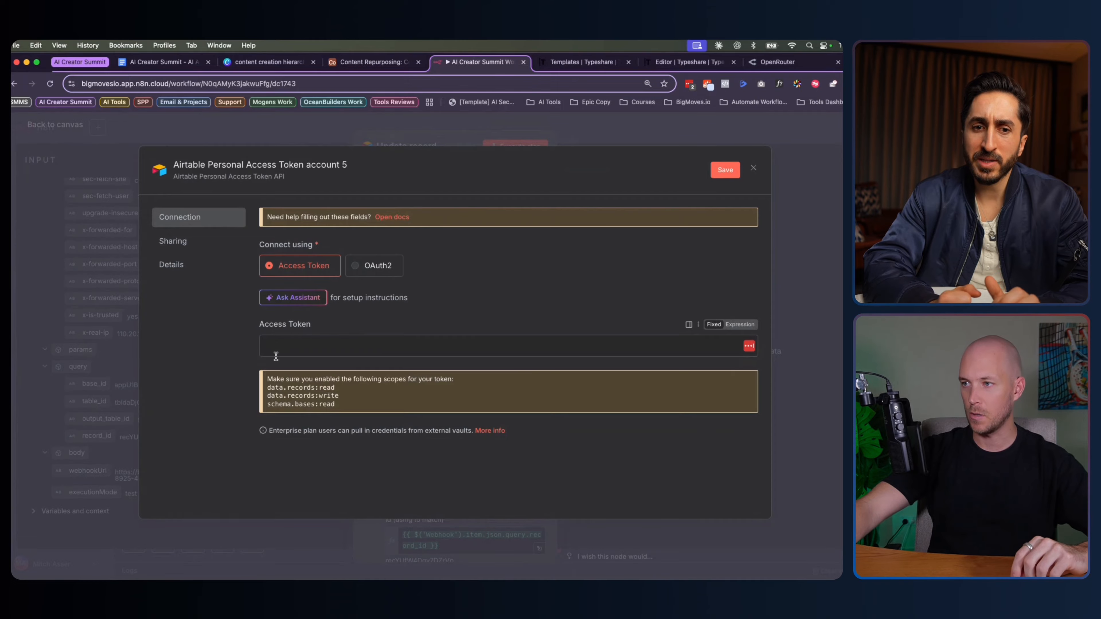
{"action": "left_click_drag", "start_coordinate": [266, 380], "coordinate": [336, 404]}
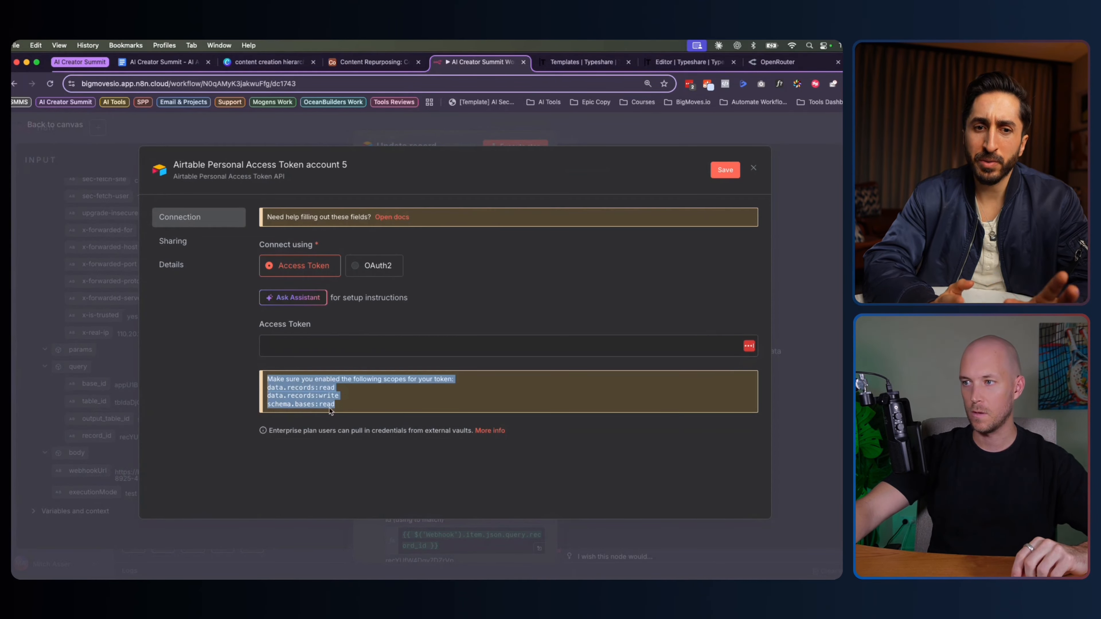
{"action": "left_click", "coordinate": [205, 379]}
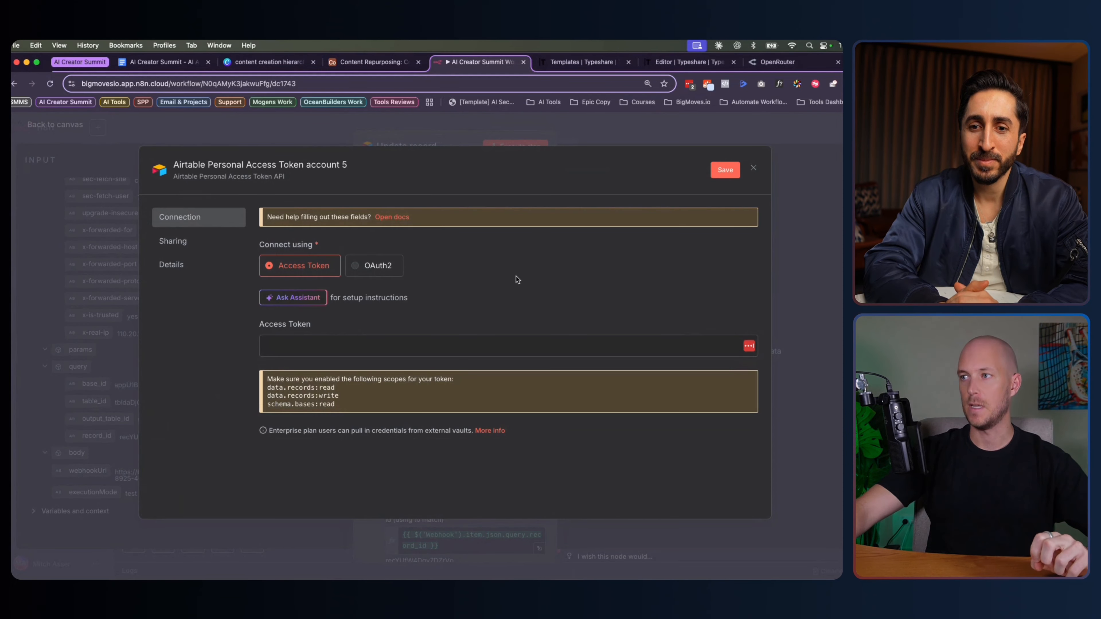
{"action": "left_click", "coordinate": [283, 348]}
{"action": "left_click", "coordinate": [233, 342]}
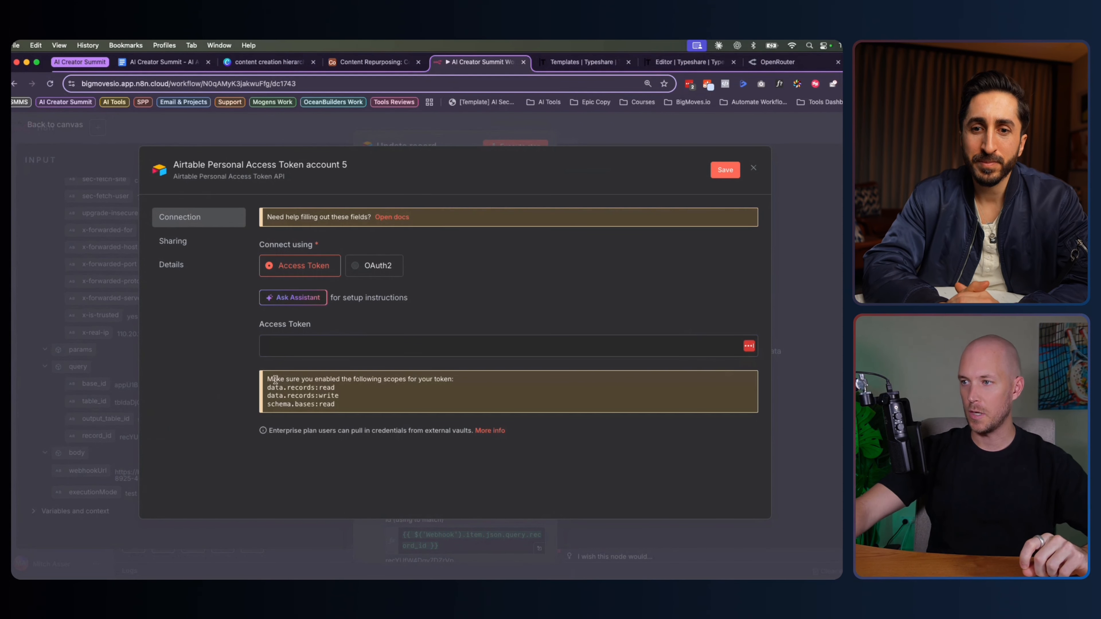
{"action": "left_click_drag", "start_coordinate": [266, 386], "coordinate": [295, 395]}
{"action": "left_click", "coordinate": [343, 407]}
{"action": "left_click", "coordinate": [753, 169]}
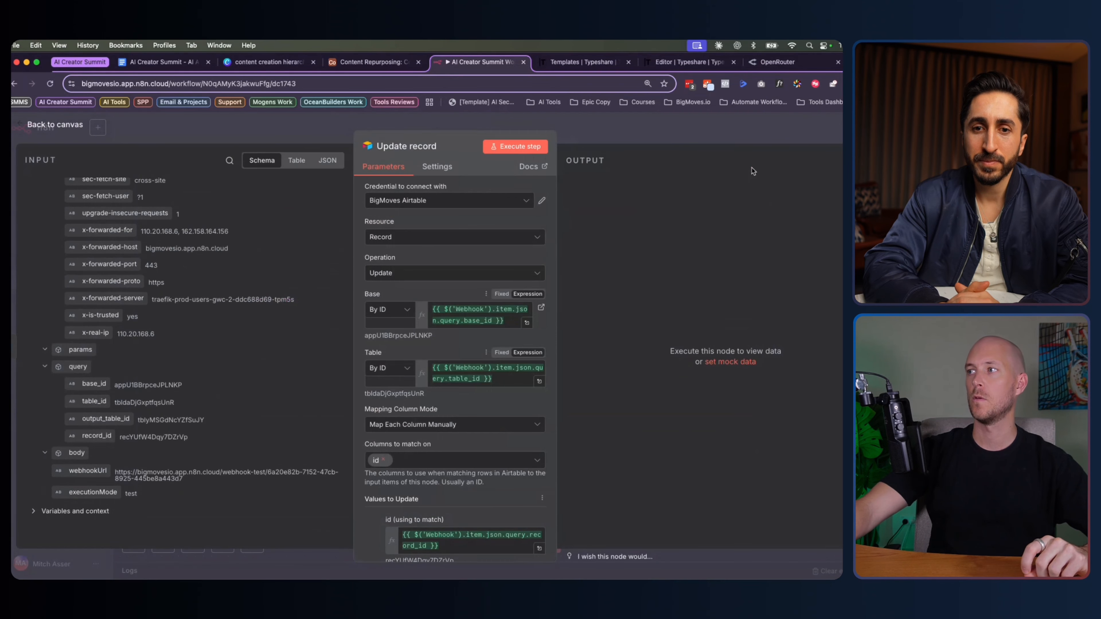
Preview the resolved record id expression and run the Update record step
{"action": "scroll", "coordinate": [452, 357], "scroll_direction": "down", "scroll_amount": 3}
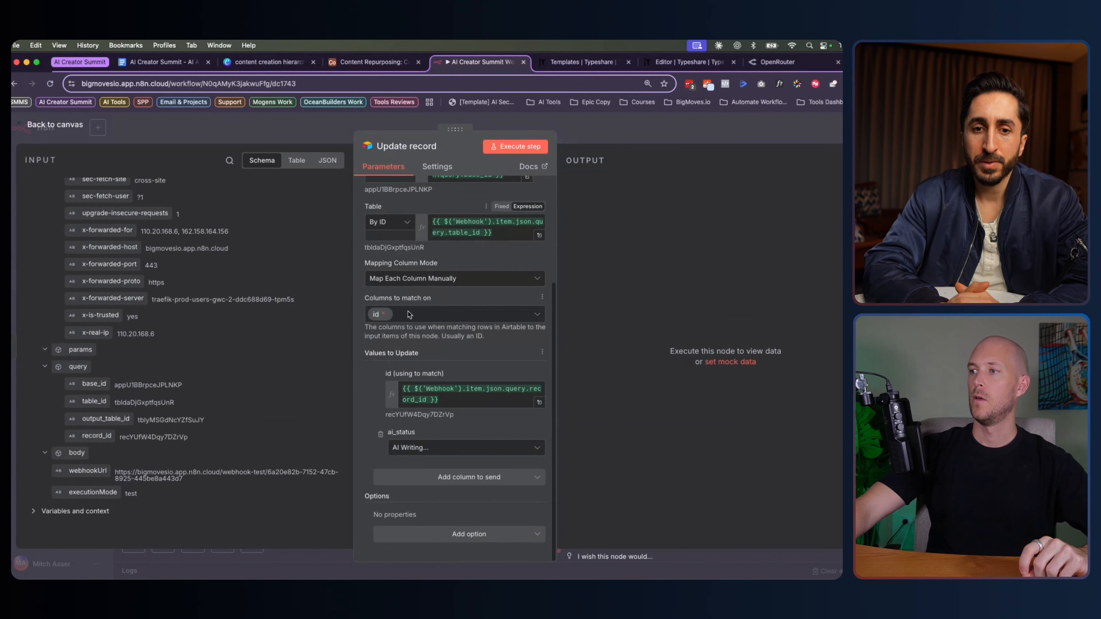
{"action": "left_click_drag", "start_coordinate": [404, 388], "coordinate": [455, 405]}
{"action": "left_click", "coordinate": [373, 403]}
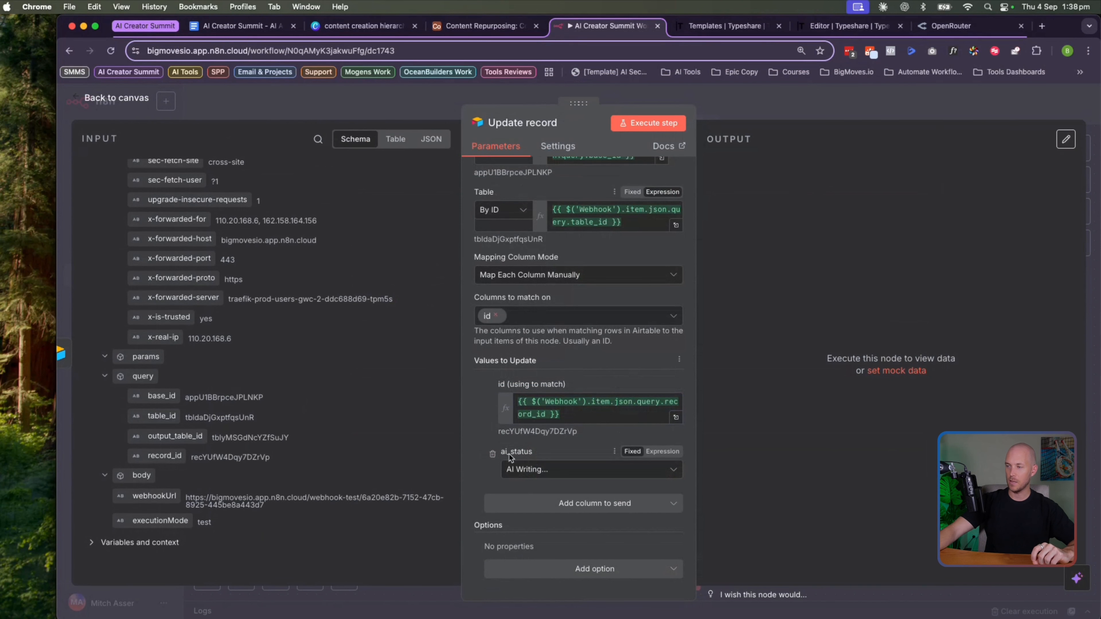
{"action": "left_click", "coordinate": [648, 124]}
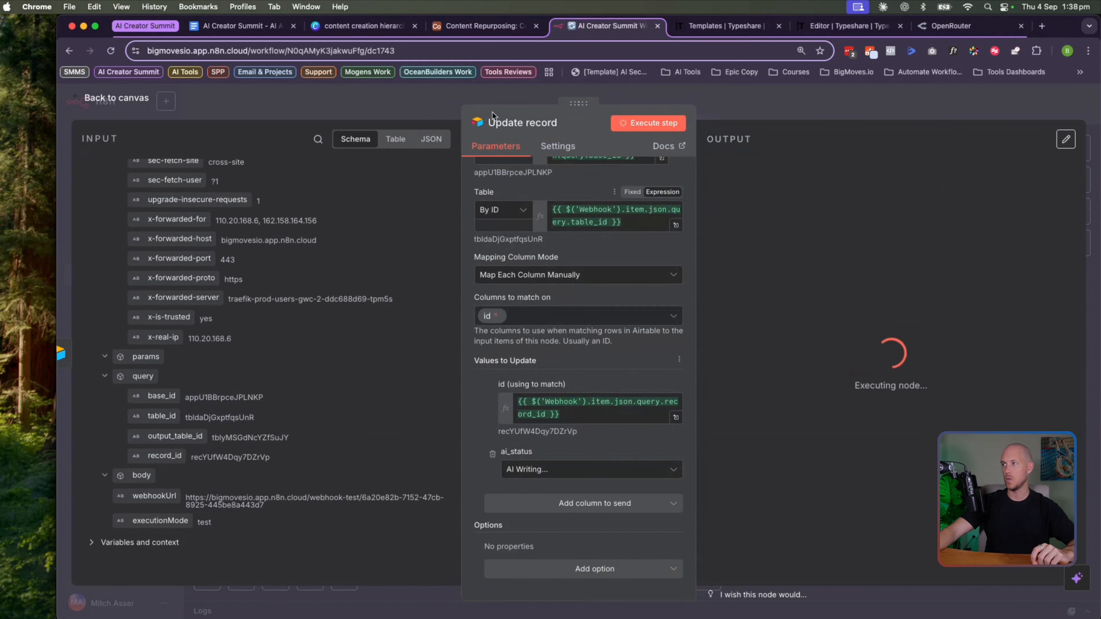
Confirm the record shows AI Writing... in Airtable, then open the node picker after Update record
{"action": "left_click", "coordinate": [460, 25]}
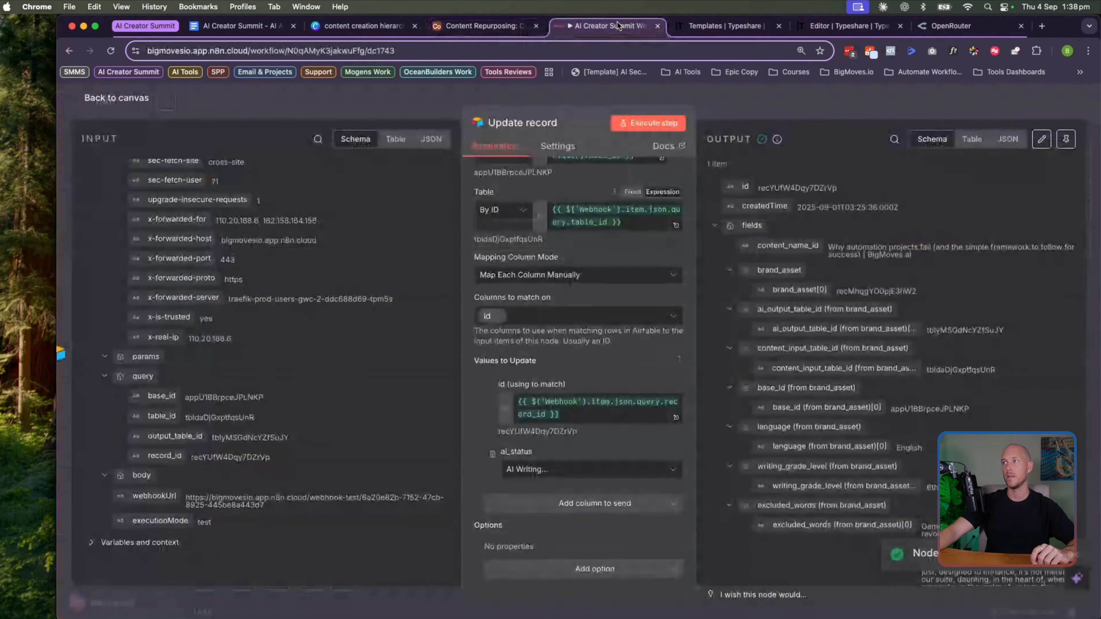
{"action": "left_click", "coordinate": [617, 26]}
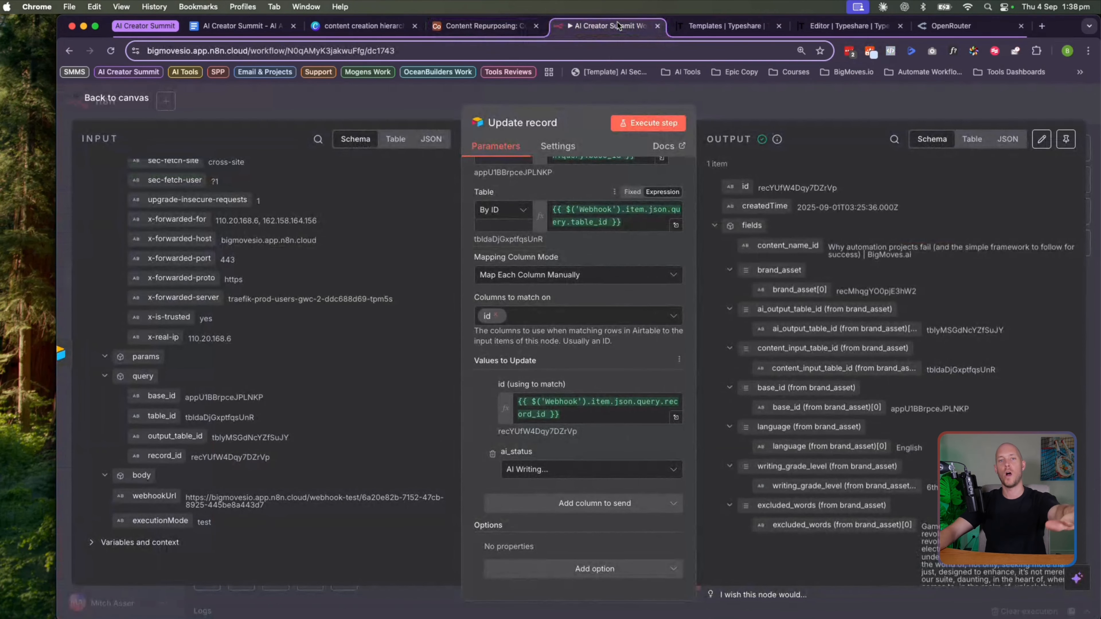
{"action": "left_click", "coordinate": [100, 105]}
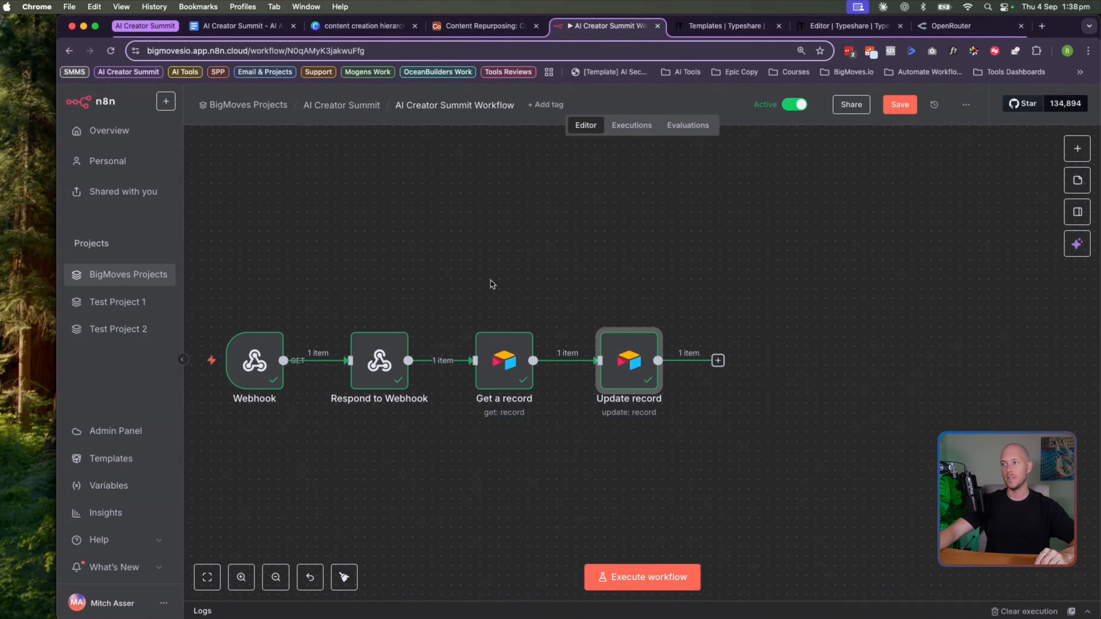
{"action": "mouse_move", "coordinate": [524, 321]}
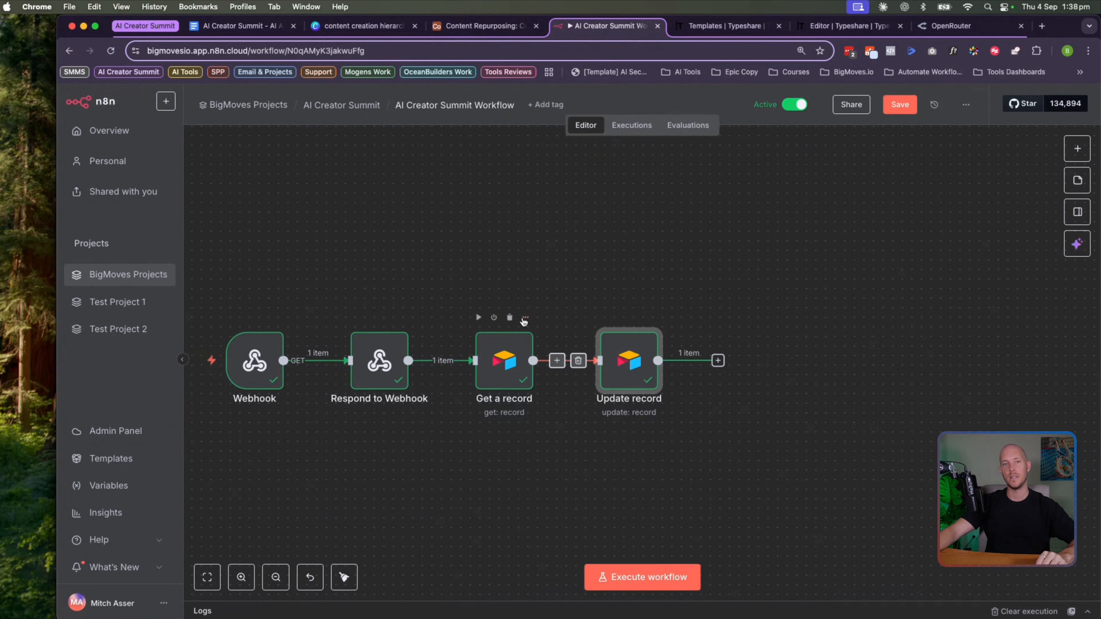
{"action": "scroll", "coordinate": [524, 320], "scroll_direction": "down", "scroll_amount": 3}
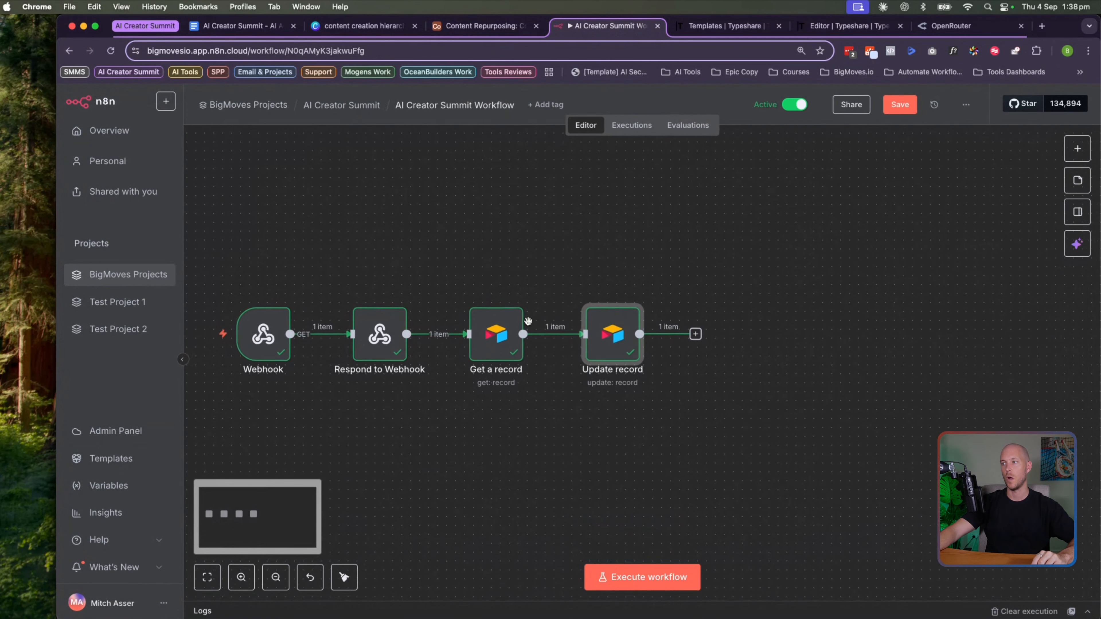
{"action": "left_click", "coordinate": [695, 335]}
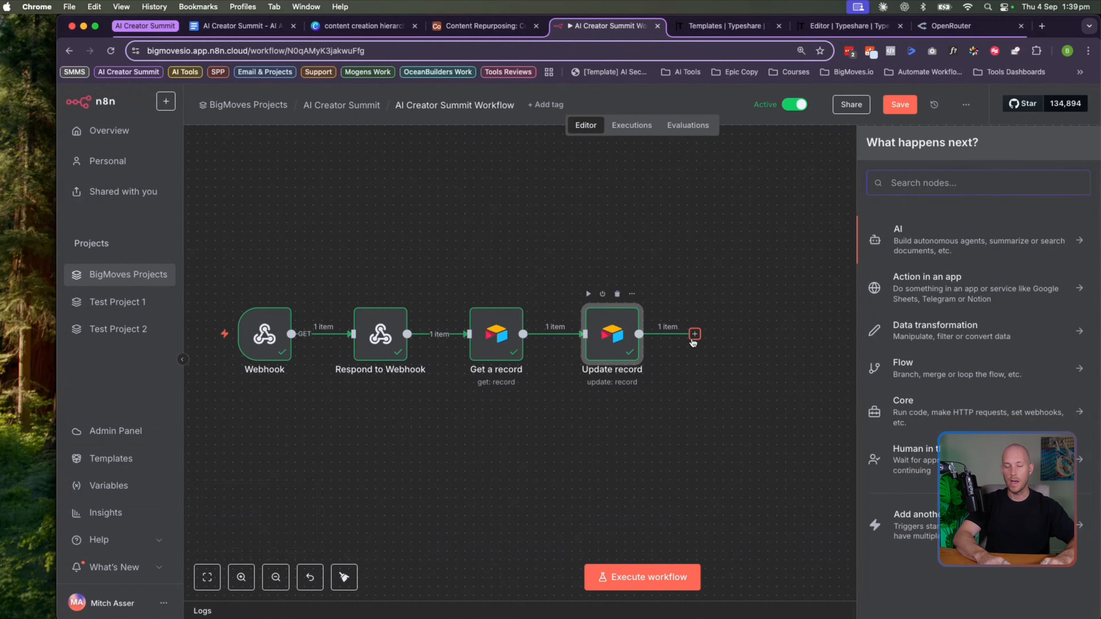
Add an OpenAI 'Message a model' node after Update record using the BigMoves OpenAI Account credential
{"action": "type", "text": "open"}
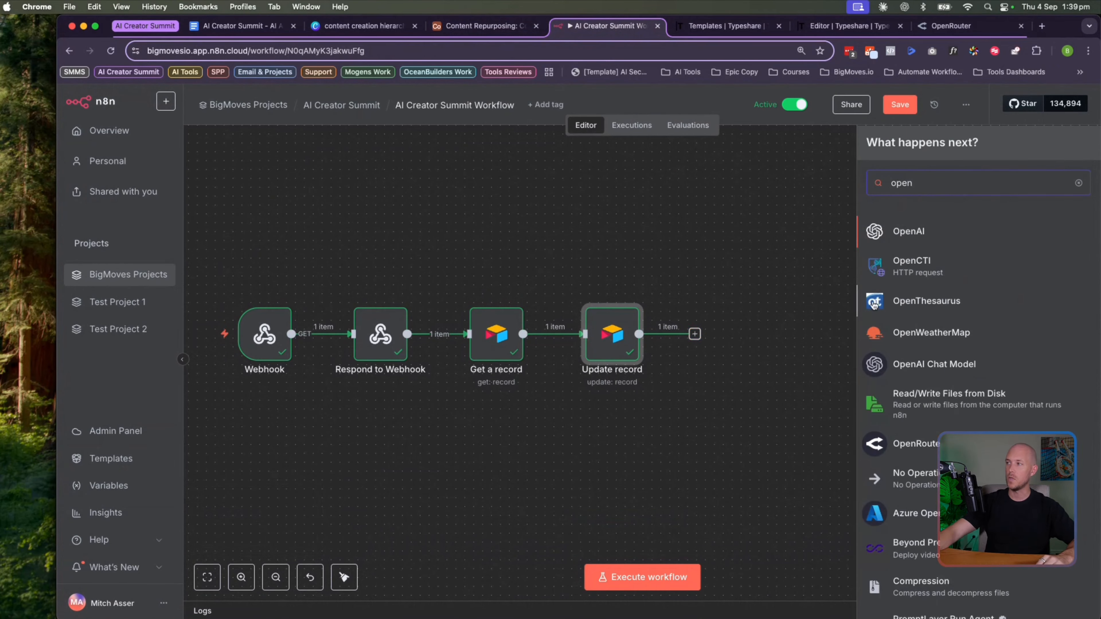
{"action": "left_click", "coordinate": [909, 232]}
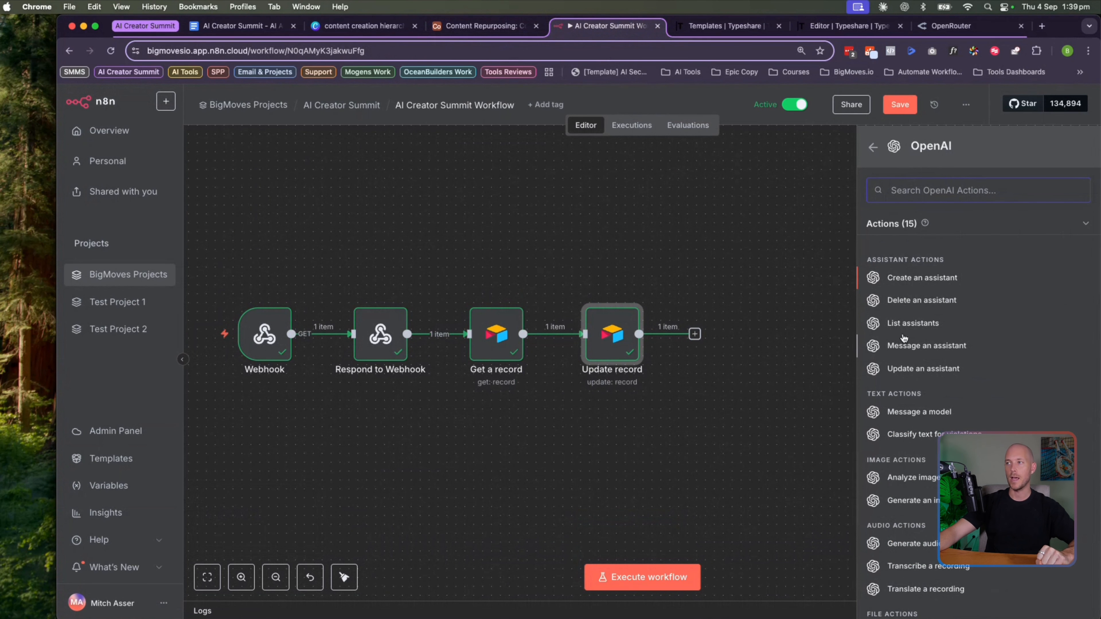
{"action": "left_click", "coordinate": [910, 412]}
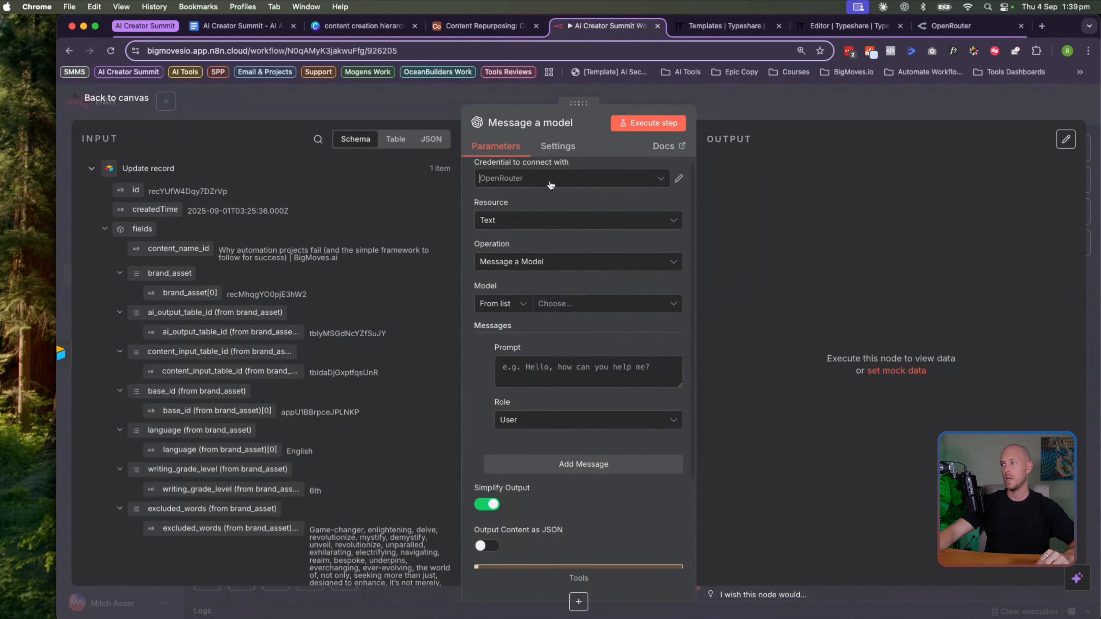
{"action": "left_click", "coordinate": [551, 184]}
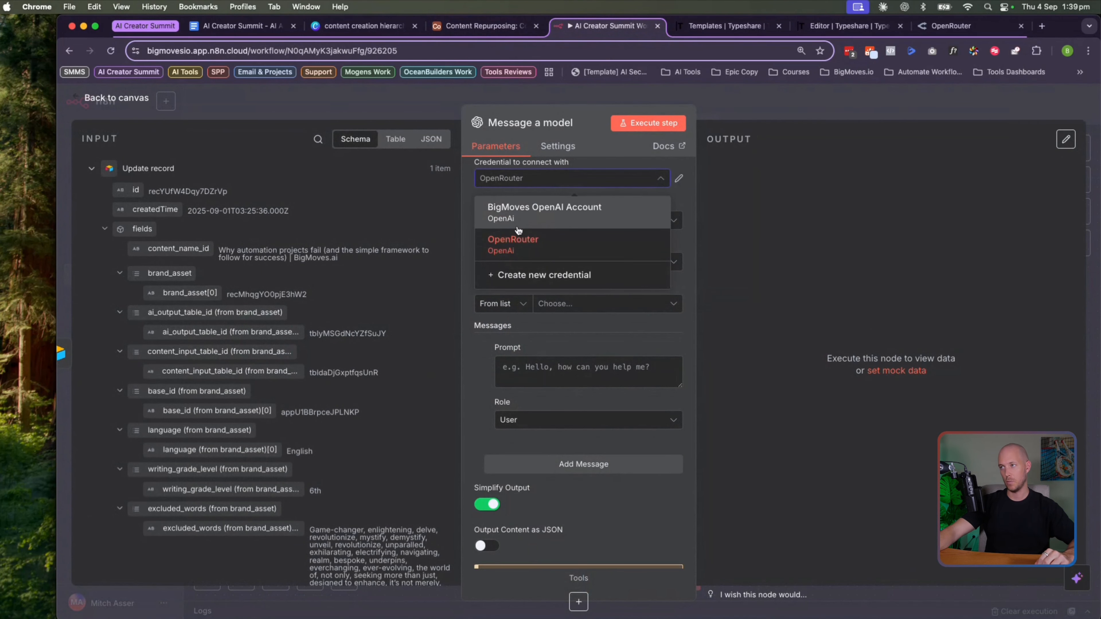
{"action": "left_click", "coordinate": [521, 211]}
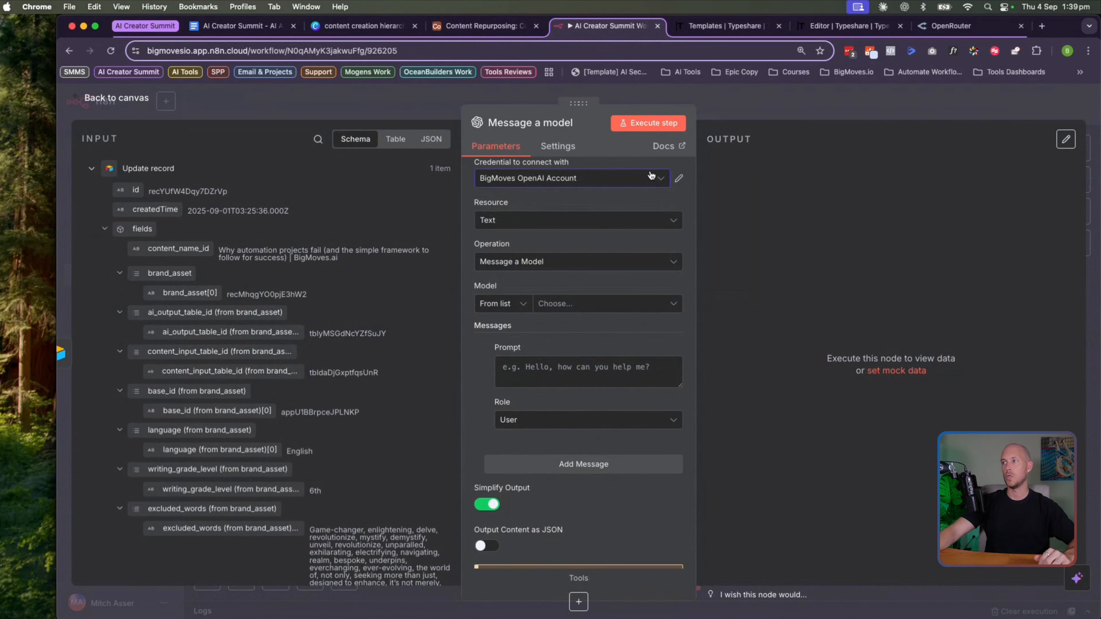
Inspect the OpenAI credential's settings to check its base URL
{"action": "left_click", "coordinate": [680, 180]}
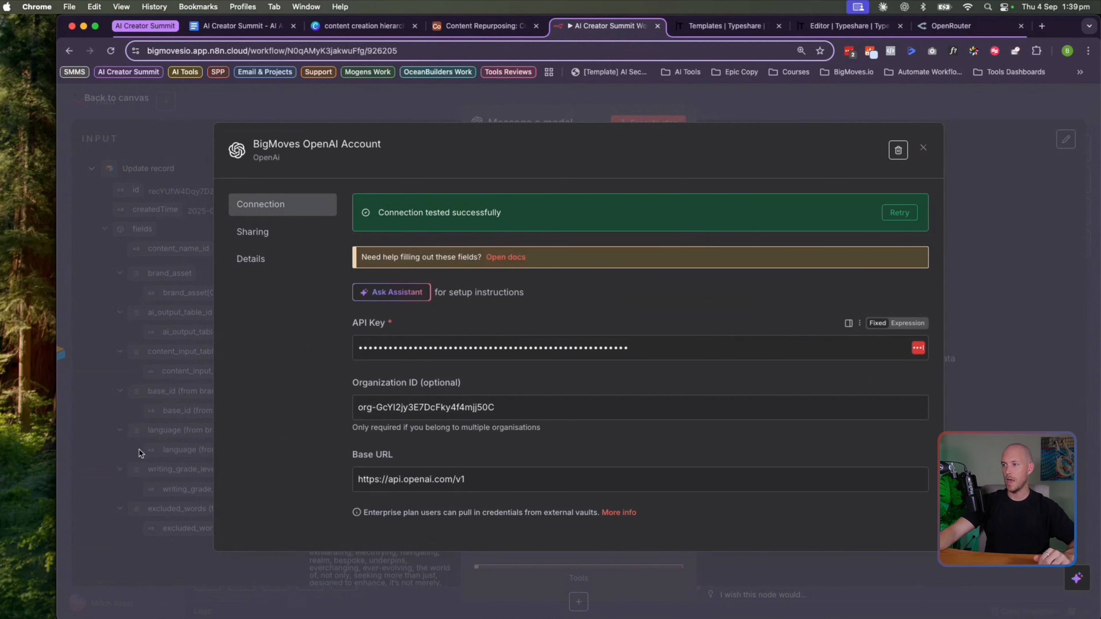
{"action": "left_click_drag", "start_coordinate": [355, 474], "coordinate": [474, 475]}
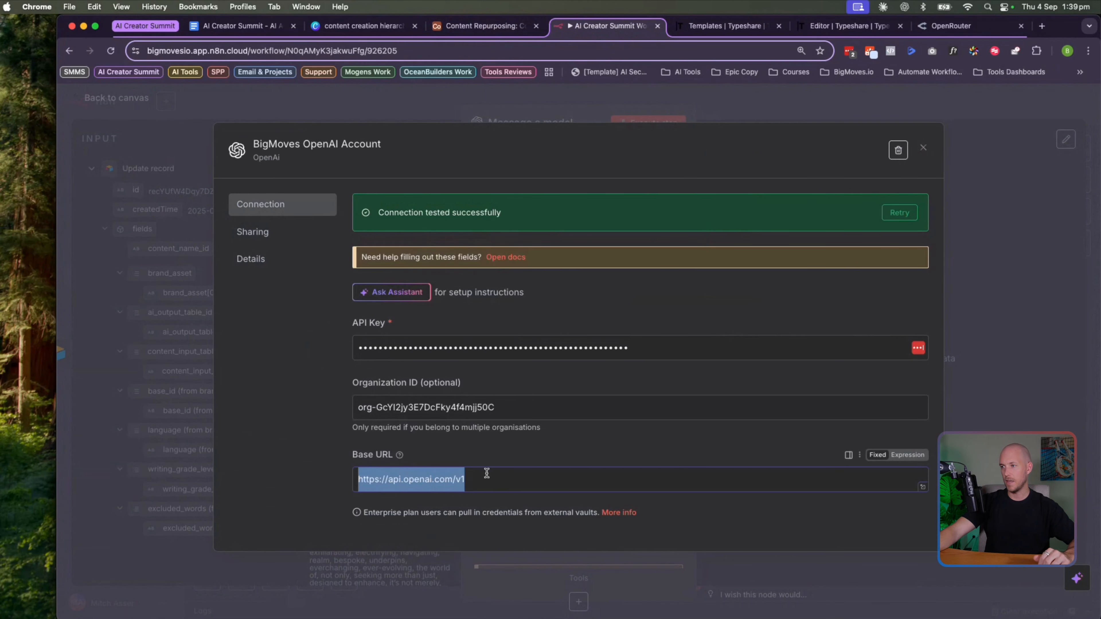
{"action": "left_click", "coordinate": [924, 148]}
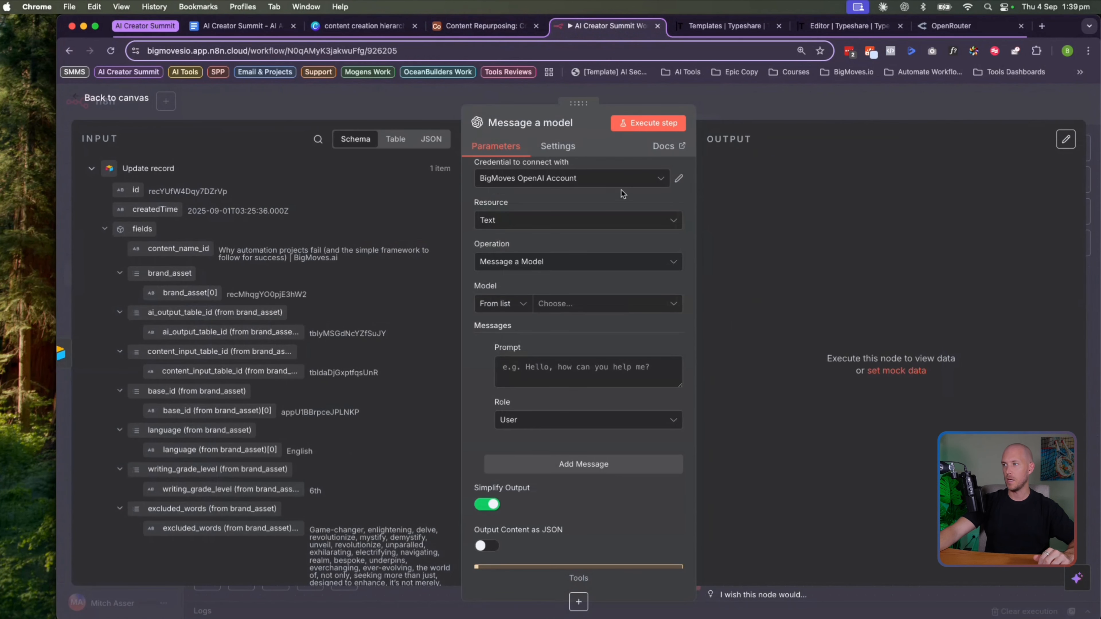
Switch the node to the OpenRouter credential and compare its base URL, then view the OpenRouter site
{"action": "left_click", "coordinate": [644, 183]}
{"action": "left_click", "coordinate": [520, 238]}
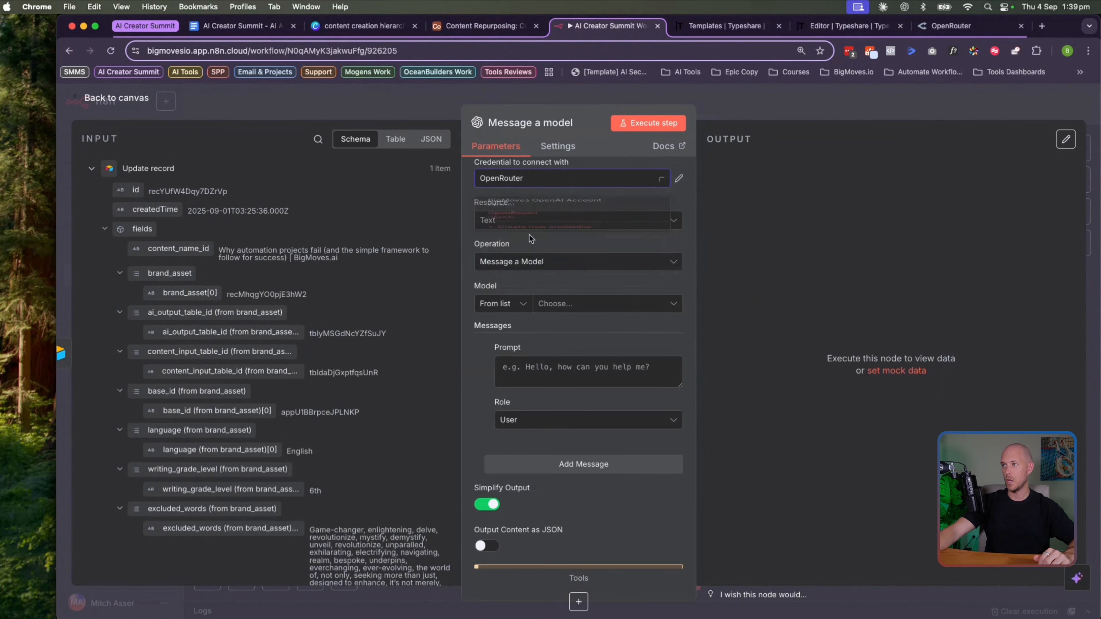
{"action": "left_click", "coordinate": [680, 180]}
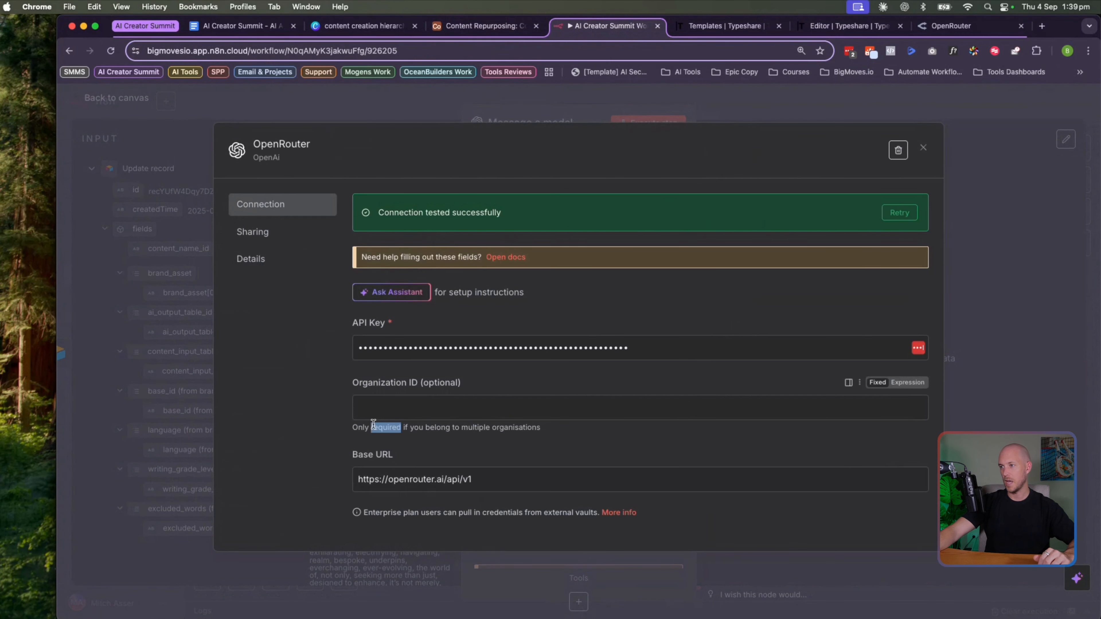
{"action": "triple_click", "coordinate": [377, 478]}
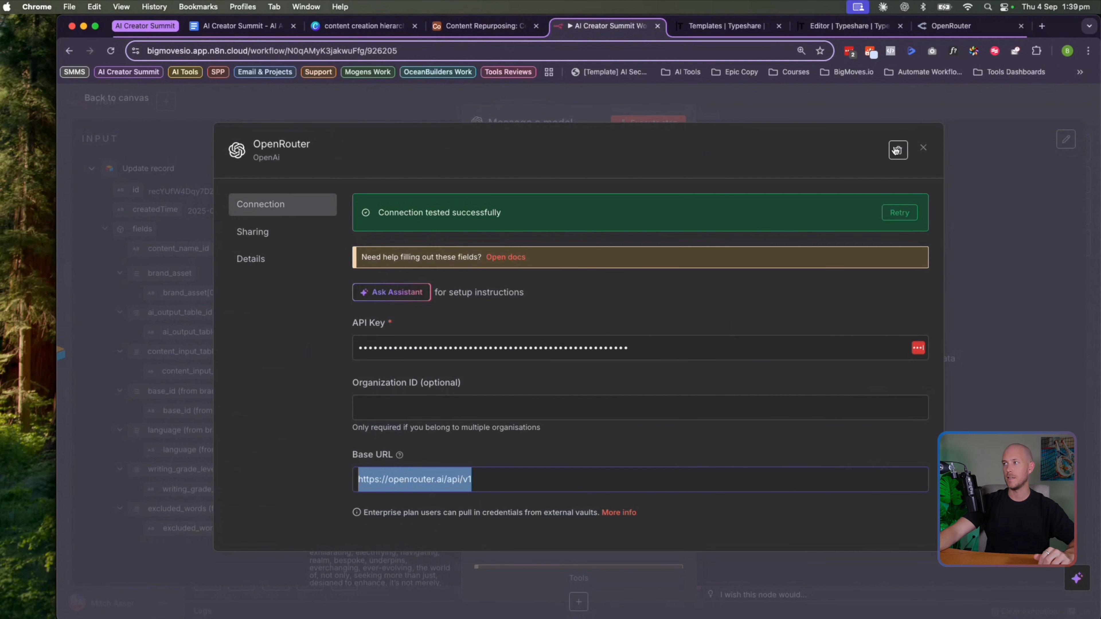
{"action": "left_click", "coordinate": [923, 148]}
{"action": "left_click", "coordinate": [950, 24]}
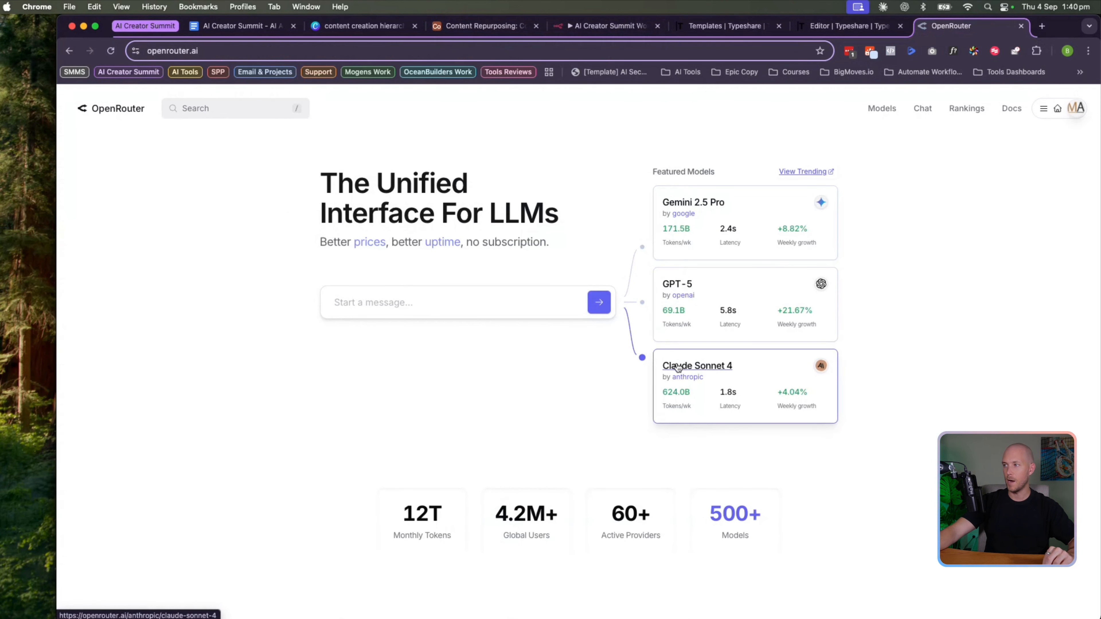
Browse OpenRouter's list of providers and models, then dismiss it
{"action": "left_click", "coordinate": [232, 103]}
{"action": "scroll", "coordinate": [173, 161], "scroll_direction": "down", "scroll_amount": 10}
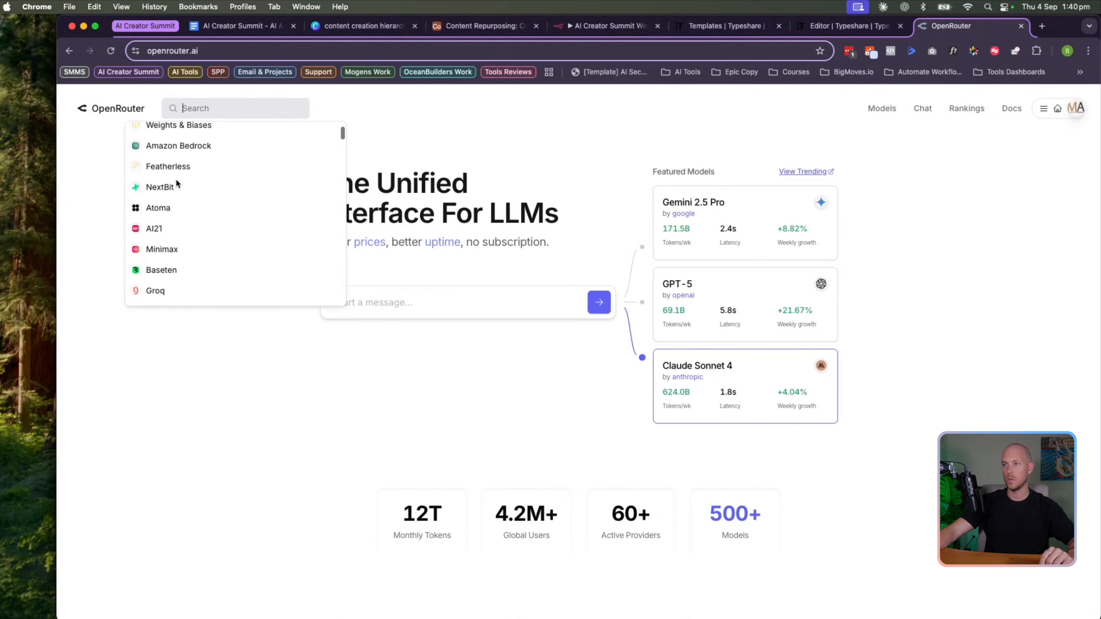
{"action": "scroll", "coordinate": [176, 184], "scroll_direction": "down", "scroll_amount": 10}
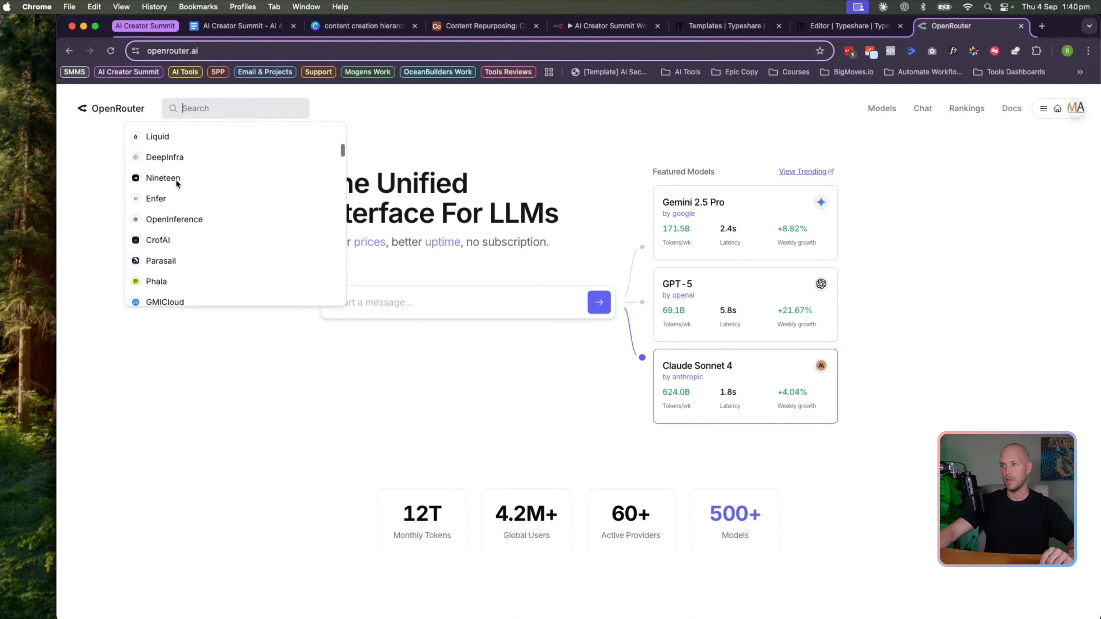
{"action": "scroll", "coordinate": [177, 184], "scroll_direction": "down", "scroll_amount": 10}
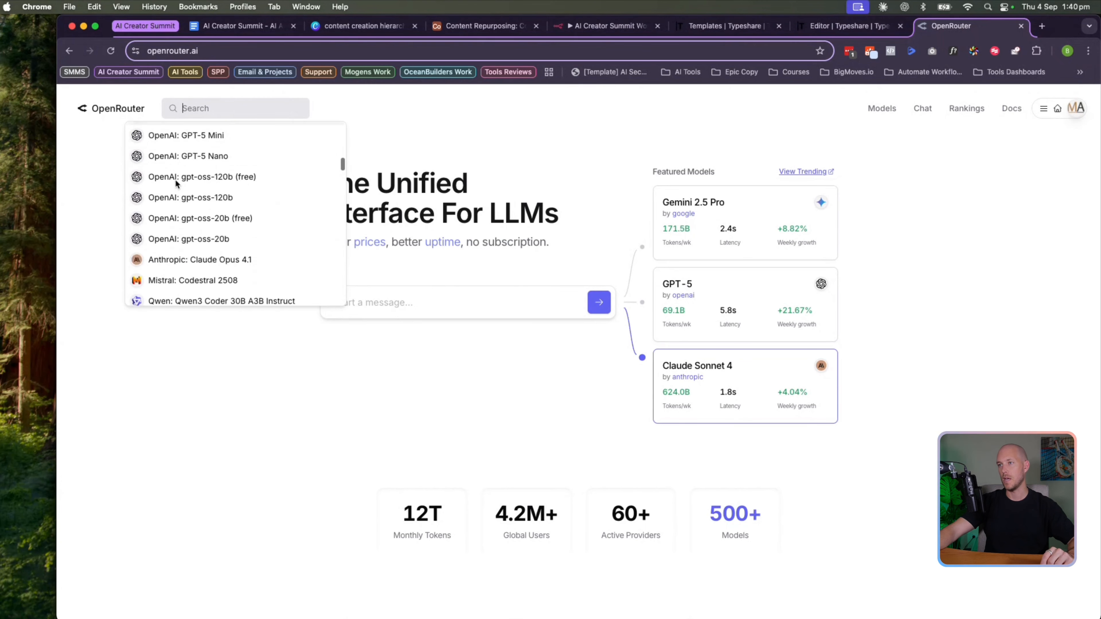
{"action": "scroll", "coordinate": [176, 182], "scroll_direction": "down", "scroll_amount": 10}
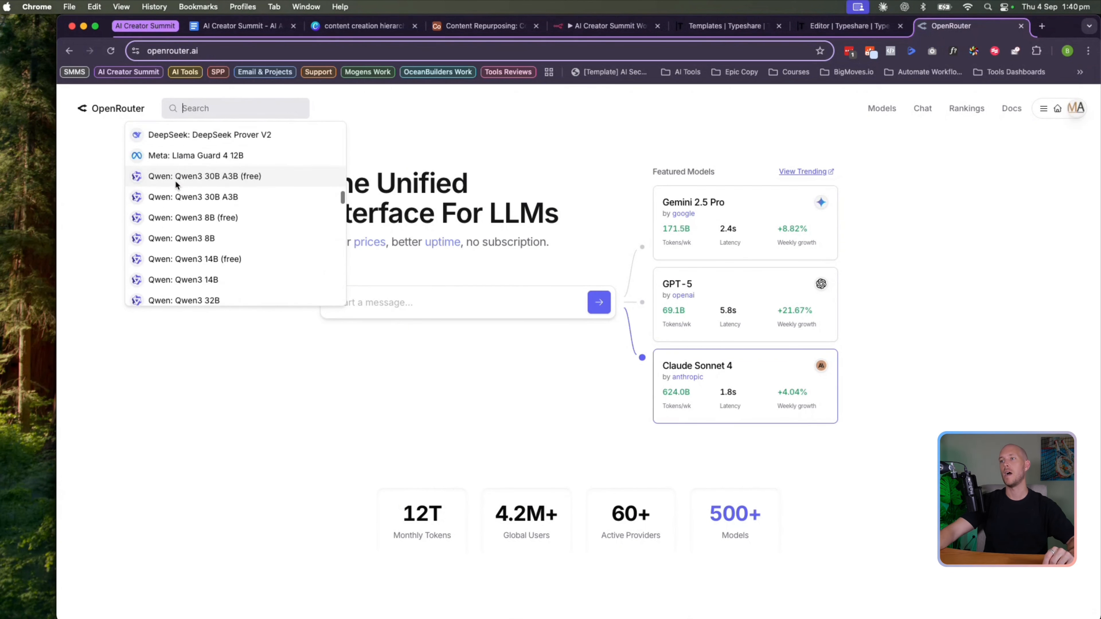
{"action": "scroll", "coordinate": [176, 184], "scroll_direction": "down", "scroll_amount": 8}
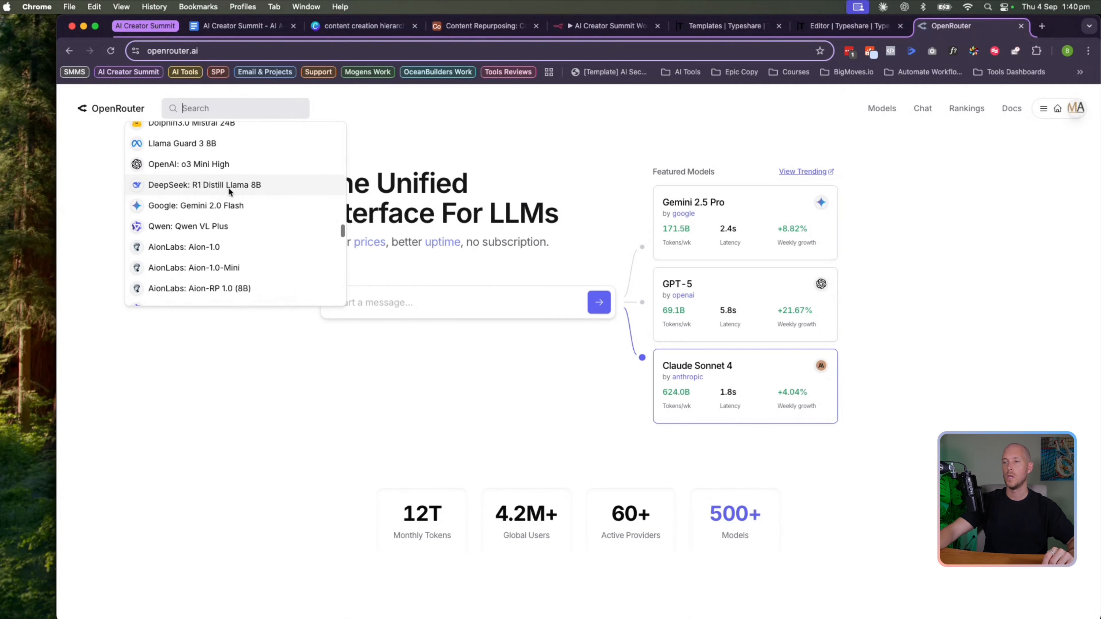
{"action": "scroll", "coordinate": [196, 198], "scroll_direction": "down", "scroll_amount": 10}
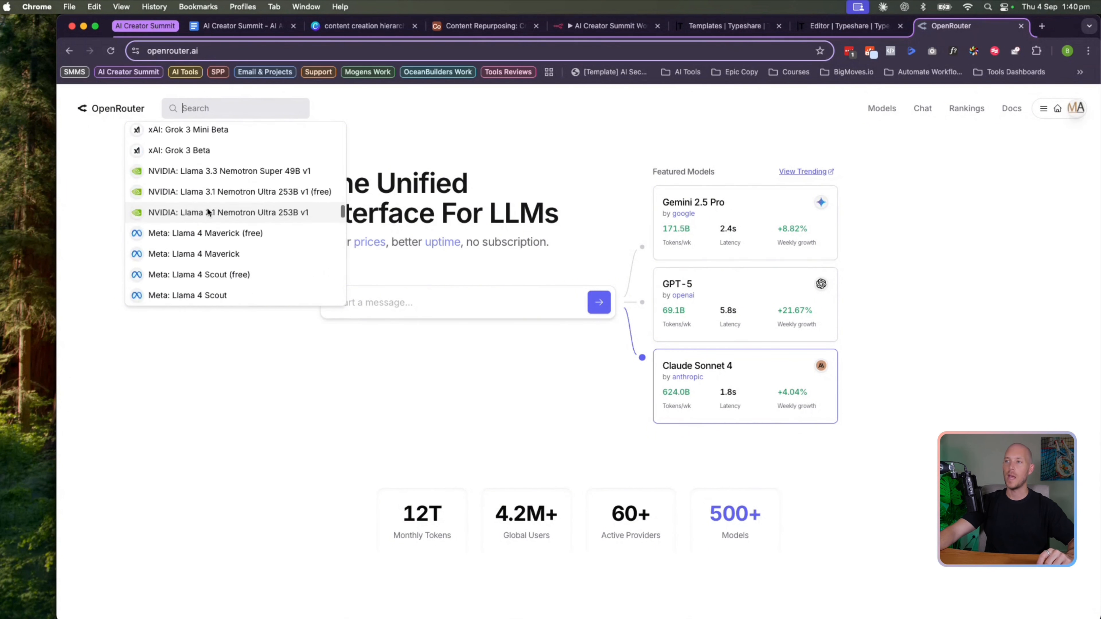
{"action": "left_click", "coordinate": [440, 126]}
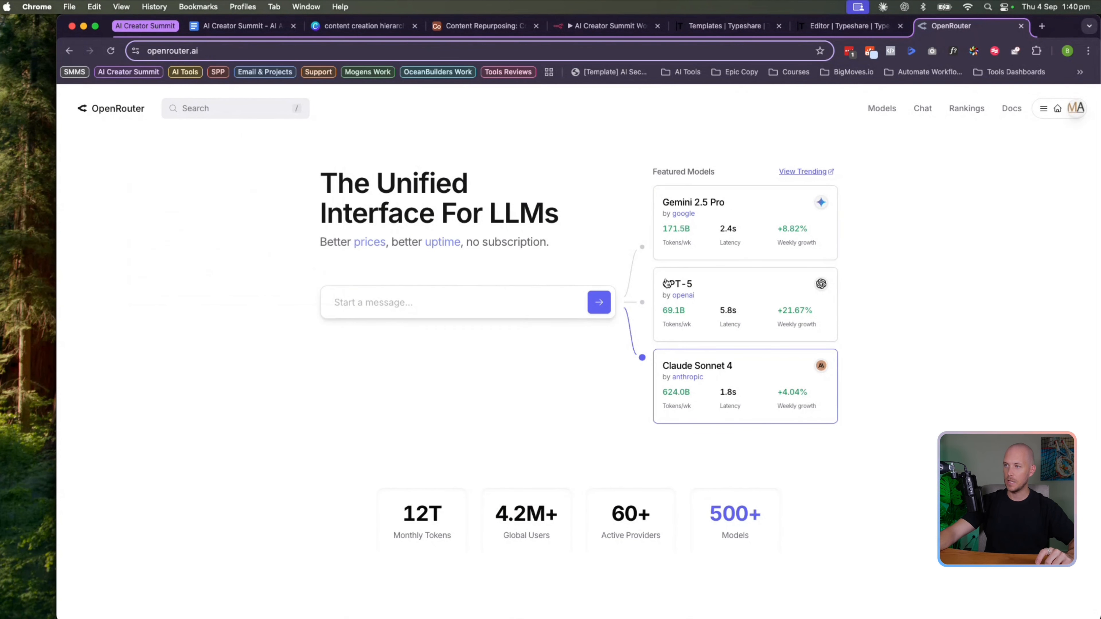
Open the Claude Sonnet 4 page and note its 1,000,000 context, $3/M input and $15/M output pricing
{"action": "left_click", "coordinate": [710, 366]}
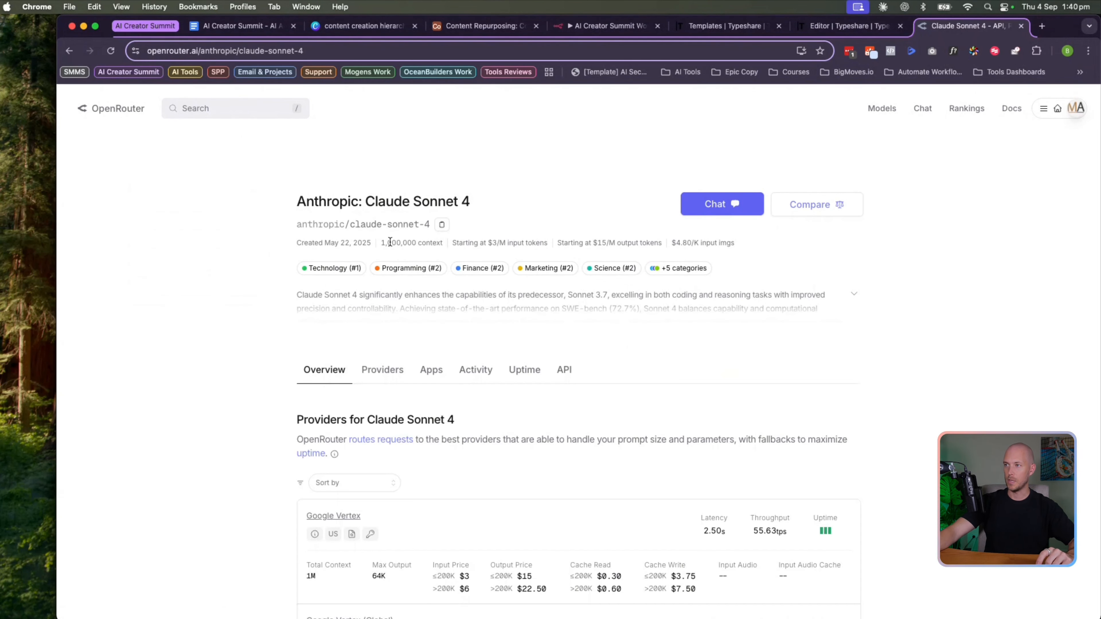
{"action": "scroll", "coordinate": [295, 254], "scroll_direction": "down", "scroll_amount": 3}
{"action": "scroll", "coordinate": [437, 177], "scroll_direction": "up", "scroll_amount": 3}
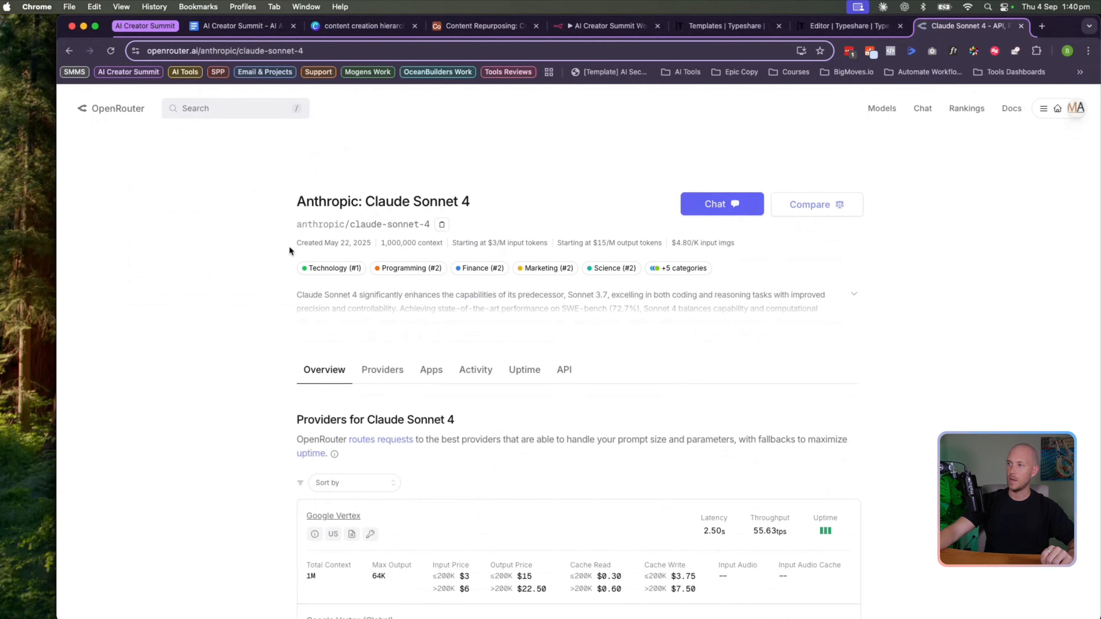
{"action": "left_click_drag", "start_coordinate": [386, 244], "coordinate": [512, 252]}
{"action": "left_click", "coordinate": [423, 244]}
{"action": "double_click", "coordinate": [507, 244]}
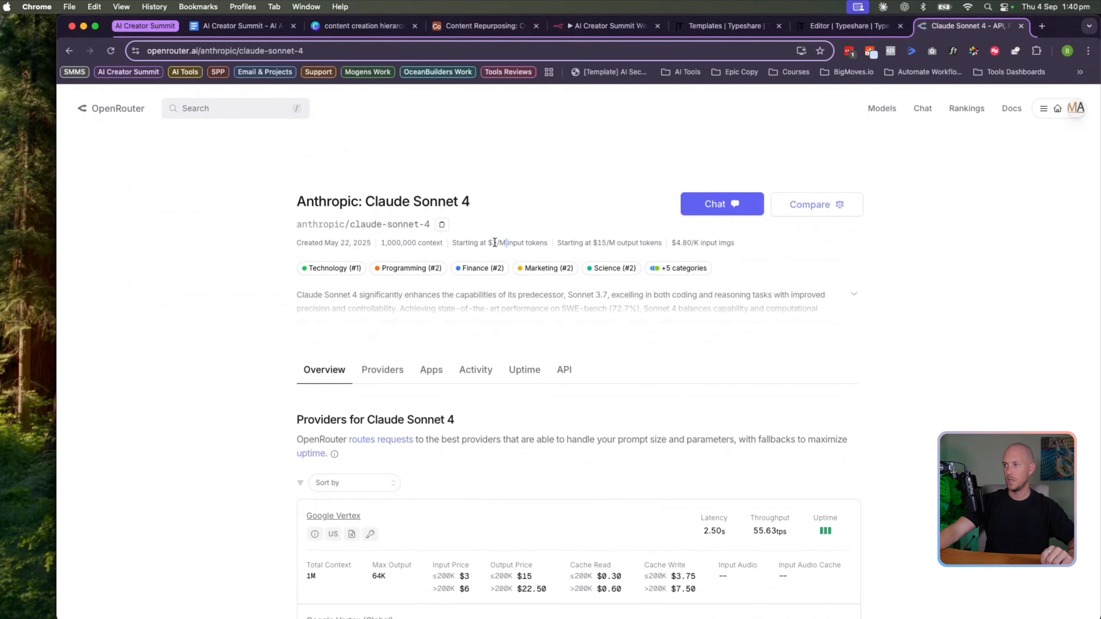
{"action": "left_click_drag", "start_coordinate": [594, 242], "coordinate": [614, 243]}
{"action": "left_click", "coordinate": [618, 242]}
{"action": "left_click_drag", "start_coordinate": [681, 239], "coordinate": [722, 243]}
Scroll through Claude Sonnet 4's provider list, including Google Vertex and Anthropic
{"action": "scroll", "coordinate": [584, 274], "scroll_direction": "down", "scroll_amount": 4}
{"action": "scroll", "coordinate": [463, 273], "scroll_direction": "down", "scroll_amount": 4}
{"action": "scroll", "coordinate": [311, 203], "scroll_direction": "up", "scroll_amount": 1}
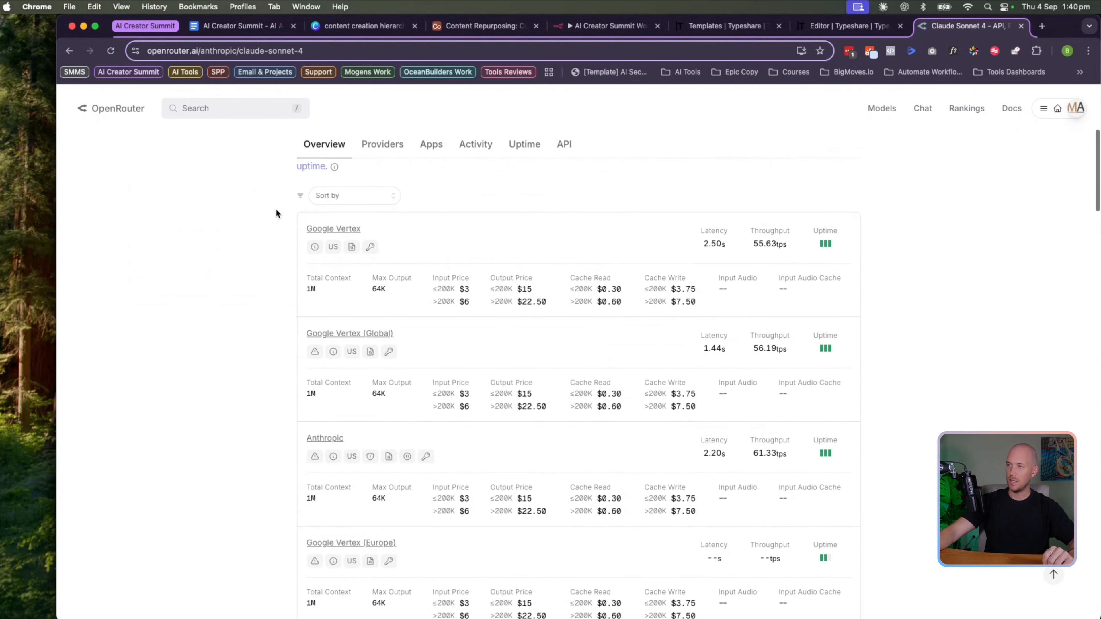
{"action": "scroll", "coordinate": [280, 211], "scroll_direction": "up", "scroll_amount": 1}
{"action": "scroll", "coordinate": [282, 243], "scroll_direction": "down", "scroll_amount": 1}
{"action": "scroll", "coordinate": [283, 246], "scroll_direction": "down", "scroll_amount": 7}
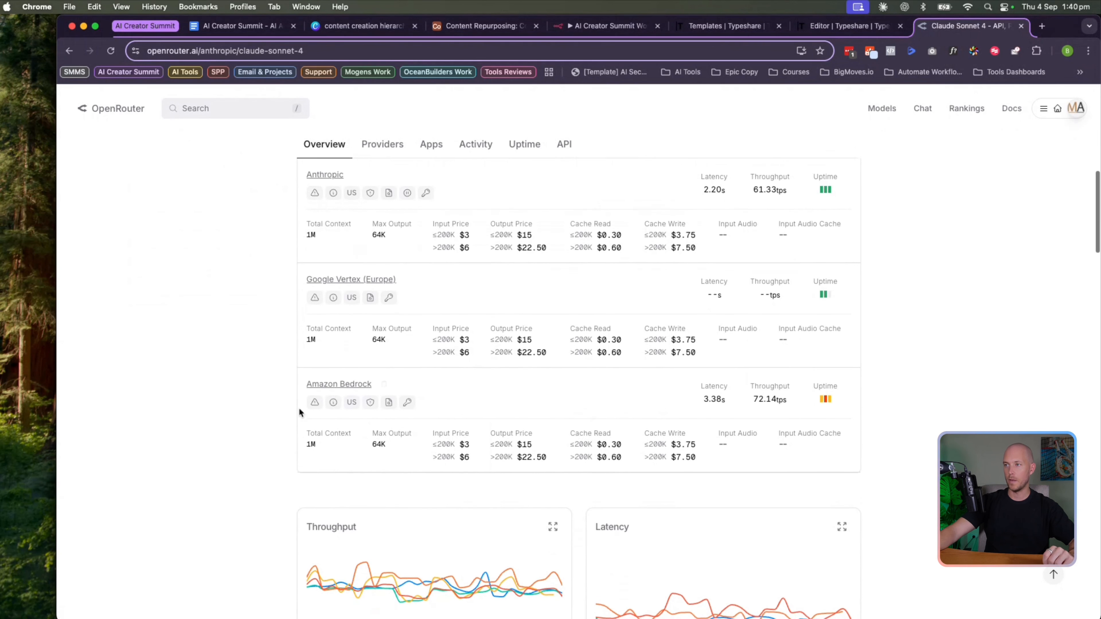
{"action": "scroll", "coordinate": [300, 315], "scroll_direction": "up", "scroll_amount": 8}
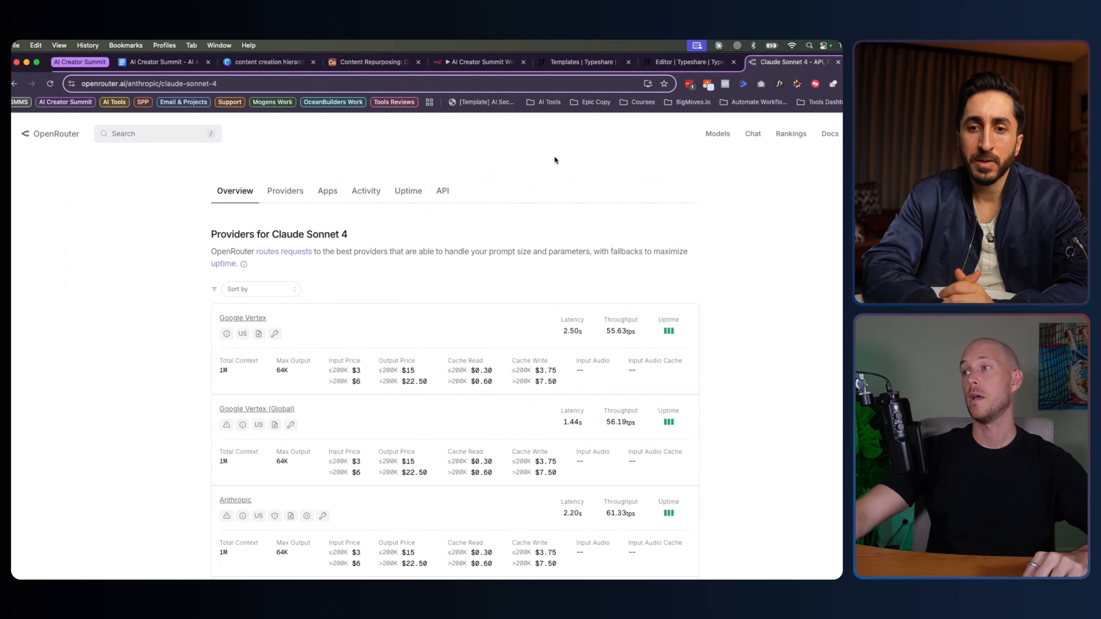
Leave OpenRouter and return to the n8n Message a model node with the OpenRouter credential
{"action": "scroll", "coordinate": [554, 160], "scroll_direction": "up", "scroll_amount": 5}
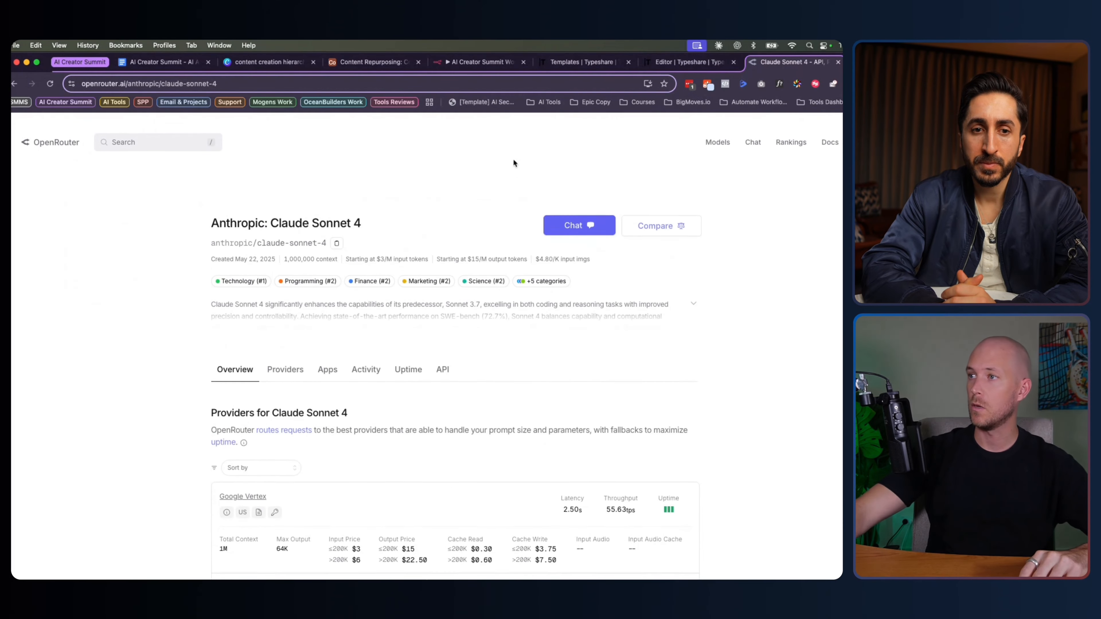
{"action": "scroll", "coordinate": [647, 165], "scroll_direction": "down", "scroll_amount": 2}
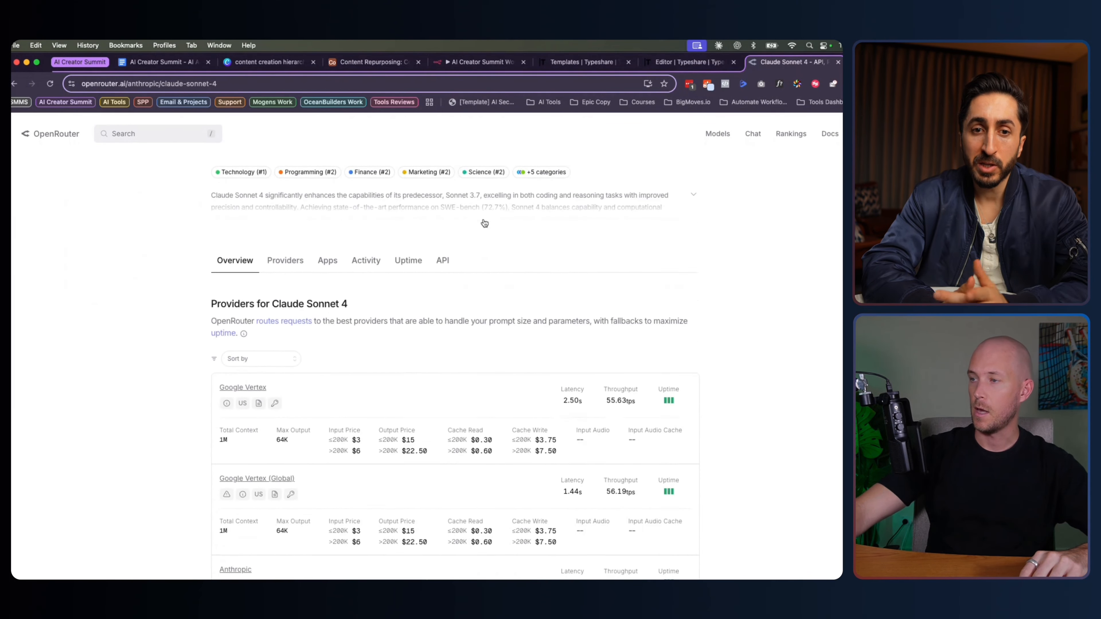
{"action": "scroll", "coordinate": [599, 239], "scroll_direction": "up", "scroll_amount": 2}
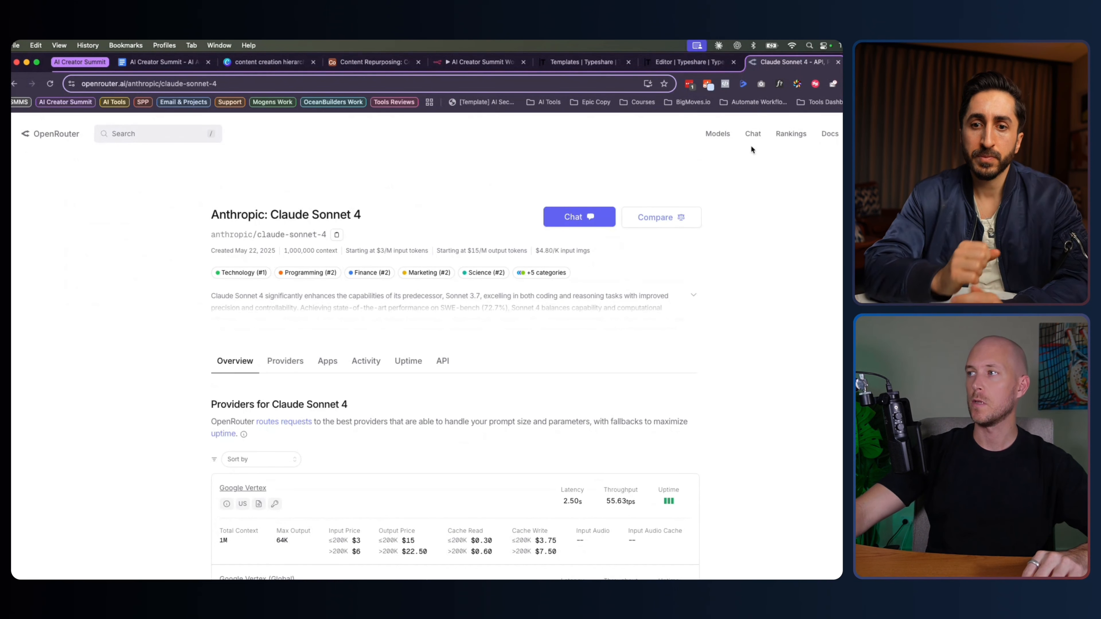
{"action": "left_click", "coordinate": [840, 133]}
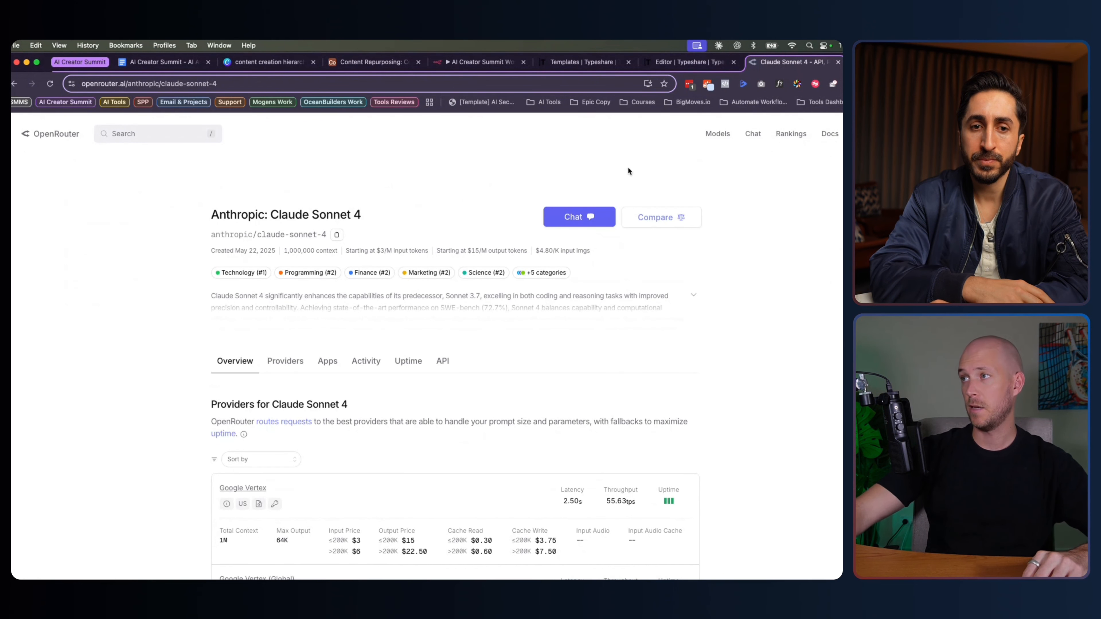
{"action": "mouse_move", "coordinate": [841, 134]}
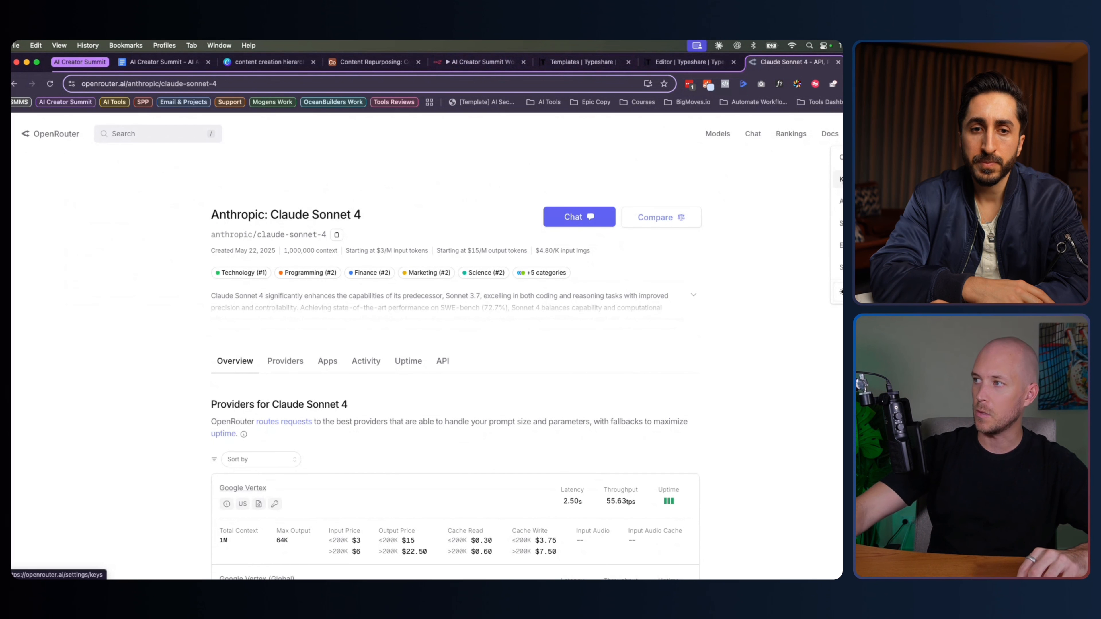
{"action": "left_click", "coordinate": [479, 62]}
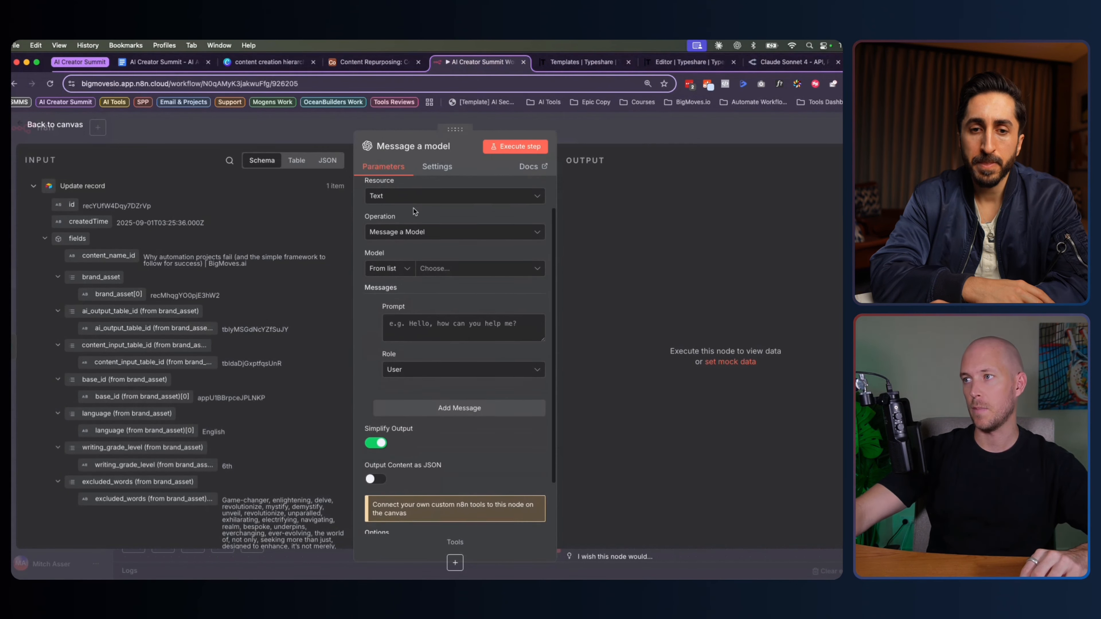
Copy the ID anthropic/claude-sonnet-4 from OpenRouter and set the node's Model by ID to it
{"action": "left_click", "coordinate": [790, 61]}
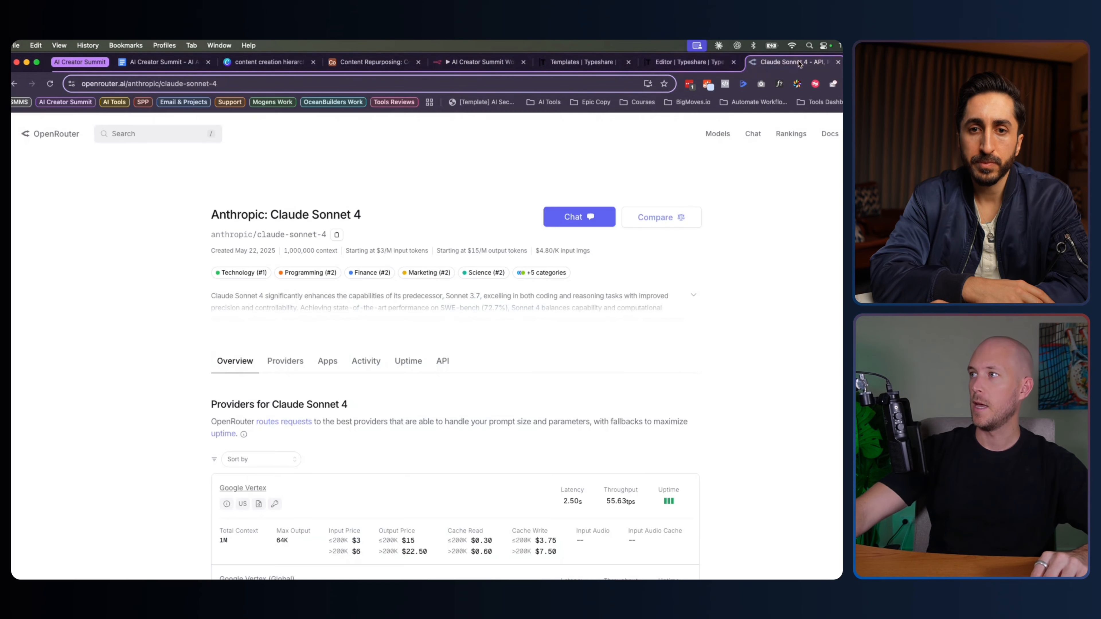
{"action": "left_click", "coordinate": [303, 87]}
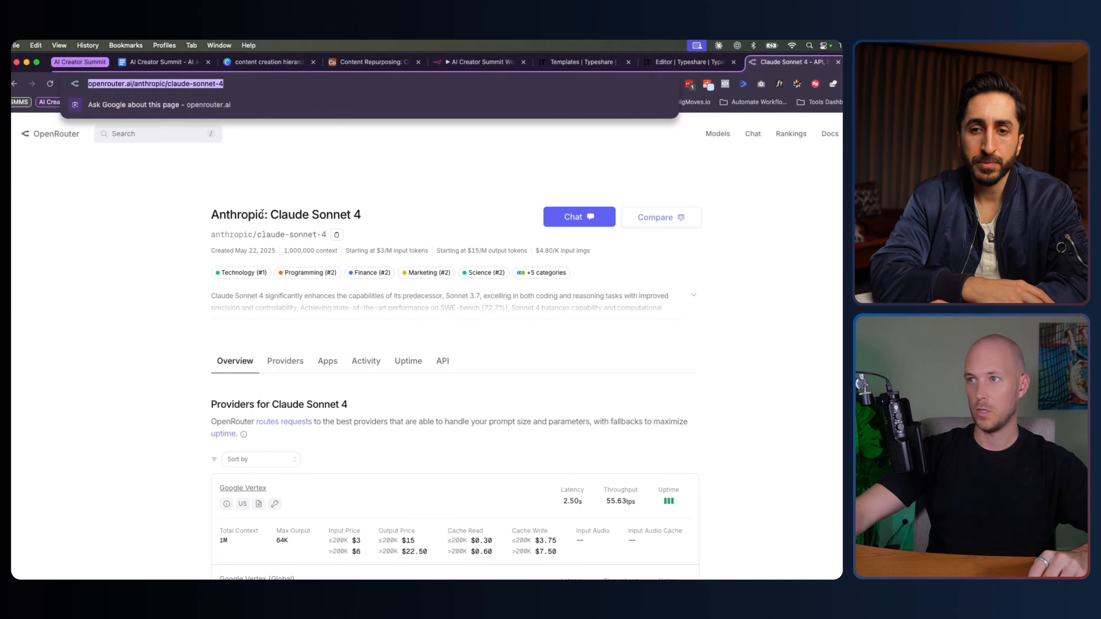
{"action": "left_click", "coordinate": [337, 234]}
{"action": "left_click", "coordinate": [471, 65]}
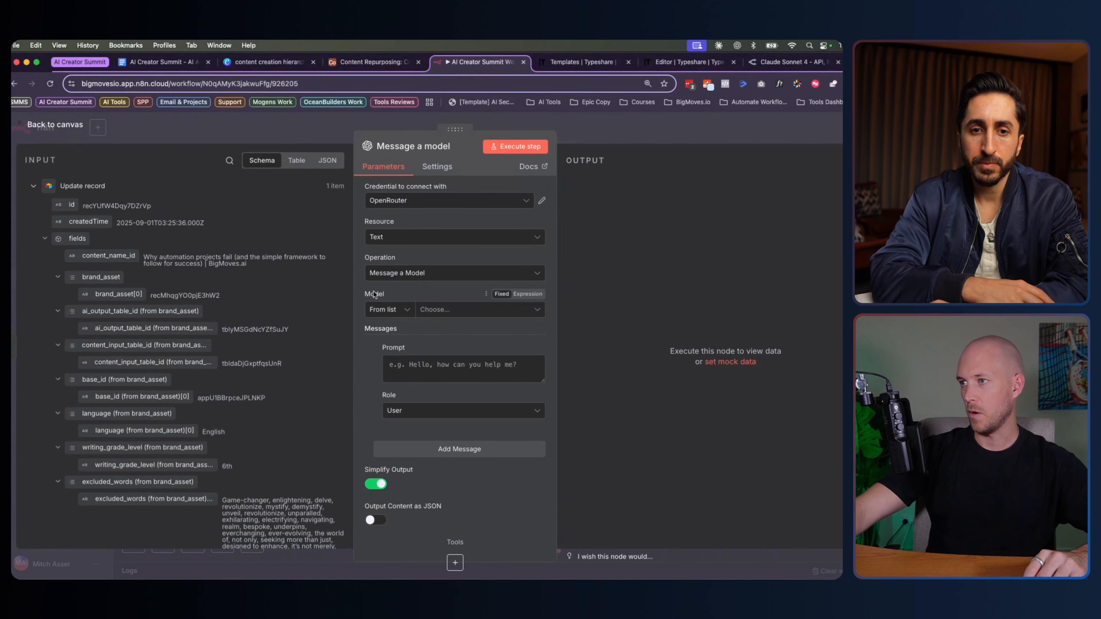
{"action": "left_click", "coordinate": [390, 310]}
{"action": "left_click", "coordinate": [441, 307]}
{"action": "key", "text": "super+v"}
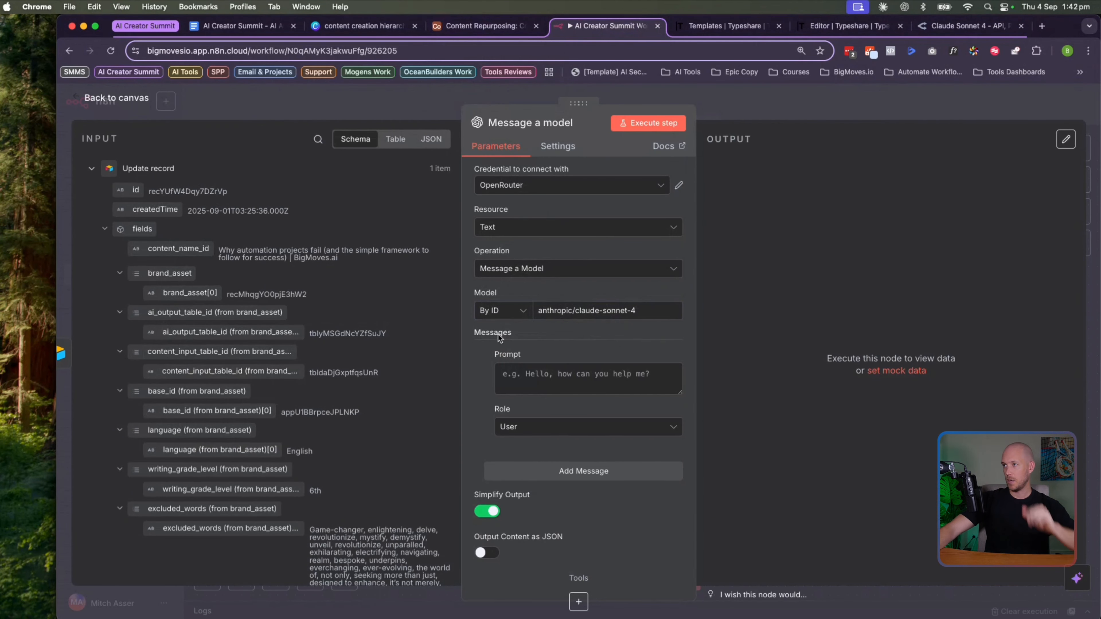
Focus the still-empty Prompt field of the Message a model node
{"action": "left_click", "coordinate": [572, 379]}
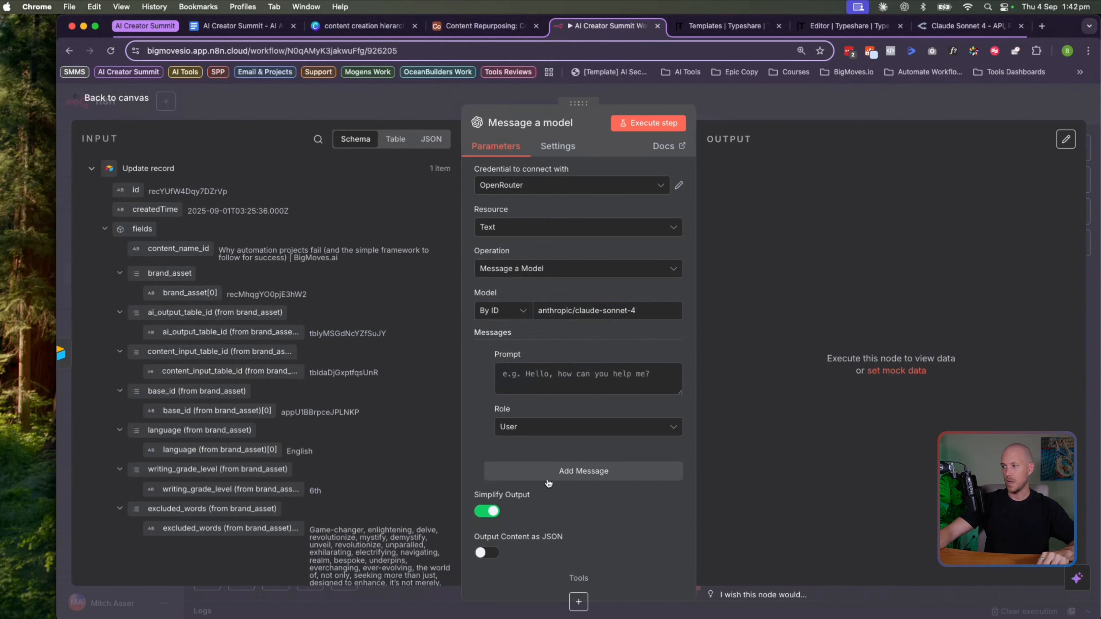
{"action": "scroll", "coordinate": [549, 456], "scroll_direction": "down", "scroll_amount": 3}
{"action": "scroll", "coordinate": [549, 422], "scroll_direction": "up", "scroll_amount": 3}
{"action": "scroll", "coordinate": [550, 428], "scroll_direction": "down", "scroll_amount": 3}
{"action": "scroll", "coordinate": [551, 427], "scroll_direction": "up", "scroll_amount": 3}
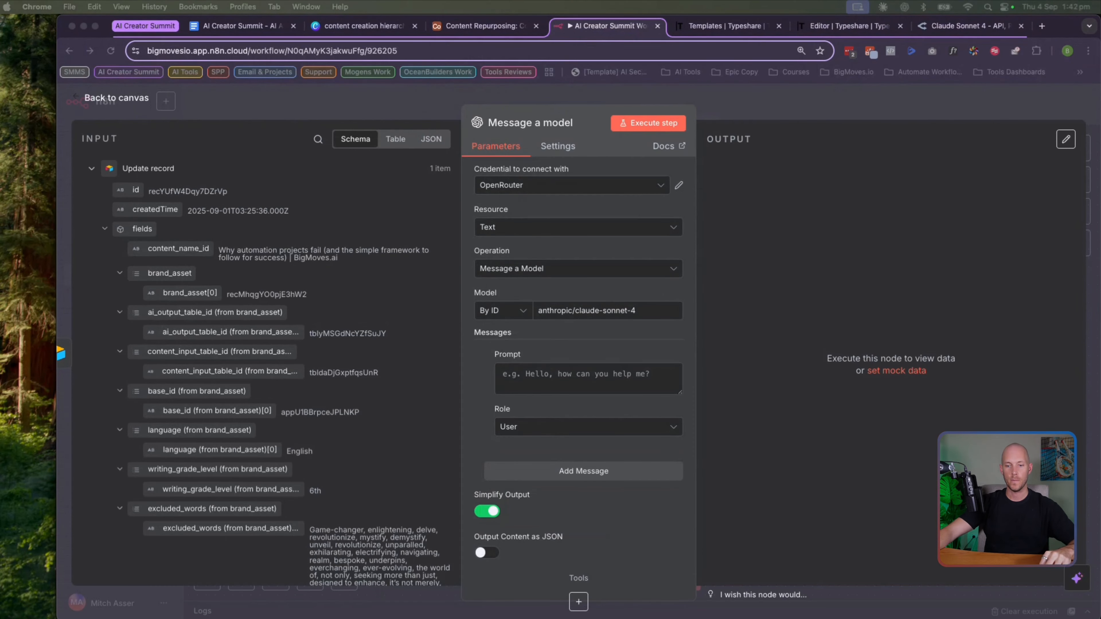
Paste the prepared prompt into Prompt and open it in the full expression editor
{"action": "left_click", "coordinate": [589, 377]}
{"action": "key", "text": "super+v"}
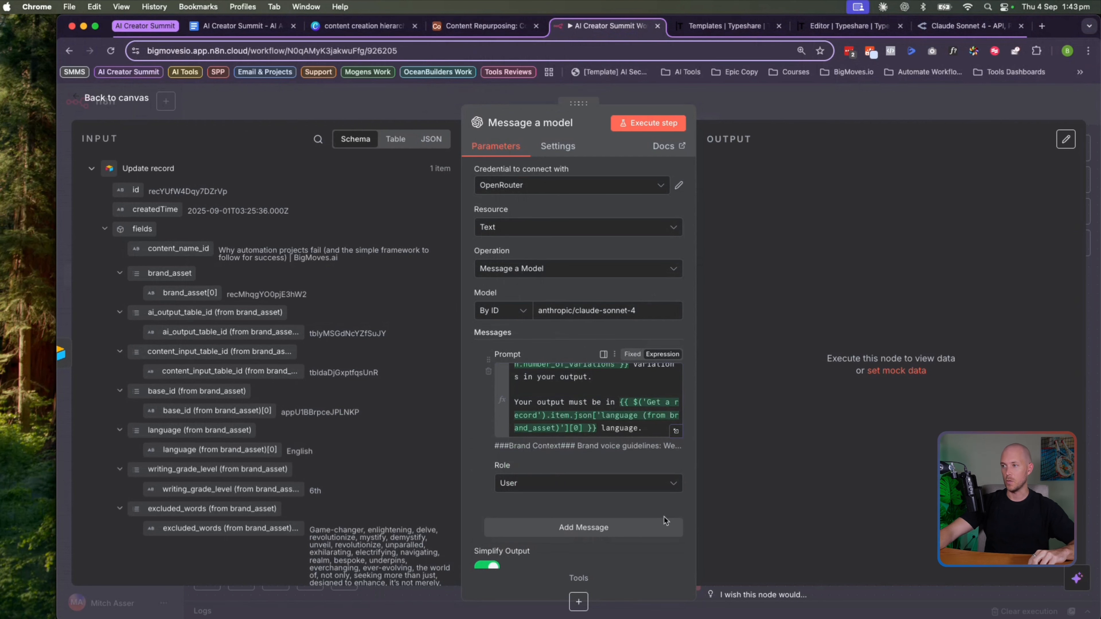
{"action": "left_click", "coordinate": [677, 432]}
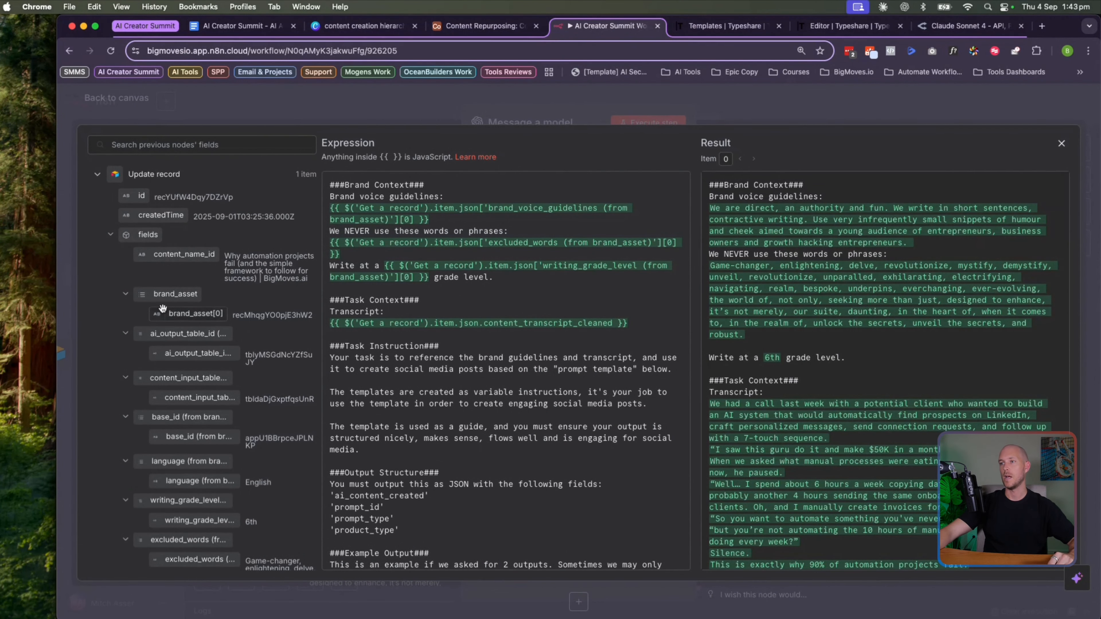
{"action": "scroll", "coordinate": [228, 365], "scroll_direction": "down", "scroll_amount": 5}
{"action": "scroll", "coordinate": [296, 218], "scroll_direction": "up", "scroll_amount": 5}
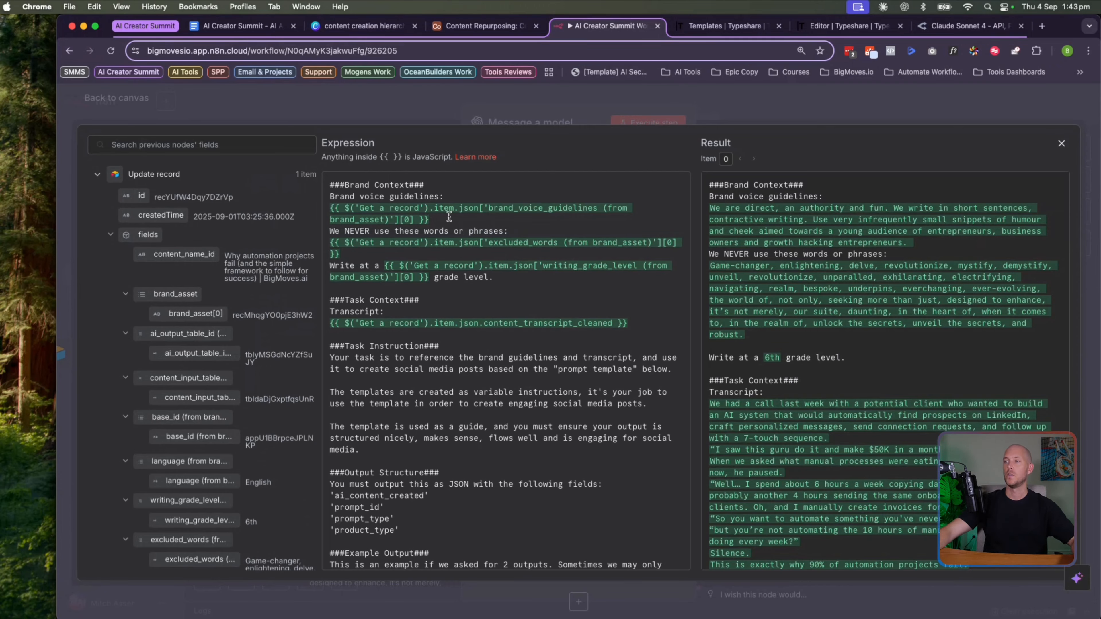
Review the brand voice, never-used words, excluded_words and writing_grade_level (6th grade) sections
{"action": "left_click_drag", "start_coordinate": [341, 198], "coordinate": [406, 218]}
{"action": "left_click", "coordinate": [406, 217]}
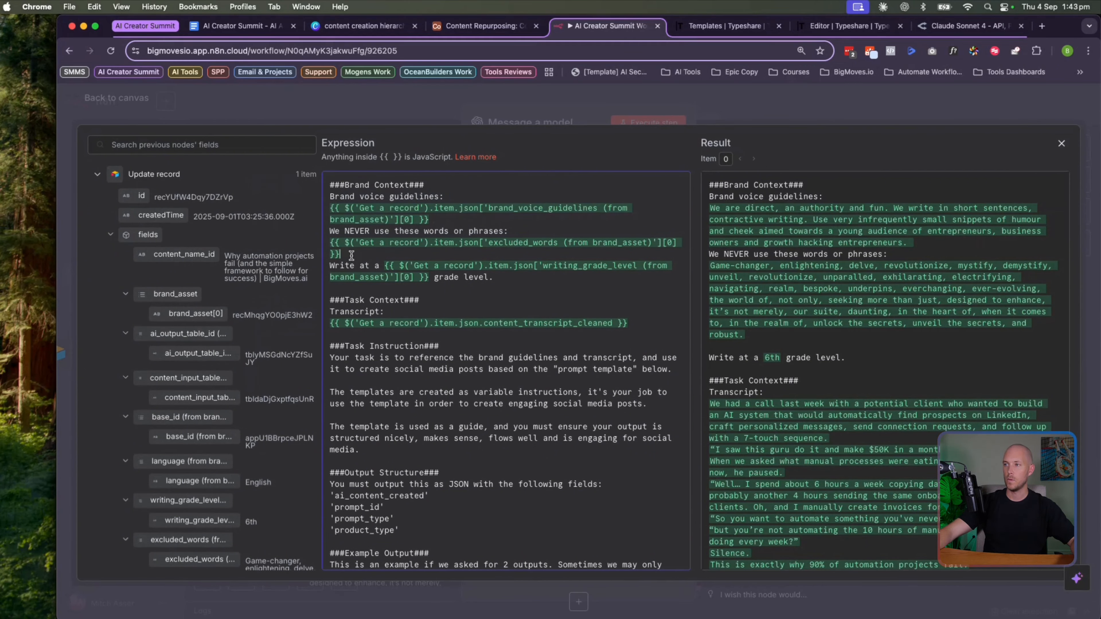
{"action": "left_click_drag", "start_coordinate": [355, 231], "coordinate": [500, 231]}
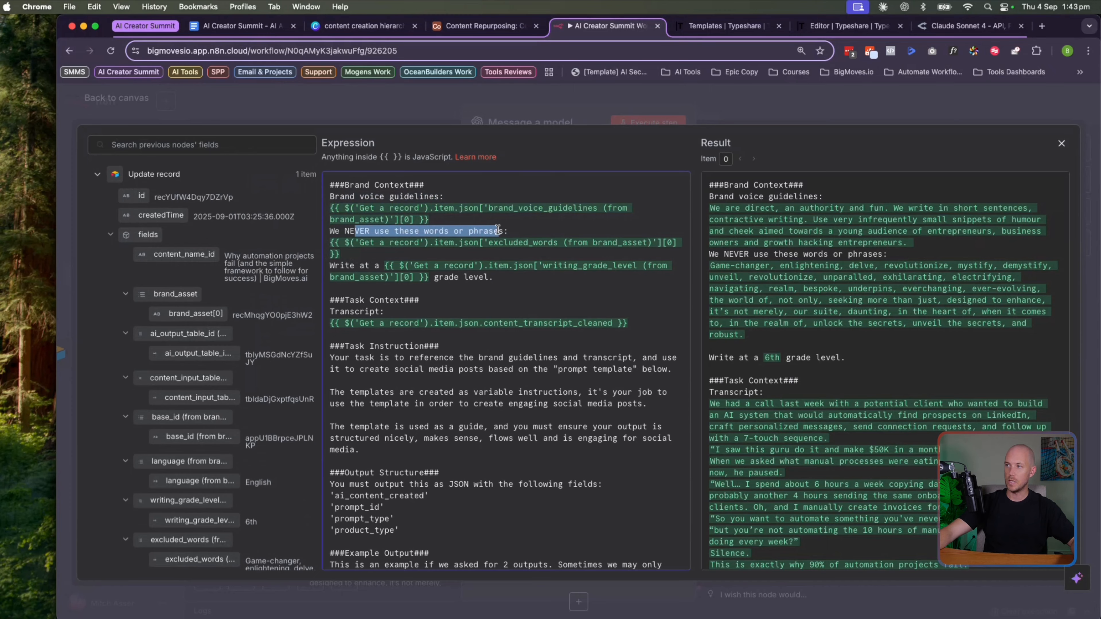
{"action": "left_click", "coordinate": [500, 231]}
{"action": "left_click_drag", "start_coordinate": [346, 254], "coordinate": [324, 250]}
{"action": "left_click", "coordinate": [329, 248]}
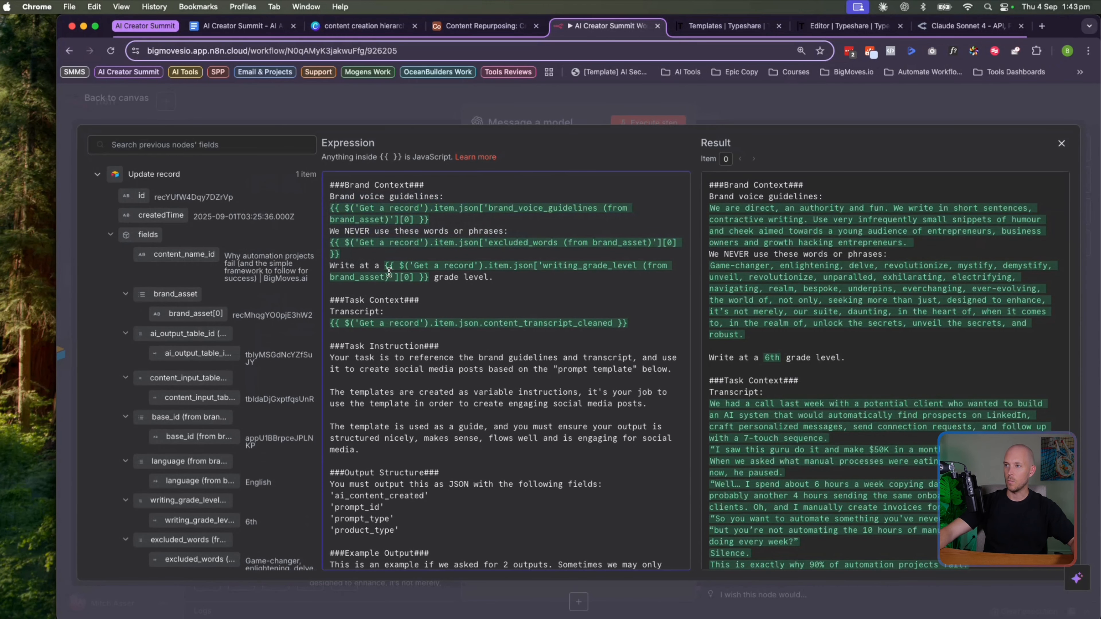
{"action": "left_click_drag", "start_coordinate": [385, 266], "coordinate": [430, 276]}
{"action": "left_click_drag", "start_coordinate": [760, 357], "coordinate": [816, 356]}
{"action": "left_click", "coordinate": [749, 353]}
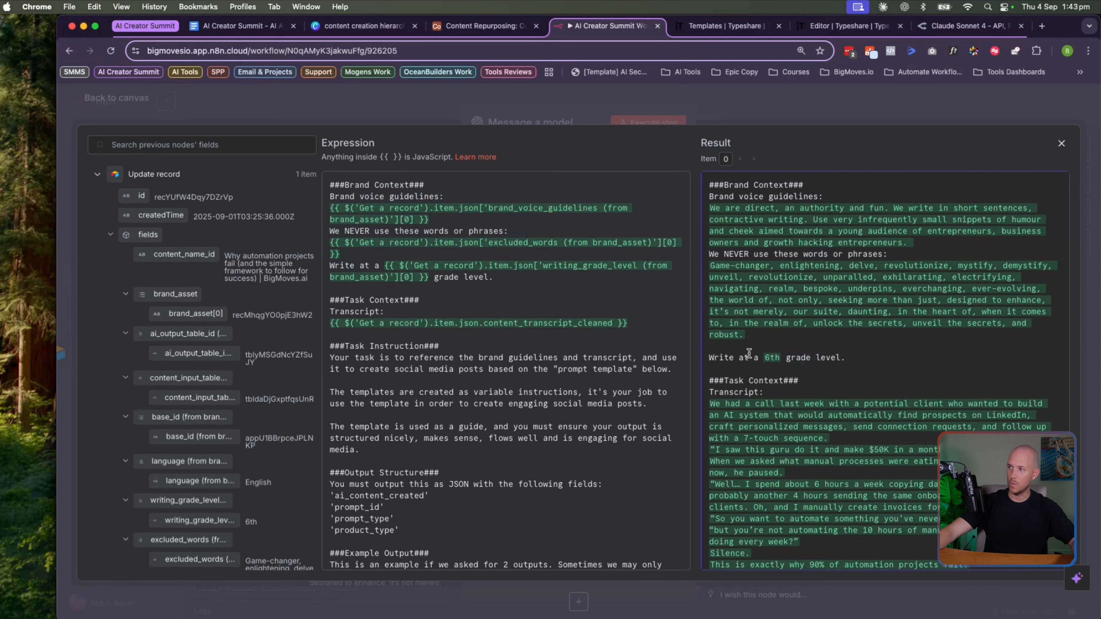
{"action": "left_click_drag", "start_coordinate": [724, 357], "coordinate": [769, 358]}
{"action": "left_click", "coordinate": [439, 375]}
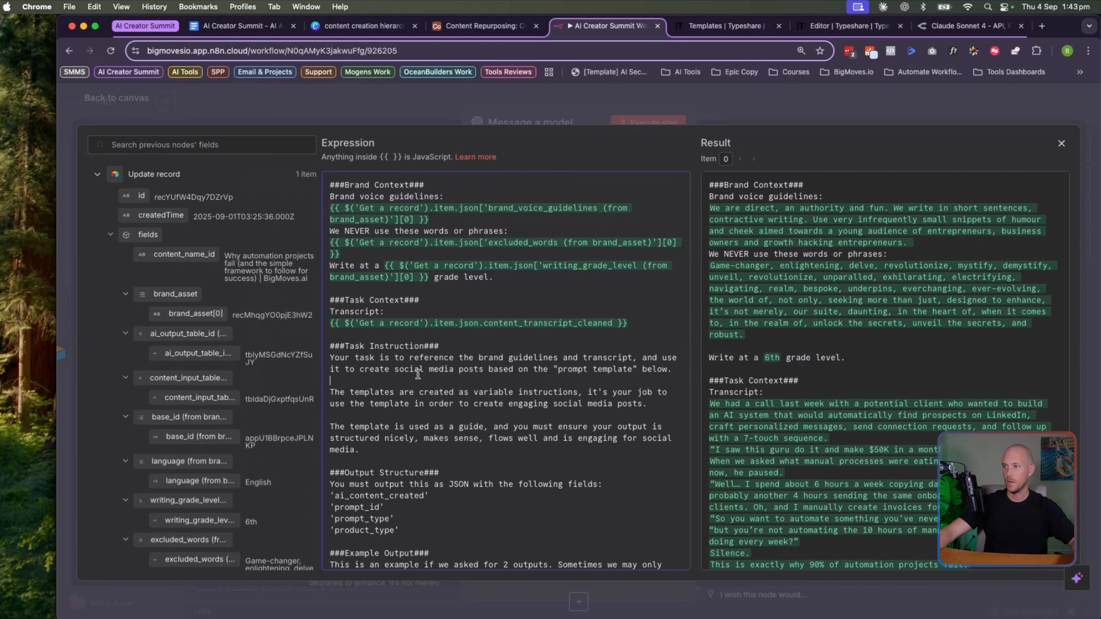
Review the Output Structure section requiring JSON with ai_content_created and prompt_id fields
{"action": "scroll", "coordinate": [378, 369], "scroll_direction": "down", "scroll_amount": 2}
{"action": "scroll", "coordinate": [378, 369], "scroll_direction": "down", "scroll_amount": 2}
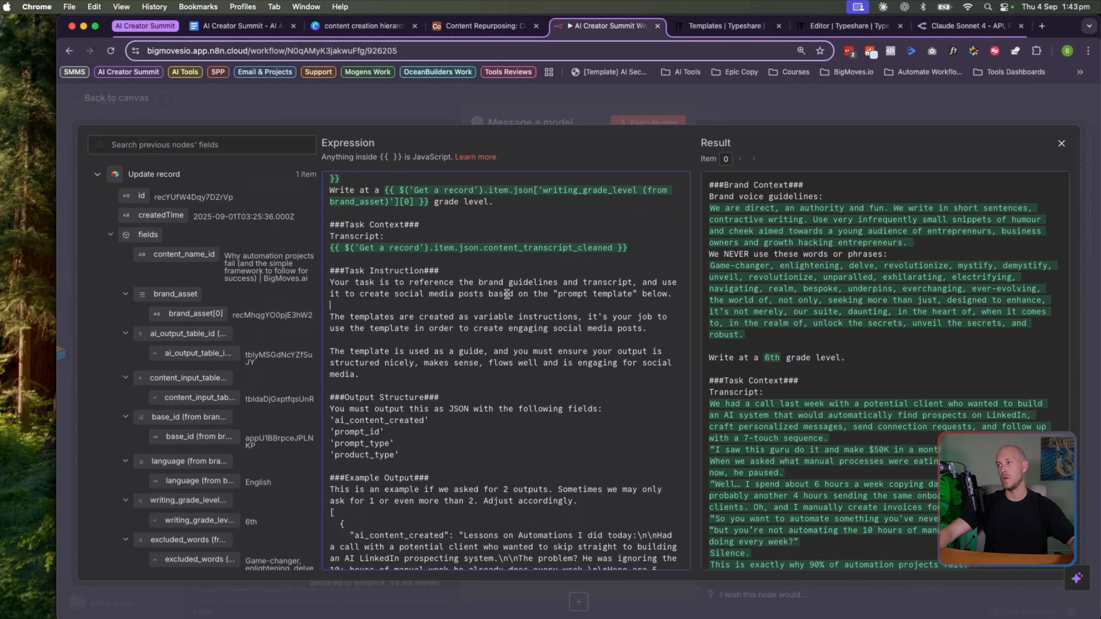
{"action": "scroll", "coordinate": [507, 294], "scroll_direction": "down", "scroll_amount": 2}
{"action": "scroll", "coordinate": [642, 269], "scroll_direction": "down", "scroll_amount": 2}
{"action": "scroll", "coordinate": [650, 234], "scroll_direction": "down", "scroll_amount": 2}
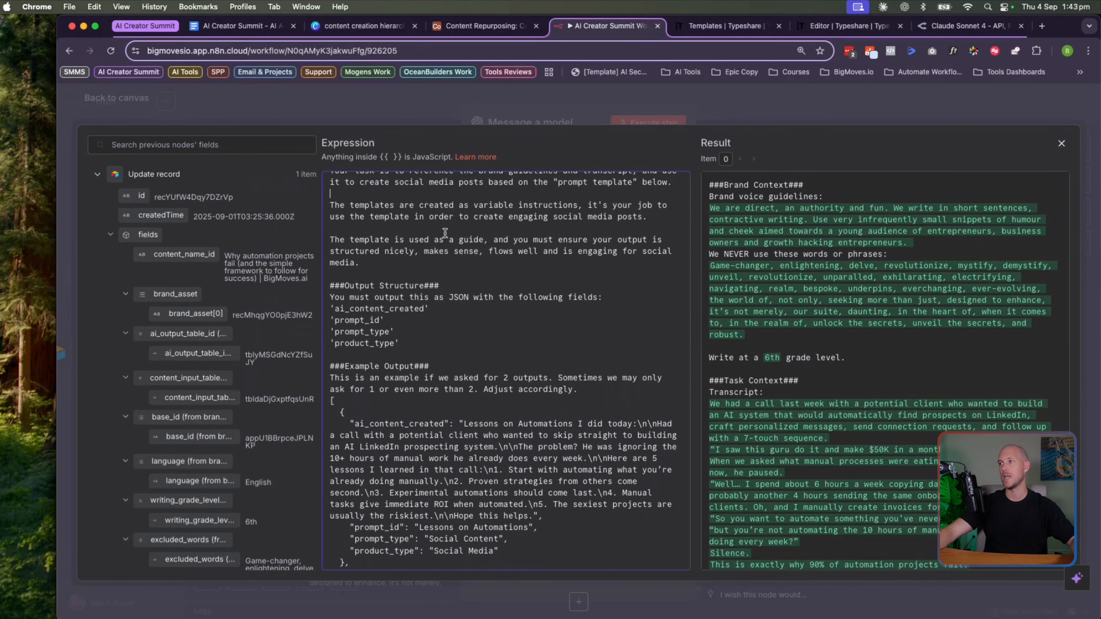
{"action": "scroll", "coordinate": [471, 237], "scroll_direction": "down", "scroll_amount": 2}
{"action": "left_click", "coordinate": [339, 201]}
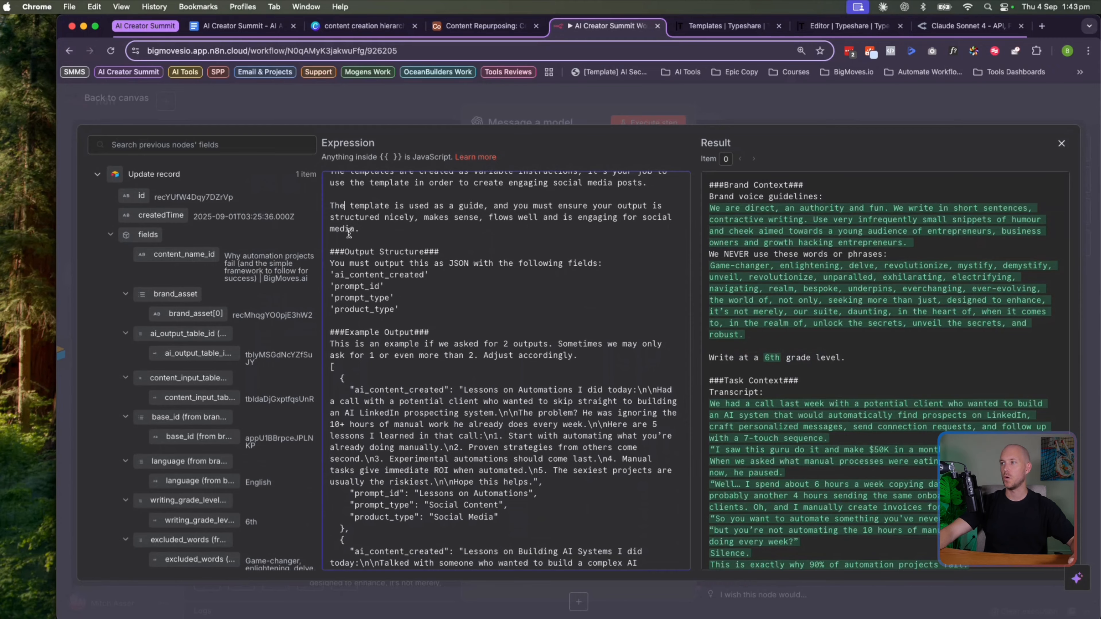
{"action": "scroll", "coordinate": [370, 229], "scroll_direction": "down", "scroll_amount": 2}
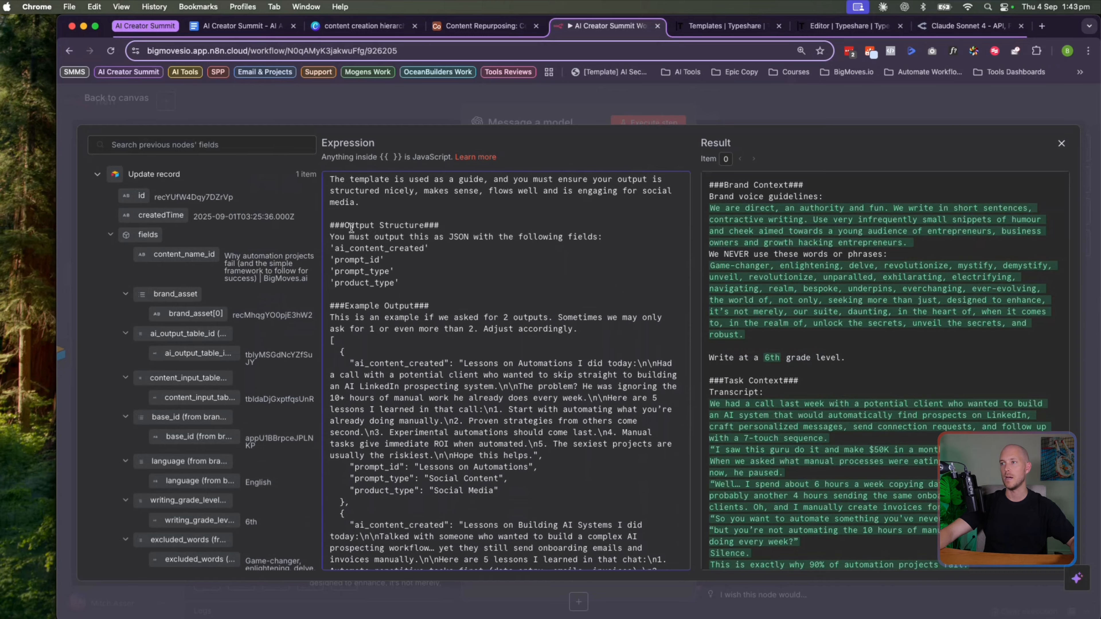
{"action": "left_click_drag", "start_coordinate": [336, 226], "coordinate": [447, 225]}
{"action": "left_click", "coordinate": [449, 224]}
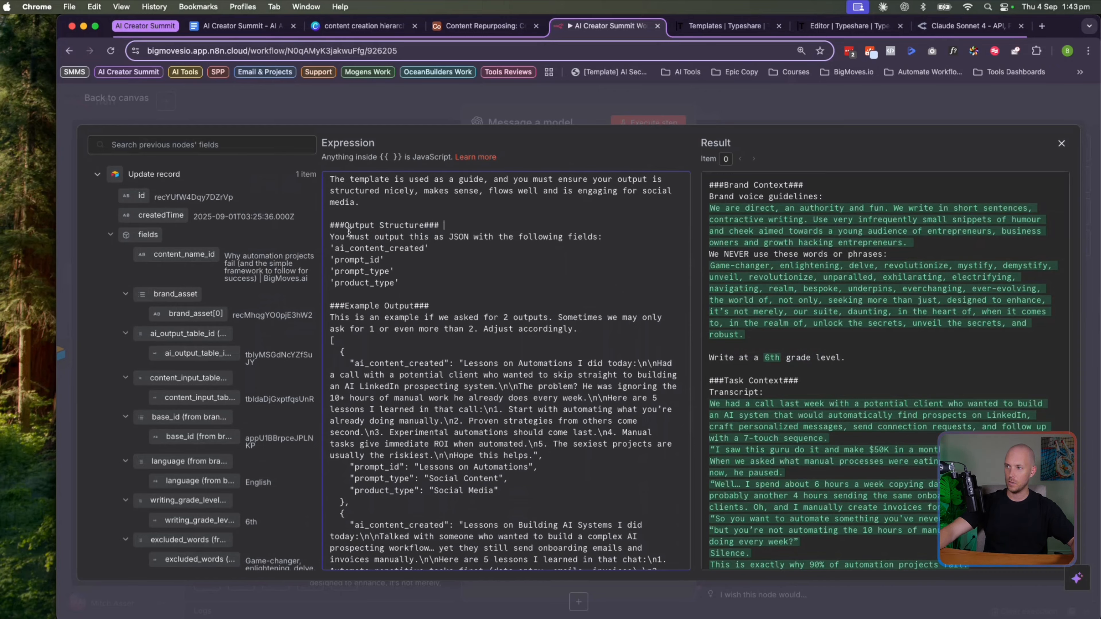
{"action": "left_click_drag", "start_coordinate": [330, 237], "coordinate": [607, 236]}
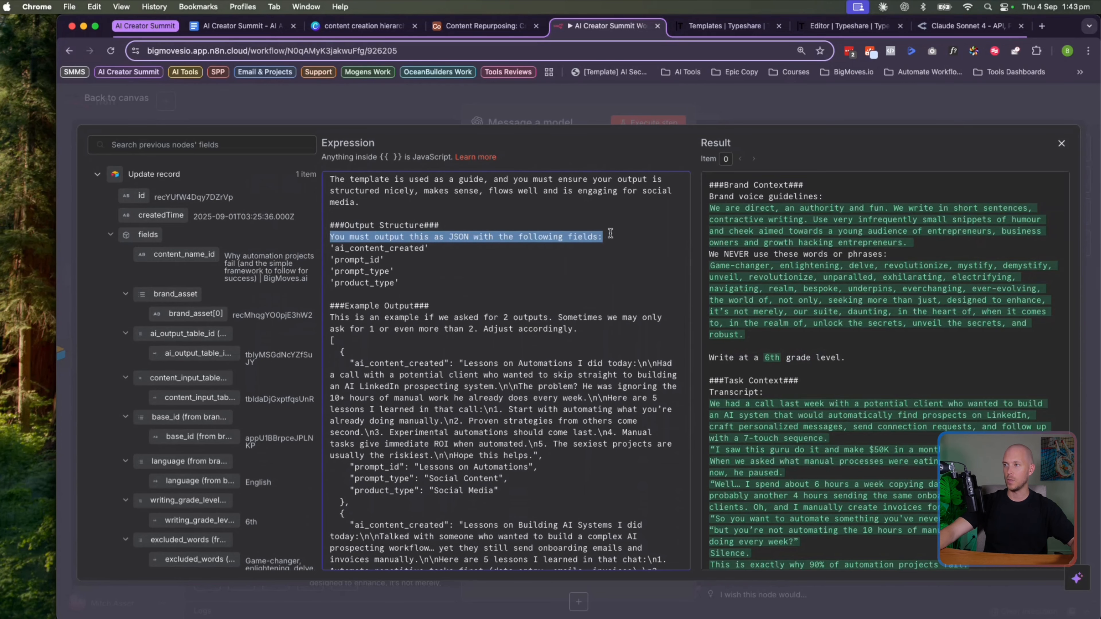
{"action": "left_click", "coordinate": [428, 246]}
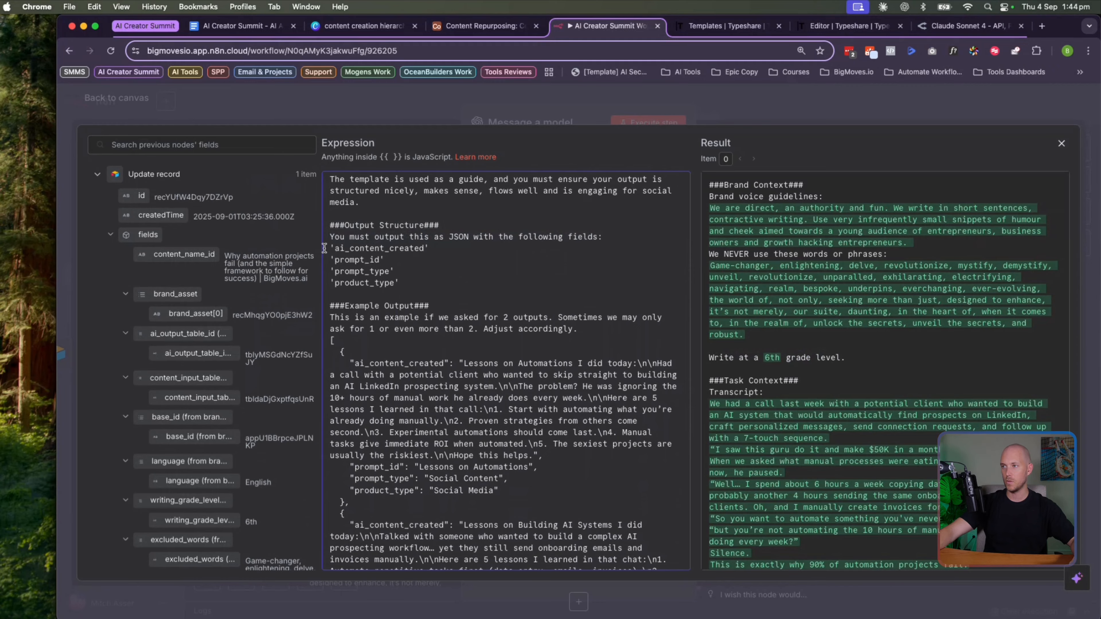
{"action": "left_click_drag", "start_coordinate": [333, 248], "coordinate": [435, 247]}
{"action": "left_click", "coordinate": [432, 247]}
{"action": "left_click_drag", "start_coordinate": [331, 256], "coordinate": [380, 282]}
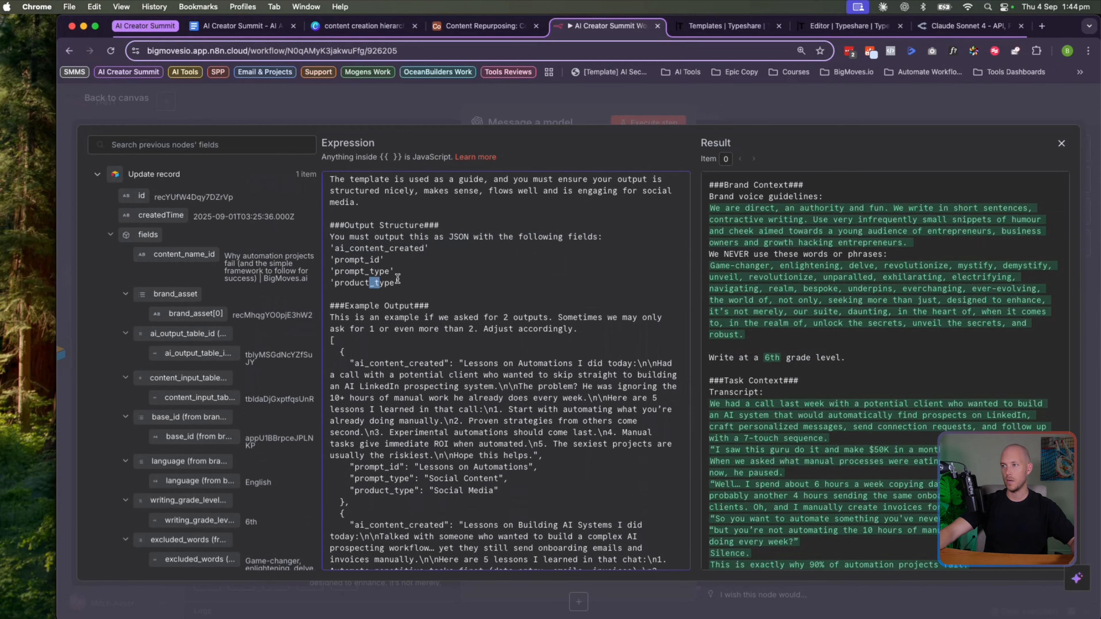
Review the example output section of the prompt
{"action": "scroll", "coordinate": [348, 274], "scroll_direction": "down", "scroll_amount": 1}
{"action": "scroll", "coordinate": [347, 273], "scroll_direction": "down", "scroll_amount": 1}
{"action": "scroll", "coordinate": [351, 252], "scroll_direction": "down", "scroll_amount": 1}
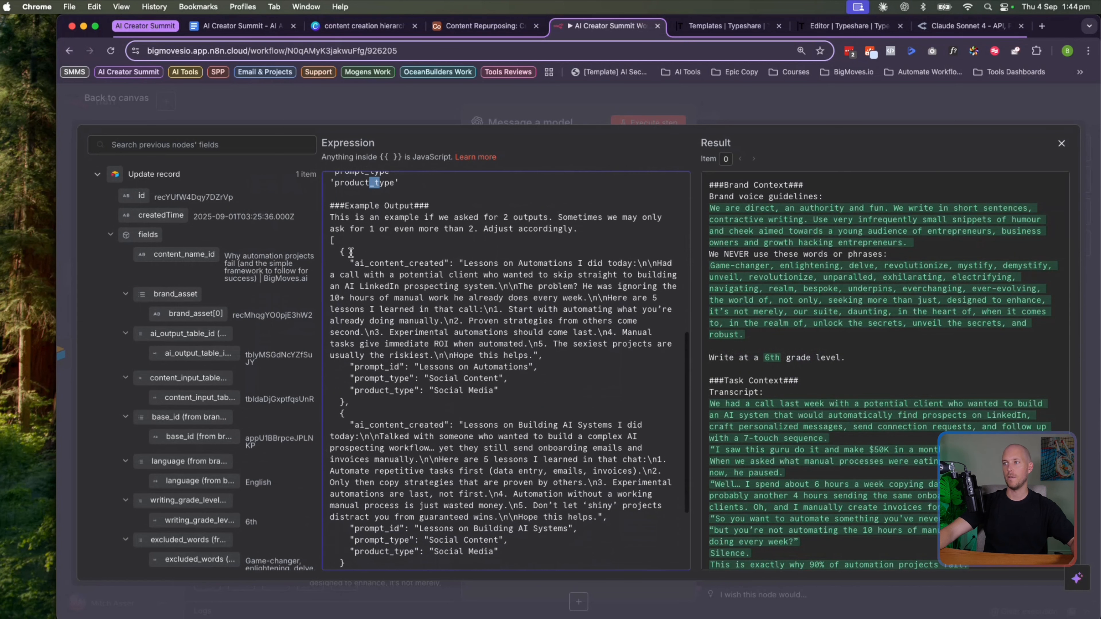
{"action": "left_click_drag", "start_coordinate": [336, 209], "coordinate": [335, 279]}
{"action": "scroll", "coordinate": [370, 344], "scroll_direction": "down", "scroll_amount": 4}
{"action": "left_click", "coordinate": [335, 279]}
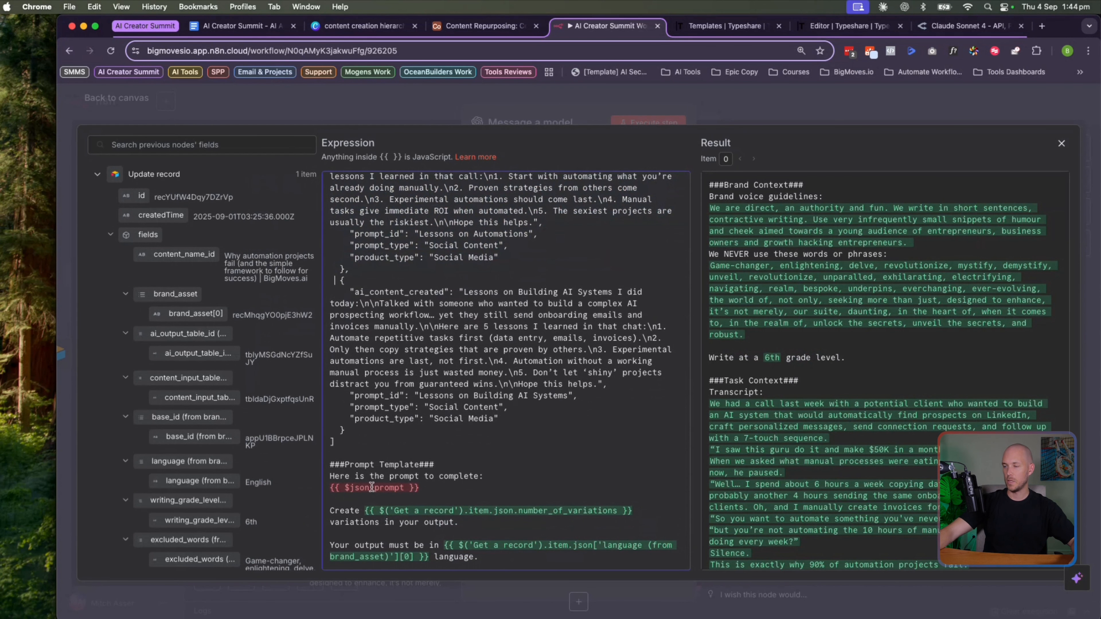
Review the {{ $json.prompt }} placeholder, number_of_variations instruction and output language line
{"action": "left_click_drag", "start_coordinate": [354, 476], "coordinate": [293, 492]}
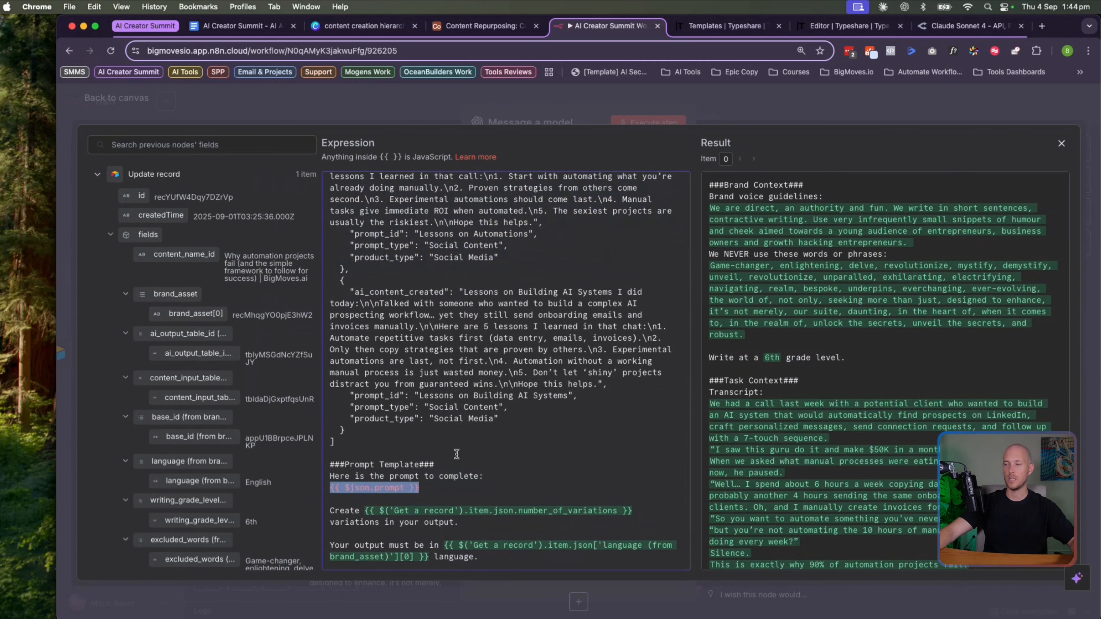
{"action": "left_click", "coordinate": [456, 454]}
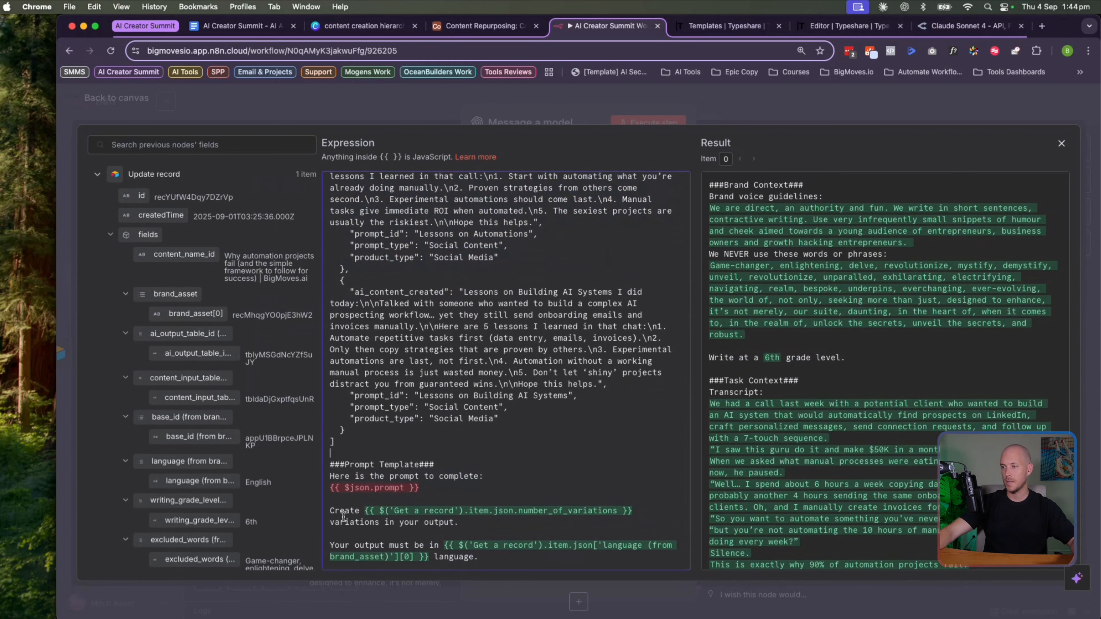
{"action": "left_click_drag", "start_coordinate": [339, 513], "coordinate": [314, 511]}
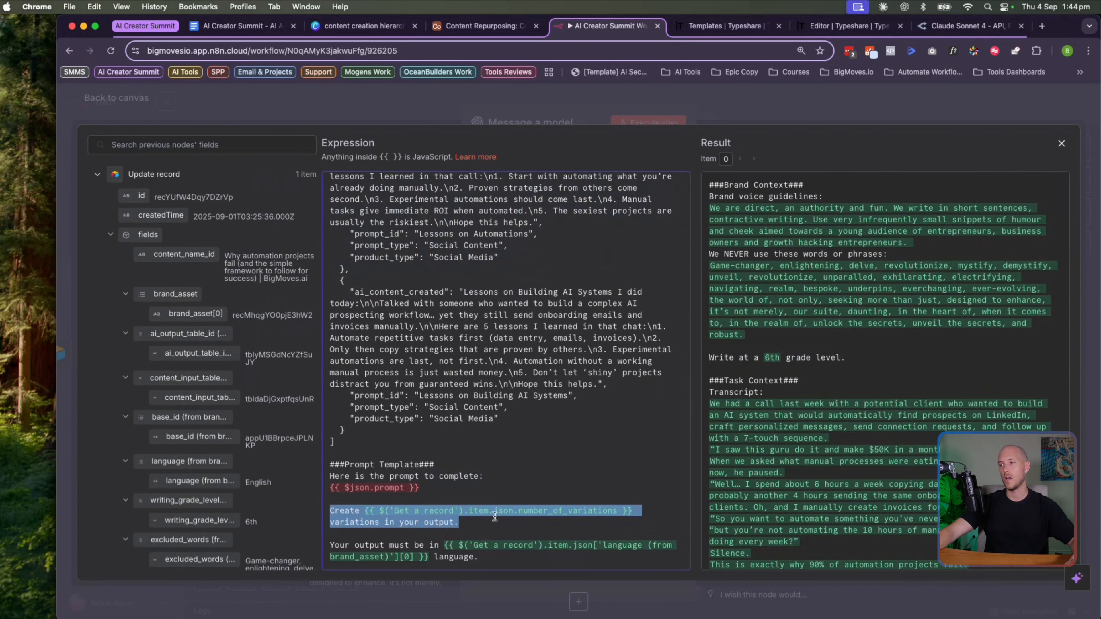
{"action": "left_click", "coordinate": [530, 515]}
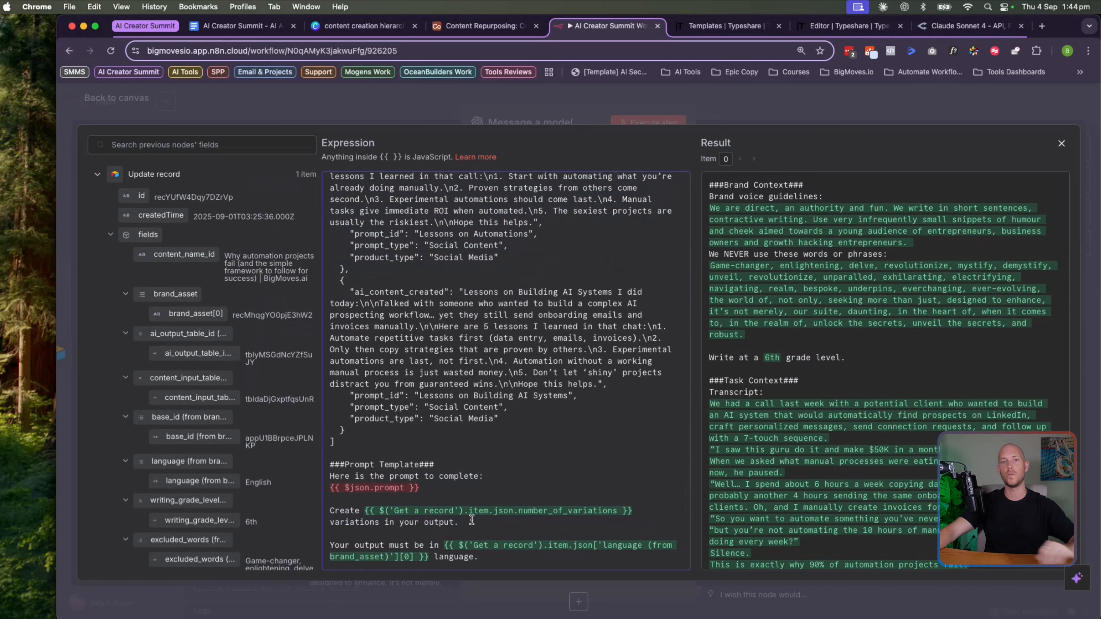
{"action": "left_click_drag", "start_coordinate": [512, 559], "coordinate": [274, 543]}
{"action": "left_click", "coordinate": [423, 557]}
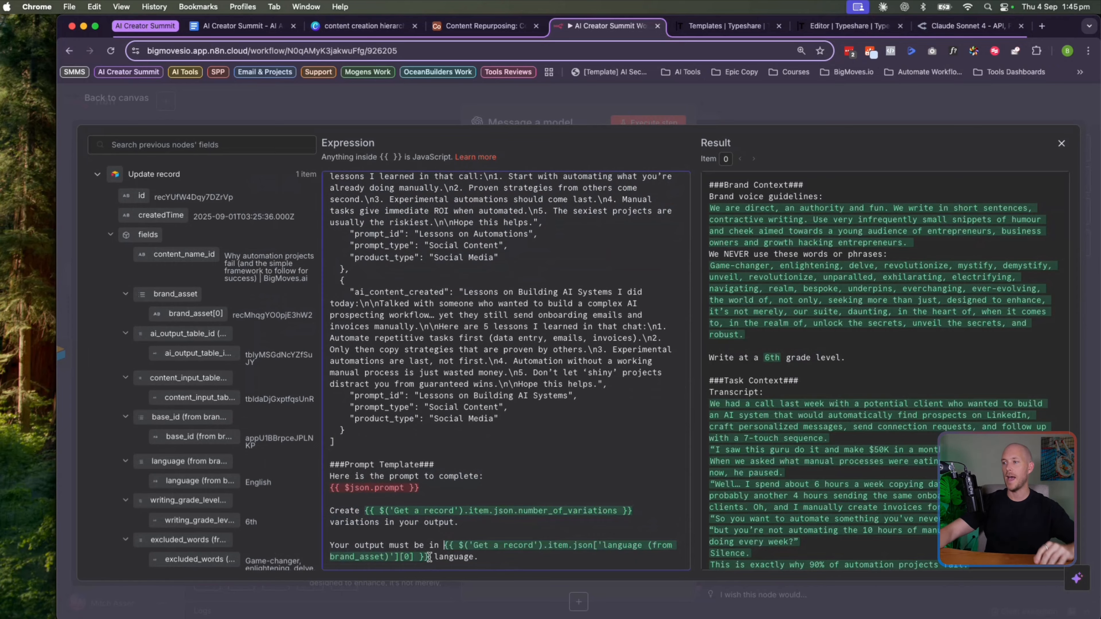
{"action": "left_click_drag", "start_coordinate": [508, 559], "coordinate": [293, 552]}
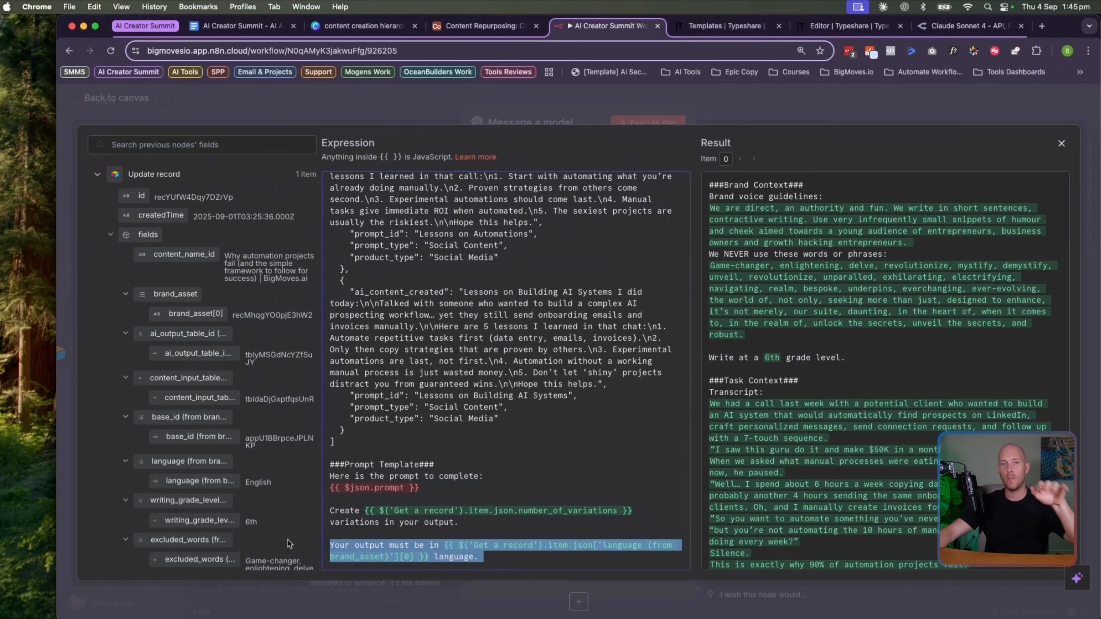
{"action": "left_click", "coordinate": [490, 25]}
Open Brand Assets in Airtable and inspect the BigMoves.ai and BigMoves.ai Español records' language
{"action": "left_click", "coordinate": [114, 152]}
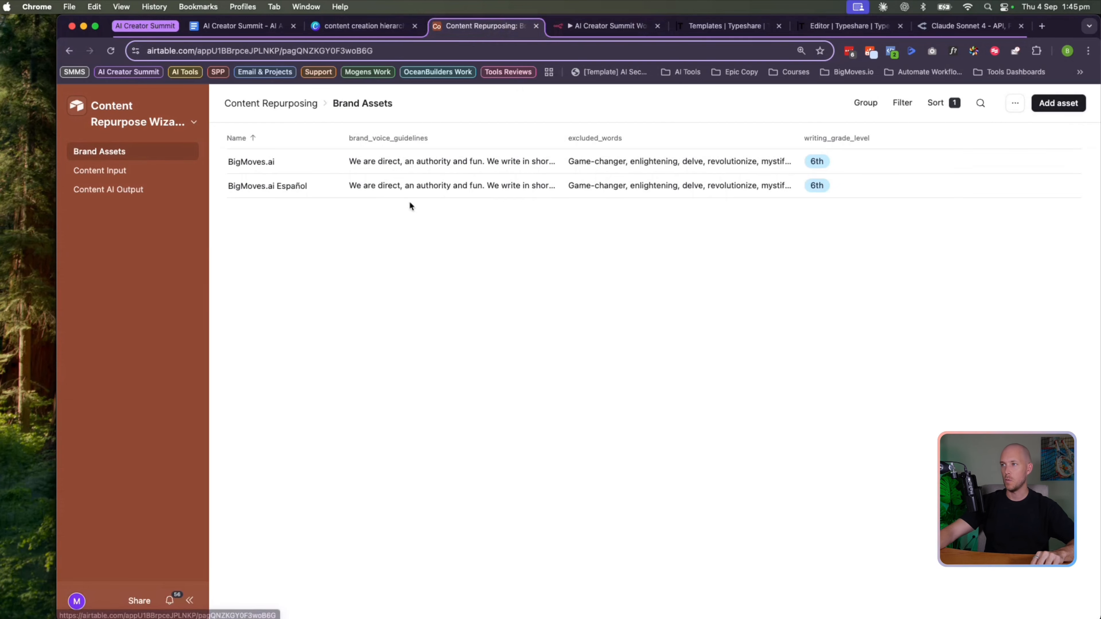
{"action": "left_click", "coordinate": [313, 161]}
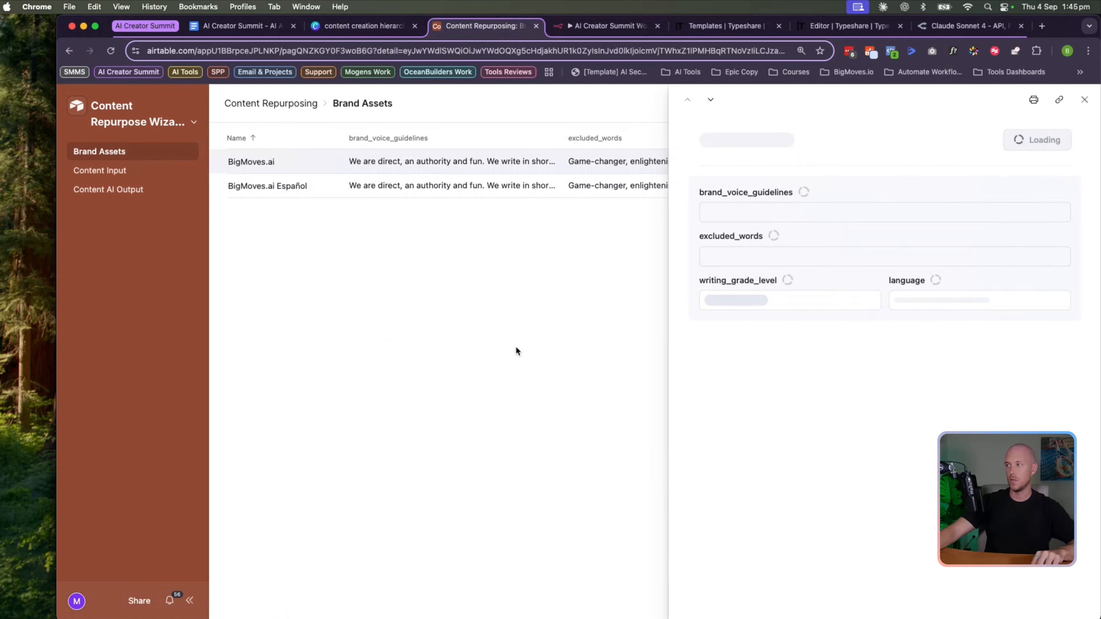
{"action": "left_click", "coordinate": [533, 301]}
{"action": "left_click", "coordinate": [314, 185]}
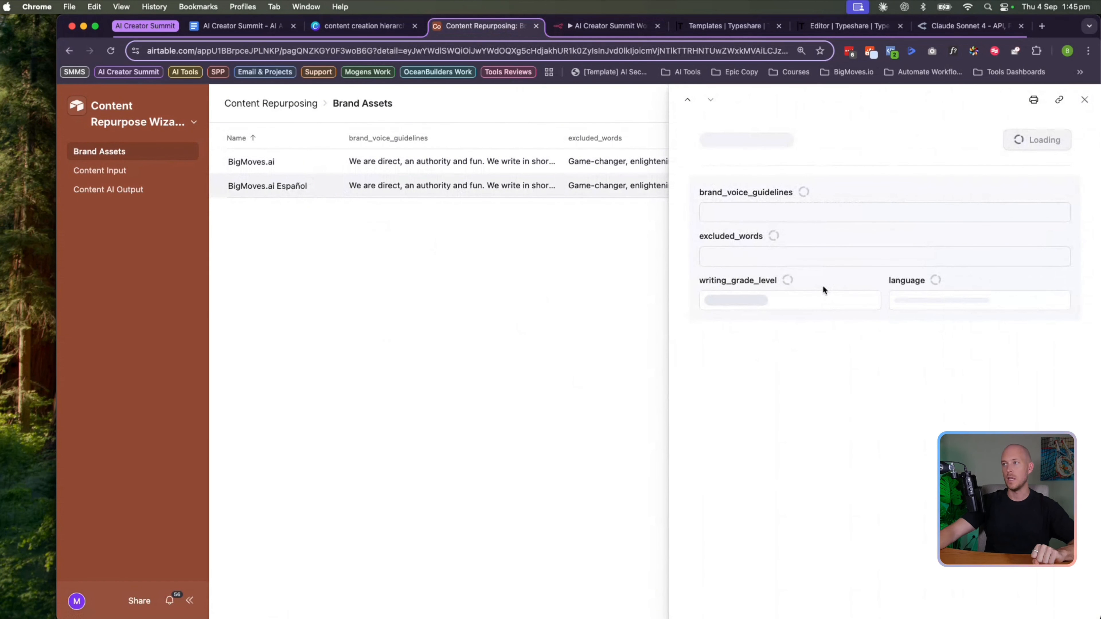
{"action": "left_click", "coordinate": [912, 422]}
{"action": "left_click", "coordinate": [479, 343]}
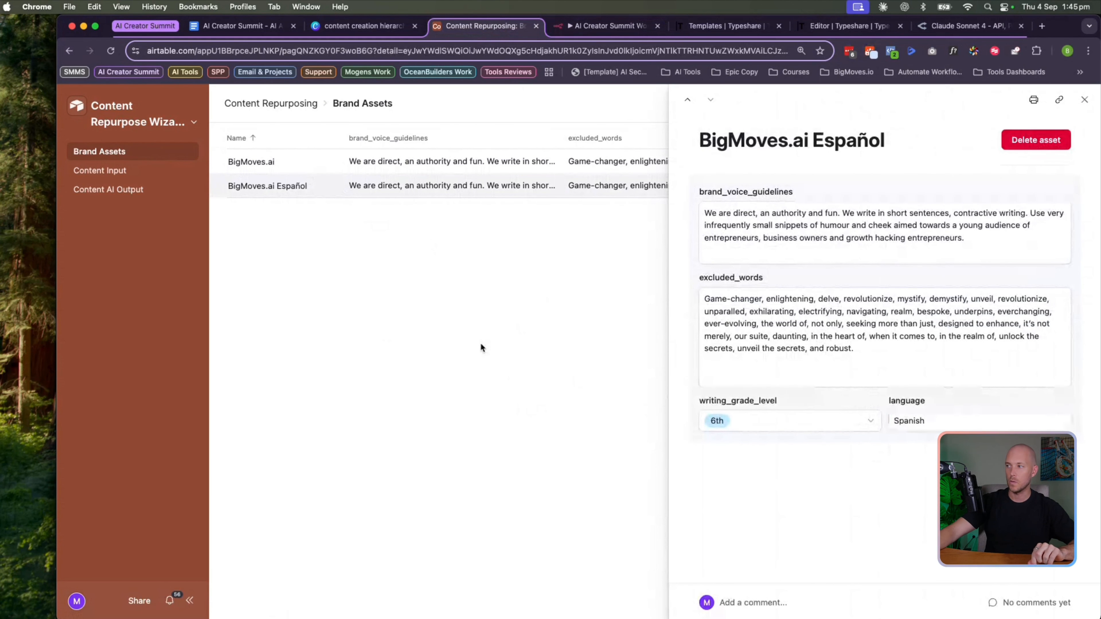
Close n8n's expression editor, then close the Airtable record and open the interface menu
{"action": "left_click", "coordinate": [589, 30]}
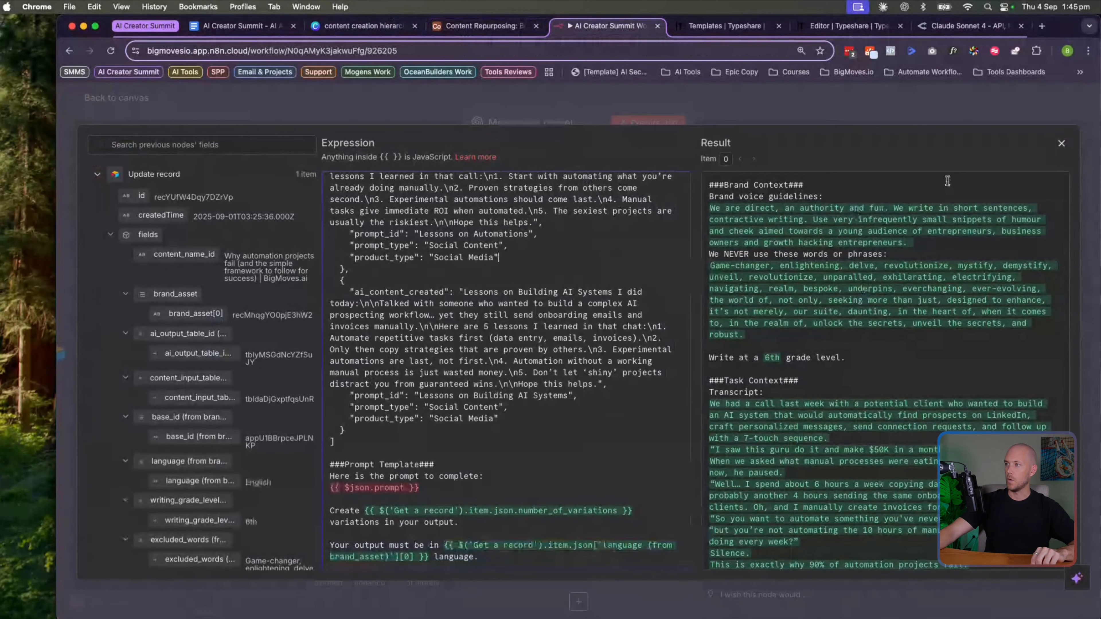
{"action": "left_click", "coordinate": [1061, 144]}
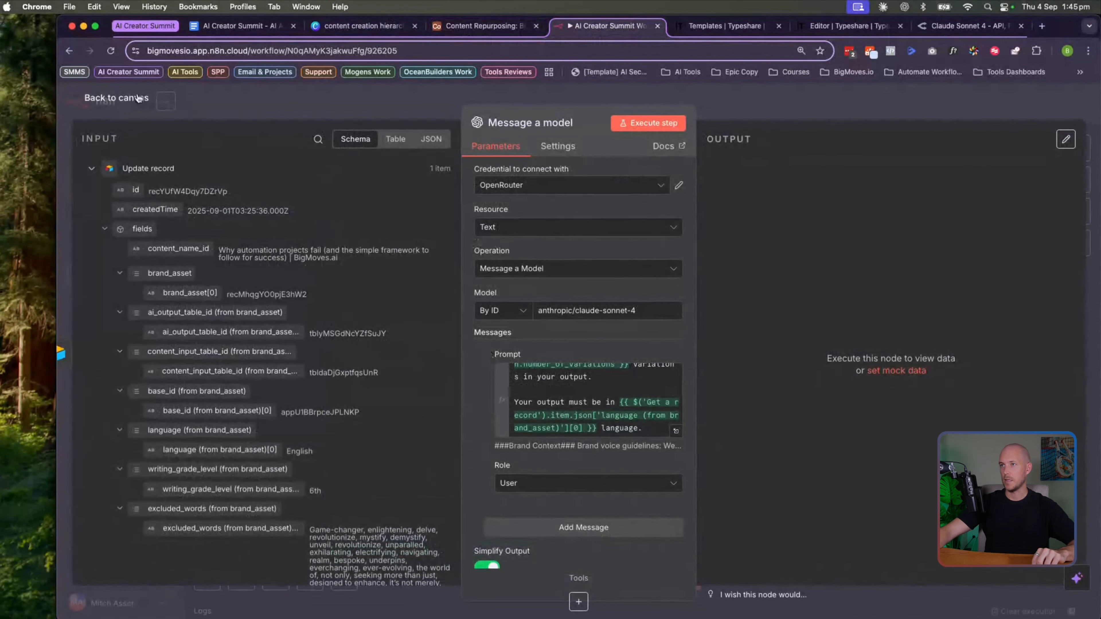
{"action": "left_click", "coordinate": [123, 98]}
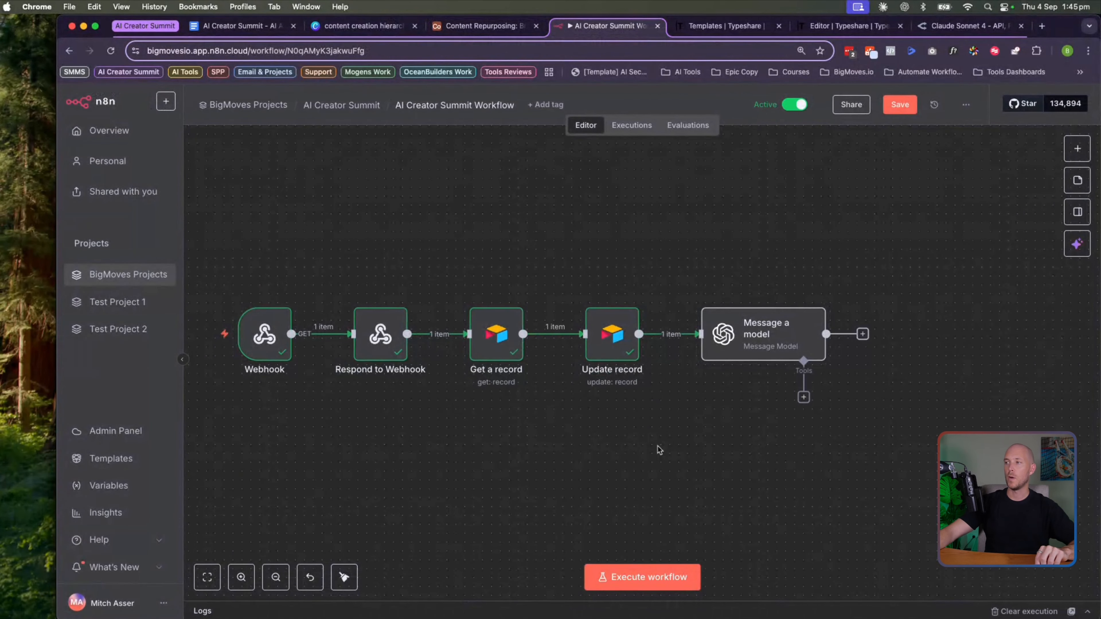
{"action": "left_click", "coordinate": [479, 26]}
{"action": "left_click", "coordinate": [197, 135]}
{"action": "left_click", "coordinate": [194, 124]}
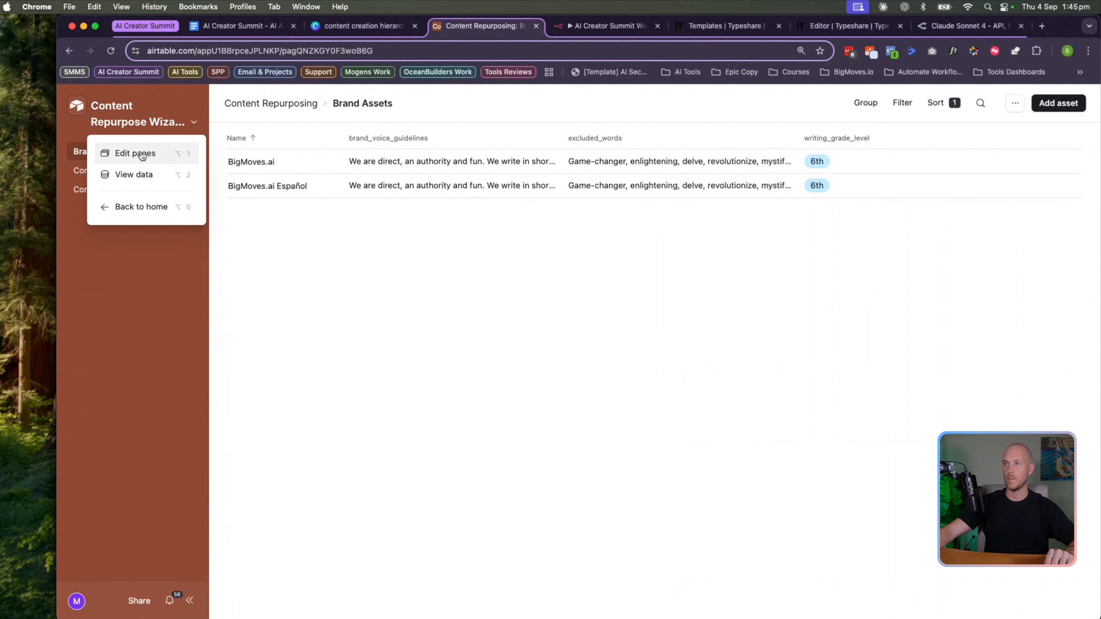
Open Content Input and browse row 1's linkable prompt_from_library prompts without linking any
{"action": "left_click", "coordinate": [138, 174]}
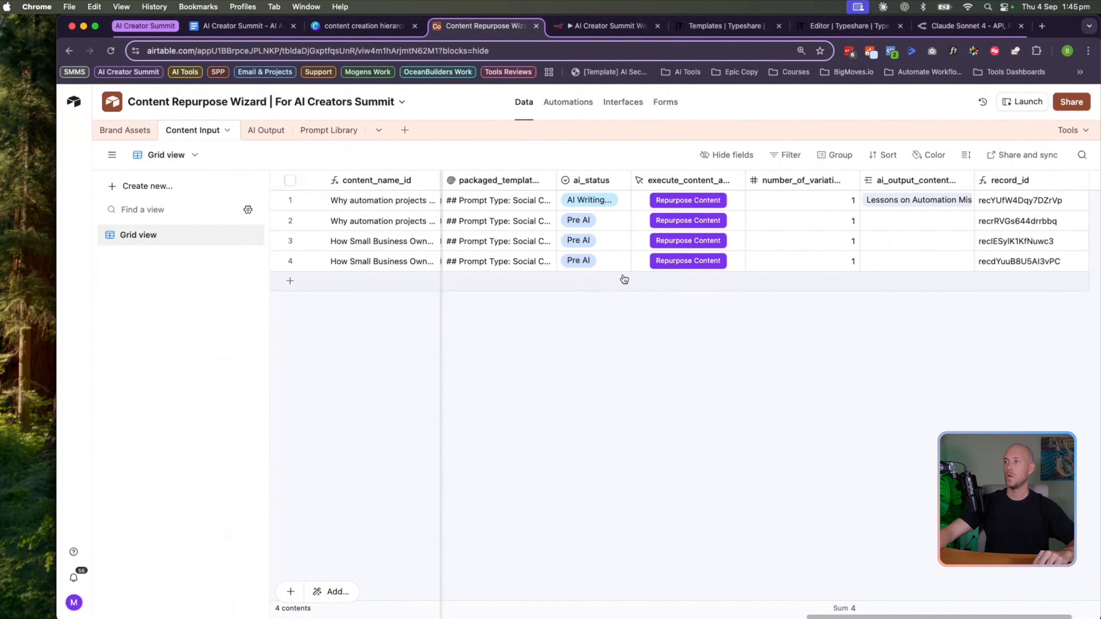
{"action": "scroll", "coordinate": [617, 276], "scroll_direction": "left", "scroll_amount": 2}
{"action": "scroll", "coordinate": [776, 212], "scroll_direction": "left", "scroll_amount": 4}
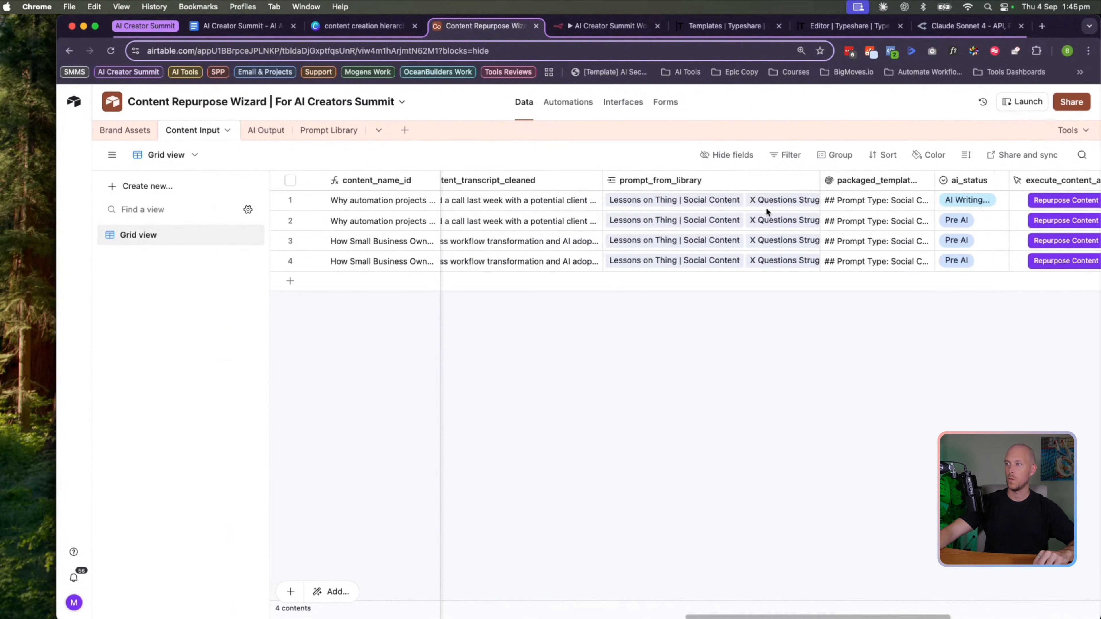
{"action": "left_click", "coordinate": [692, 181]}
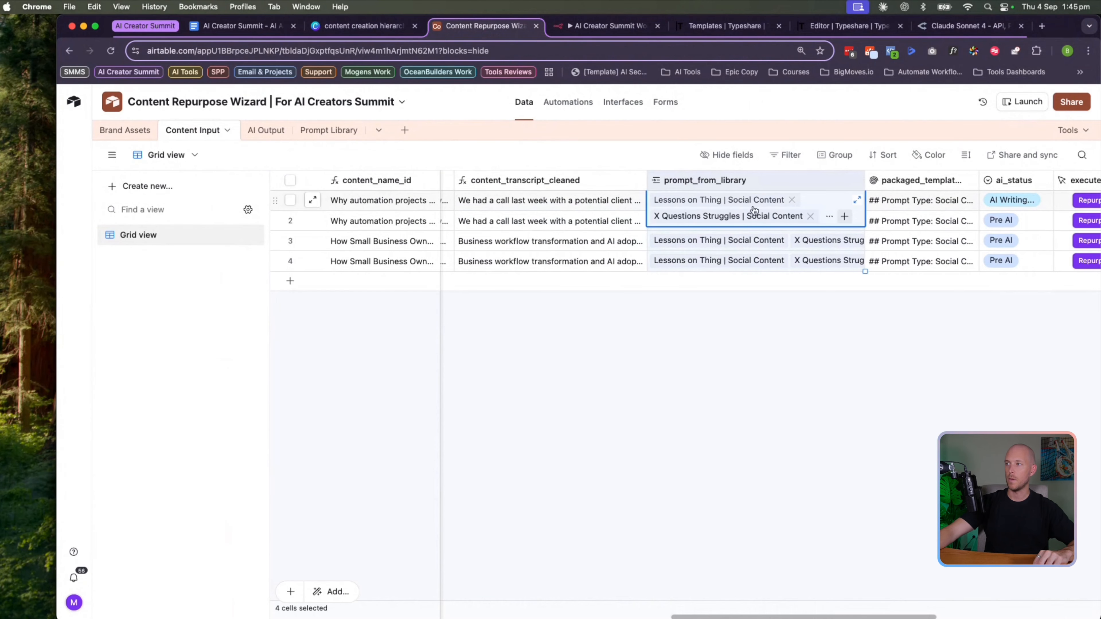
{"action": "left_click", "coordinate": [842, 219]}
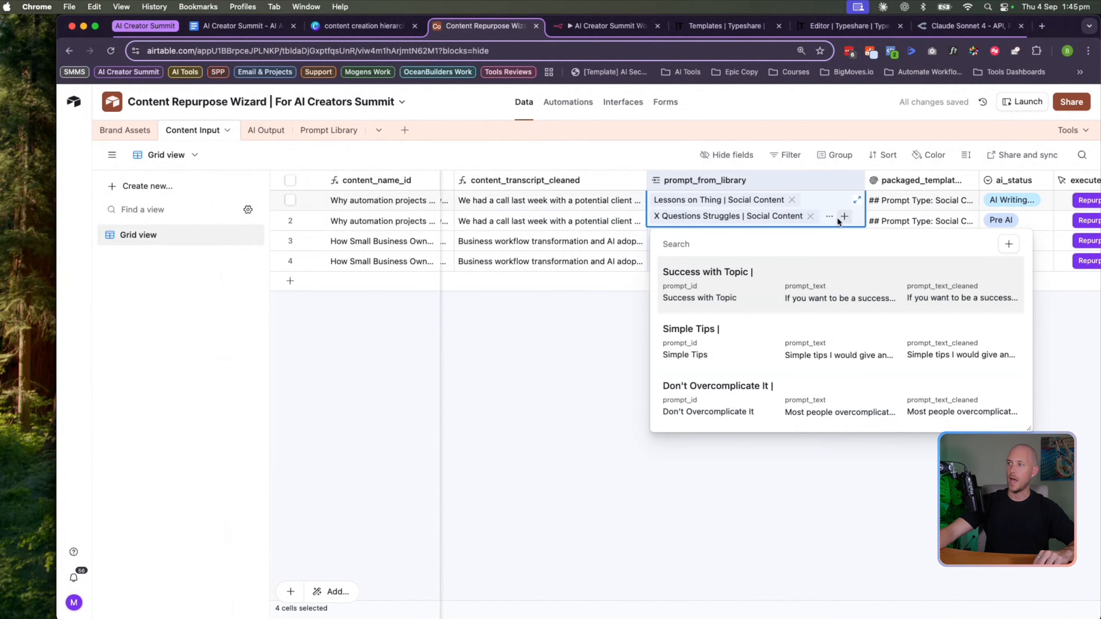
{"action": "left_click", "coordinate": [640, 284]}
{"action": "left_click", "coordinate": [840, 219]}
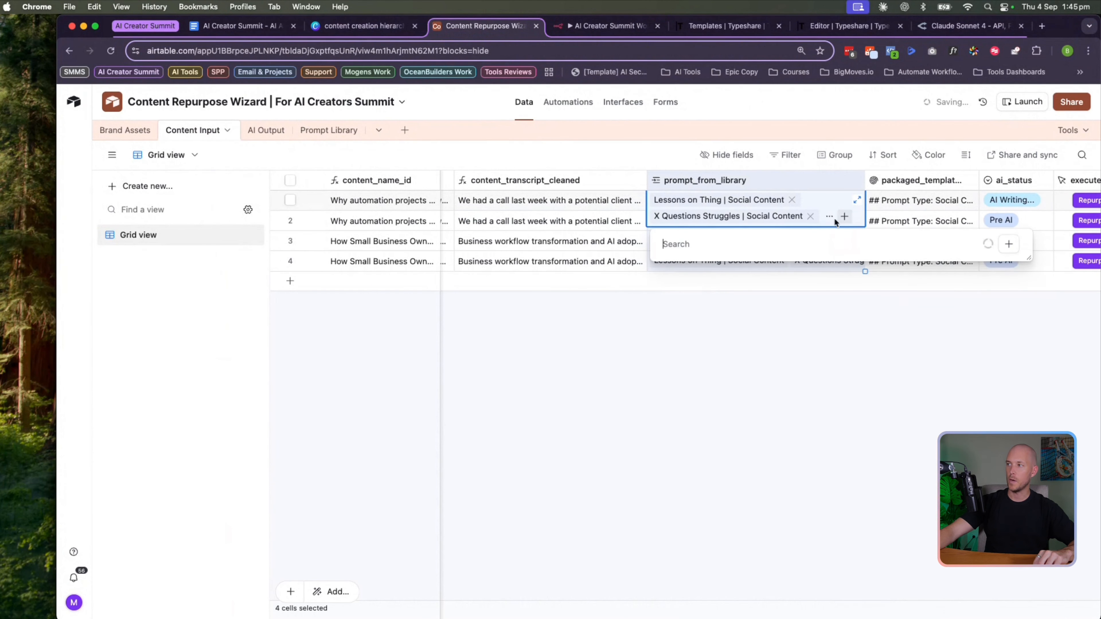
{"action": "key", "text": "Escape"}
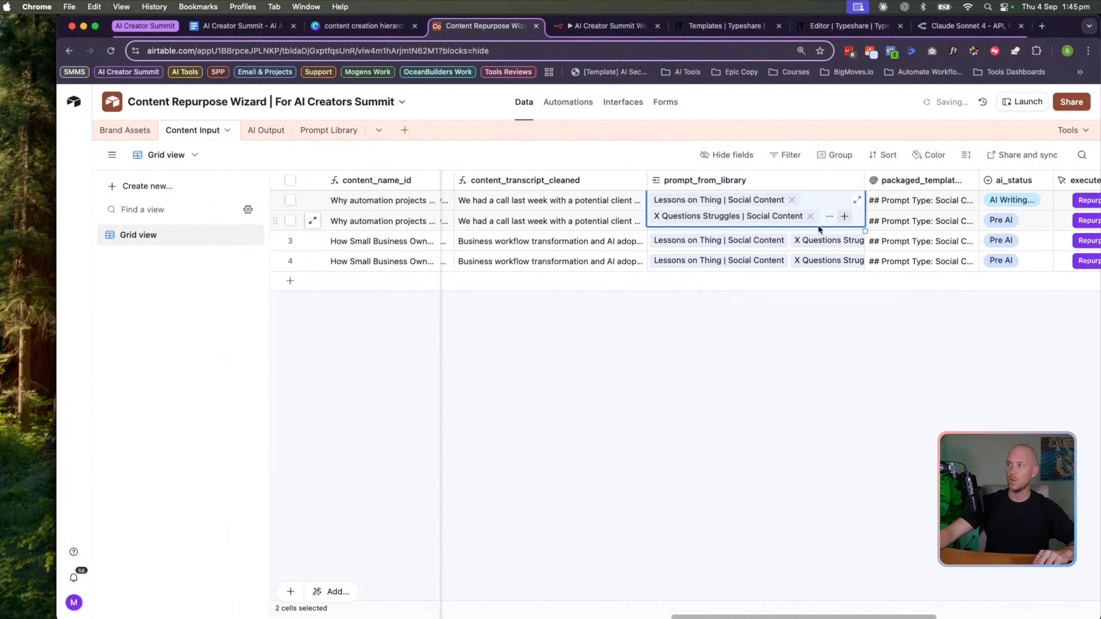
{"action": "left_click", "coordinate": [842, 217]}
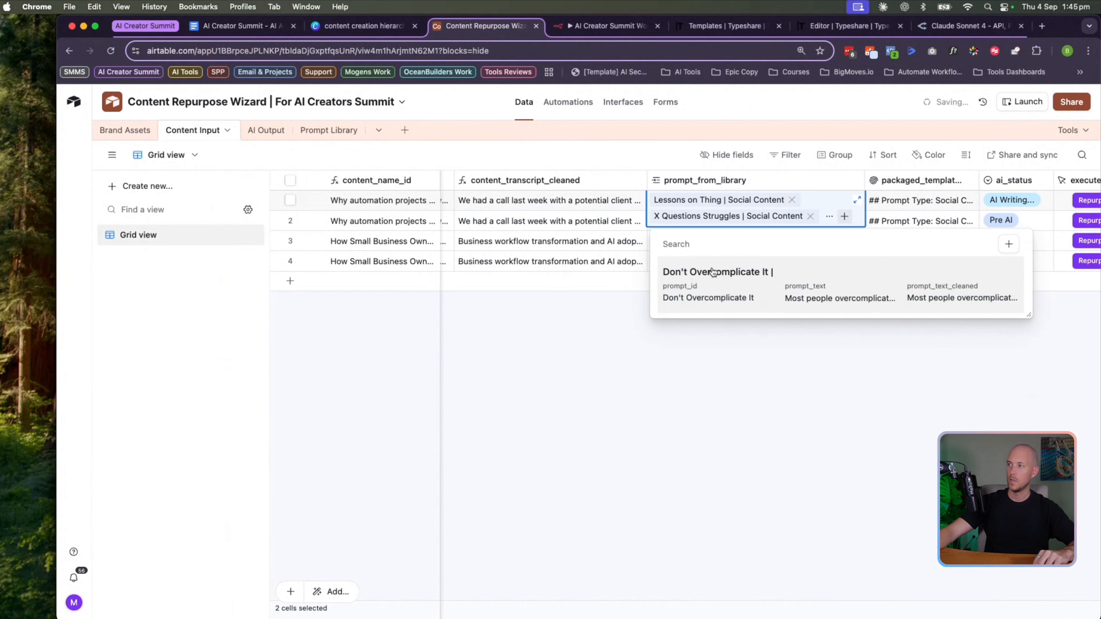
{"action": "left_click", "coordinate": [712, 290]}
Widen the packaged_template column and look at its rollup settings without changing them
{"action": "scroll", "coordinate": [824, 268], "scroll_direction": "right", "scroll_amount": 2}
{"action": "scroll", "coordinate": [814, 182], "scroll_direction": "right", "scroll_amount": 3}
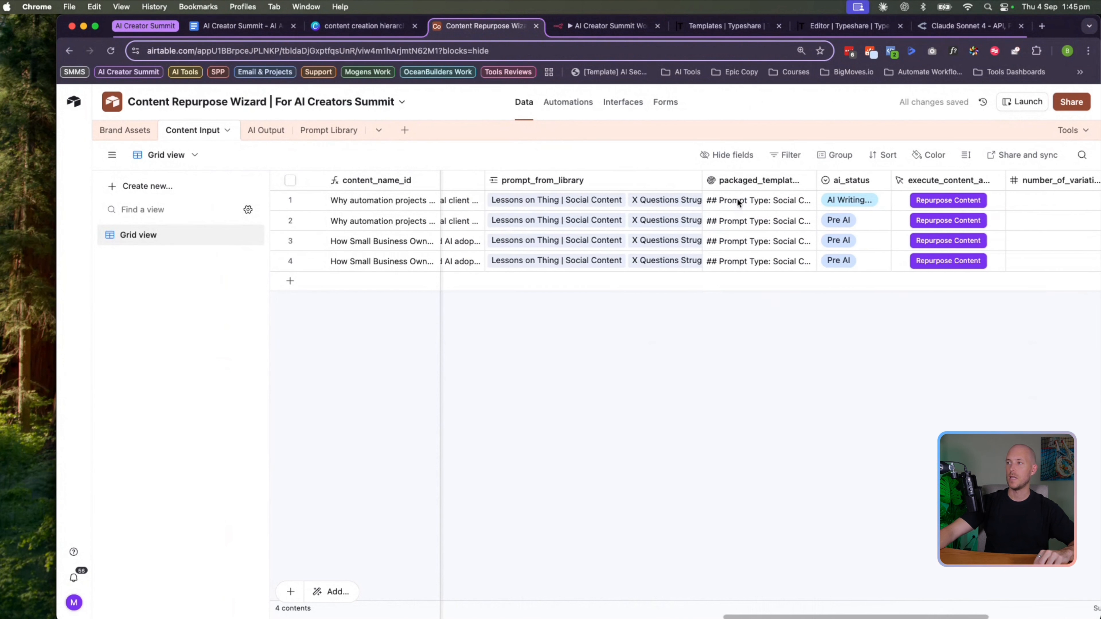
{"action": "left_click_drag", "start_coordinate": [700, 182], "coordinate": [744, 183]}
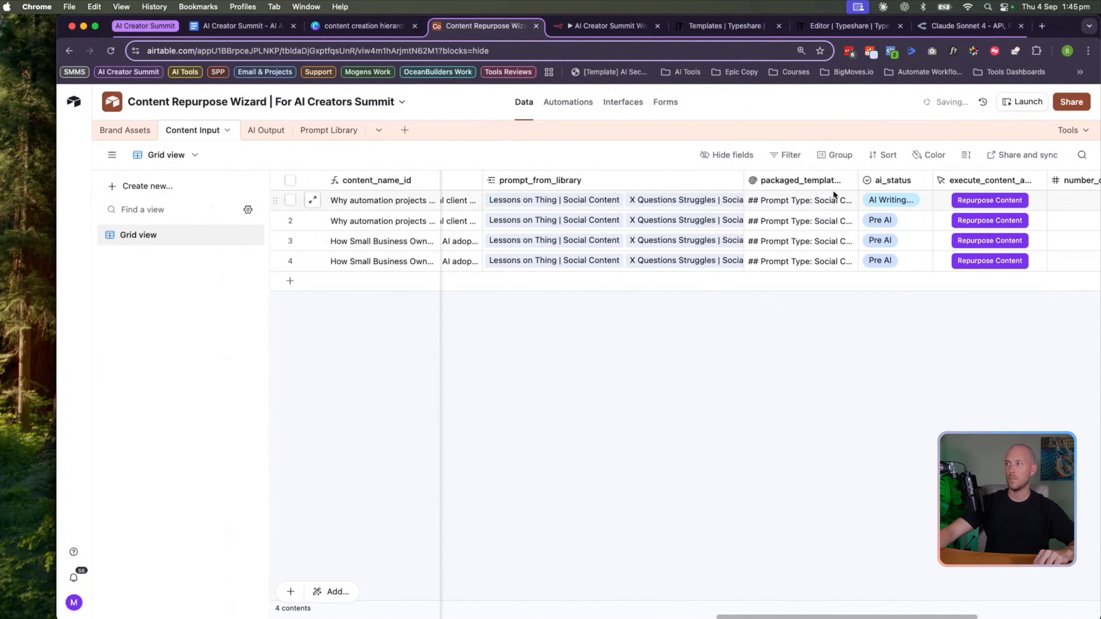
{"action": "left_click_drag", "start_coordinate": [858, 179], "coordinate": [962, 173]}
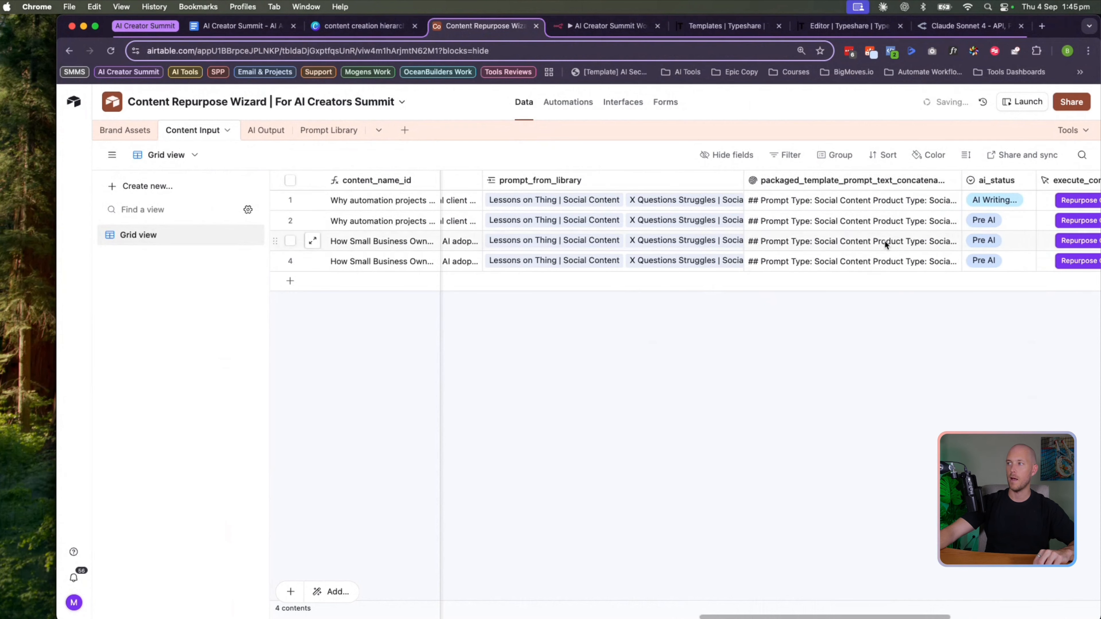
{"action": "scroll", "coordinate": [659, 212], "scroll_direction": "right", "scroll_amount": 3}
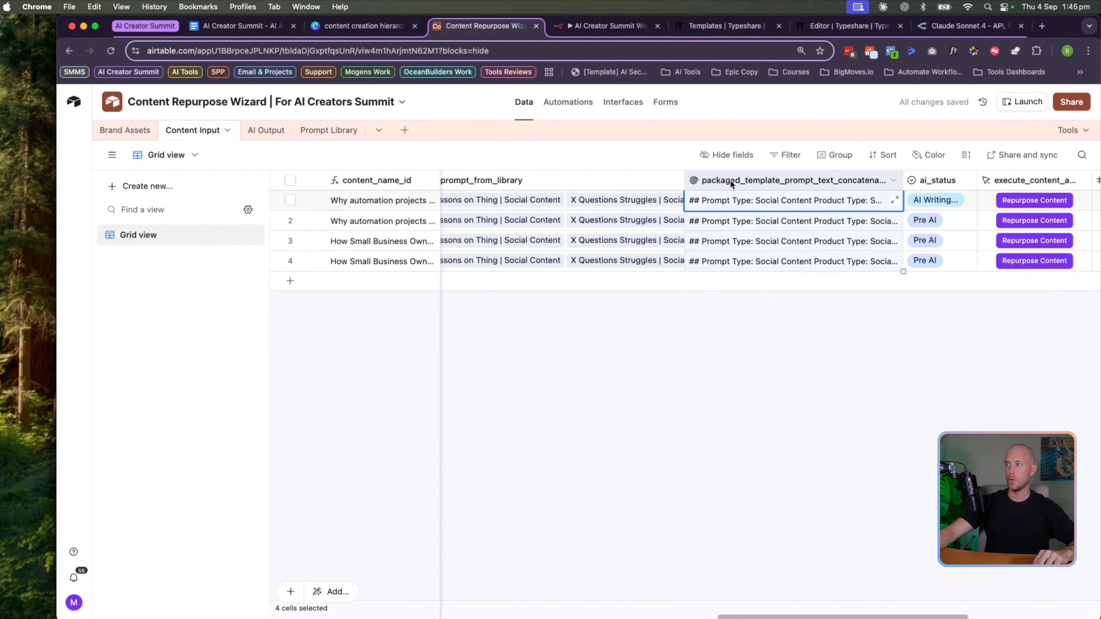
{"action": "double_click", "coordinate": [698, 181]}
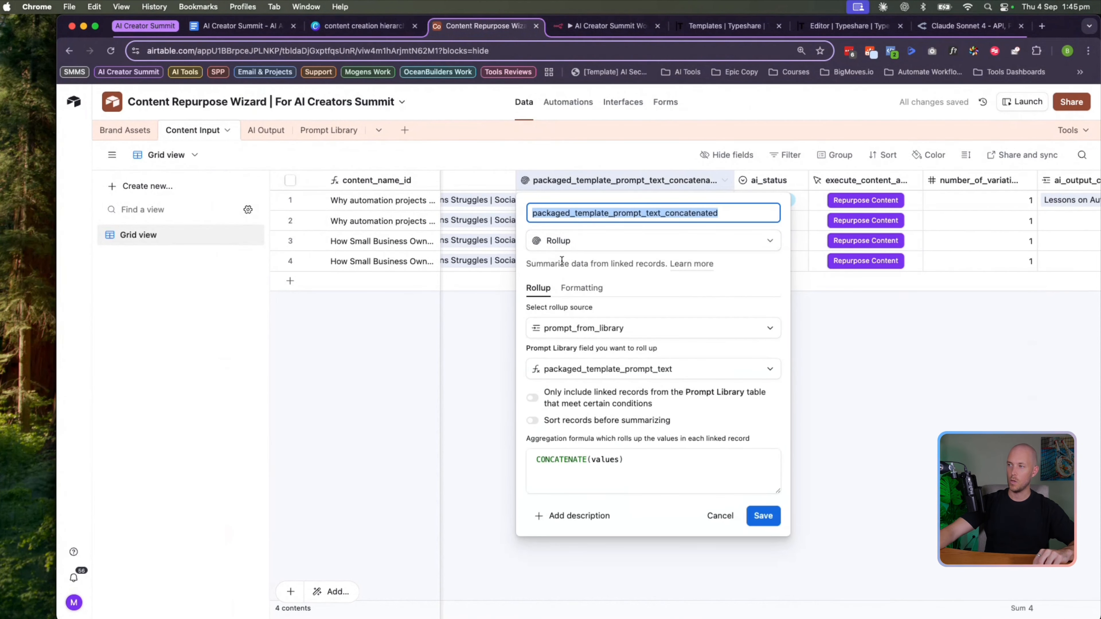
{"action": "left_click", "coordinate": [479, 206]}
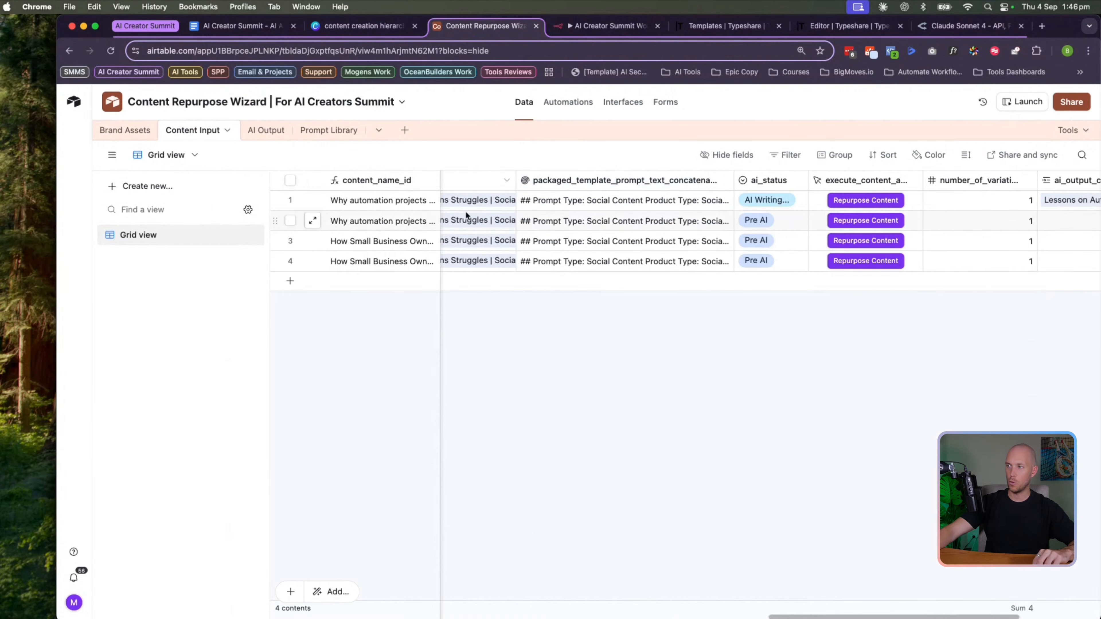
Expand row 1's concatenated prompt text and scroll through the full templates
{"action": "left_click", "coordinate": [476, 200]}
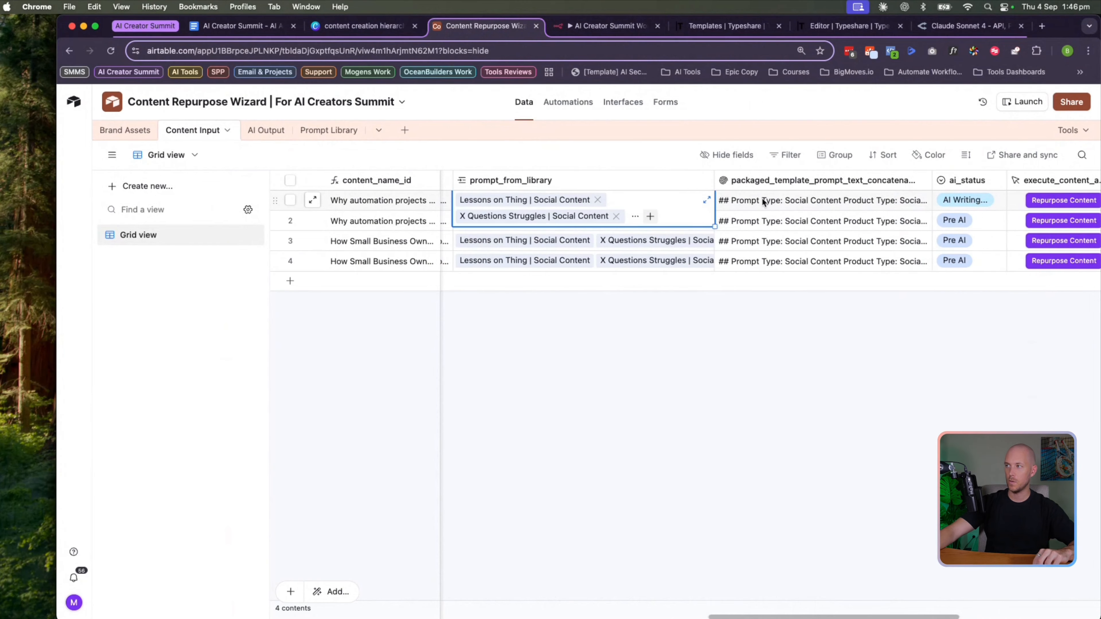
{"action": "left_click", "coordinate": [880, 201]}
{"action": "left_click", "coordinate": [924, 200]}
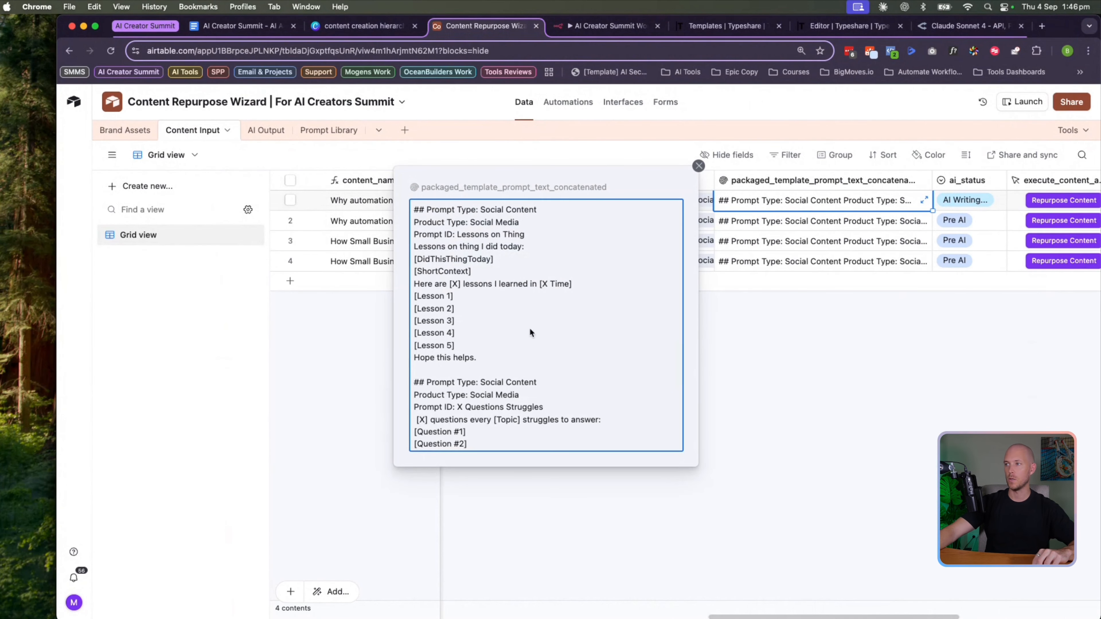
{"action": "scroll", "coordinate": [467, 262], "scroll_direction": "down", "scroll_amount": 10}
{"action": "scroll", "coordinate": [468, 260], "scroll_direction": "up", "scroll_amount": 10}
{"action": "left_click_drag", "start_coordinate": [406, 368], "coordinate": [446, 371]}
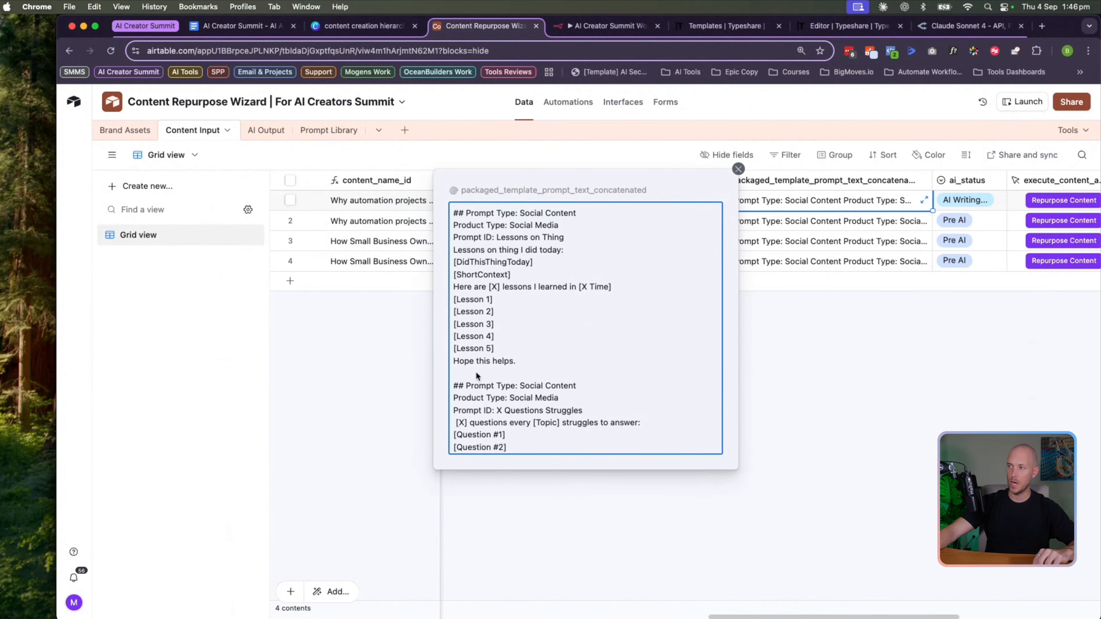
{"action": "scroll", "coordinate": [464, 375], "scroll_direction": "down", "scroll_amount": 5}
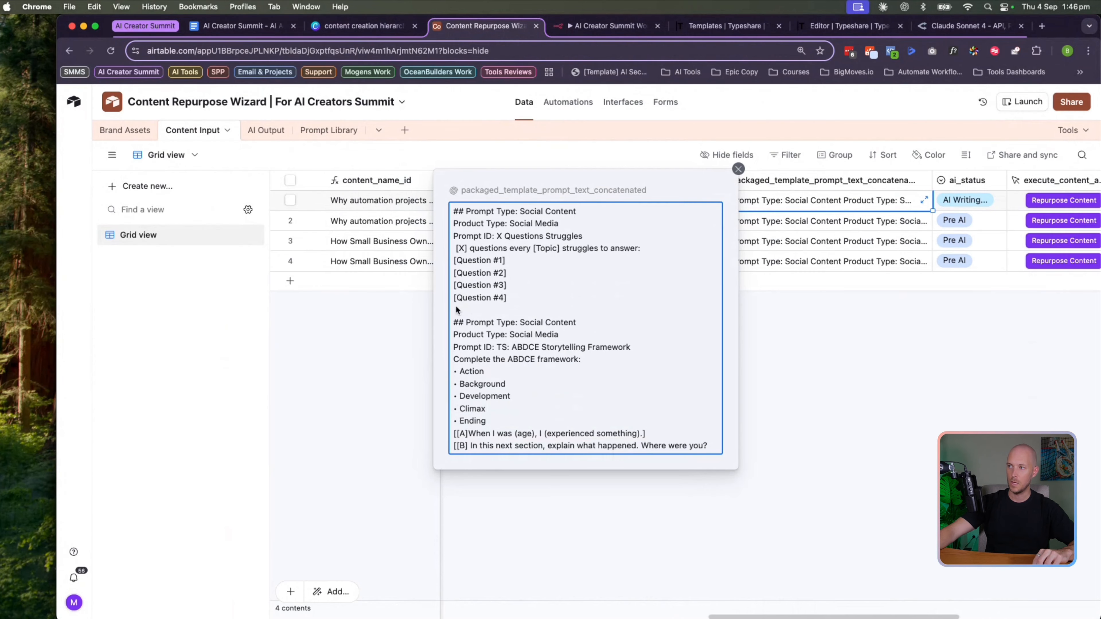
{"action": "scroll", "coordinate": [473, 393], "scroll_direction": "down", "scroll_amount": 7}
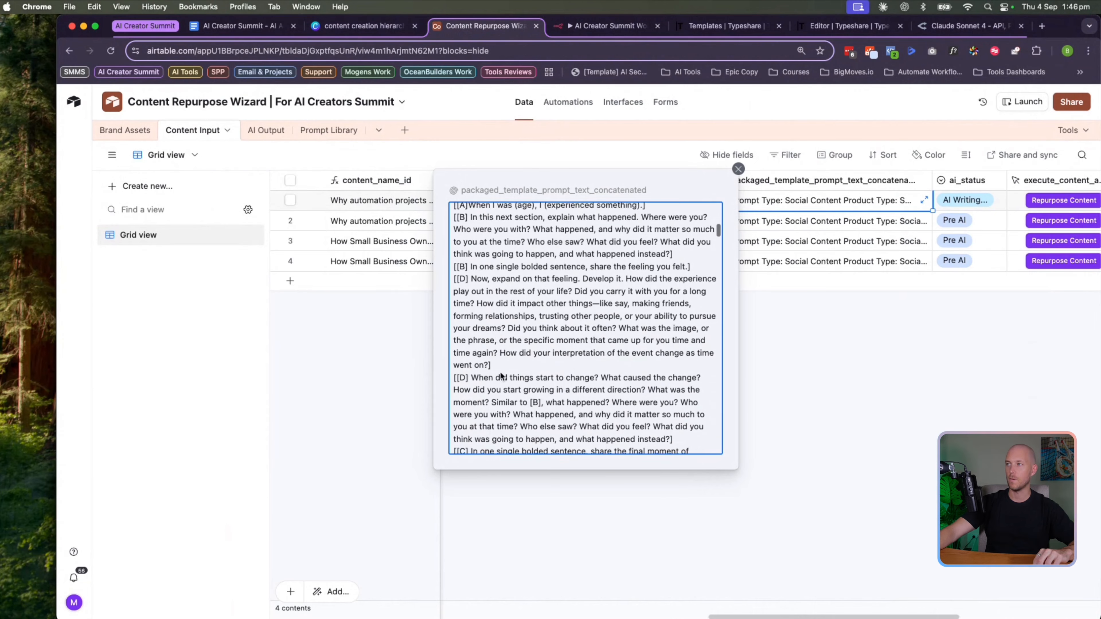
{"action": "left_click", "coordinate": [830, 364]}
Check that the packaged_template rollup uses the CONCATENATE(values) formula, leaving it unchanged
{"action": "left_click", "coordinate": [852, 231]}
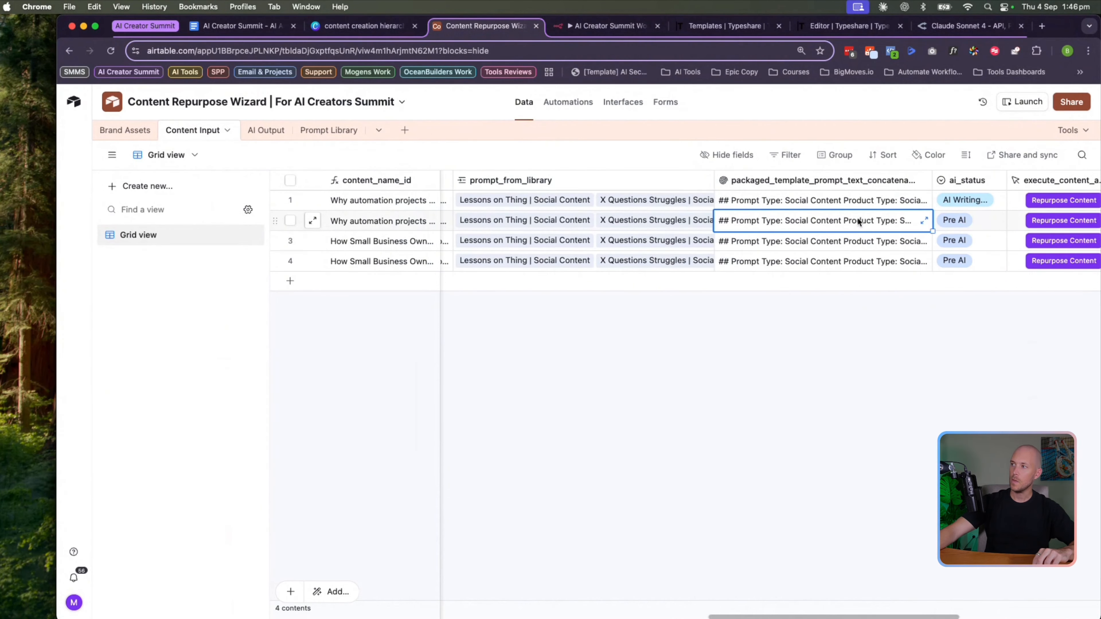
{"action": "double_click", "coordinate": [797, 189]}
{"action": "left_click", "coordinate": [576, 451]}
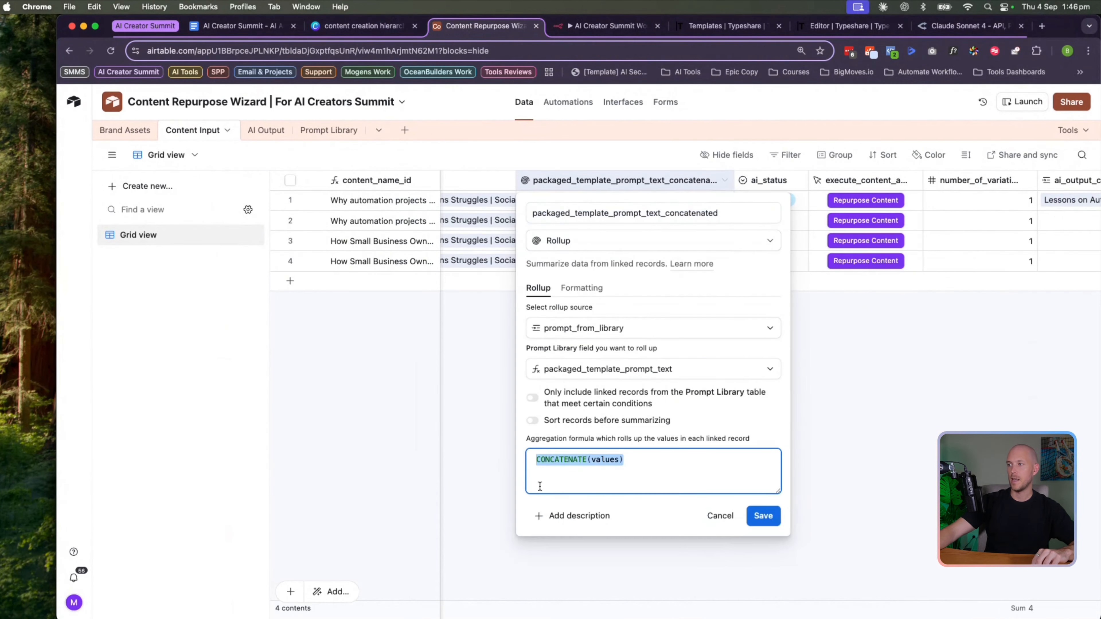
{"action": "left_click", "coordinate": [720, 519]}
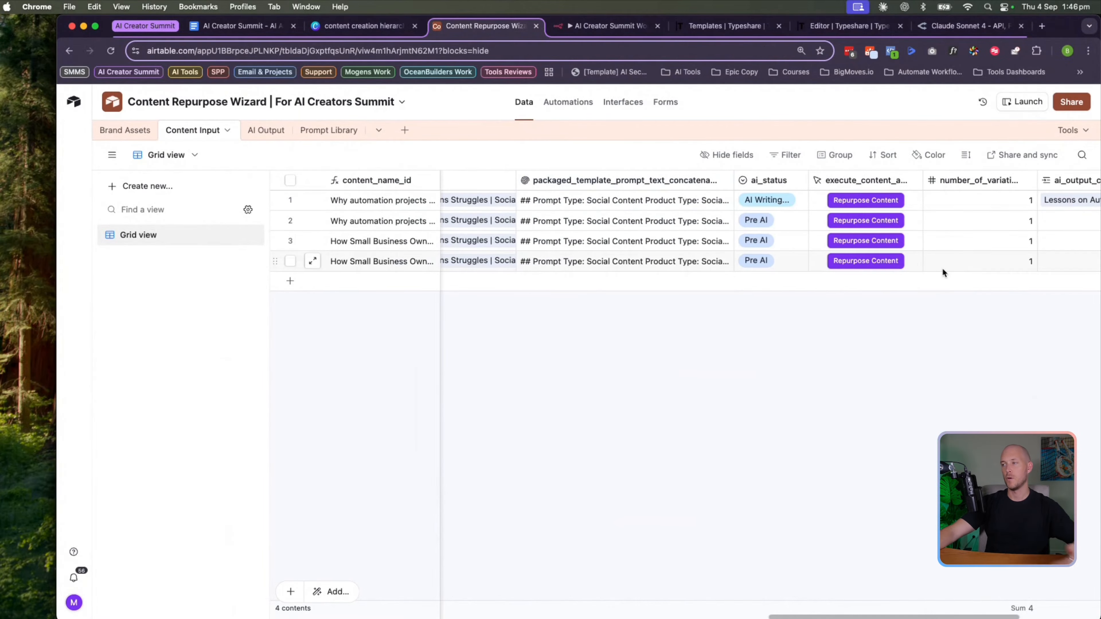
Re-expand row 1's prompt text, select the X Questions Struggles block, then return to n8n
{"action": "left_click", "coordinate": [713, 205]}
{"action": "left_click", "coordinate": [726, 200]}
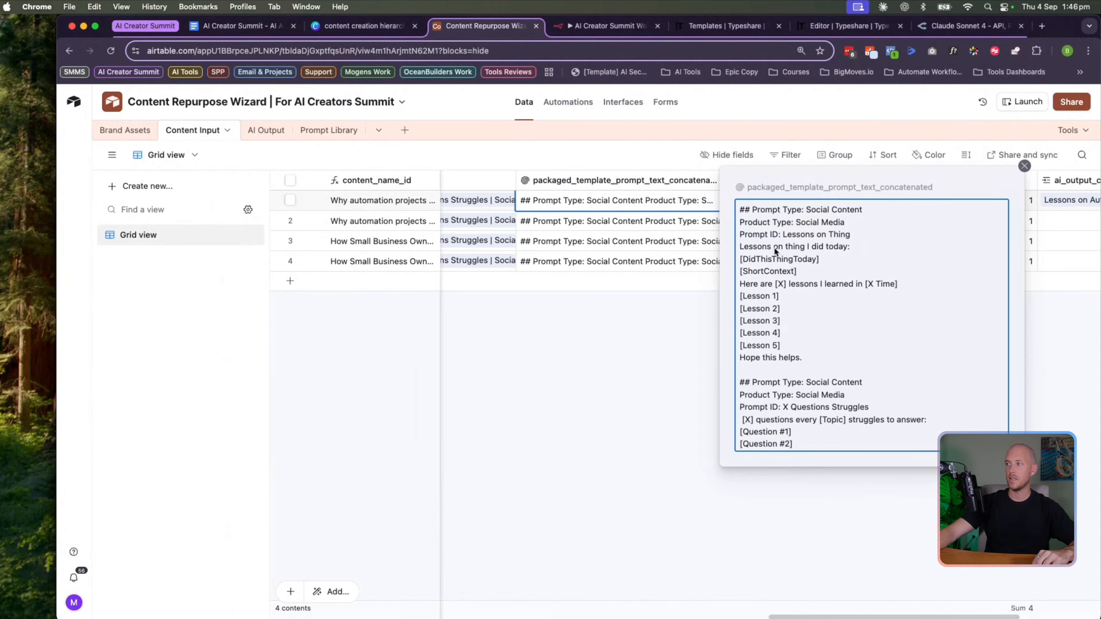
{"action": "left_click_drag", "start_coordinate": [802, 357], "coordinate": [722, 202]}
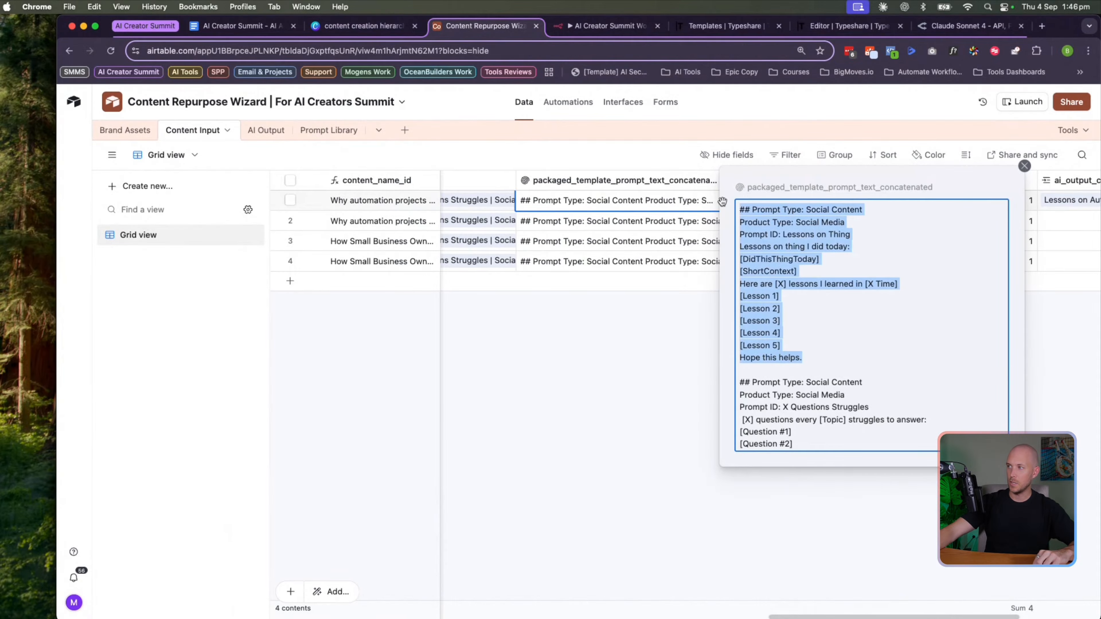
{"action": "scroll", "coordinate": [775, 350], "scroll_direction": "down", "scroll_amount": 3}
{"action": "left_click_drag", "start_coordinate": [796, 337], "coordinate": [739, 250]}
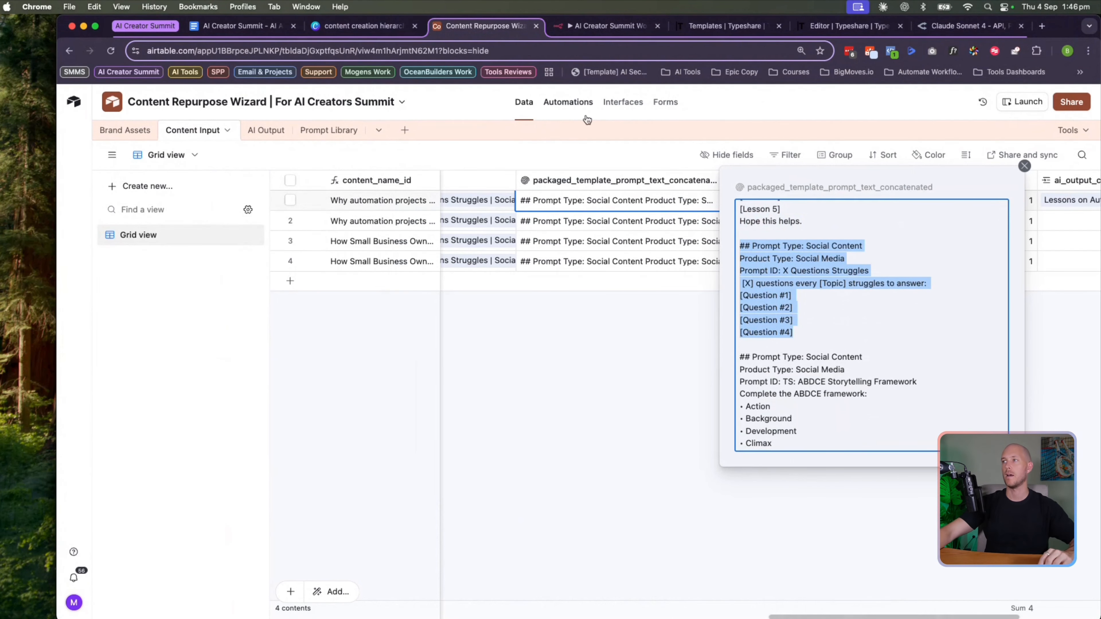
{"action": "left_click", "coordinate": [607, 26]}
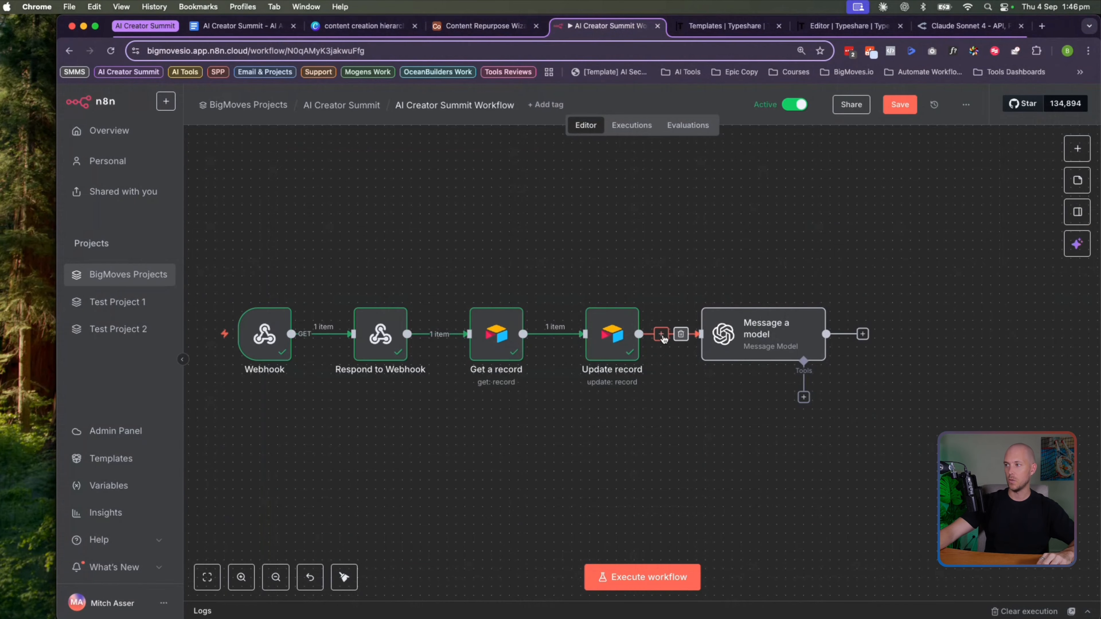
Insert a Code node between Update record and Message a model
{"action": "left_click", "coordinate": [662, 335]}
{"action": "type", "text": "code"}
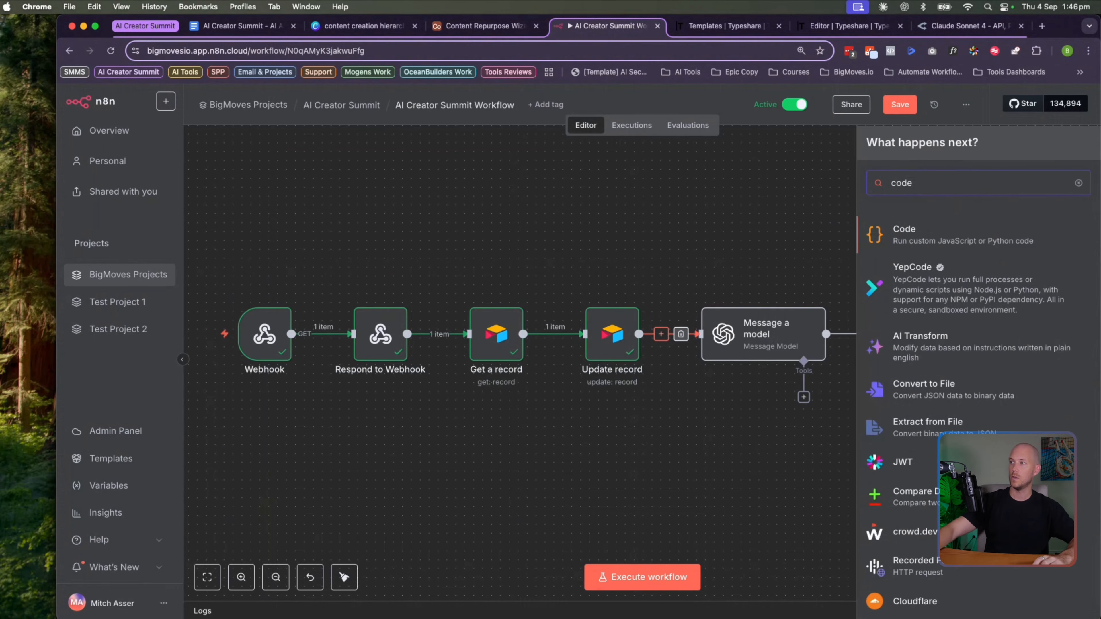
{"action": "key", "text": "Return"}
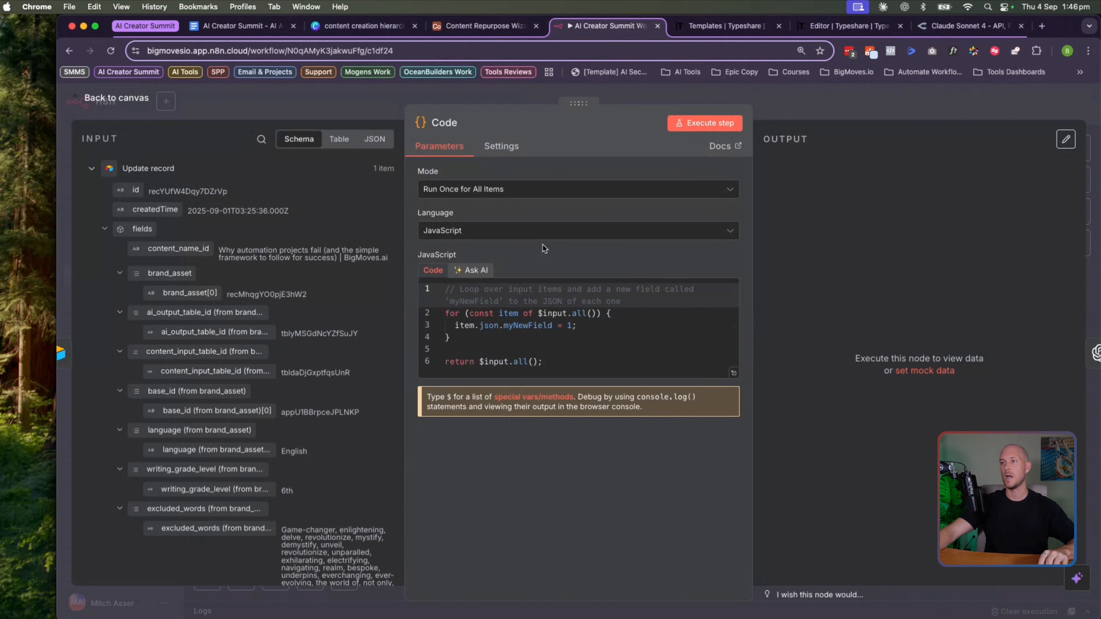
Replace the sample code with the packaged_template_prompt_text_concatenated expression and copy it for ChatGPT
{"action": "scroll", "coordinate": [131, 278], "scroll_direction": "down", "scroll_amount": 15}
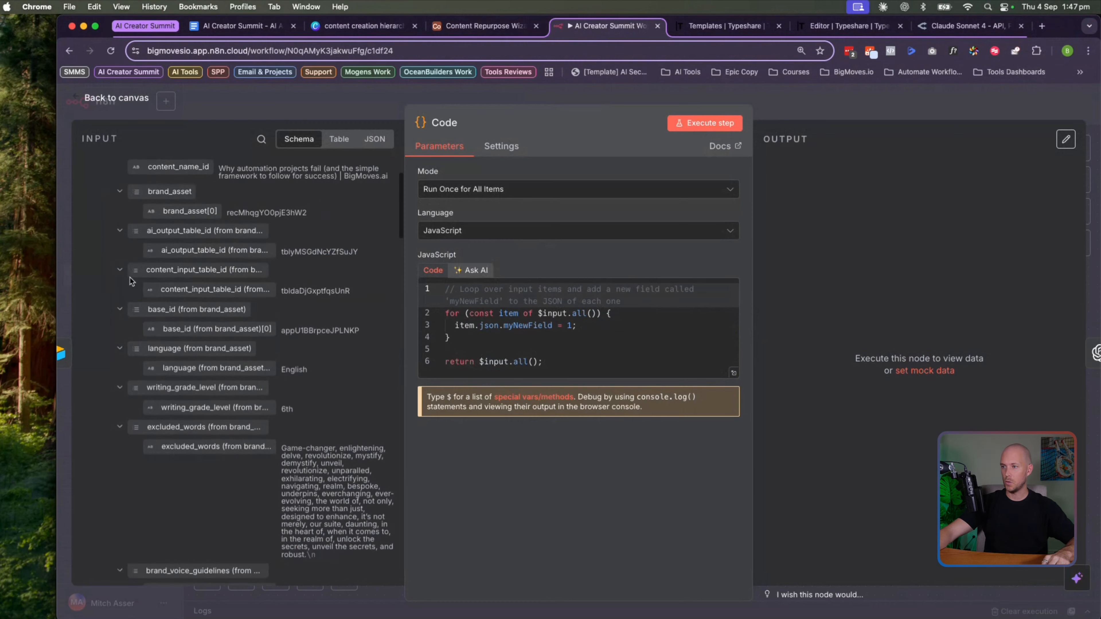
{"action": "scroll", "coordinate": [147, 339], "scroll_direction": "down", "scroll_amount": 20}
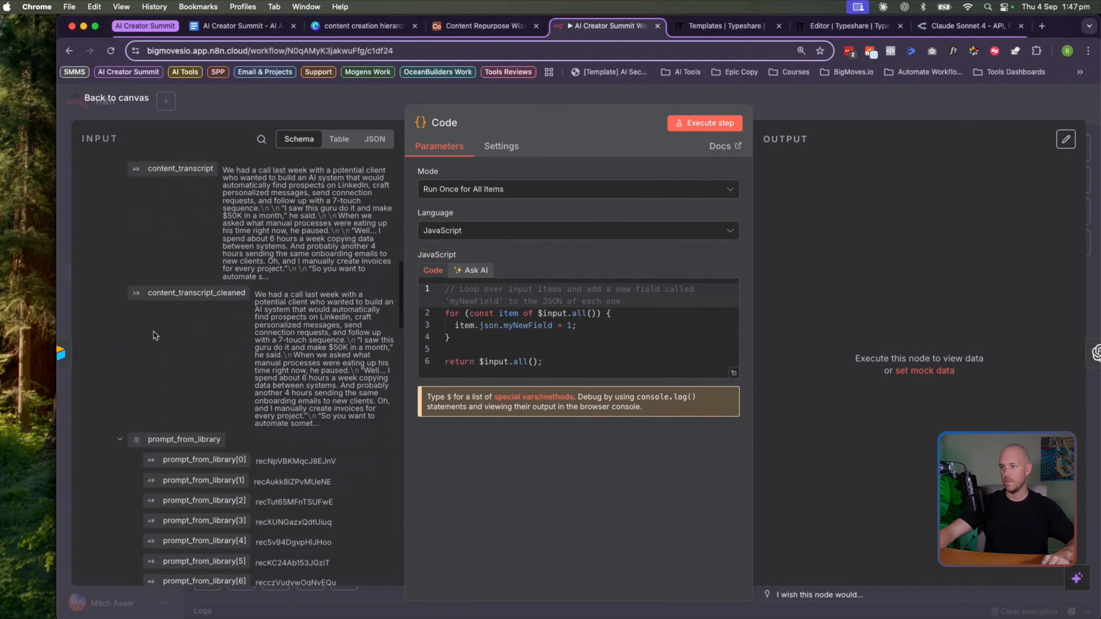
{"action": "scroll", "coordinate": [151, 327], "scroll_direction": "down", "scroll_amount": 2}
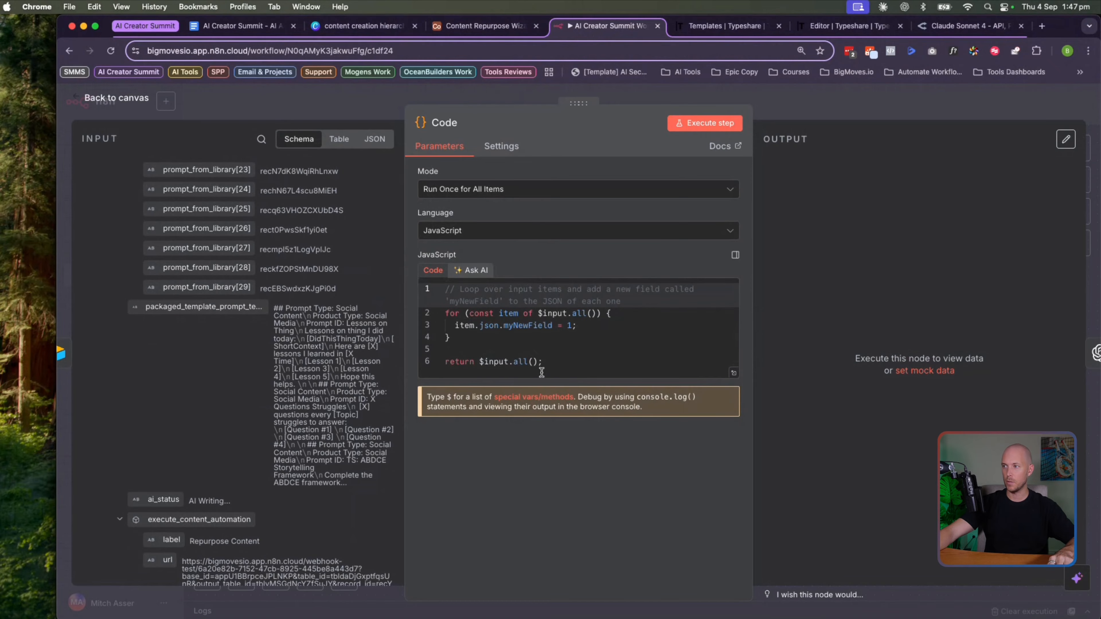
{"action": "left_click_drag", "start_coordinate": [542, 361], "coordinate": [401, 264]}
{"action": "key", "text": "BackSpace"}
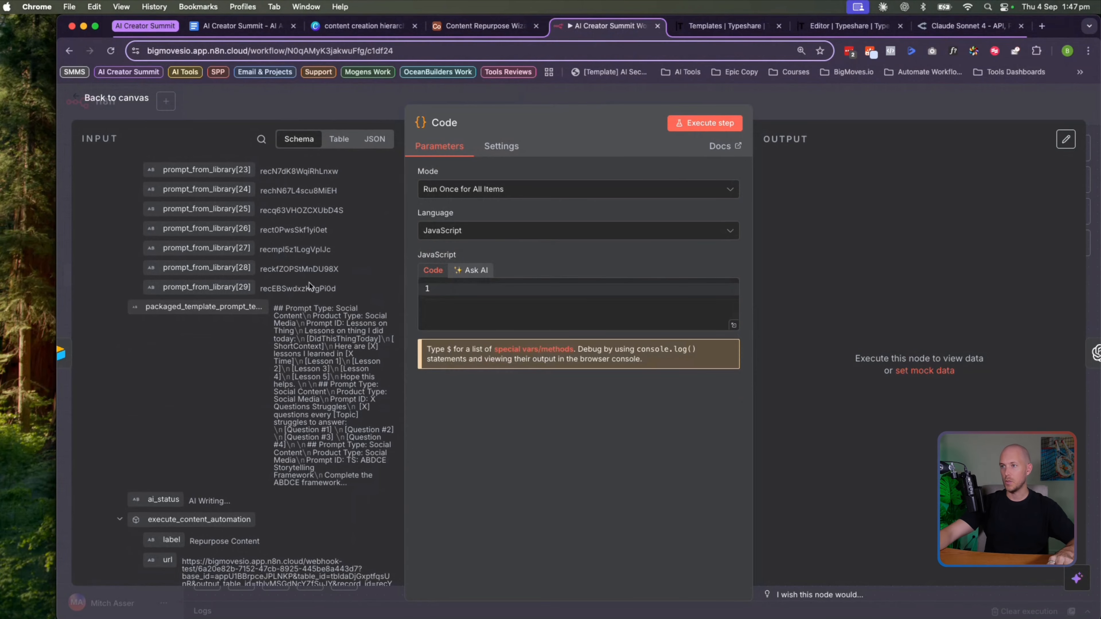
{"action": "left_click_drag", "start_coordinate": [204, 306], "coordinate": [491, 303]}
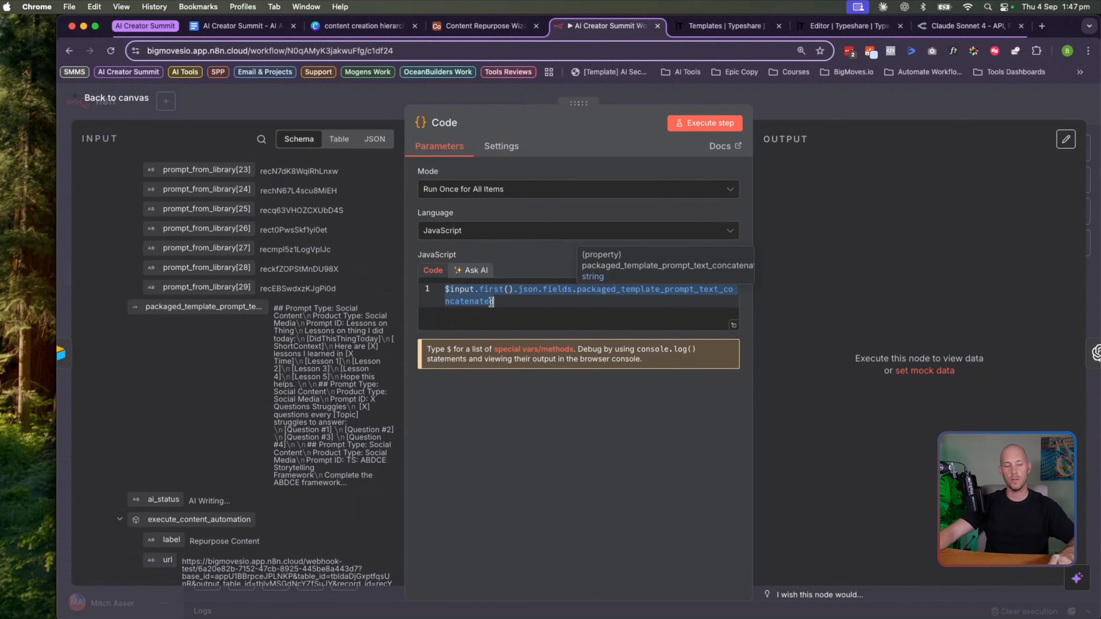
{"action": "left_click", "coordinate": [513, 304]}
{"action": "key", "text": "super+a"}
{"action": "key", "text": "super+c"}
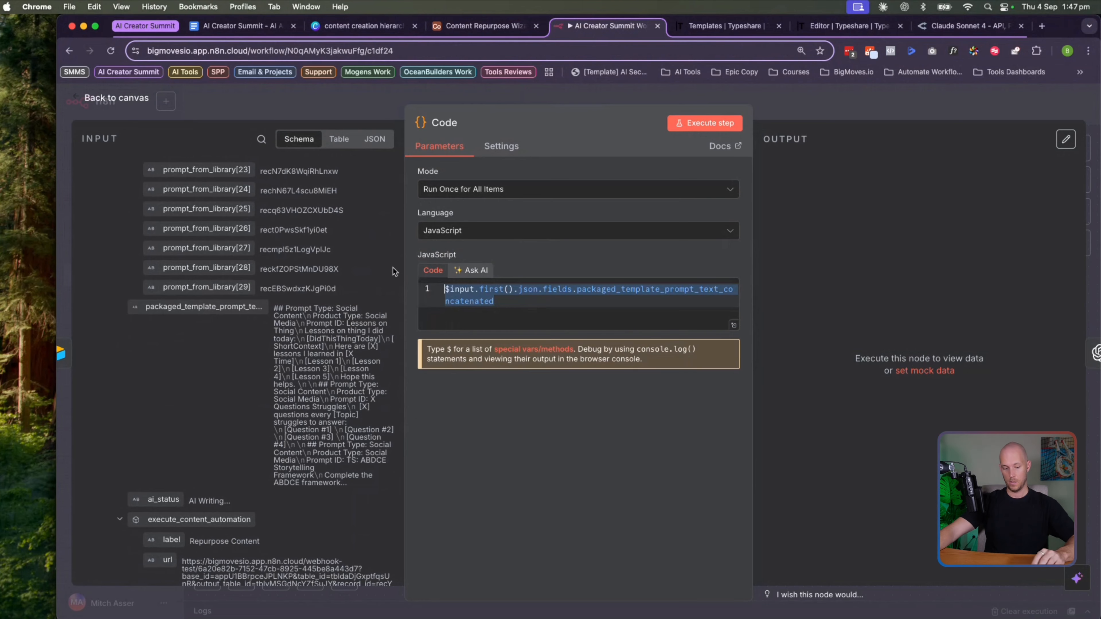
{"action": "left_click", "coordinate": [385, 599]}
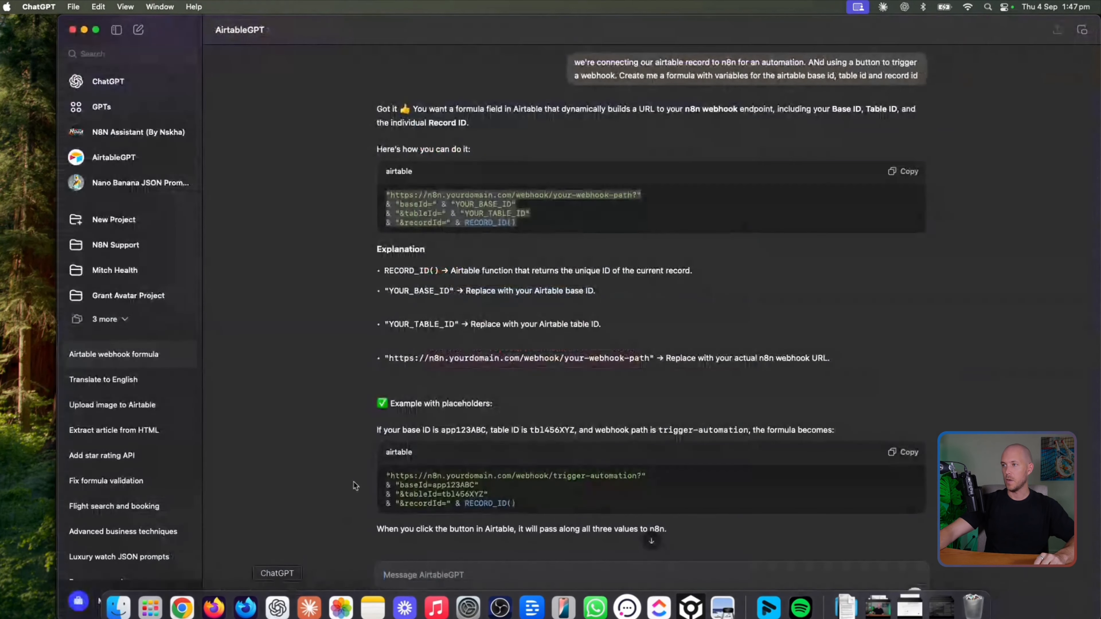
Ask AirtableGPT, quoting the pasted variable, for code that splits the concatenated templates
{"action": "scroll", "coordinate": [426, 548], "scroll_direction": "down", "scroll_amount": 3}
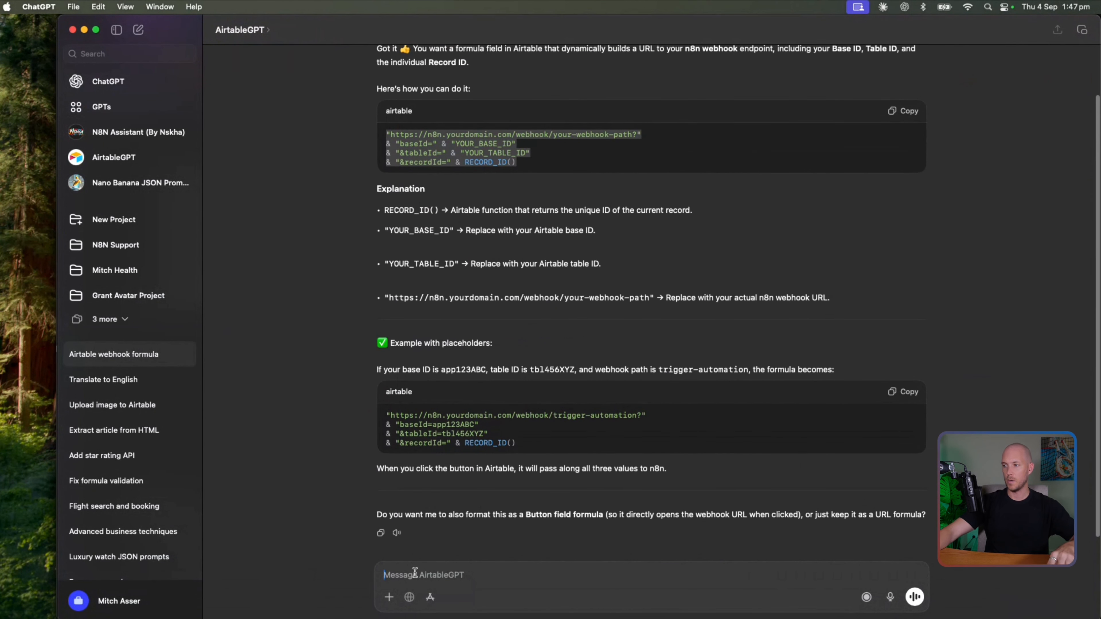
{"action": "type", "text": "Next part of the workflo"}
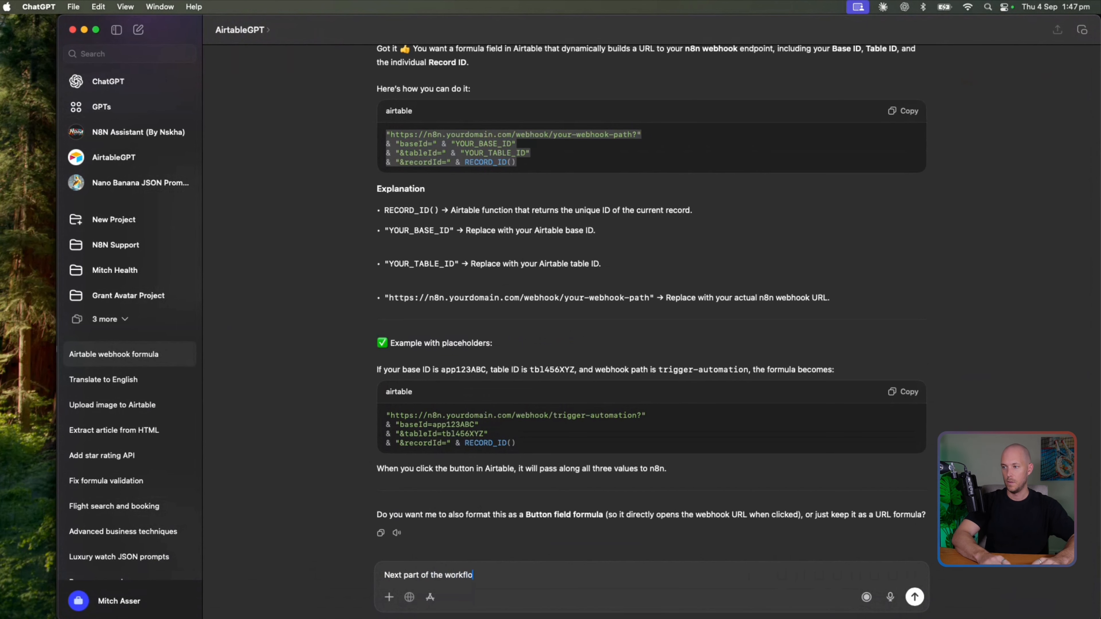
{"action": "type", "text": "w."}
{"action": "key", "text": "shift+Return"}
{"action": "type", "text": "We have this"}
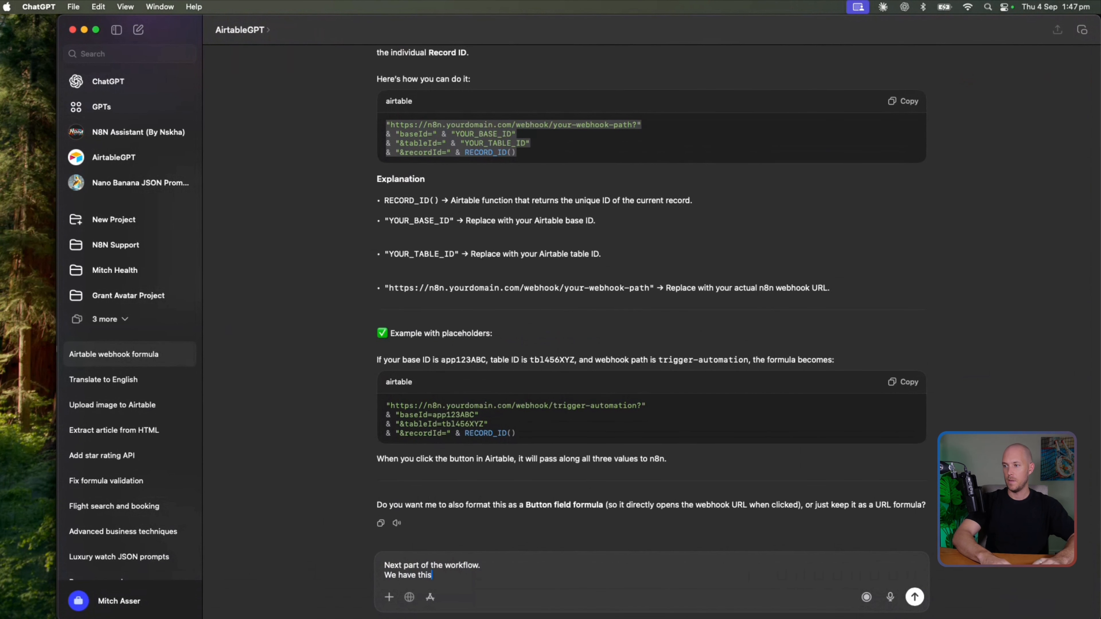
{"action": "type", "text": " variable"}
{"action": "key", "text": "super+v"}
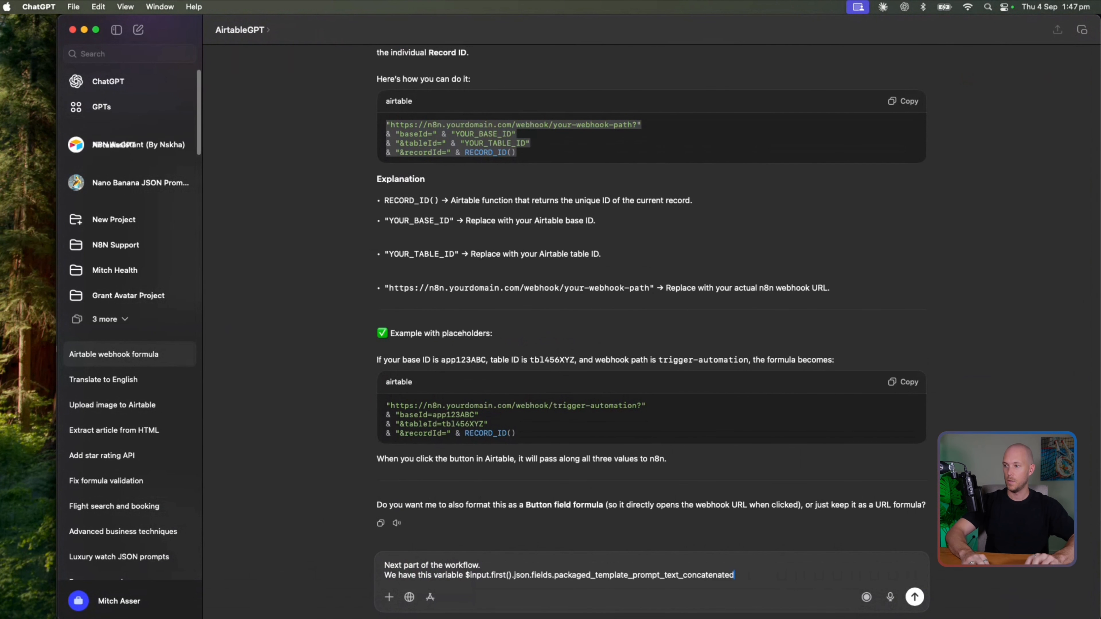
{"action": "key", "text": "shift+Return"}
{"action": "key", "text": "shift+Return"}
{"action": "type", "text": "It cu"}
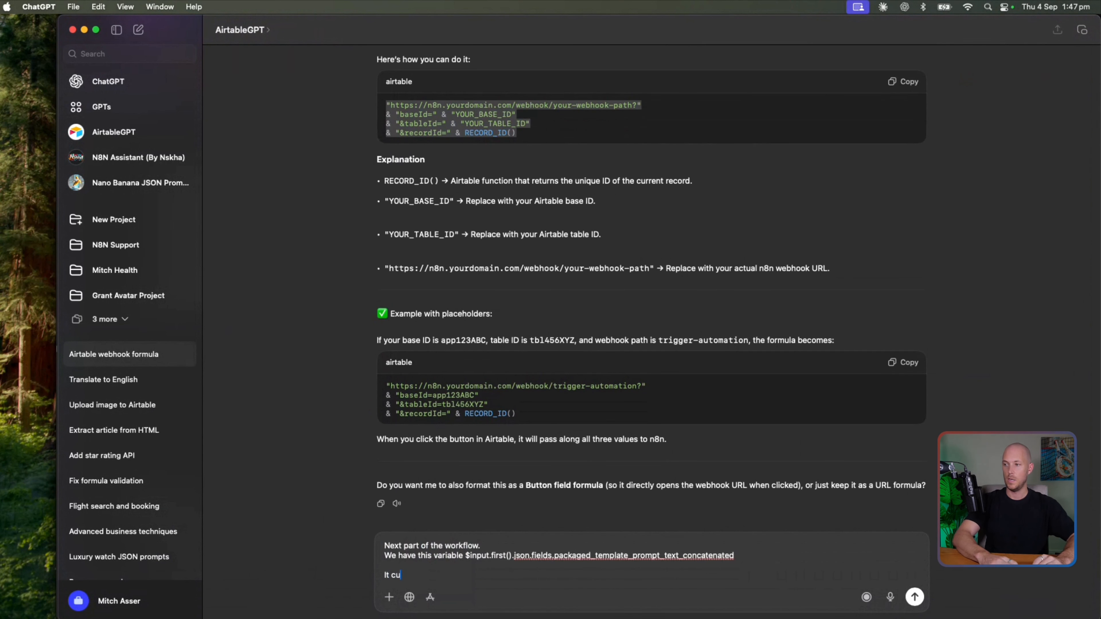
{"action": "type", "text": "rrently contains templates split by two new lines (\\n\\n"}
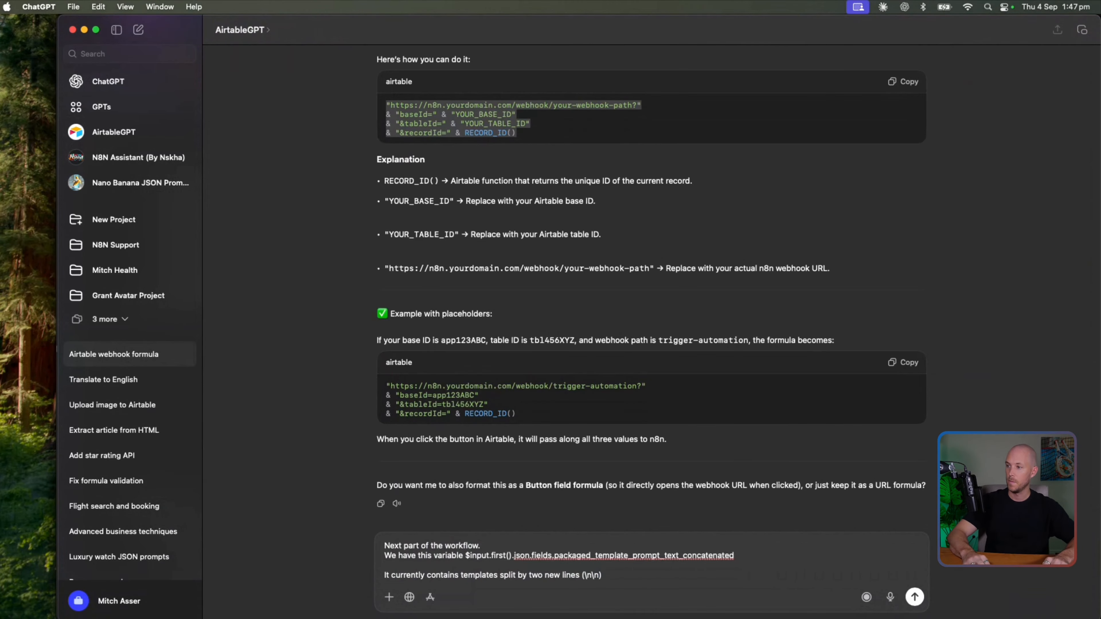
{"action": "key", "text": "shift+Return"}
{"action": "type", "text": "We want to split each template into individual items"}
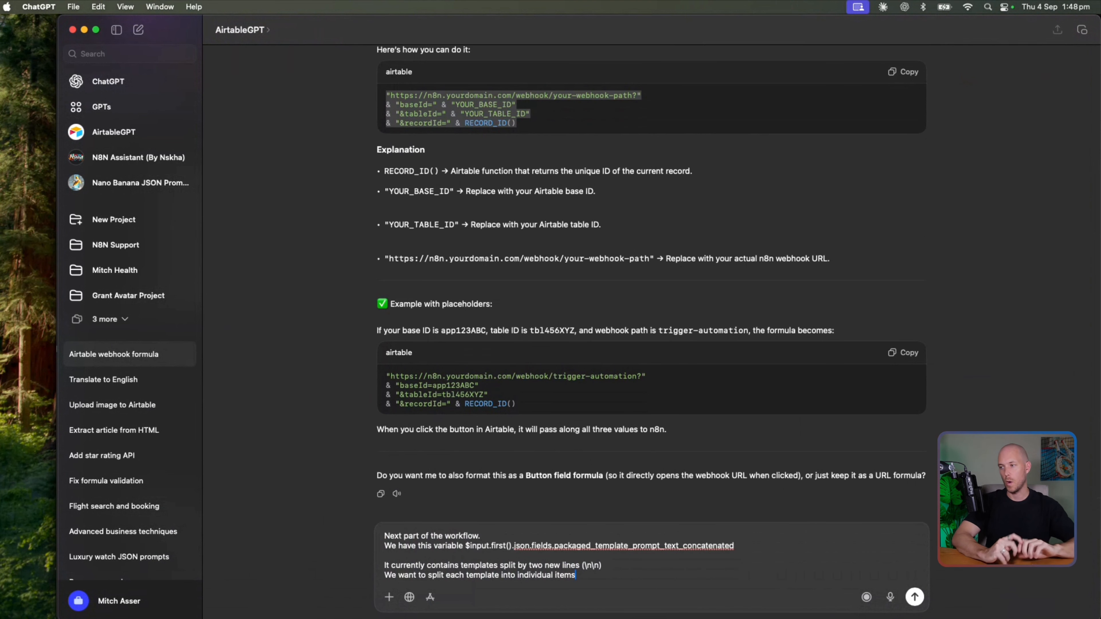
{"action": "key", "text": "shift+Return"}
{"action": "key", "text": "shift+Return"}
{"action": "type", "text": "Crea"}
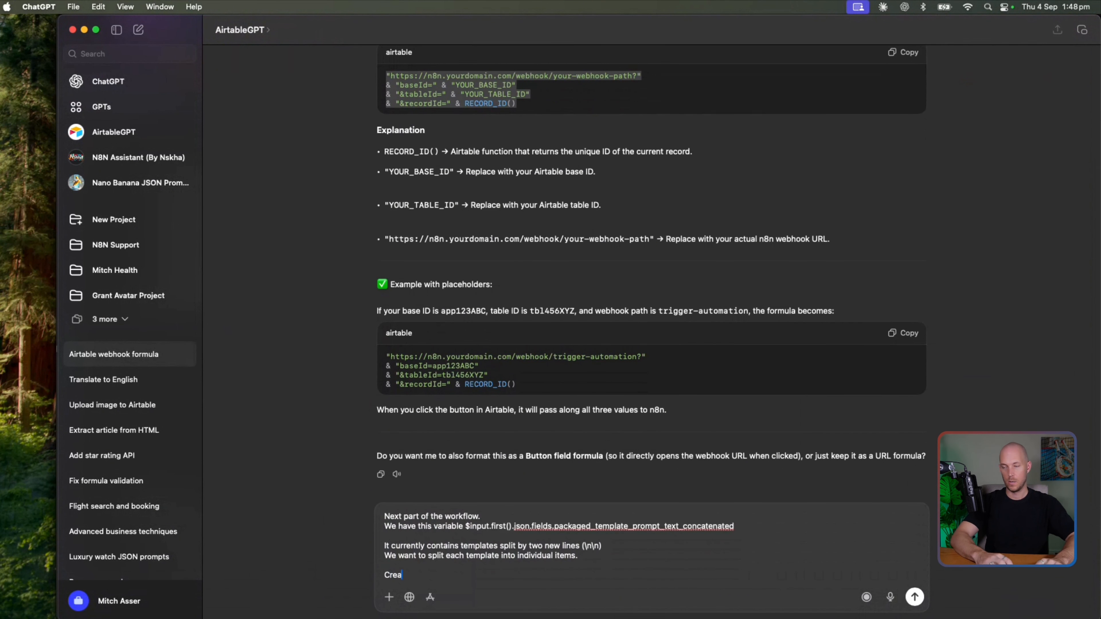
{"action": "type", "text": "te us some code that allows that"}
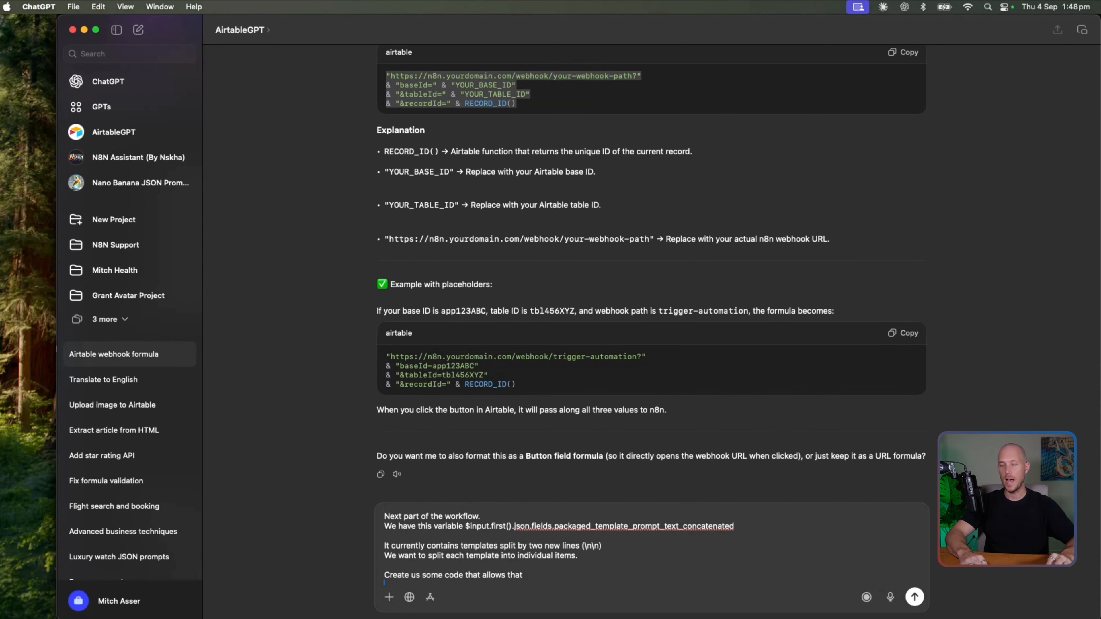
{"action": "key", "text": "Return"}
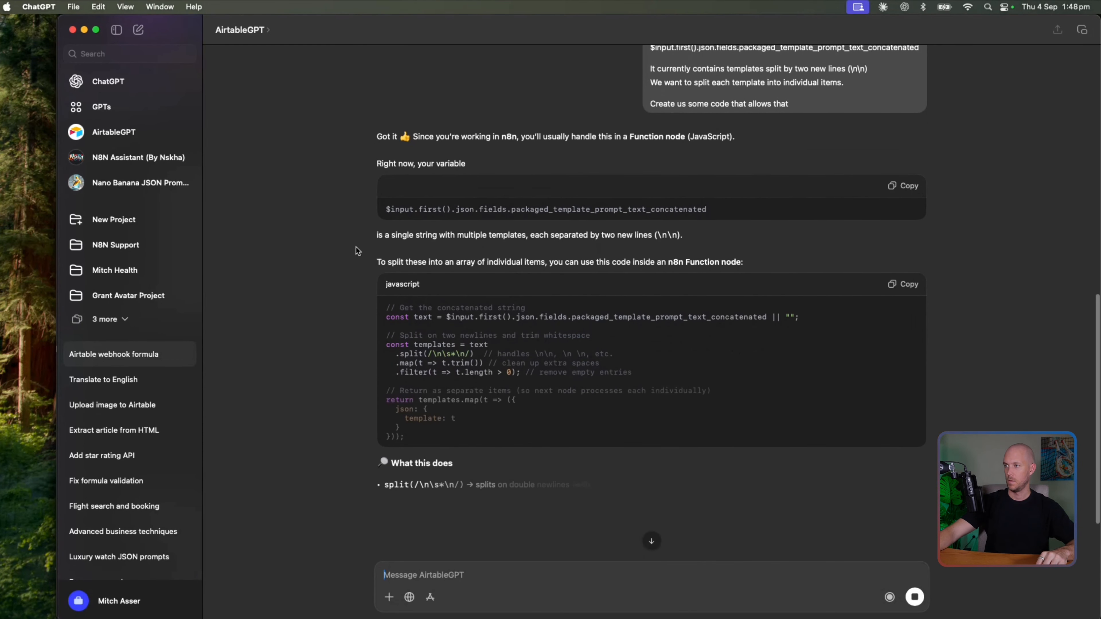
Copy the returned JavaScript and paste it into the n8n Code node
{"action": "left_click", "coordinate": [906, 286]}
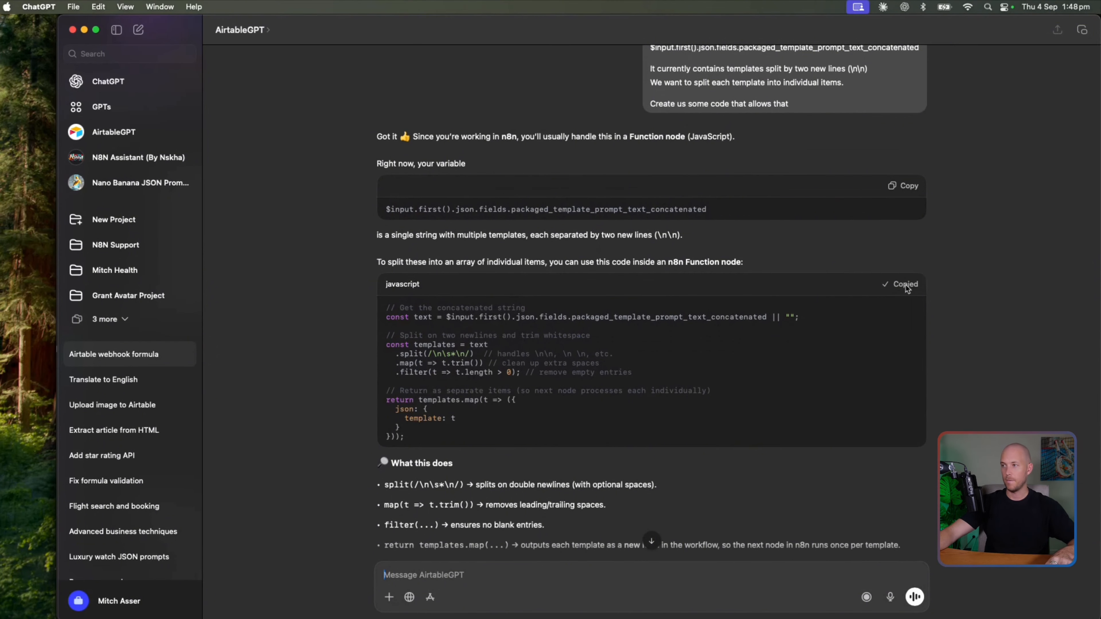
{"action": "key", "text": "super+Tab"}
{"action": "key", "text": "super+v"}
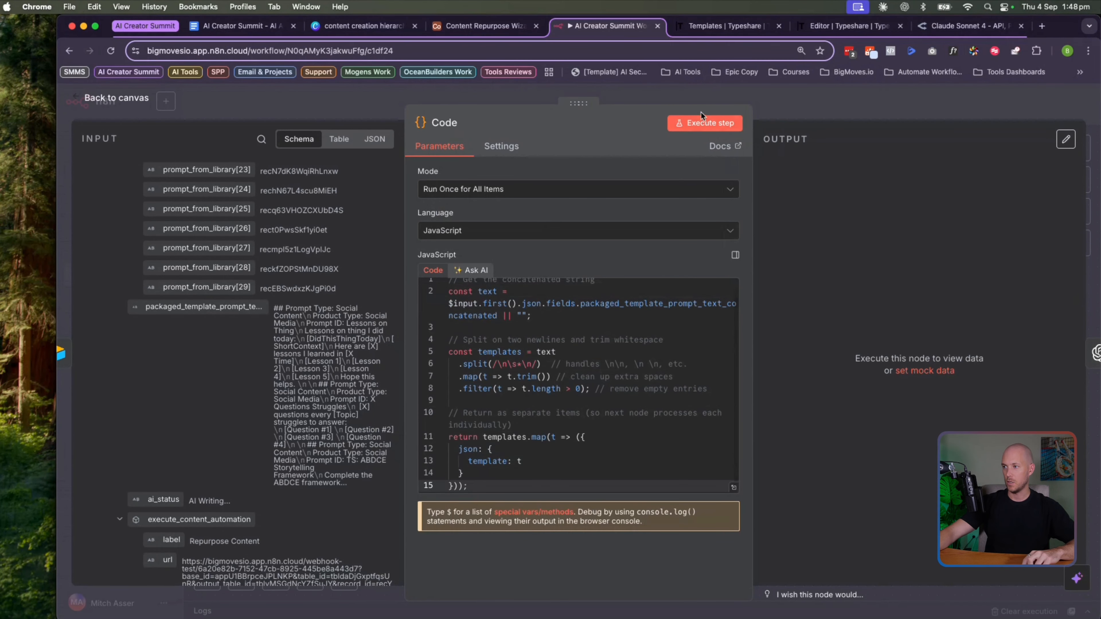
Run the Code node and compare its output templates in table and schema views
{"action": "left_click", "coordinate": [693, 125]}
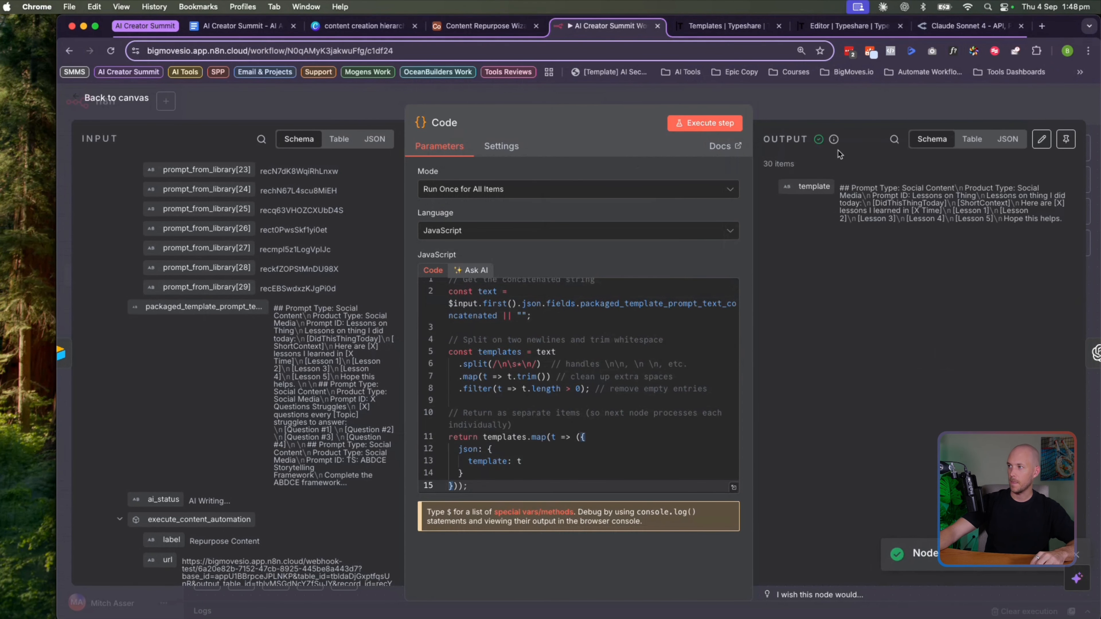
{"action": "left_click", "coordinate": [972, 139]}
{"action": "scroll", "coordinate": [809, 246], "scroll_direction": "down", "scroll_amount": 2}
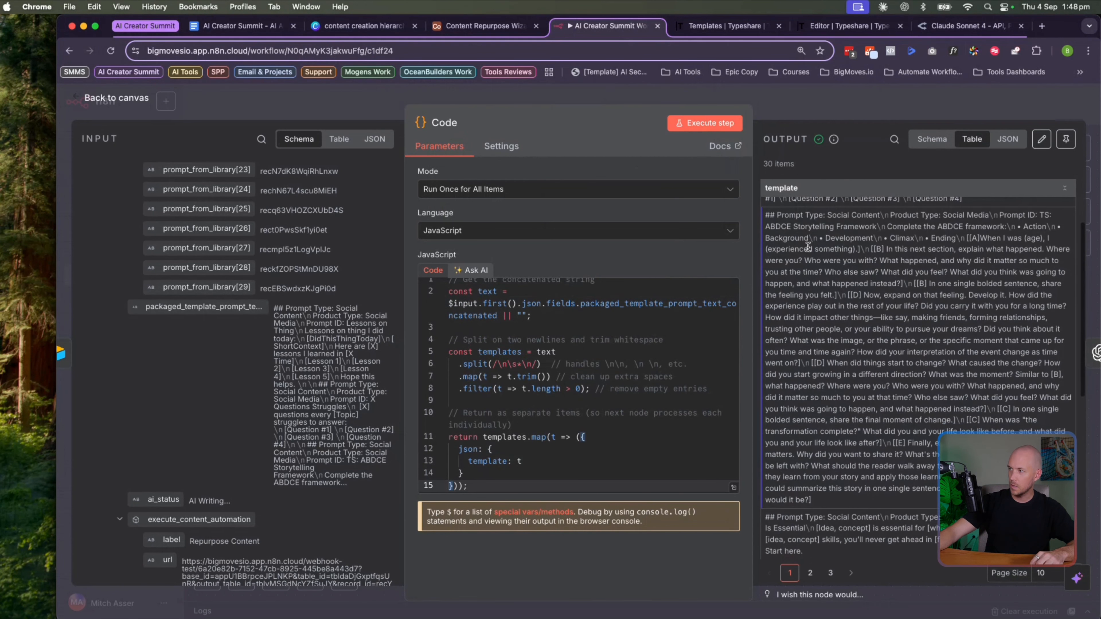
{"action": "left_click", "coordinate": [932, 139]}
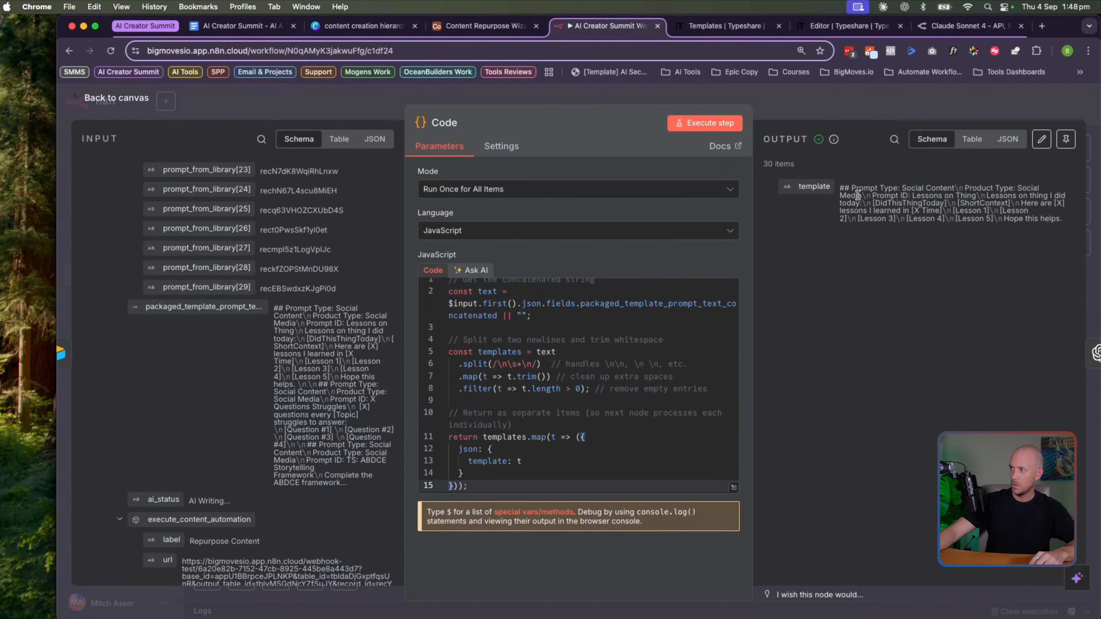
{"action": "left_click", "coordinate": [971, 139]}
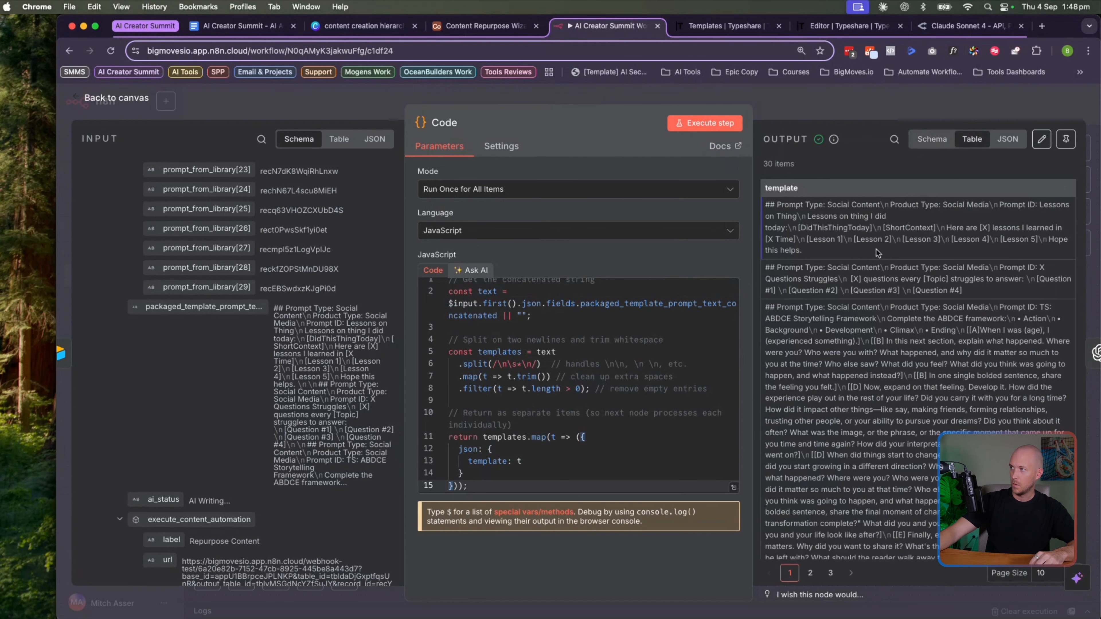
{"action": "left_click", "coordinate": [932, 140]}
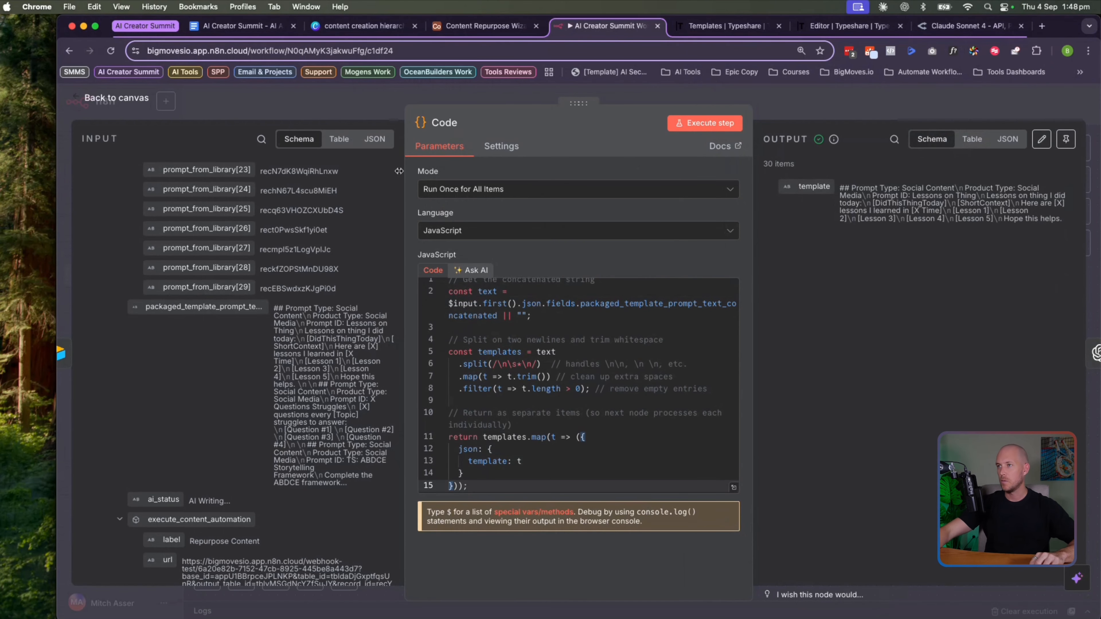
Inspect the 30 template items as JSON, then go back to the canvas
{"action": "left_click", "coordinate": [1006, 149]}
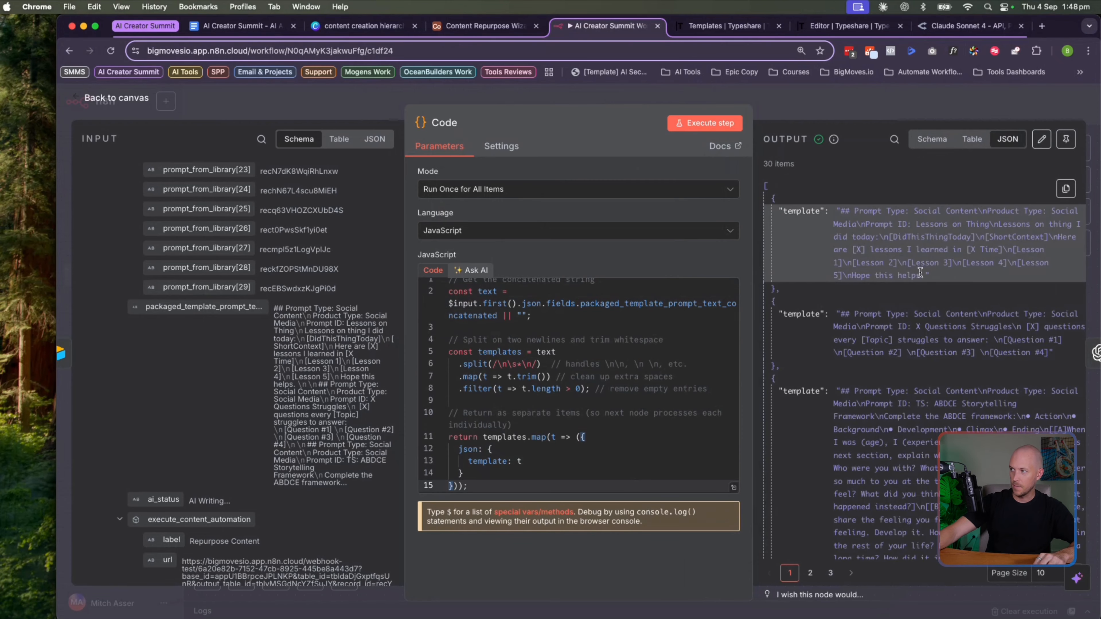
{"action": "left_click_drag", "start_coordinate": [923, 275], "coordinate": [840, 213]}
{"action": "left_click", "coordinate": [840, 214]}
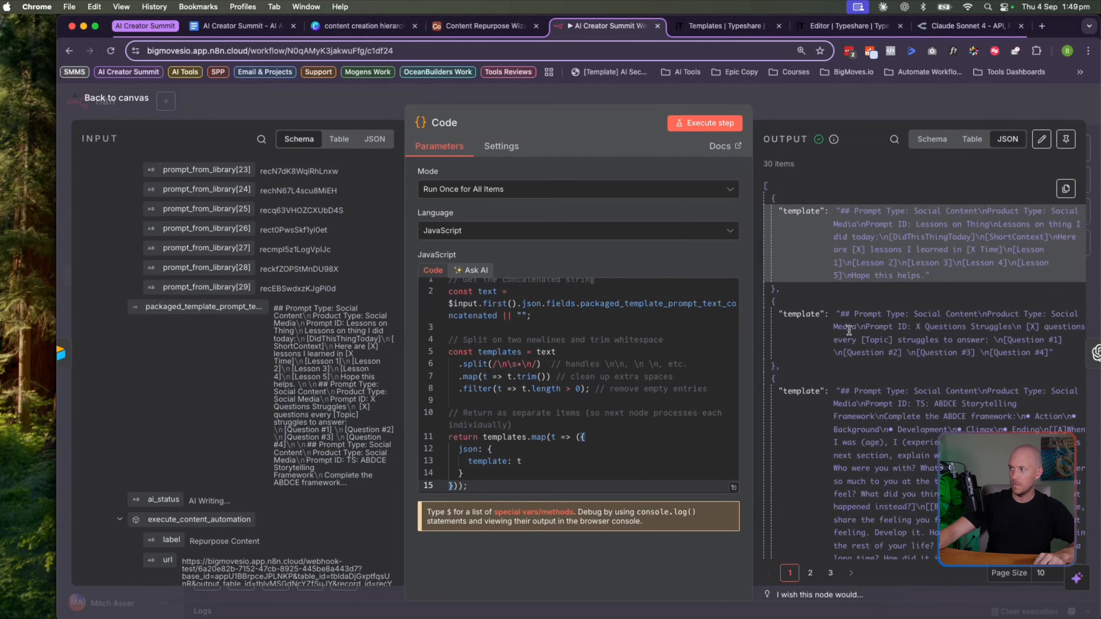
{"action": "left_click_drag", "start_coordinate": [832, 314], "coordinate": [1053, 353]}
{"action": "left_click", "coordinate": [836, 418]}
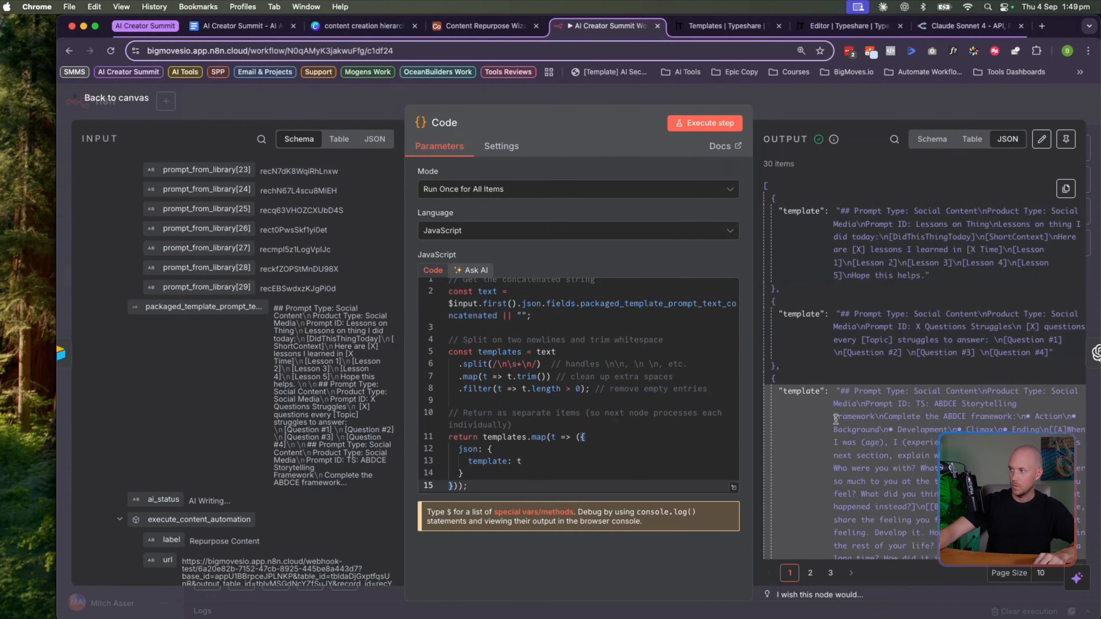
{"action": "scroll", "coordinate": [837, 414], "scroll_direction": "down", "scroll_amount": 4}
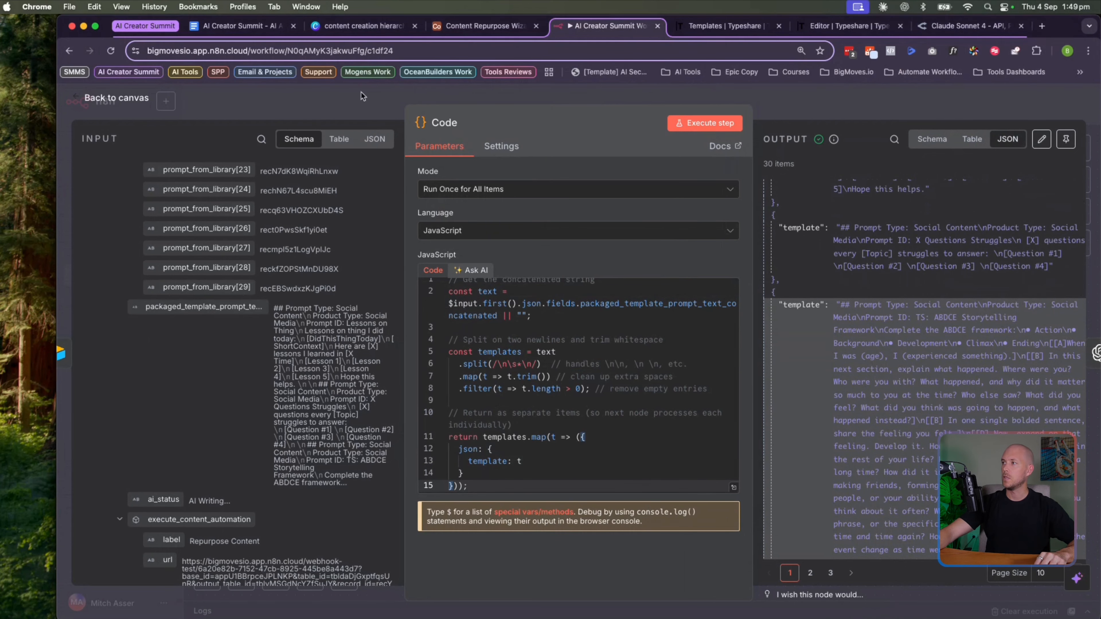
{"action": "left_click", "coordinate": [110, 100]}
{"action": "scroll", "coordinate": [672, 321], "scroll_direction": "right", "scroll_amount": 5}
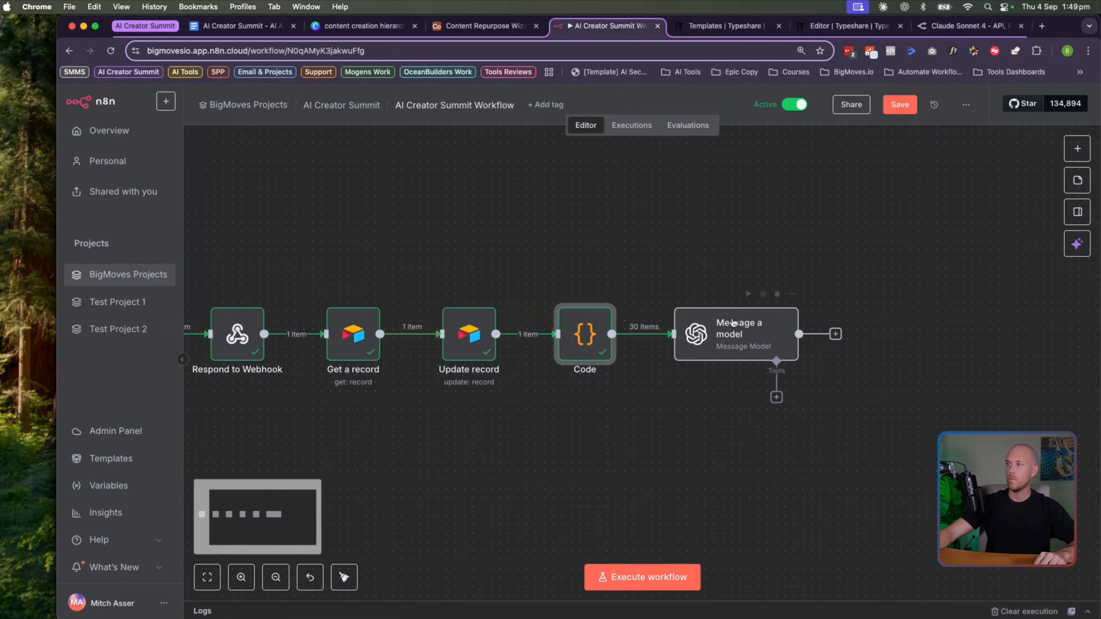
Open Message a model, execute the step, and view its full prompt
{"action": "double_click", "coordinate": [702, 334]}
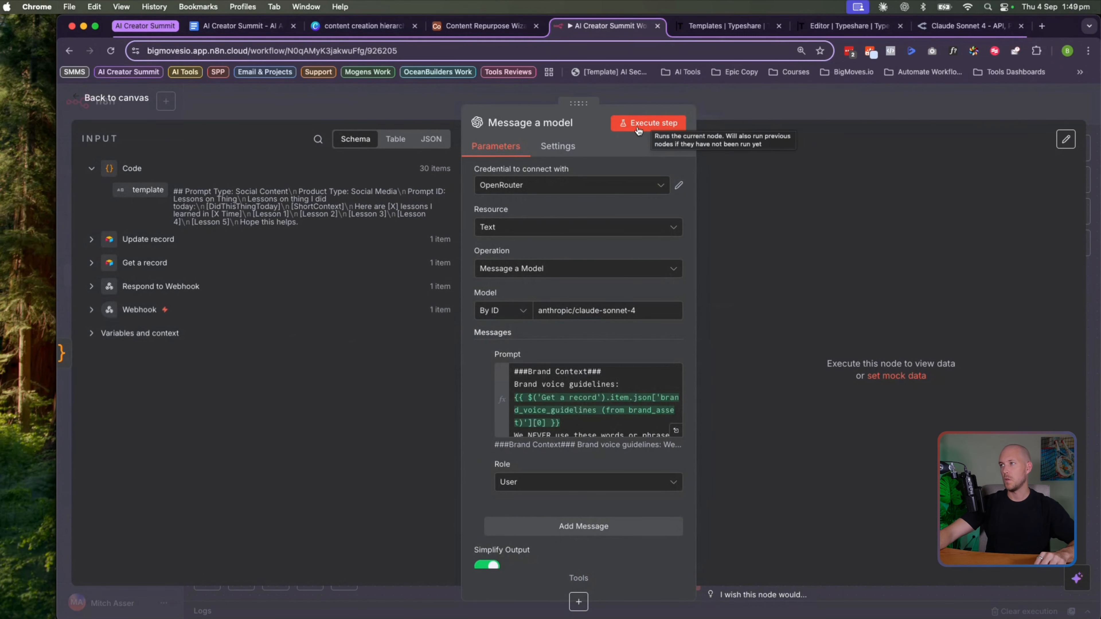
{"action": "left_click", "coordinate": [641, 125]}
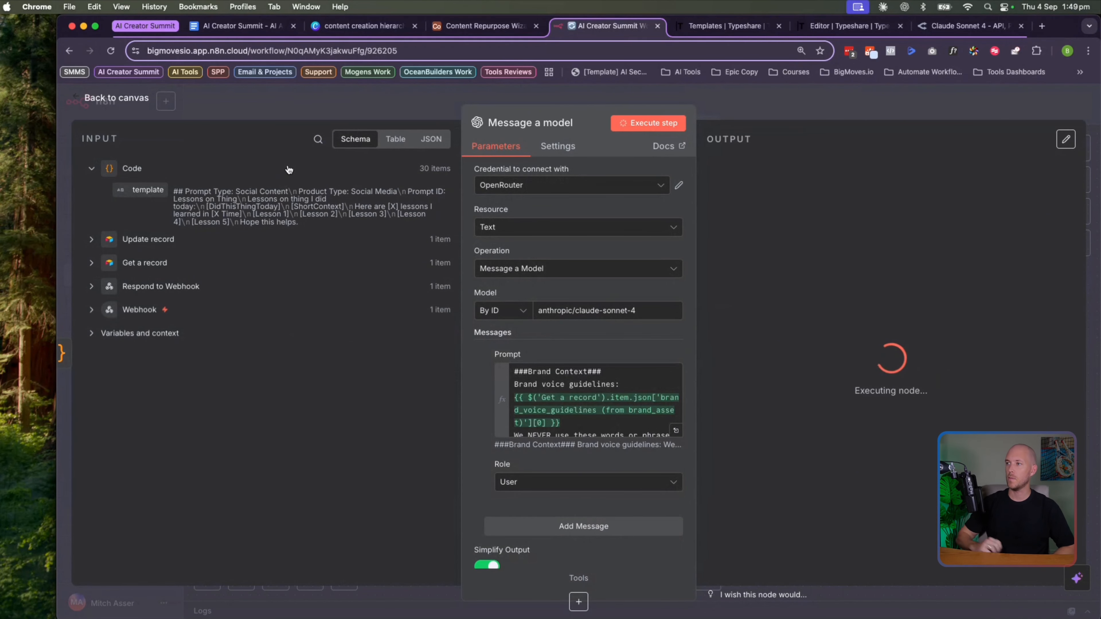
{"action": "left_click", "coordinate": [675, 430]}
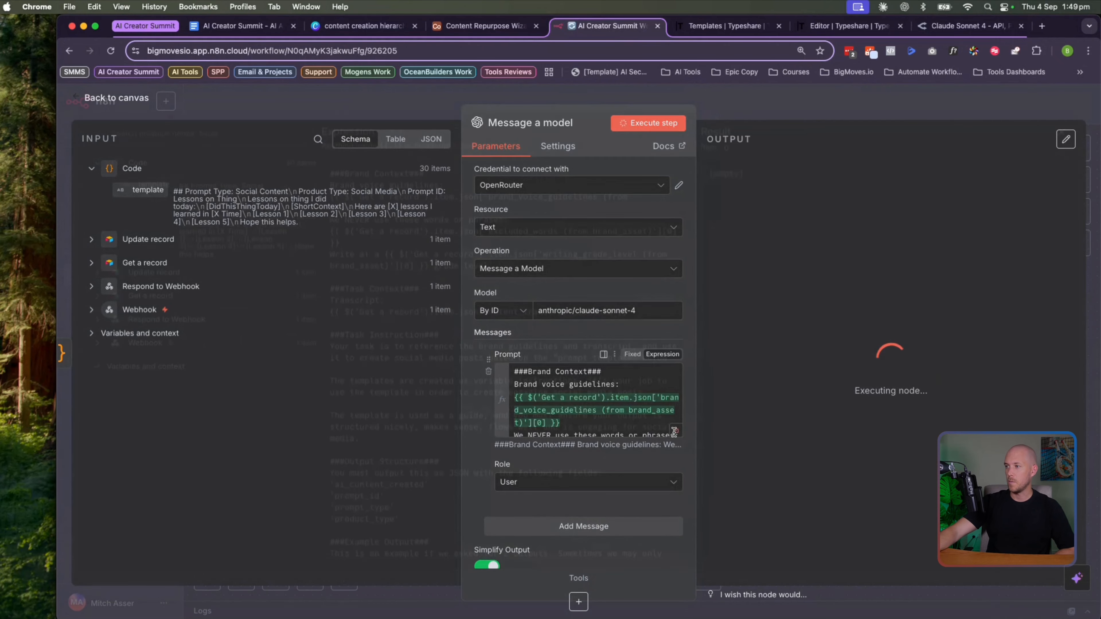
{"action": "scroll", "coordinate": [401, 291], "scroll_direction": "down", "scroll_amount": 15}
{"action": "left_click", "coordinate": [392, 494]}
{"action": "left_click", "coordinate": [376, 121]}
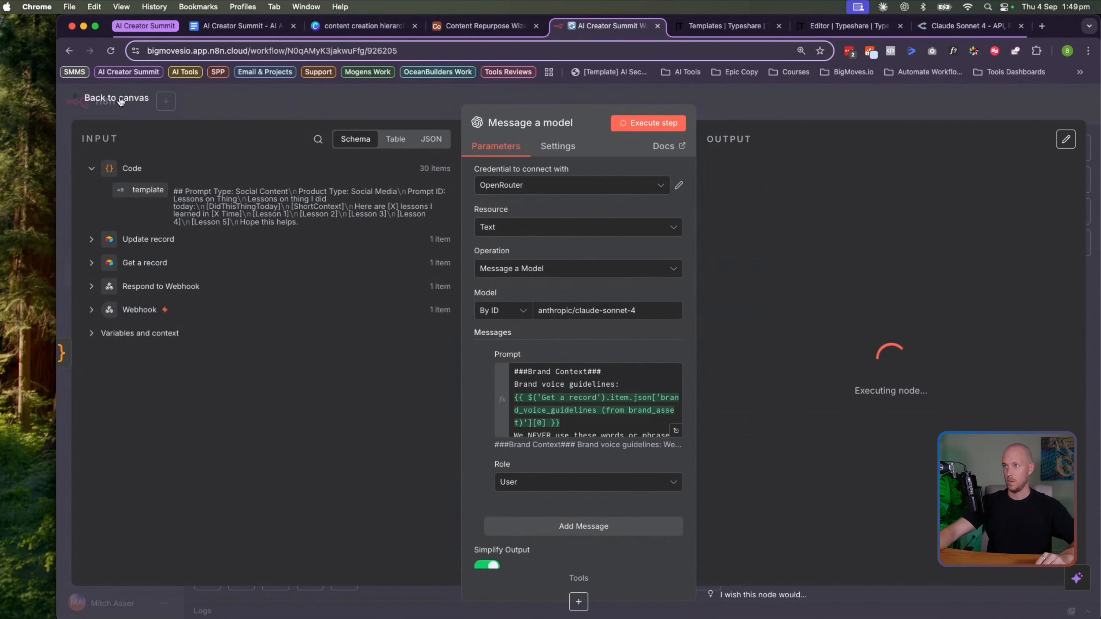
Replace {{ $json.prompt }} in the Prompt Template with the Code node's {{ $json.template }} field
{"action": "scroll", "coordinate": [589, 404], "scroll_direction": "down", "scroll_amount": 10}
{"action": "left_click", "coordinate": [676, 431]}
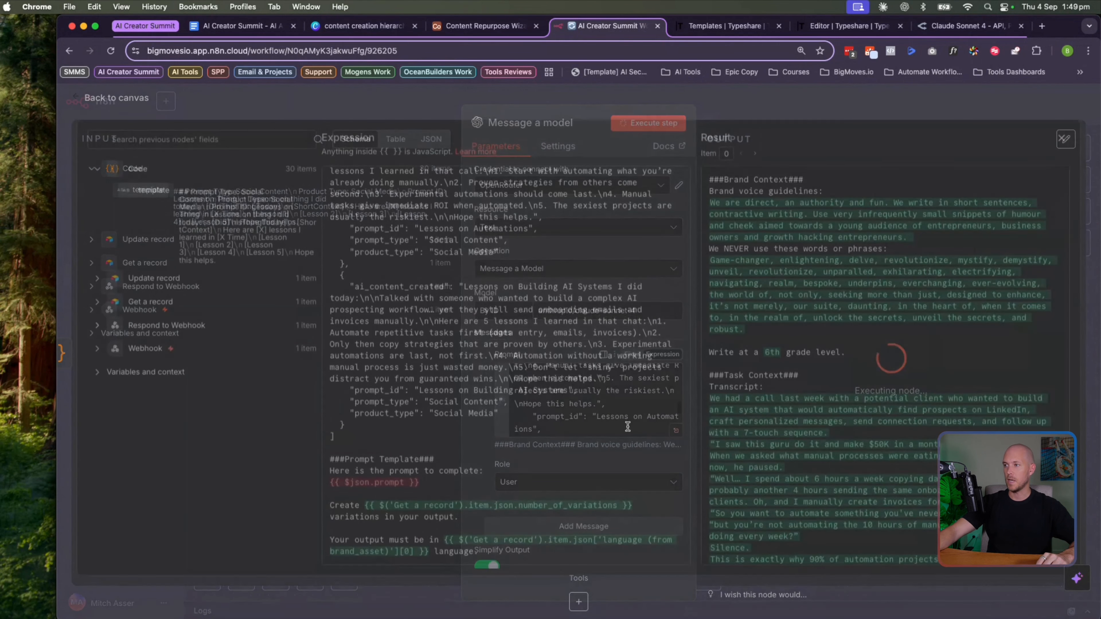
{"action": "left_click_drag", "start_coordinate": [418, 488], "coordinate": [284, 487]}
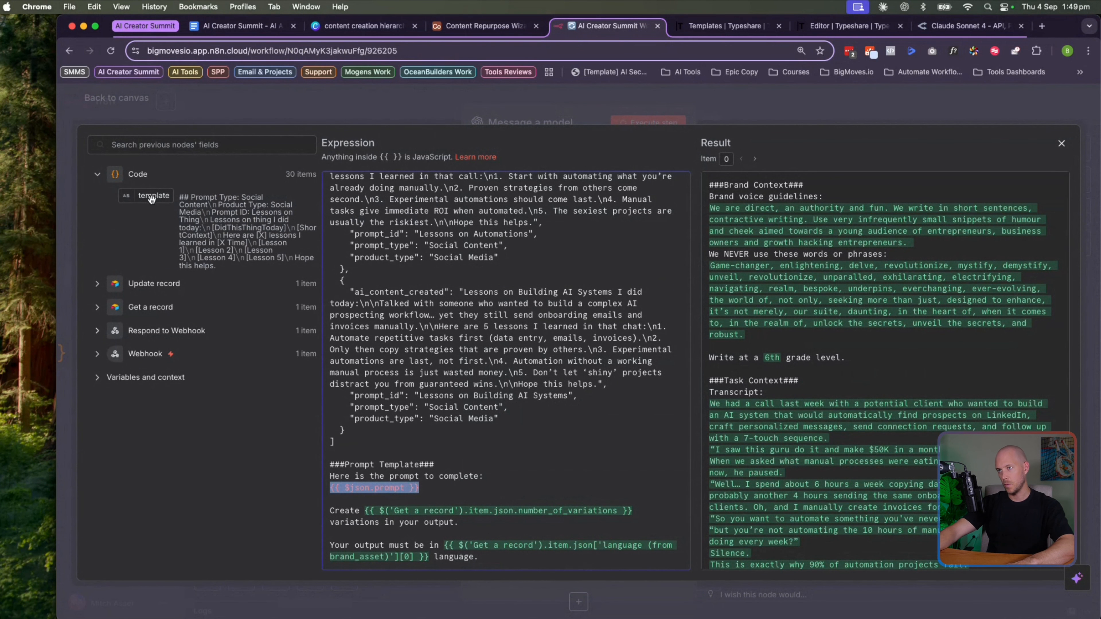
{"action": "key", "text": "BackSpace"}
{"action": "left_click_drag", "start_coordinate": [150, 195], "coordinate": [388, 488]}
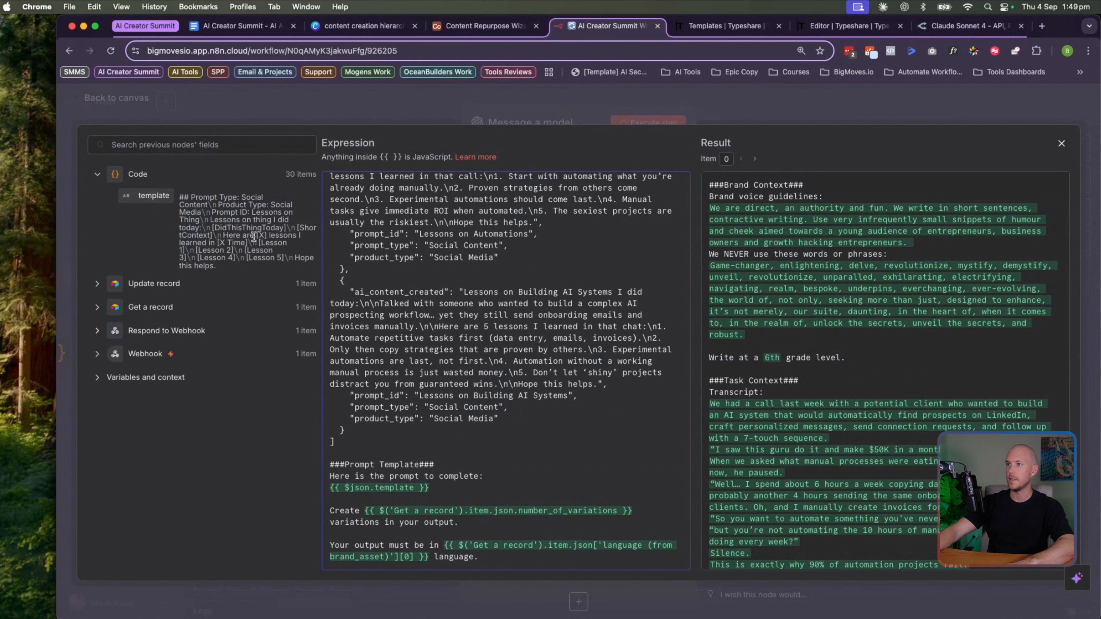
{"action": "left_click_drag", "start_coordinate": [181, 197], "coordinate": [248, 282]}
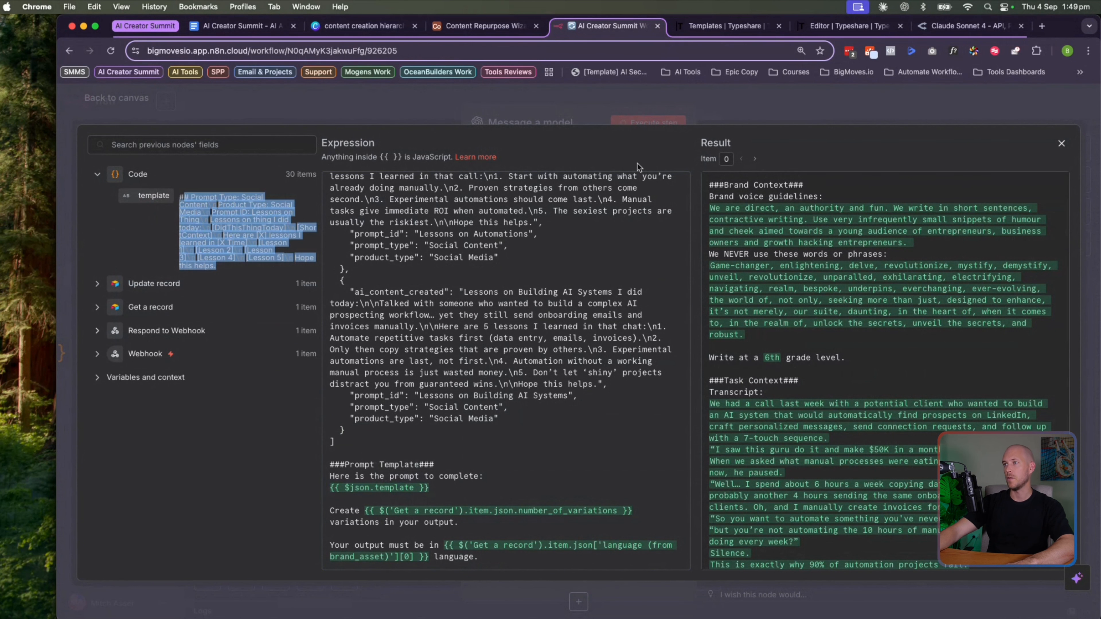
{"action": "left_click", "coordinate": [1061, 143]}
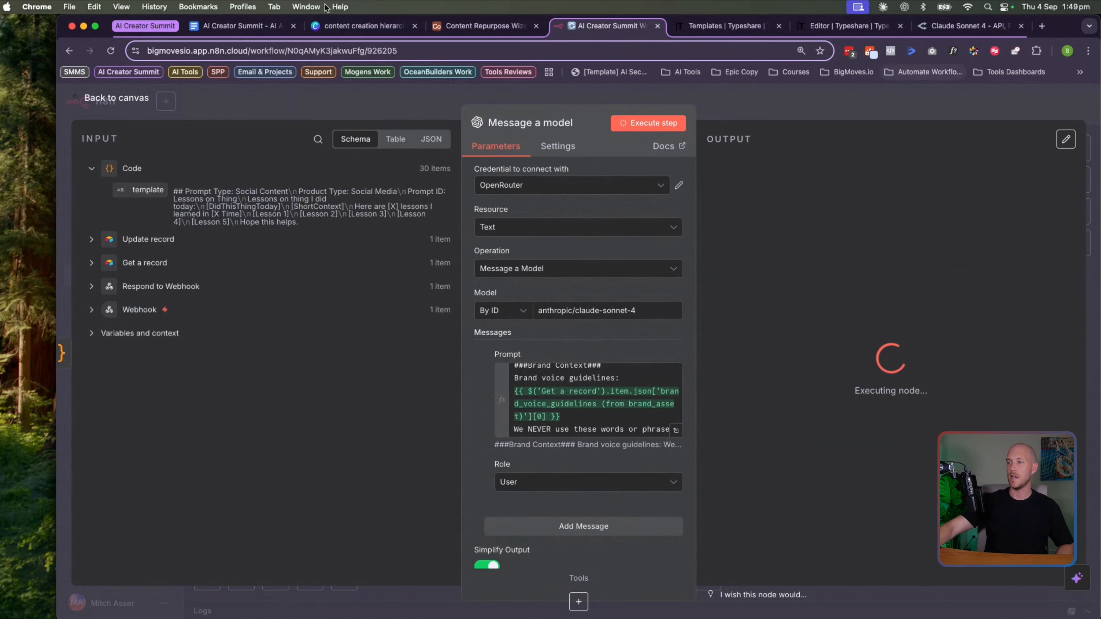
Go back to the canvas while Message a model processes the 30 items
{"action": "left_click", "coordinate": [114, 98]}
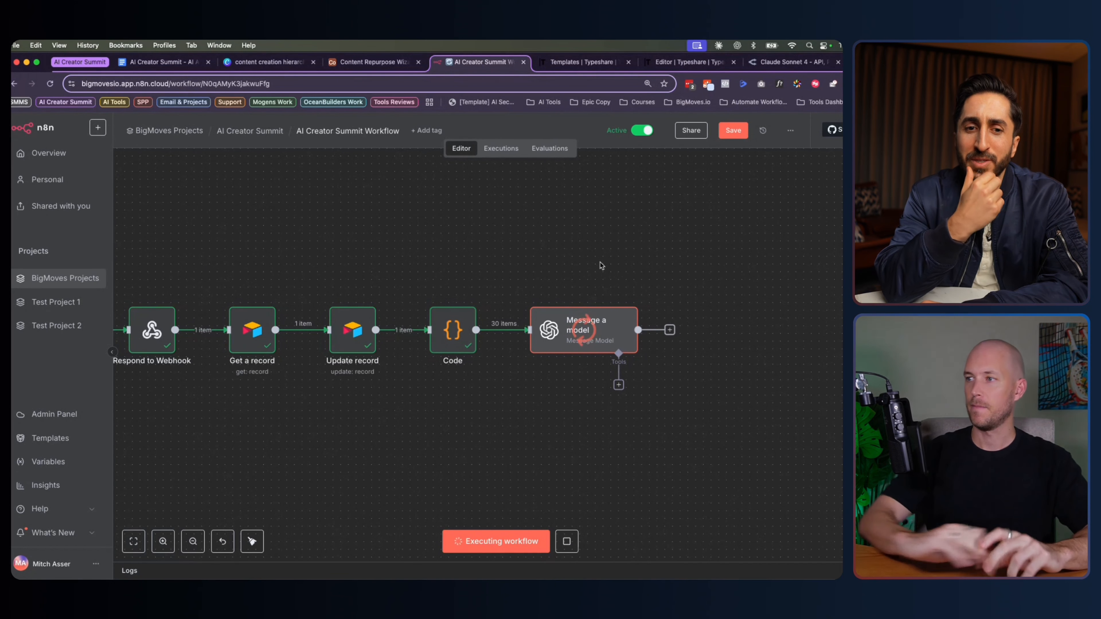
Save the workflow and stop the running Message a model execution
{"action": "left_click", "coordinate": [732, 130]}
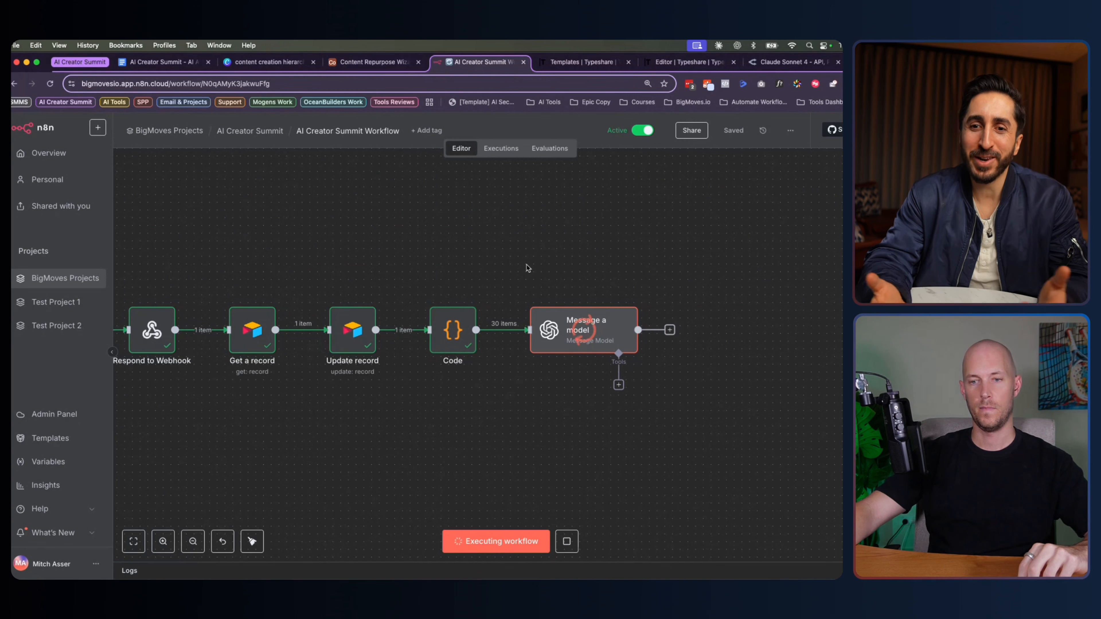
{"action": "left_click", "coordinate": [566, 541]}
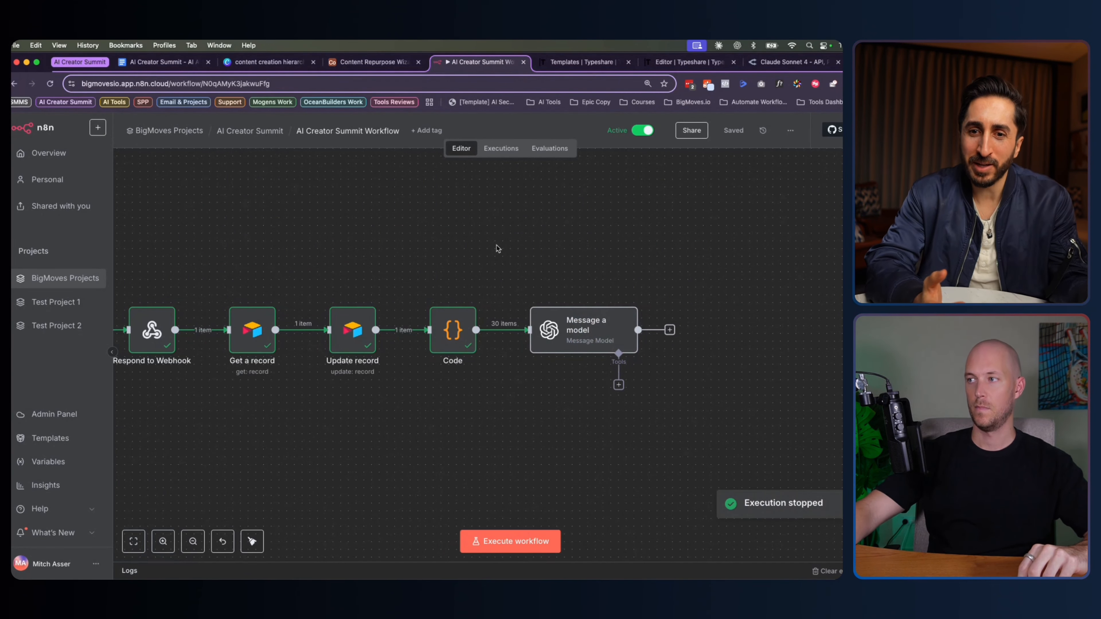
{"action": "scroll", "coordinate": [498, 249], "scroll_direction": "left", "scroll_amount": 1}
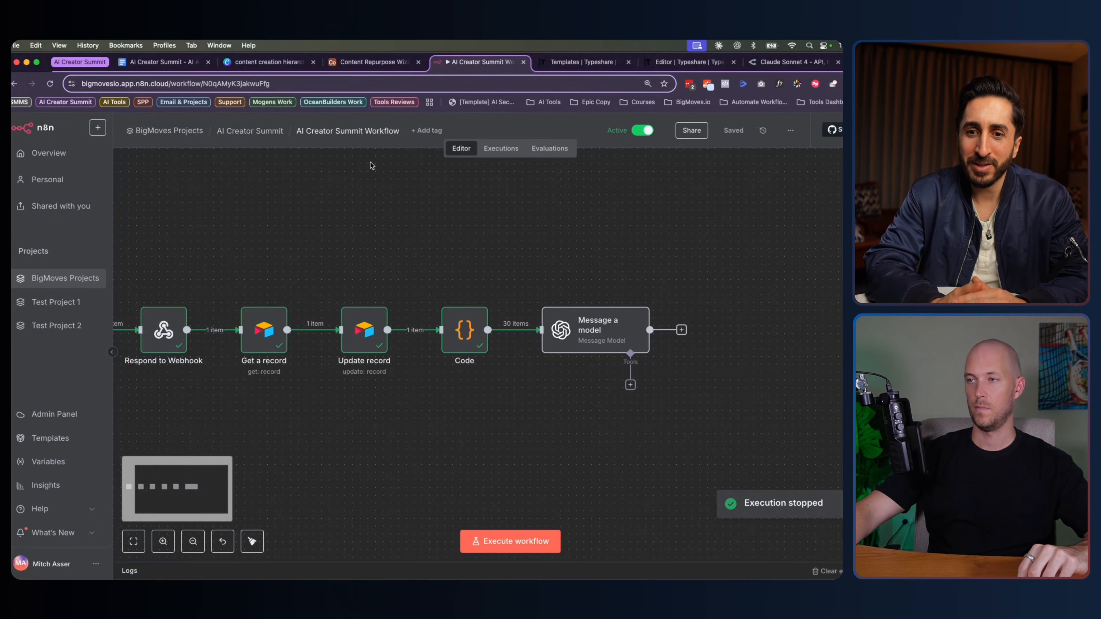
In Airtable, close the expanded text and review row 1's linked Prompt Library records
{"action": "left_click", "coordinate": [359, 64]}
{"action": "left_click", "coordinate": [418, 351]}
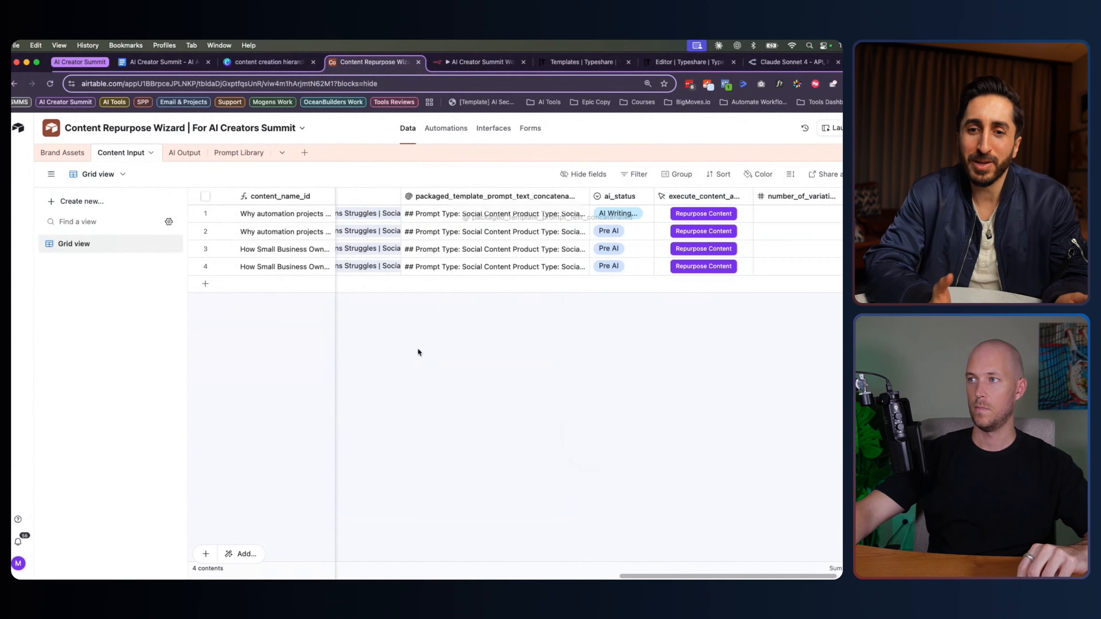
{"action": "scroll", "coordinate": [408, 213], "scroll_direction": "left", "scroll_amount": 2}
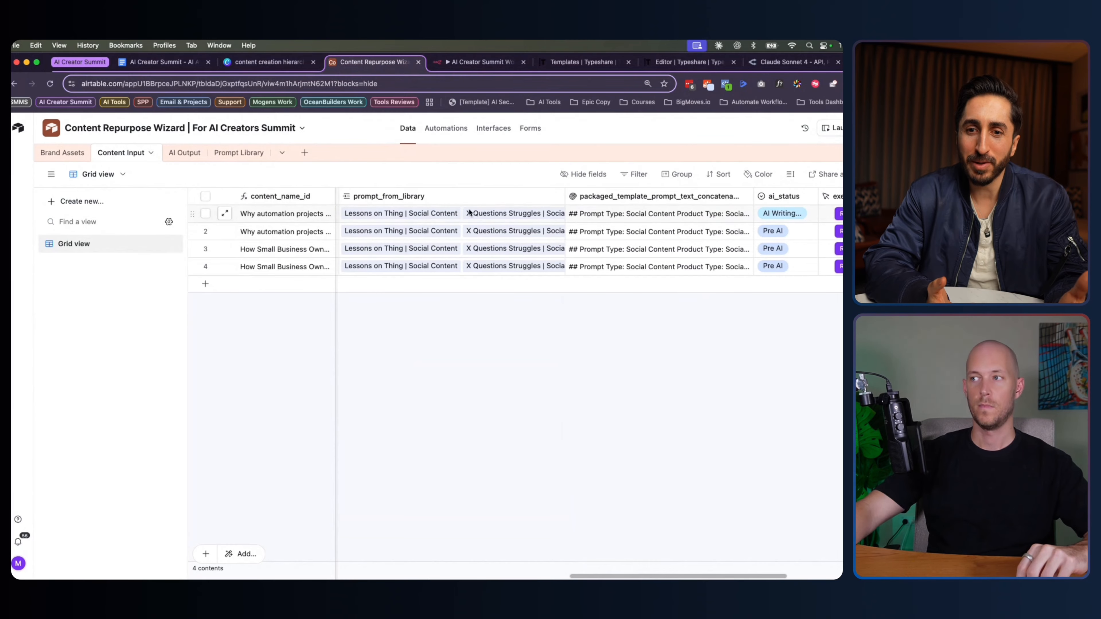
{"action": "left_click", "coordinate": [549, 215]}
{"action": "left_click", "coordinate": [565, 215]}
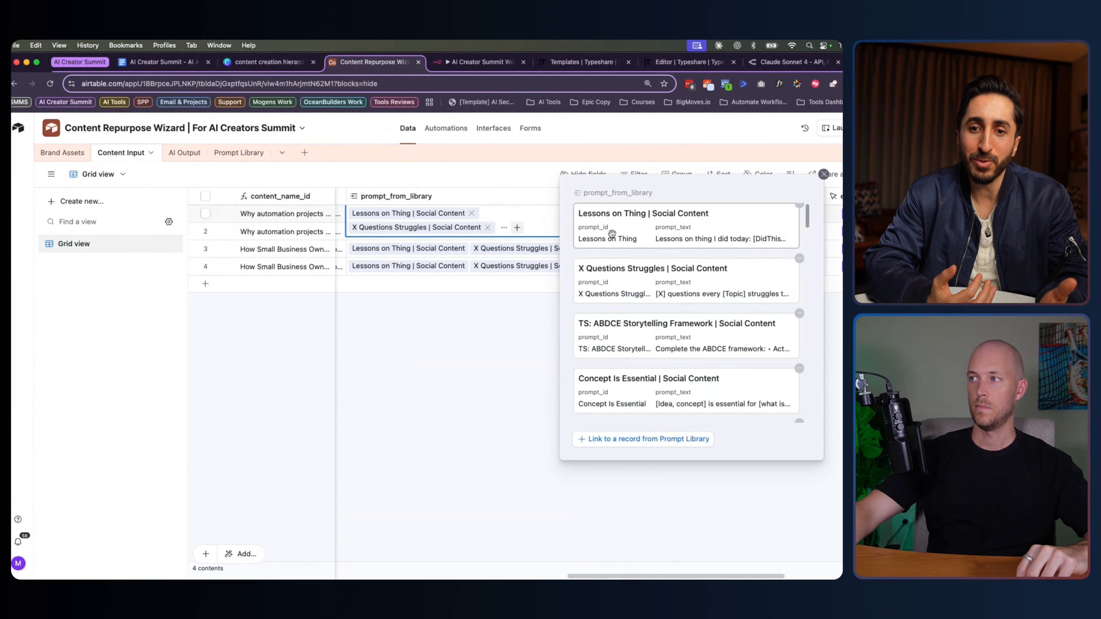
{"action": "left_click", "coordinate": [504, 359]}
Delete all of row 1's prompt_from_library links, leaving the cell empty
{"action": "left_click", "coordinate": [486, 214]}
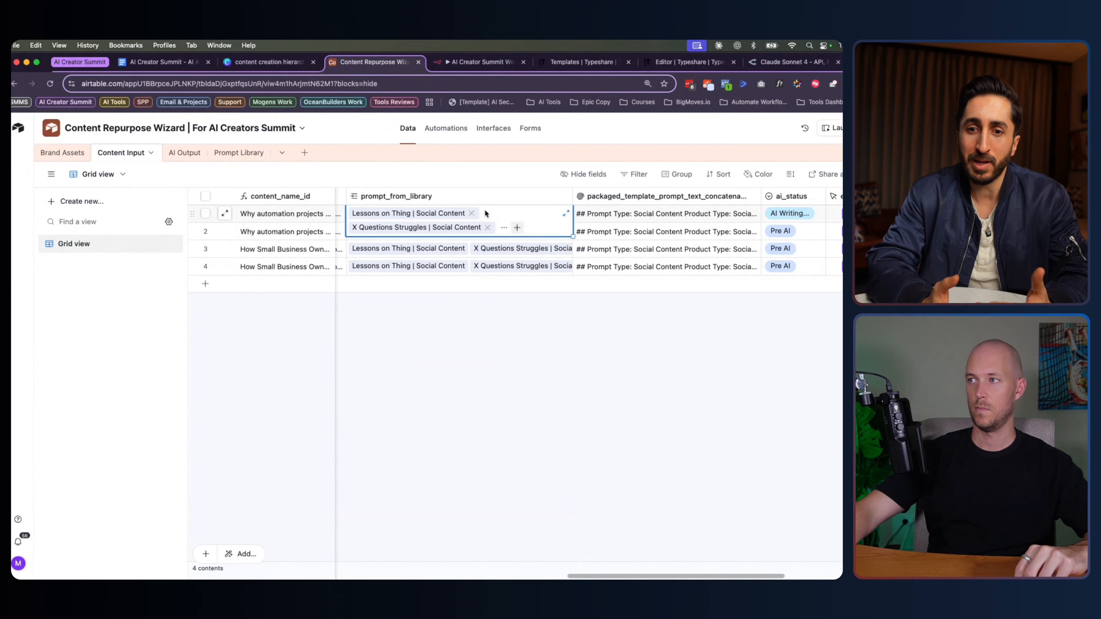
{"action": "key", "text": "Delete"}
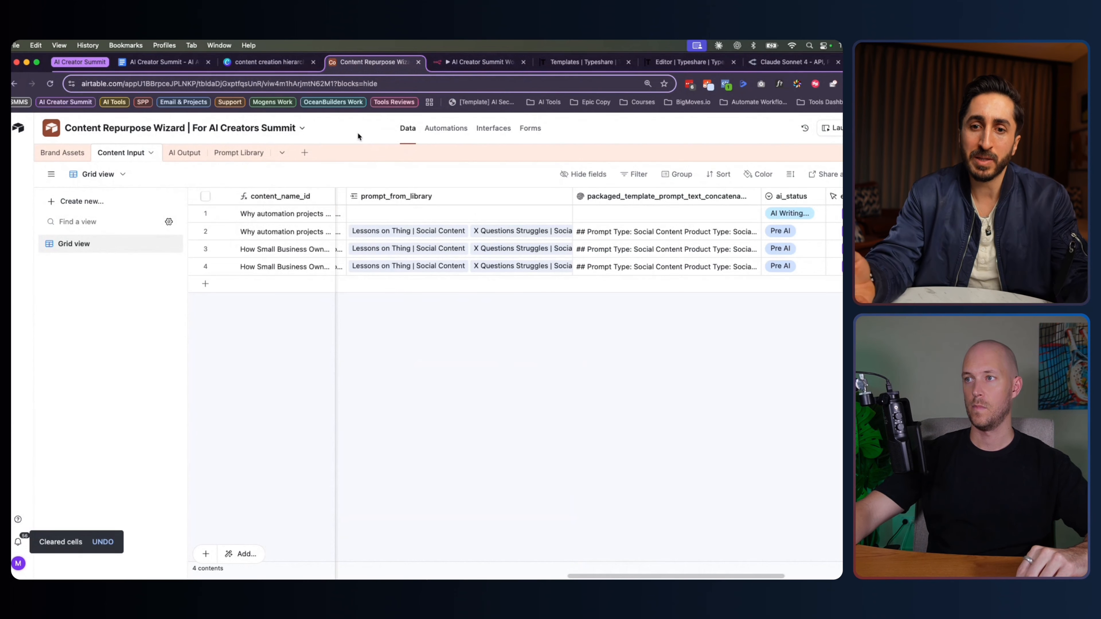
{"action": "left_click", "coordinate": [360, 215]}
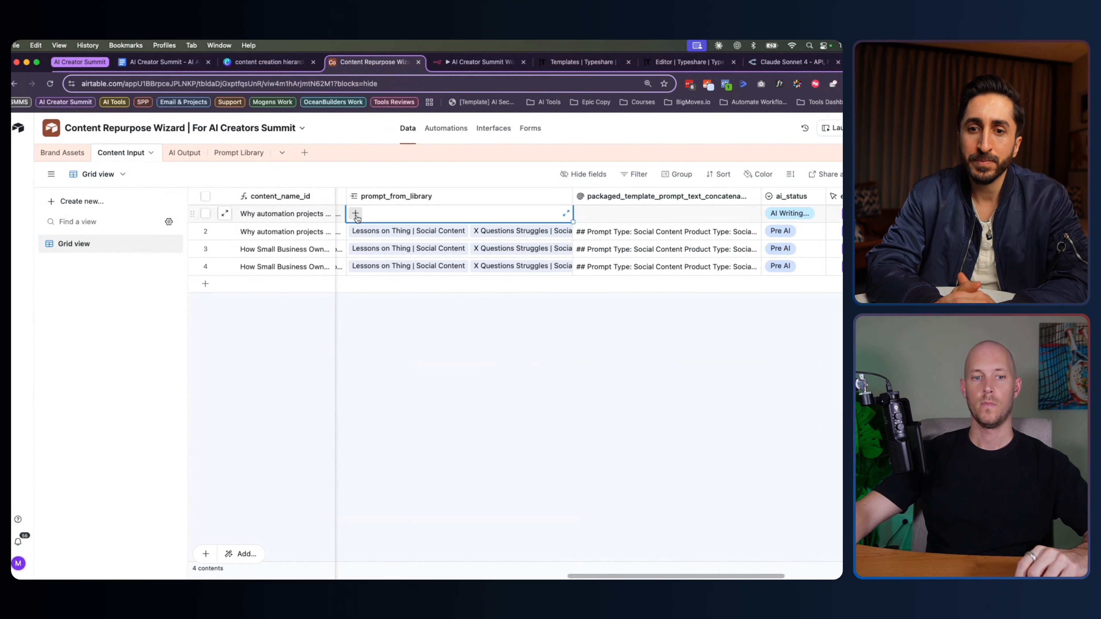
{"action": "left_click", "coordinate": [355, 214]}
{"action": "left_click", "coordinate": [329, 121]}
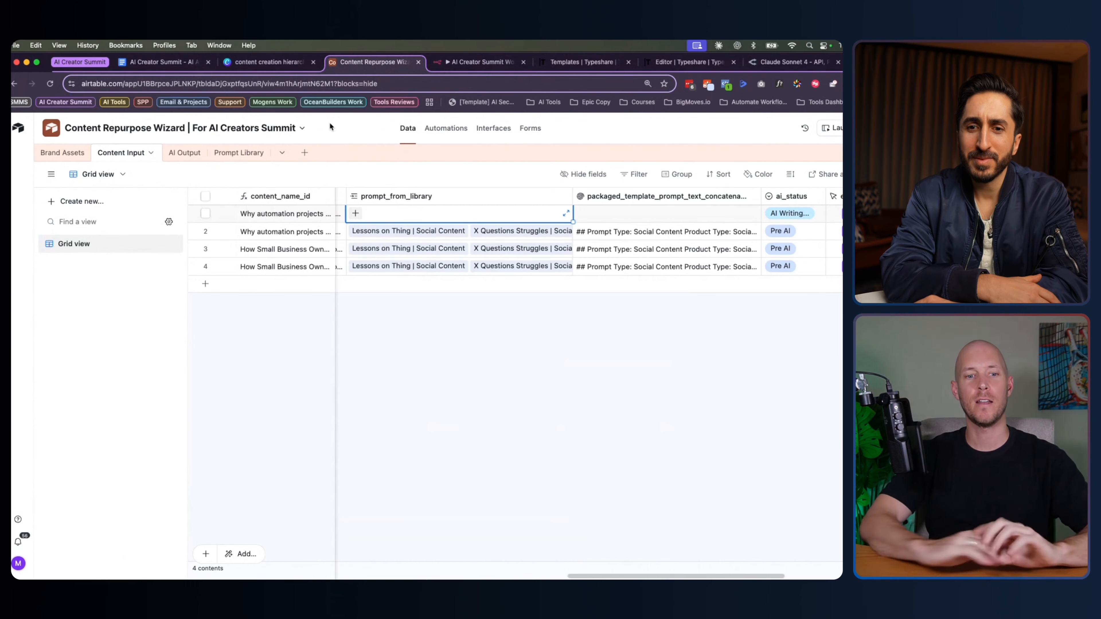
{"action": "left_click", "coordinate": [333, 124]}
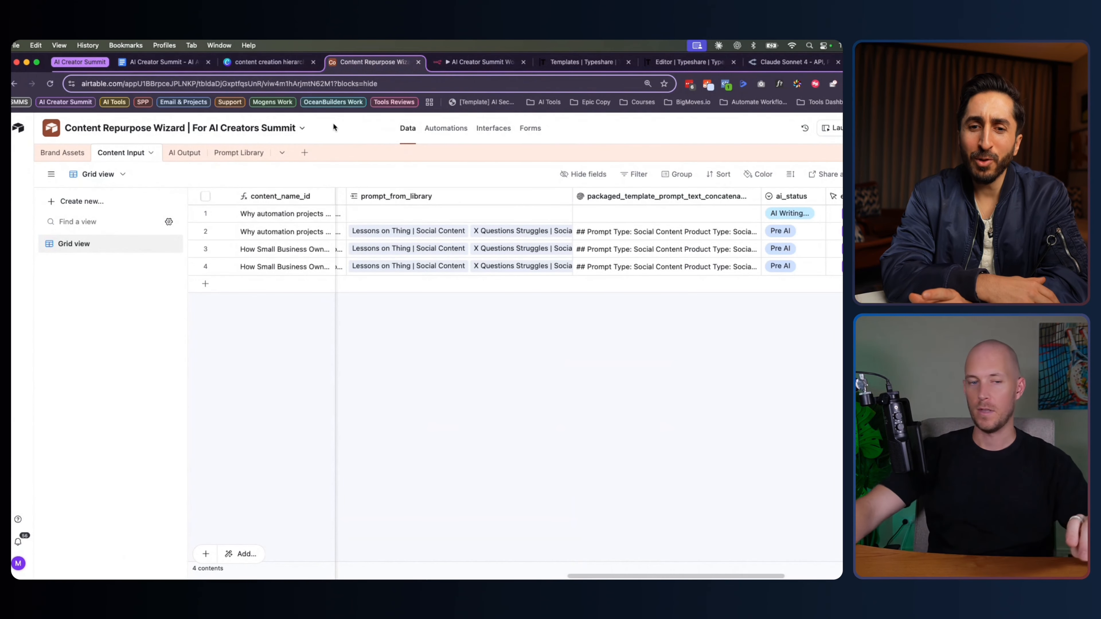
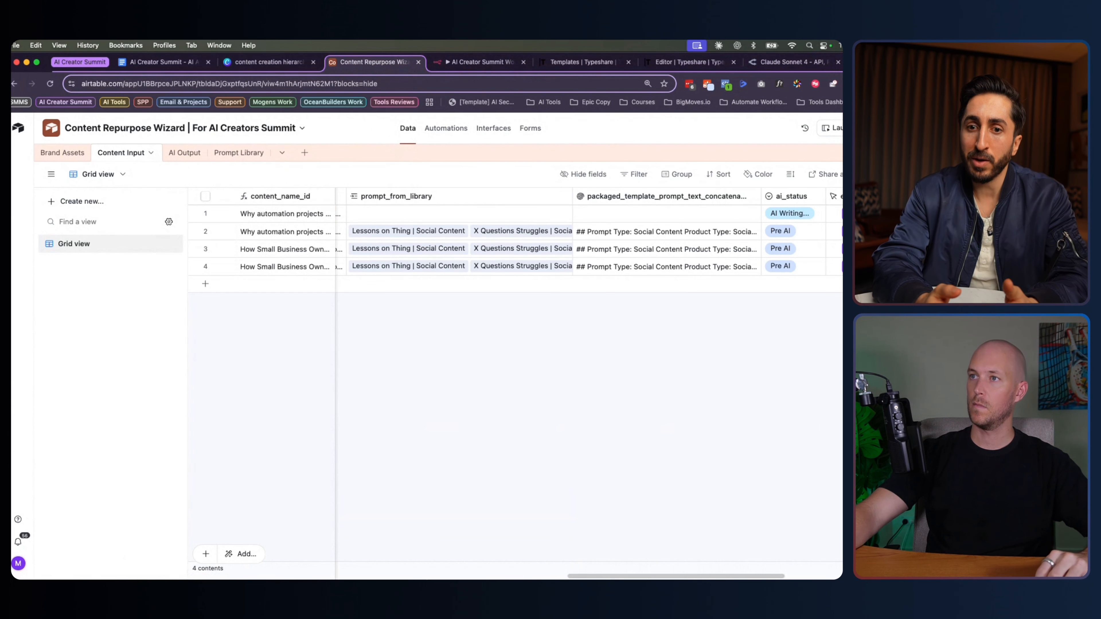
Open a new browser tab beside the Content Repurpose Wizard base
{"action": "key", "text": "super+t"}
Search Google for 'openai token counter' and open OpenAI's Tokenizer Tool result
{"action": "type", "text": "openai conte"}
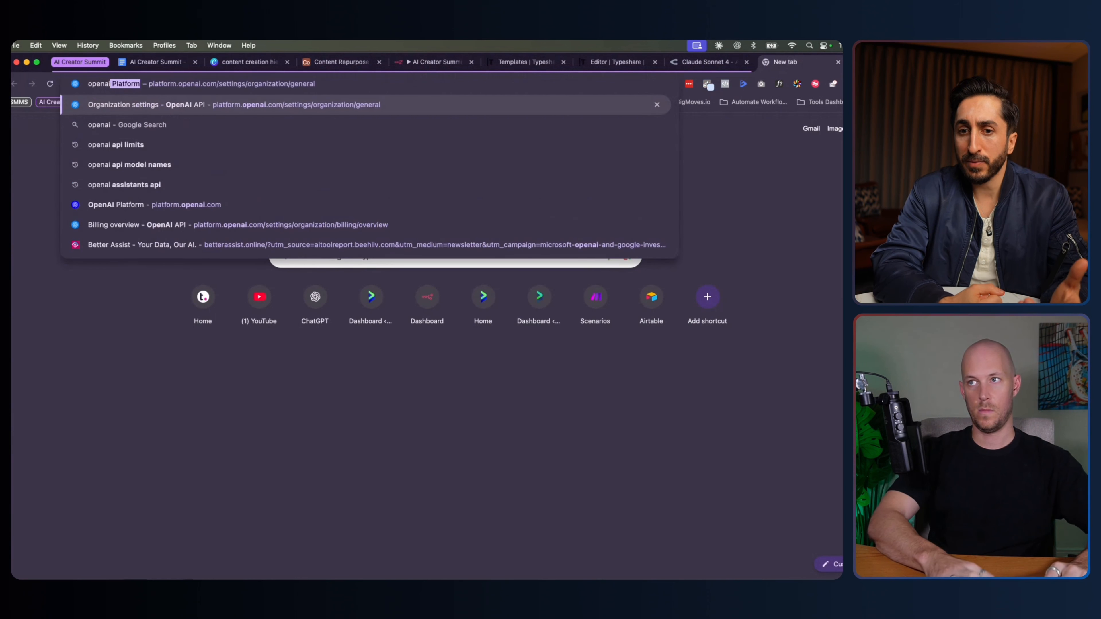
{"action": "key", "text": "BackSpace"}
{"action": "key", "text": "BackSpace"}
{"action": "key", "text": "BackSpace"}
{"action": "key", "text": "BackSpace"}
{"action": "key", "text": "BackSpace"}
{"action": "type", "text": "token"}
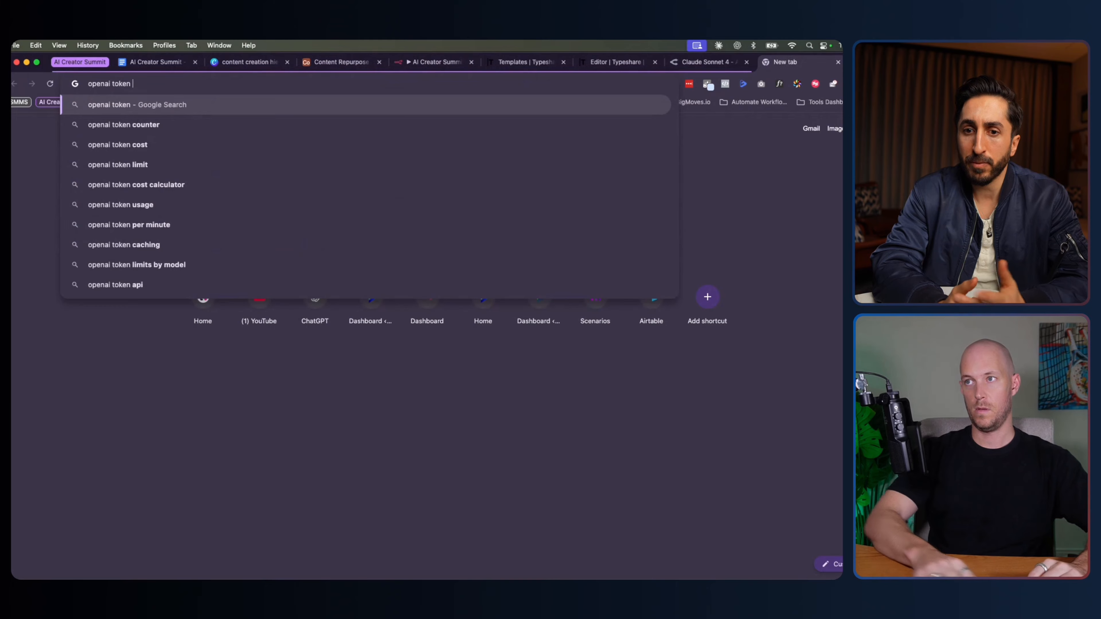
{"action": "key", "text": "Down"}
{"action": "key", "text": "Return"}
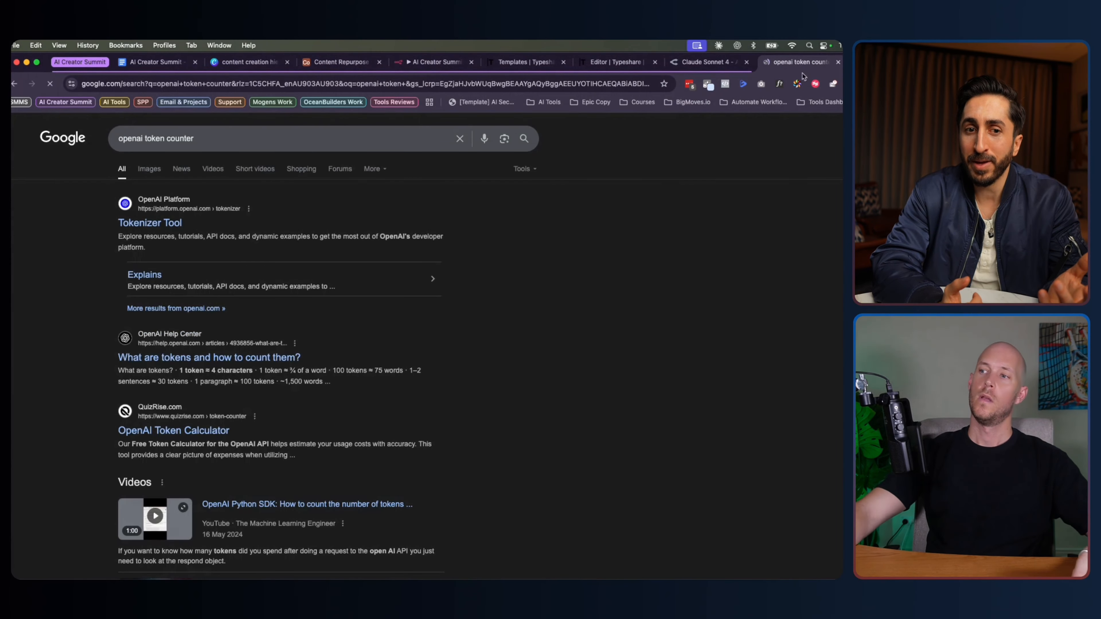
{"action": "left_click", "coordinate": [160, 226]}
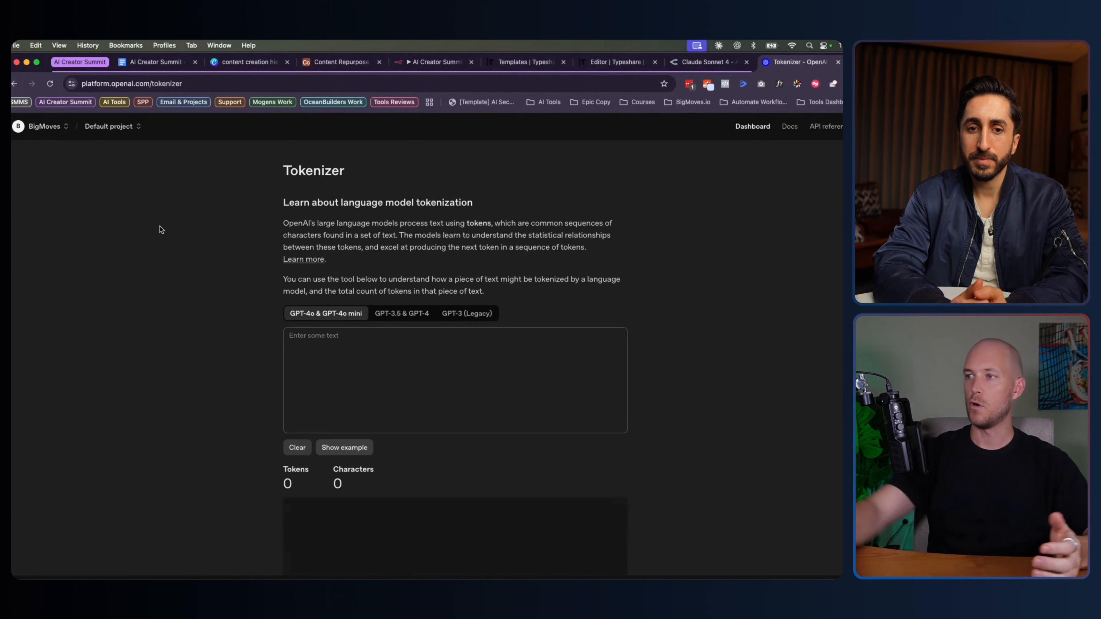
Focus the empty Tokenizer text box, then switch to the OpenRouter Claude Sonnet 4 tab
{"action": "scroll", "coordinate": [261, 258], "scroll_direction": "down", "scroll_amount": 3}
{"action": "scroll", "coordinate": [278, 279], "scroll_direction": "up", "scroll_amount": 3}
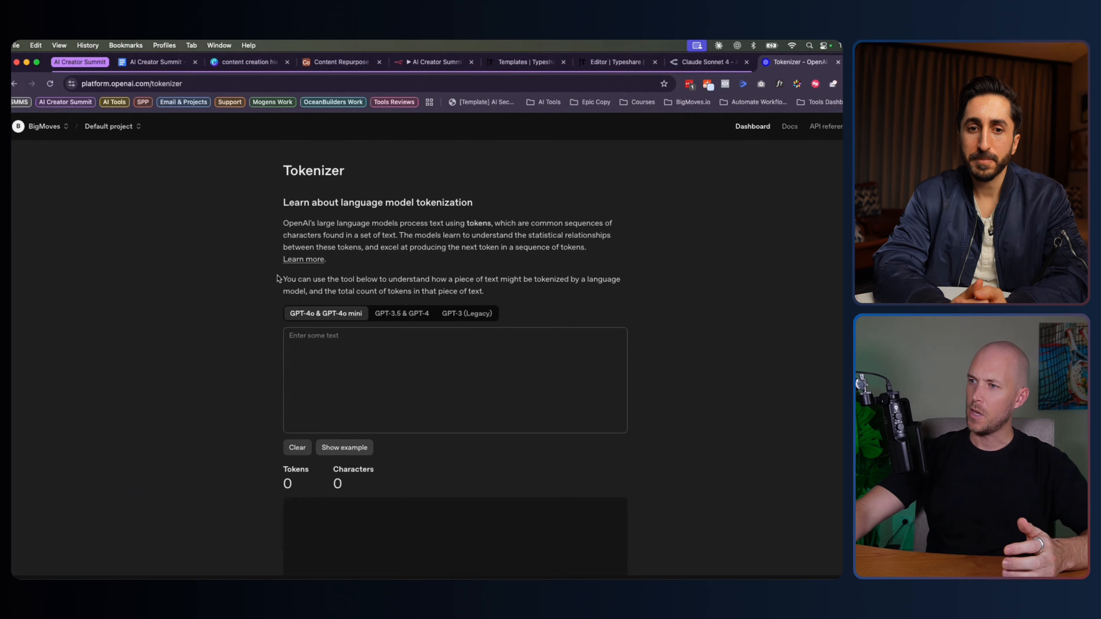
{"action": "left_click", "coordinate": [346, 377]}
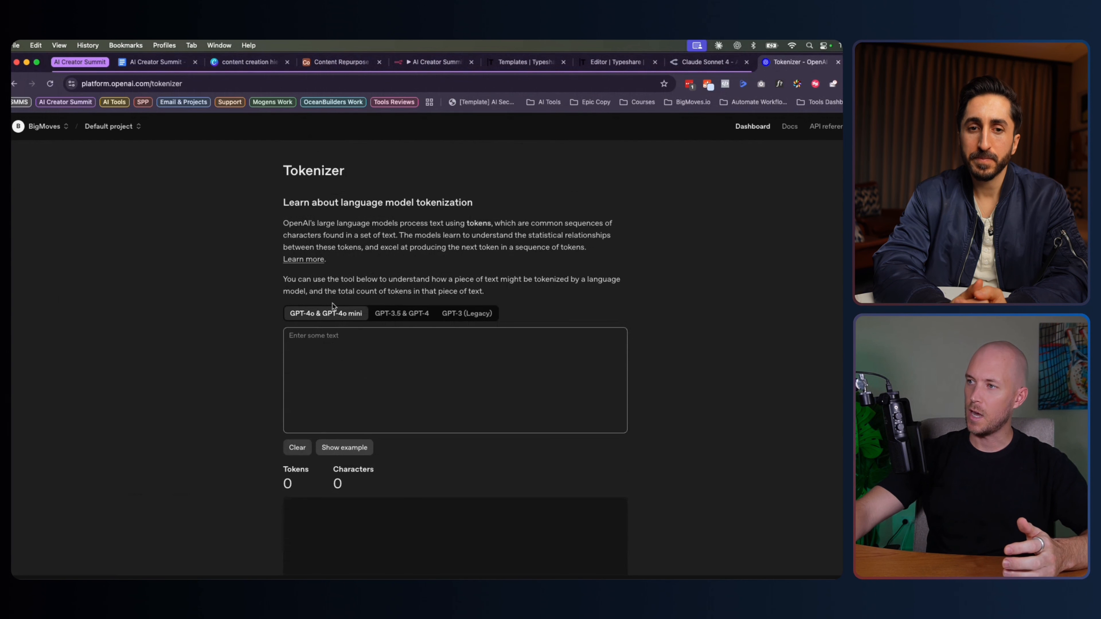
{"action": "double_click", "coordinate": [294, 173]}
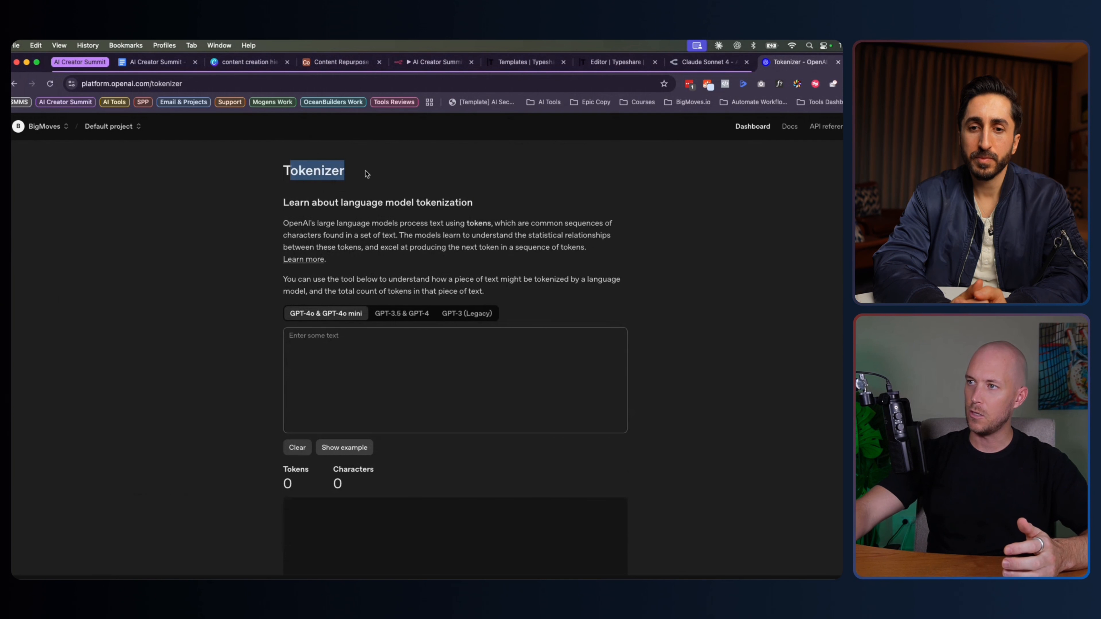
{"action": "left_click", "coordinate": [366, 174]}
{"action": "double_click", "coordinate": [287, 174]}
{"action": "left_click", "coordinate": [334, 223]}
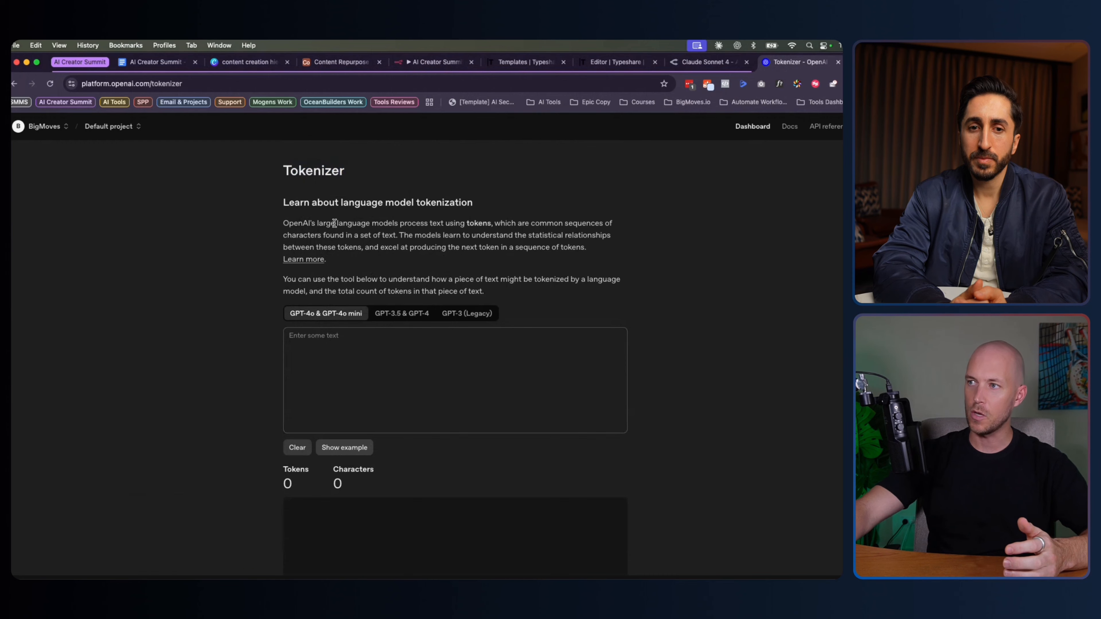
{"action": "left_click", "coordinate": [387, 387]}
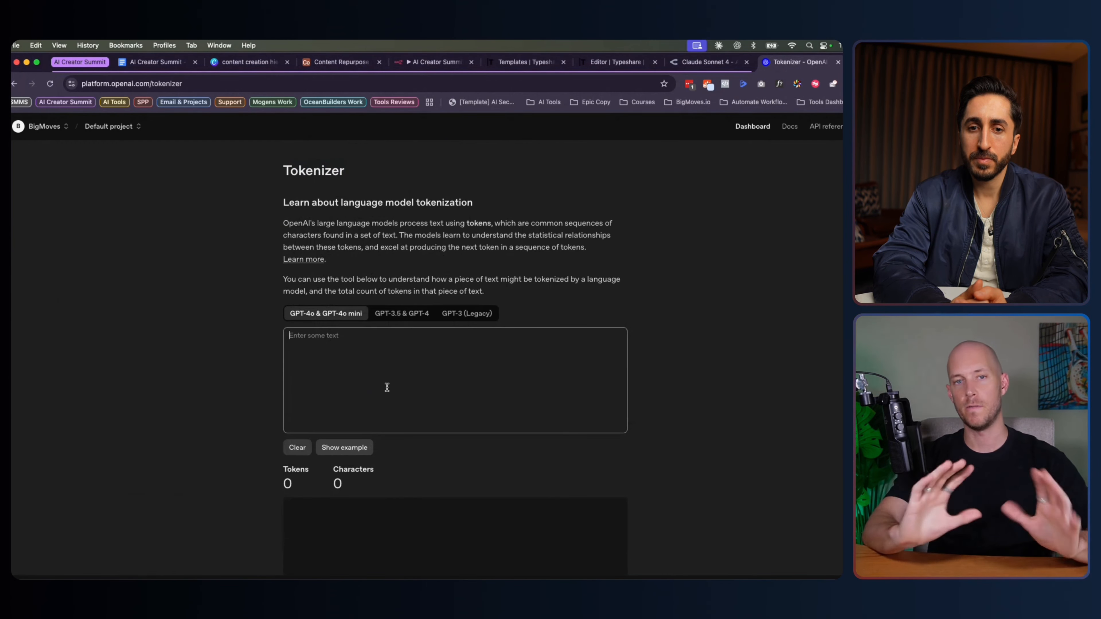
{"action": "left_click", "coordinate": [705, 62]}
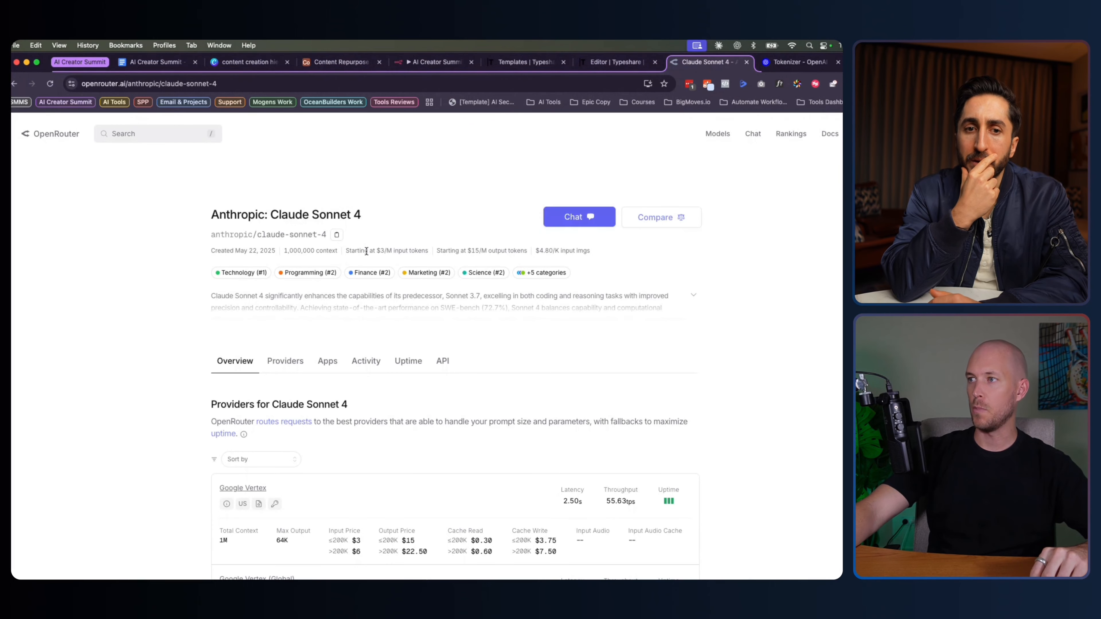
Expand and read the full Claude Sonnet 4 description on OpenRouter
{"action": "scroll", "coordinate": [363, 251], "scroll_direction": "down", "scroll_amount": 3}
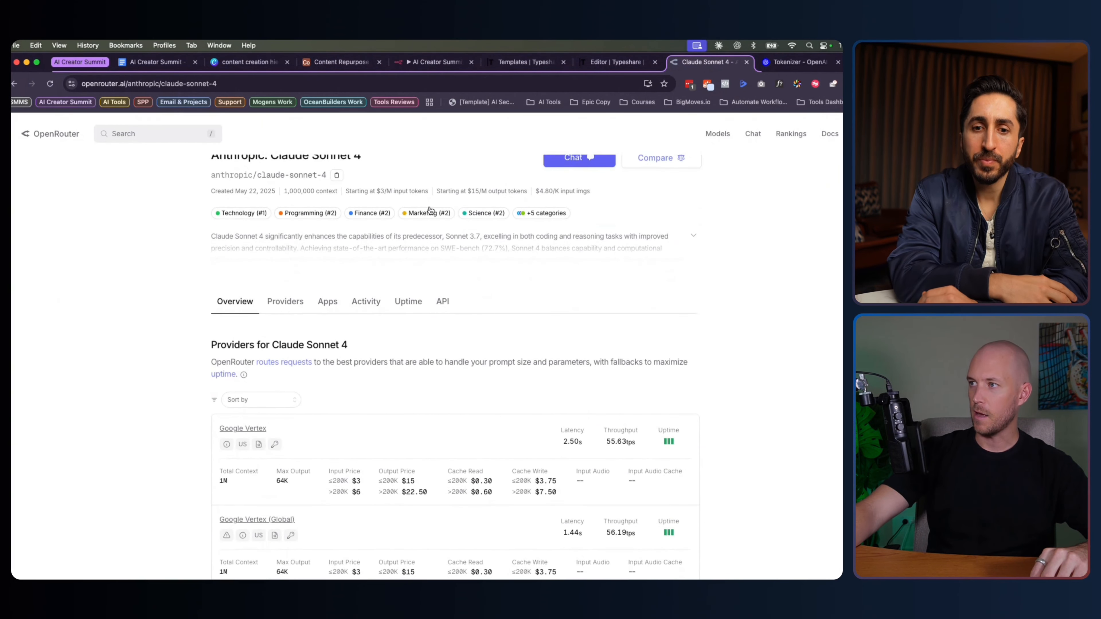
{"action": "left_click", "coordinate": [424, 272]}
{"action": "scroll", "coordinate": [321, 284], "scroll_direction": "down", "scroll_amount": 10}
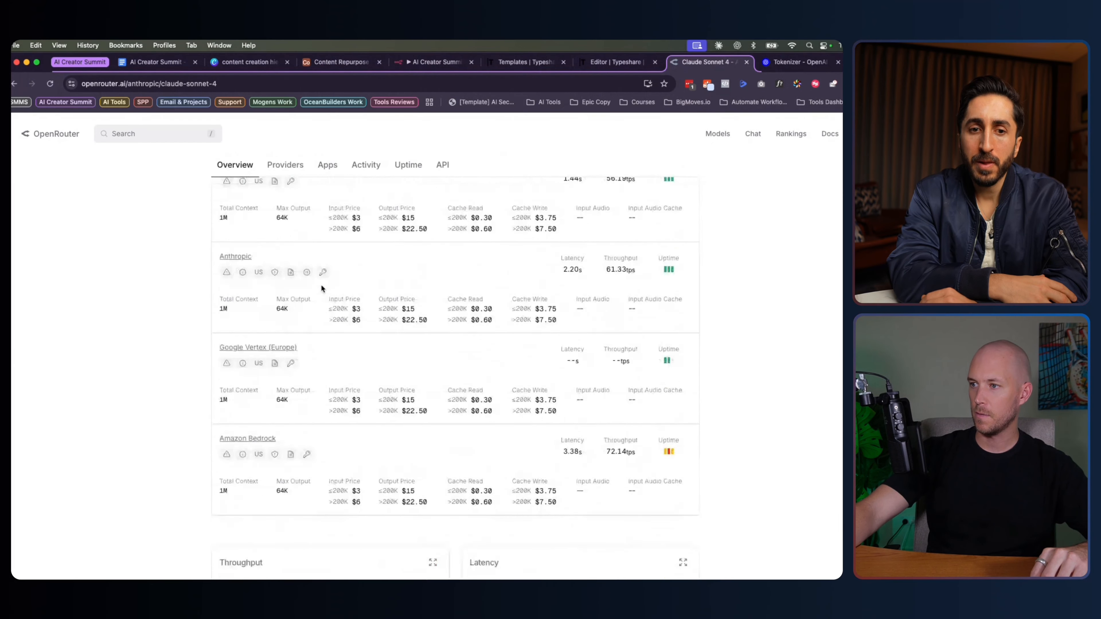
{"action": "scroll", "coordinate": [319, 290], "scroll_direction": "up", "scroll_amount": 10}
{"action": "scroll", "coordinate": [319, 291], "scroll_direction": "down", "scroll_amount": 20}
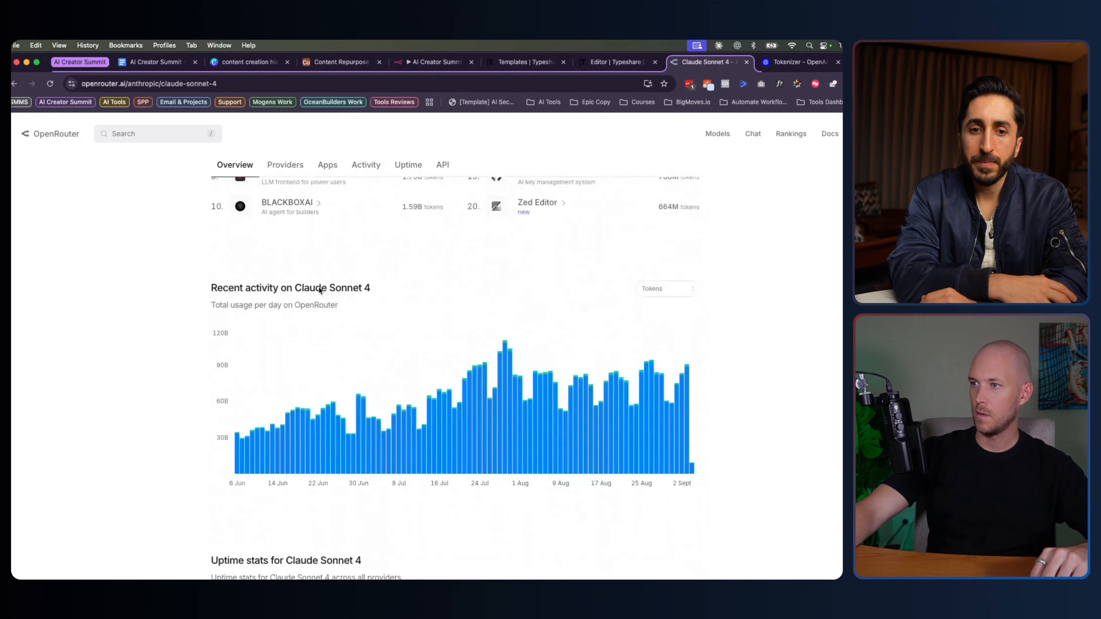
{"action": "scroll", "coordinate": [320, 286], "scroll_direction": "down", "scroll_amount": 5}
{"action": "scroll", "coordinate": [319, 282], "scroll_direction": "up", "scroll_amount": 20}
{"action": "scroll", "coordinate": [295, 269], "scroll_direction": "down", "scroll_amount": 1}
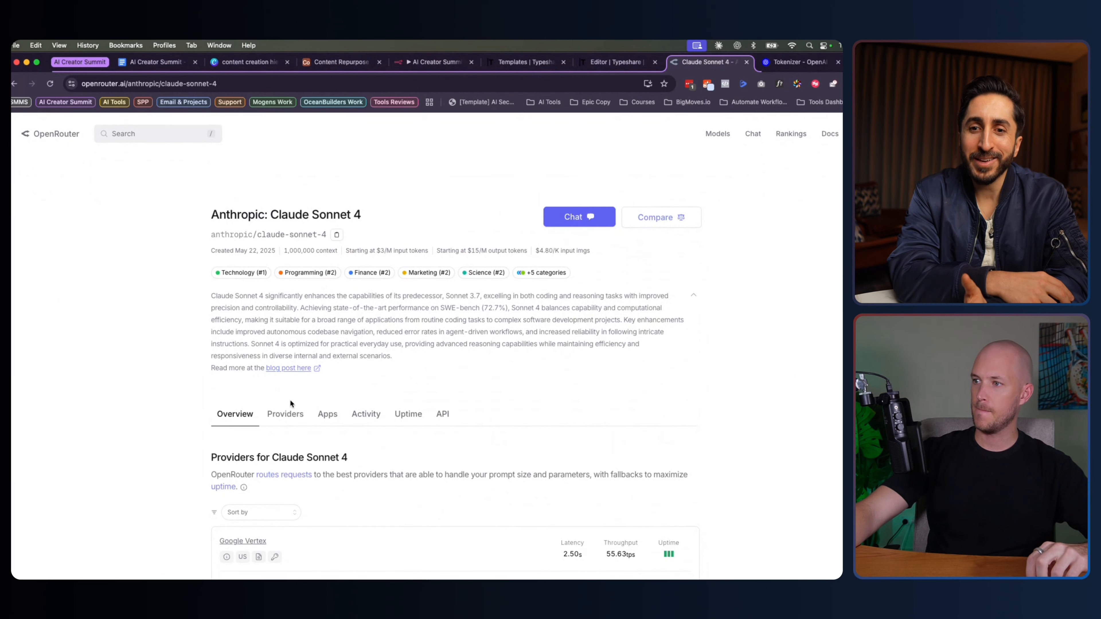
Review Claude Sonnet 4's Providers, Apps, Activity, Uptime and API tabs, then return to Overview
{"action": "left_click", "coordinate": [281, 413]}
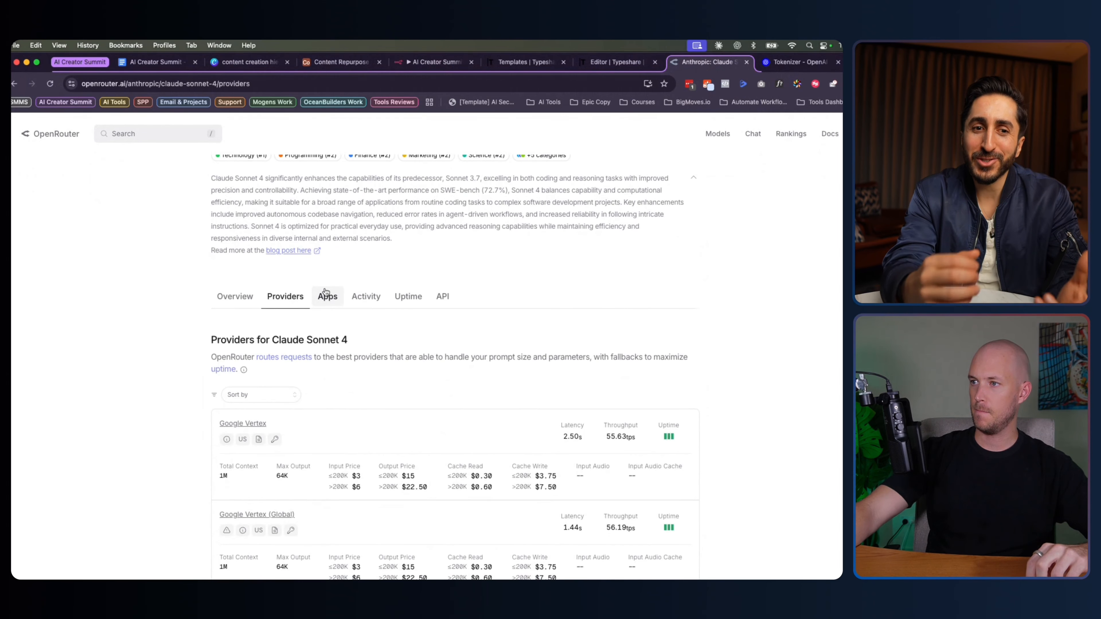
{"action": "left_click", "coordinate": [326, 293]}
{"action": "left_click", "coordinate": [364, 304]}
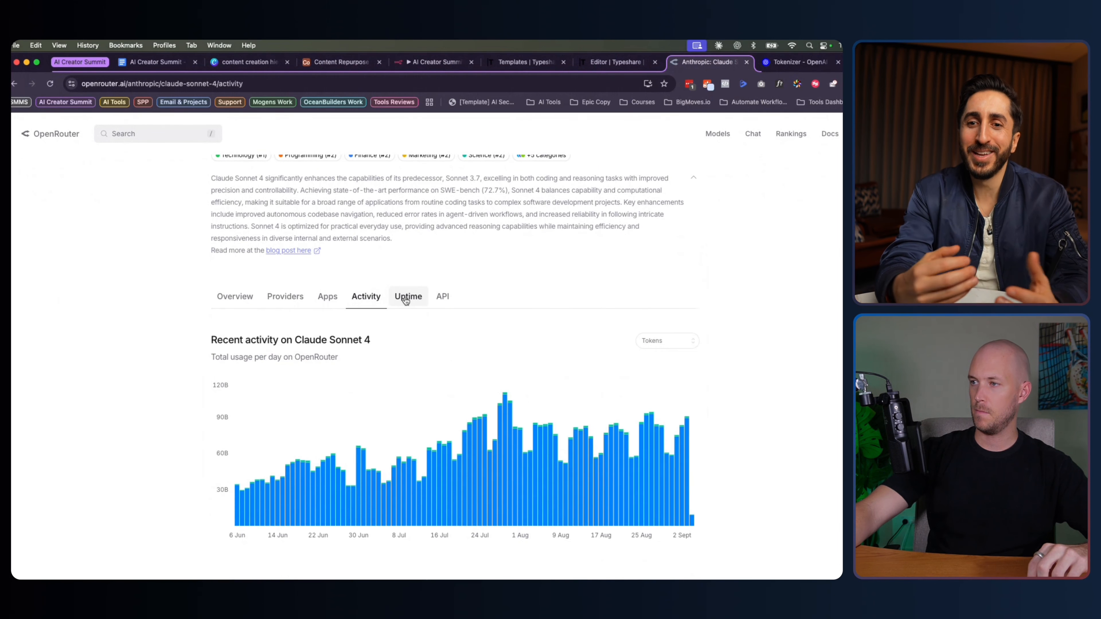
{"action": "left_click", "coordinate": [408, 297]}
{"action": "left_click", "coordinate": [442, 299]}
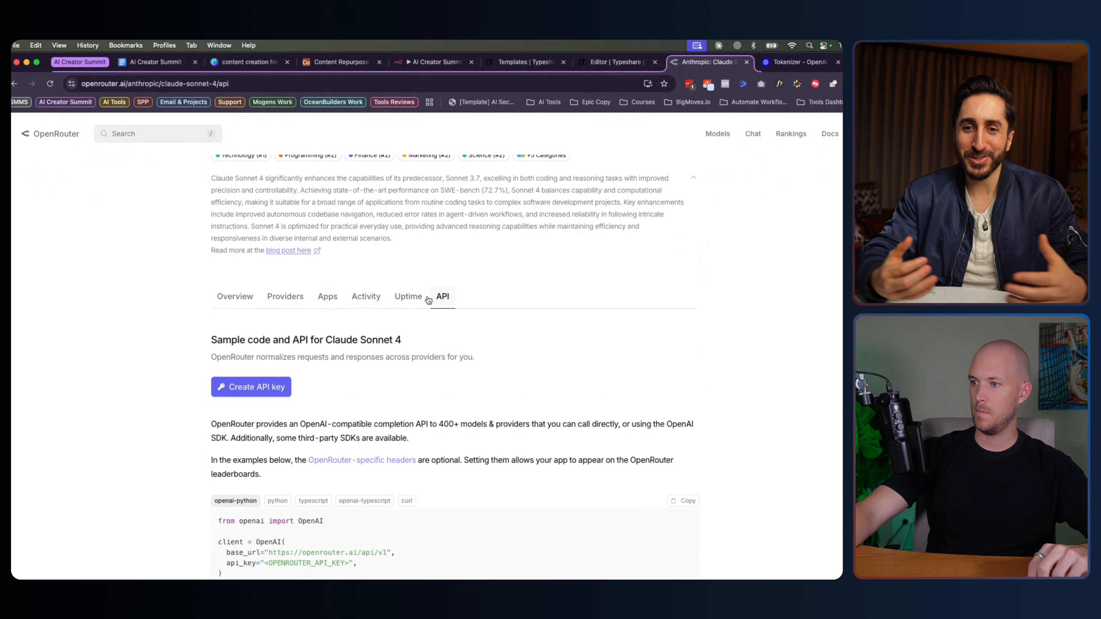
{"action": "left_click", "coordinate": [408, 297]}
{"action": "scroll", "coordinate": [274, 339], "scroll_direction": "down", "scroll_amount": 5}
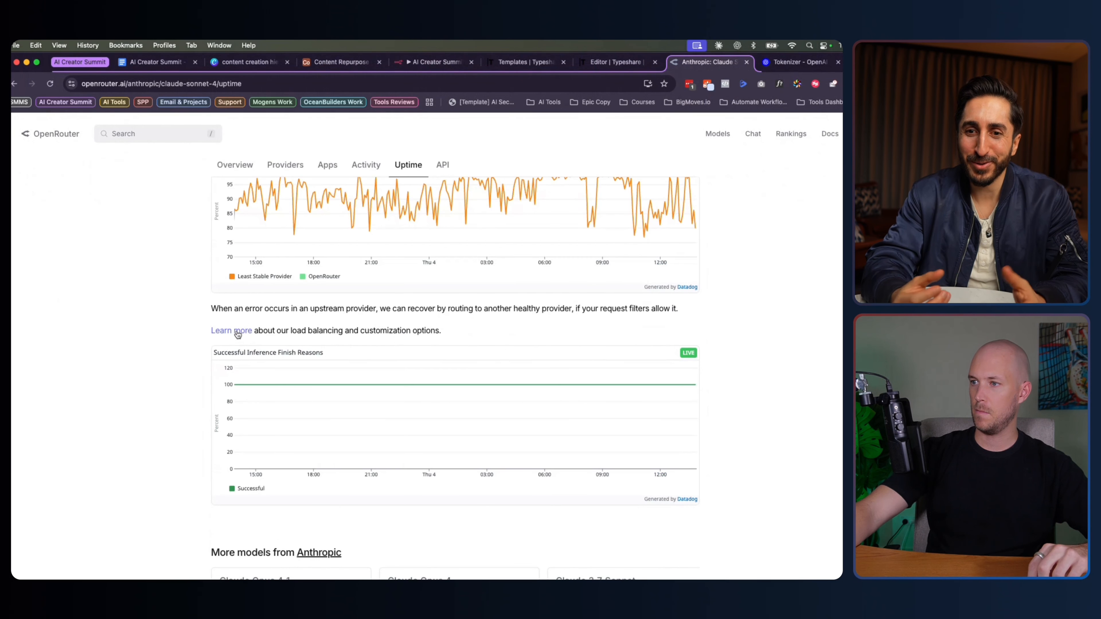
{"action": "scroll", "coordinate": [238, 332], "scroll_direction": "up", "scroll_amount": 10}
{"action": "left_click", "coordinate": [235, 414]}
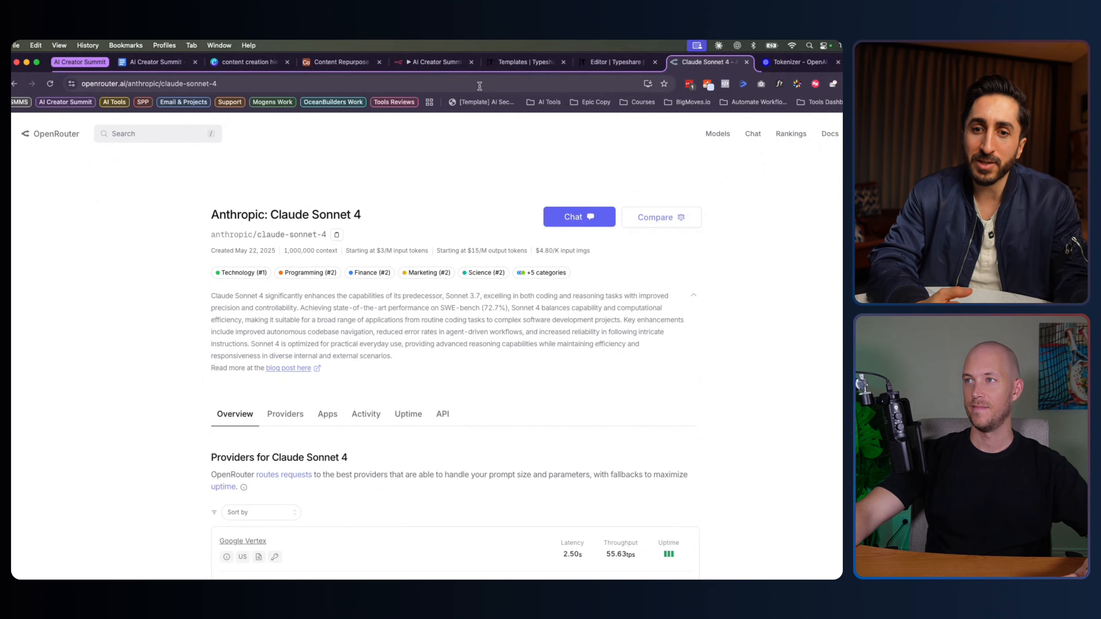
Scroll through the model overview, then go back to the OpenAI Tokenizer tab
{"action": "scroll", "coordinate": [323, 328], "scroll_direction": "down", "scroll_amount": 3}
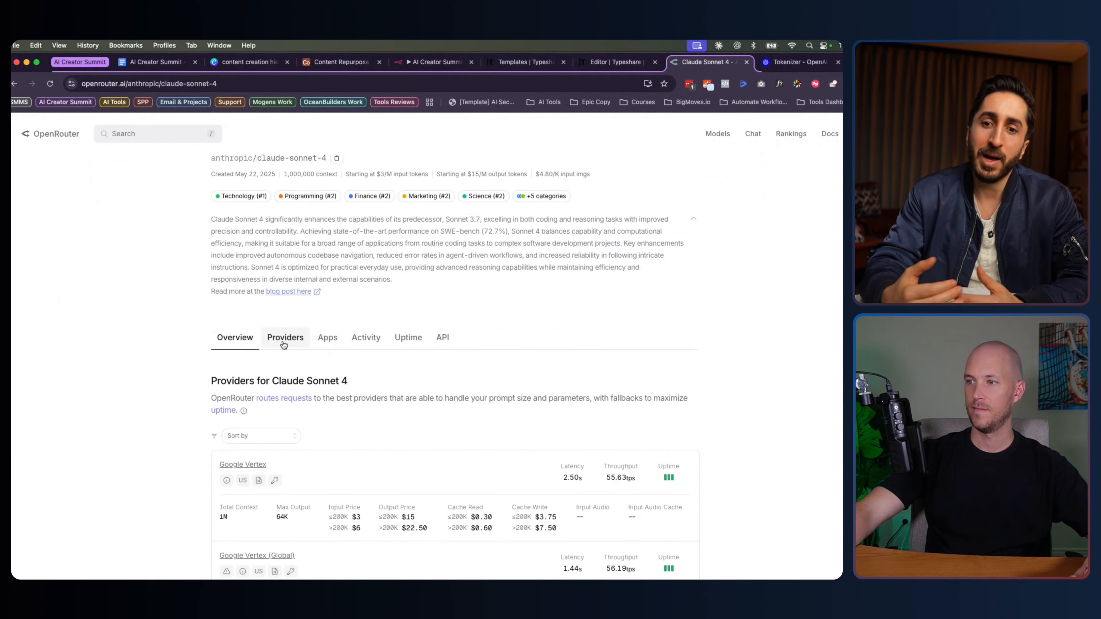
{"action": "scroll", "coordinate": [284, 343], "scroll_direction": "down", "scroll_amount": 4}
{"action": "scroll", "coordinate": [191, 297], "scroll_direction": "down", "scroll_amount": 2}
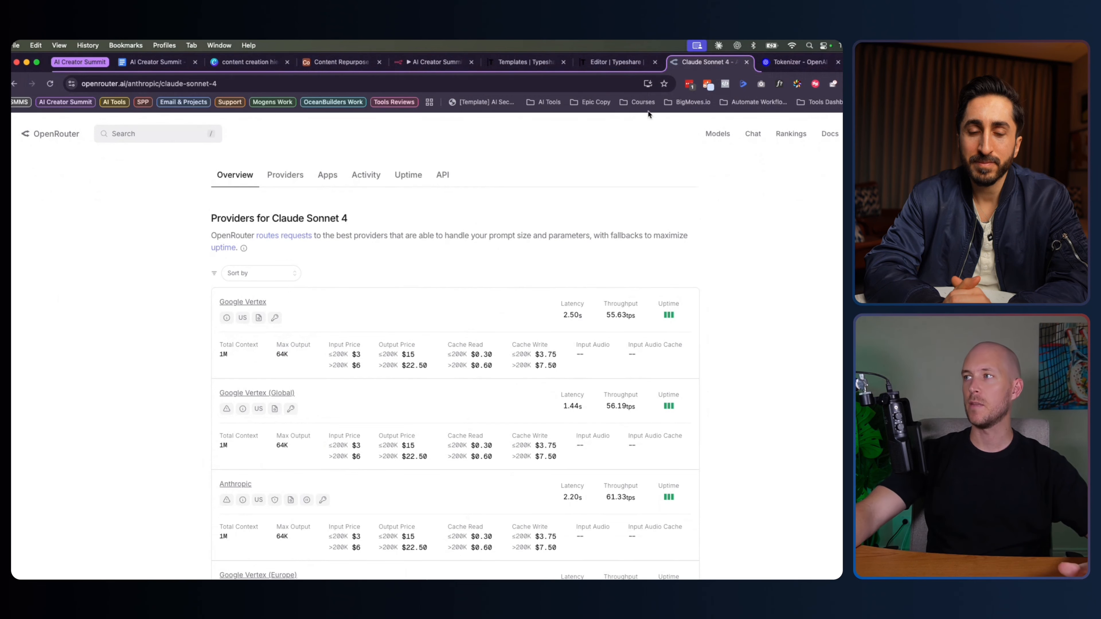
{"action": "left_click", "coordinate": [783, 62]}
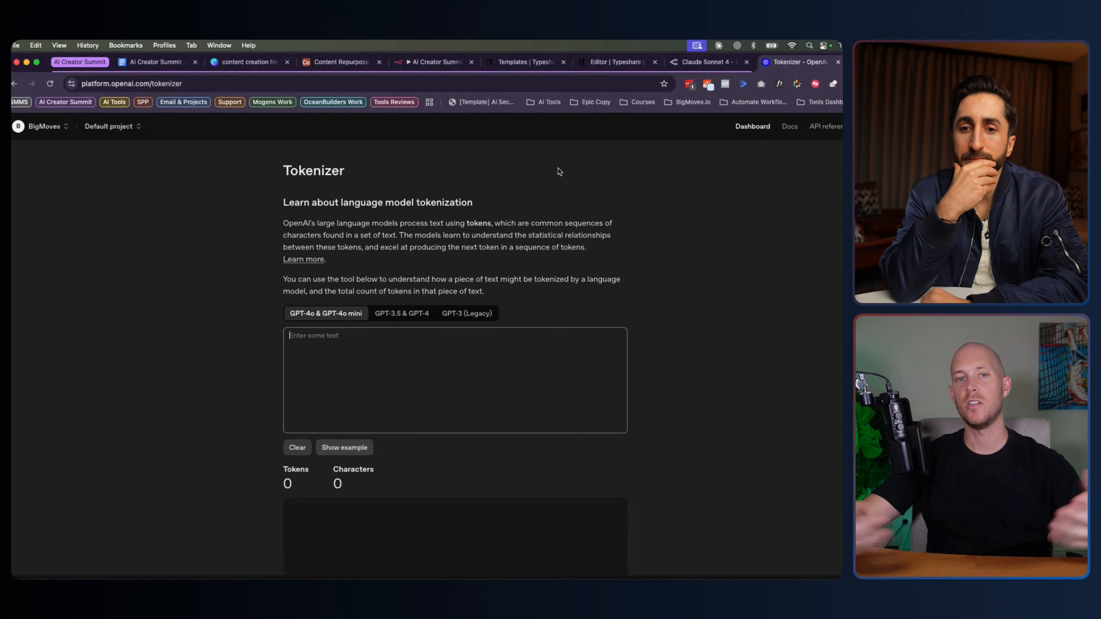
Return to the n8n AI Creator Summit Workflow editor
{"action": "left_click", "coordinate": [451, 62]}
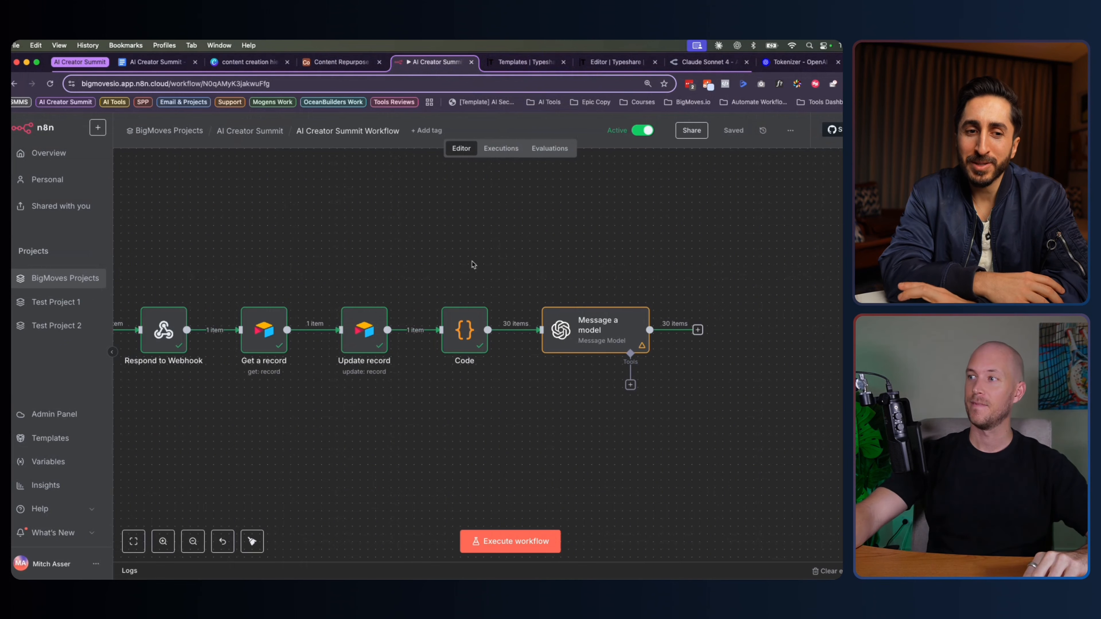
Glance at the Airtable base, then inspect and close the Code step in n8n
{"action": "left_click", "coordinate": [319, 66]}
{"action": "scroll", "coordinate": [426, 250], "scroll_direction": "left", "scroll_amount": 3}
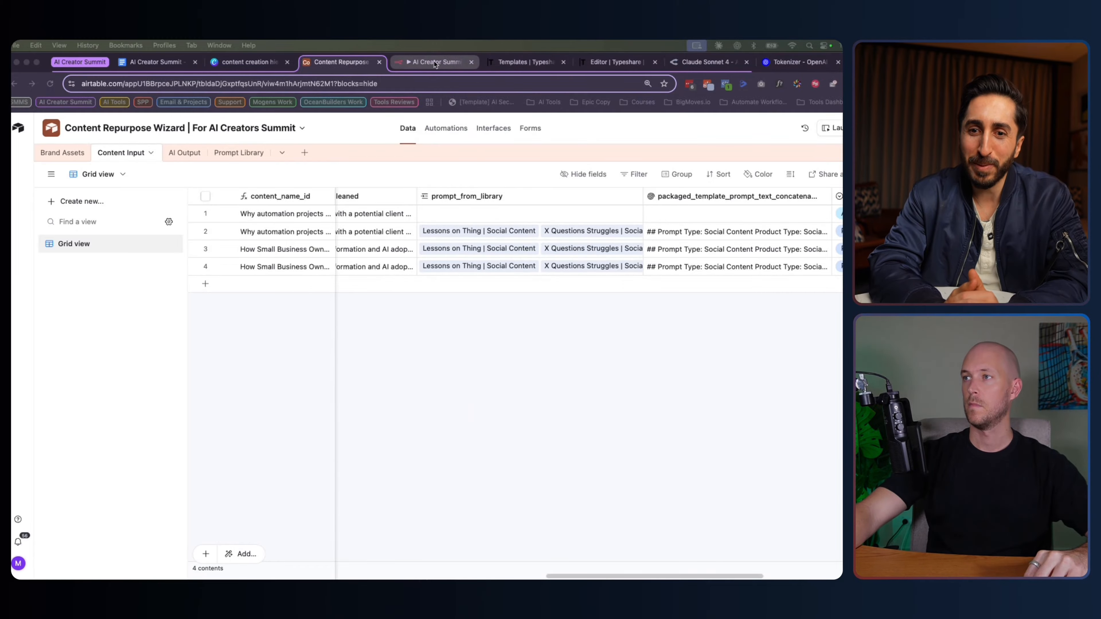
{"action": "left_click", "coordinate": [418, 65]}
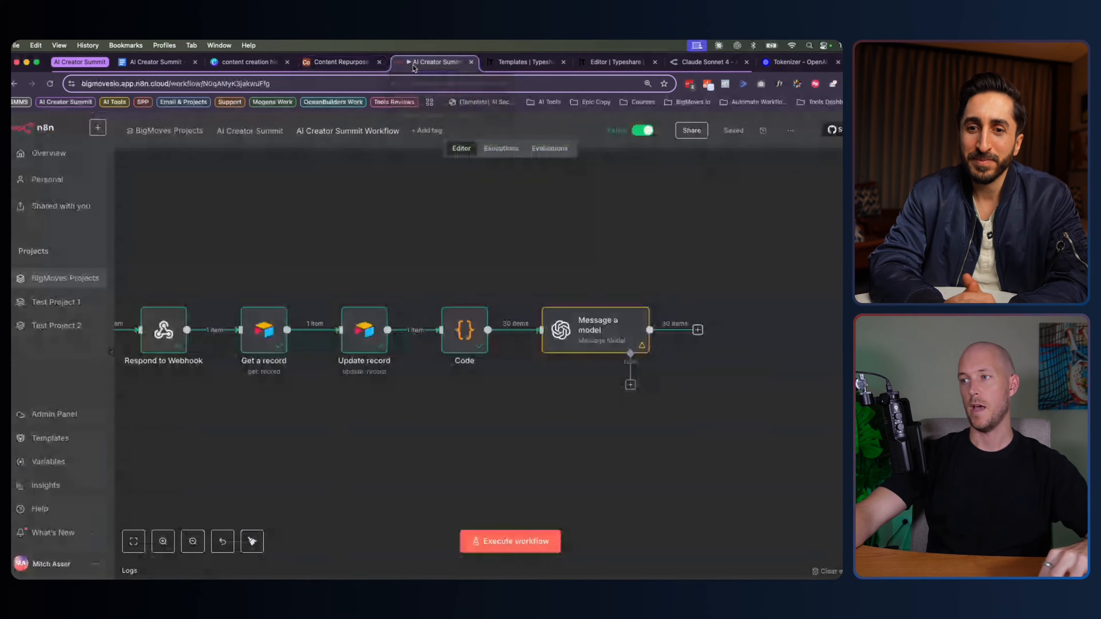
{"action": "double_click", "coordinate": [464, 329]}
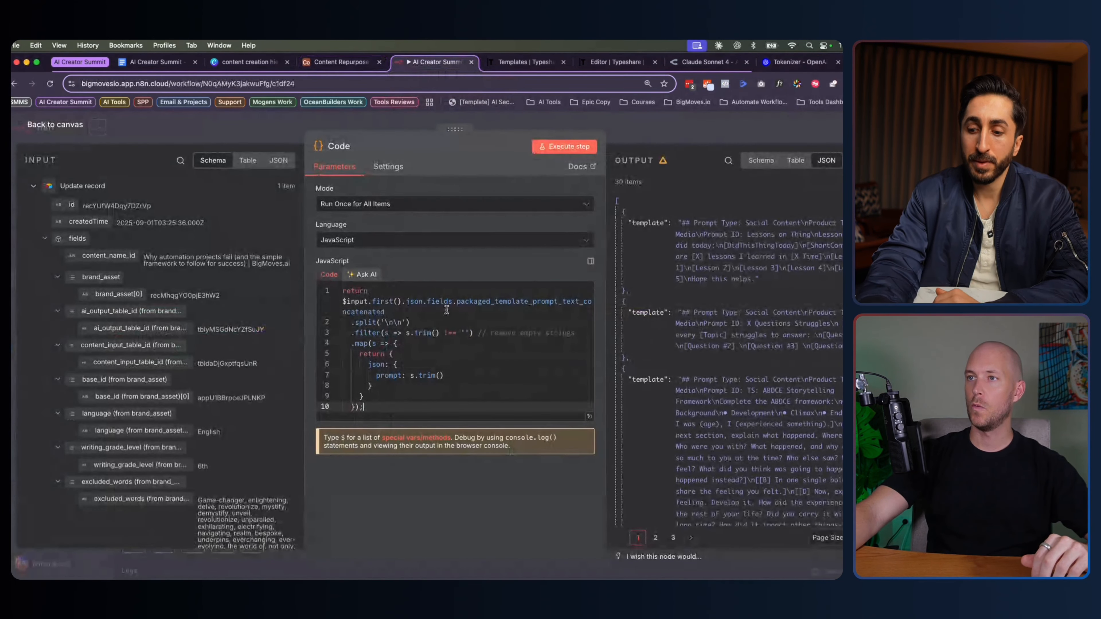
{"action": "left_click", "coordinate": [61, 129]}
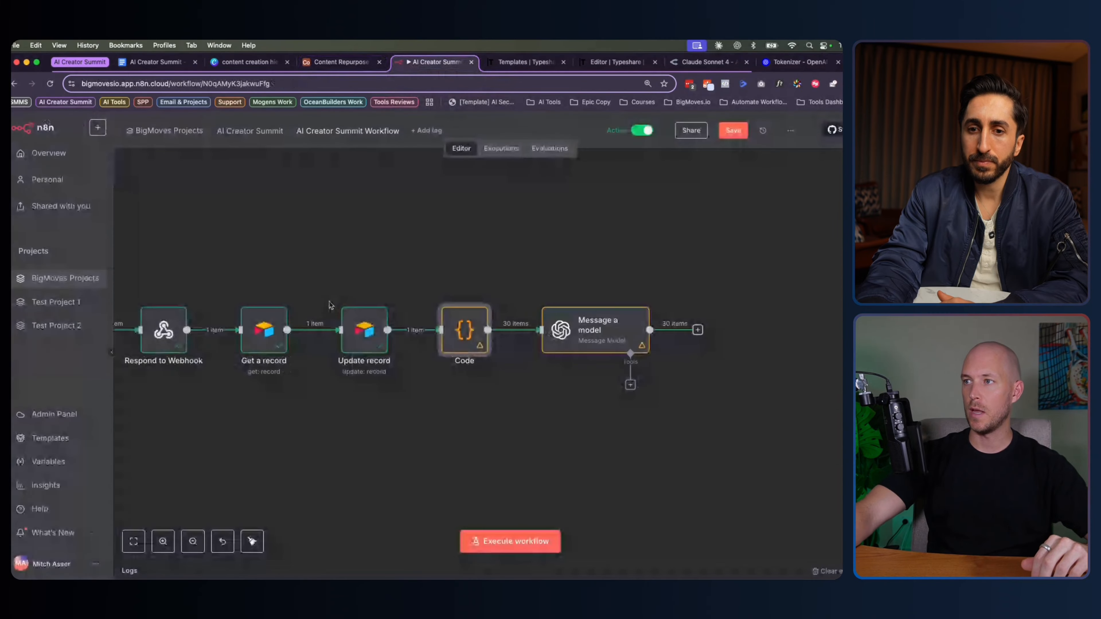
Link the Lessons on Thing and X Questions Struggles prompts to row 1's prompt_from_library
{"action": "left_click", "coordinate": [453, 24]}
{"action": "left_click", "coordinate": [551, 200]}
{"action": "left_click", "coordinate": [545, 200]}
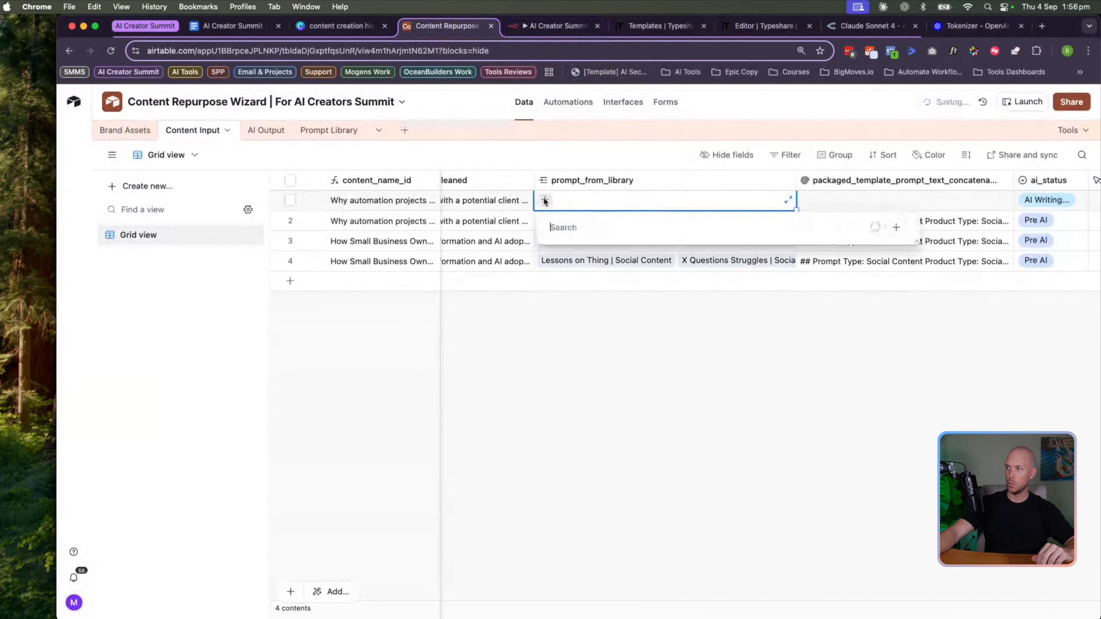
{"action": "left_click", "coordinate": [578, 264]}
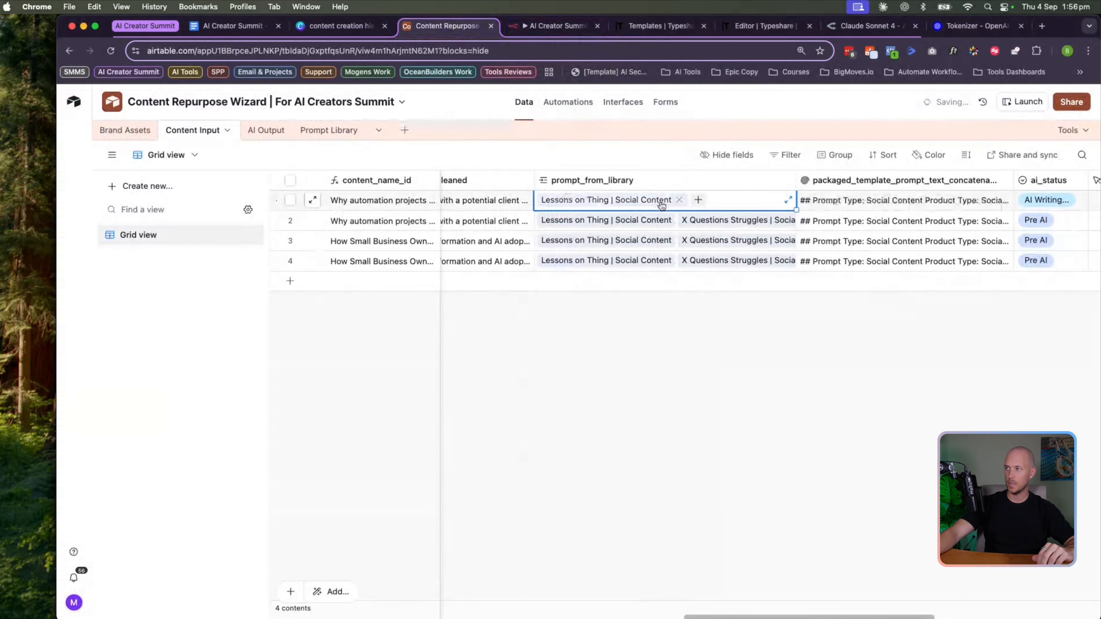
{"action": "left_click", "coordinate": [698, 200]}
{"action": "left_click", "coordinate": [615, 258]}
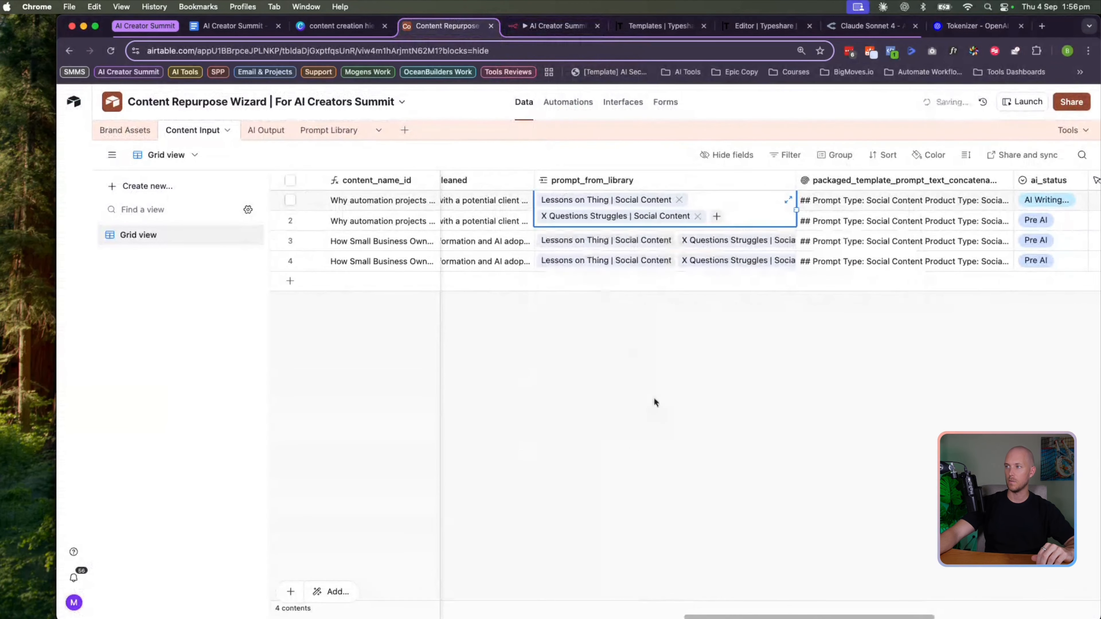
{"action": "scroll", "coordinate": [692, 368], "scroll_direction": "right", "scroll_amount": 5}
{"action": "left_click", "coordinate": [555, 26]}
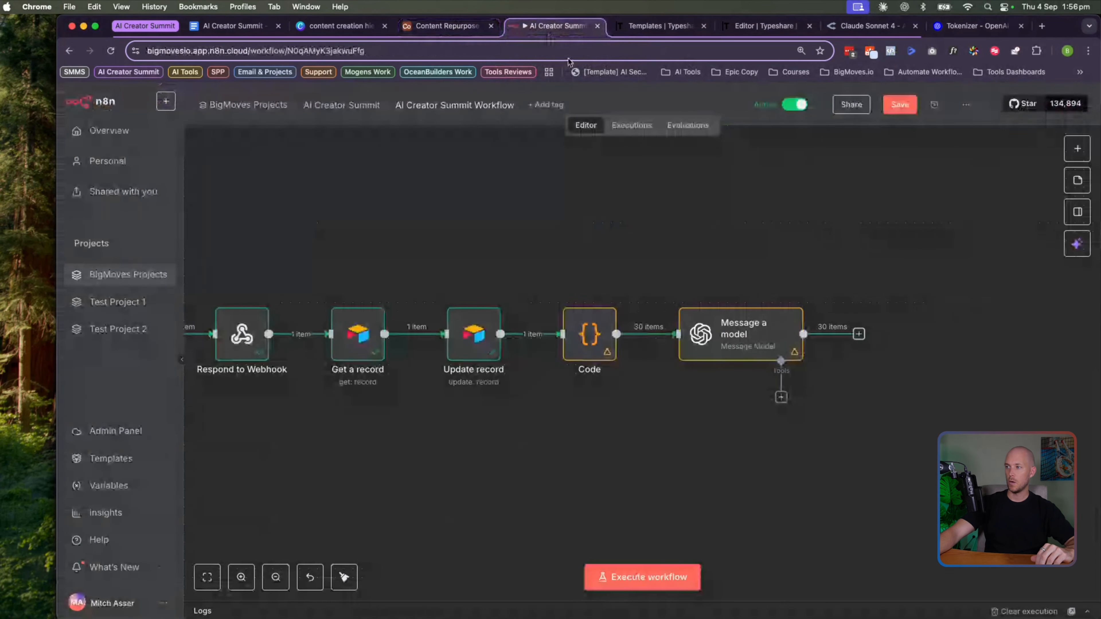
Execute the workflow and trigger it from Airtable's Repurpose Content button for row 1
{"action": "left_click", "coordinate": [663, 568]}
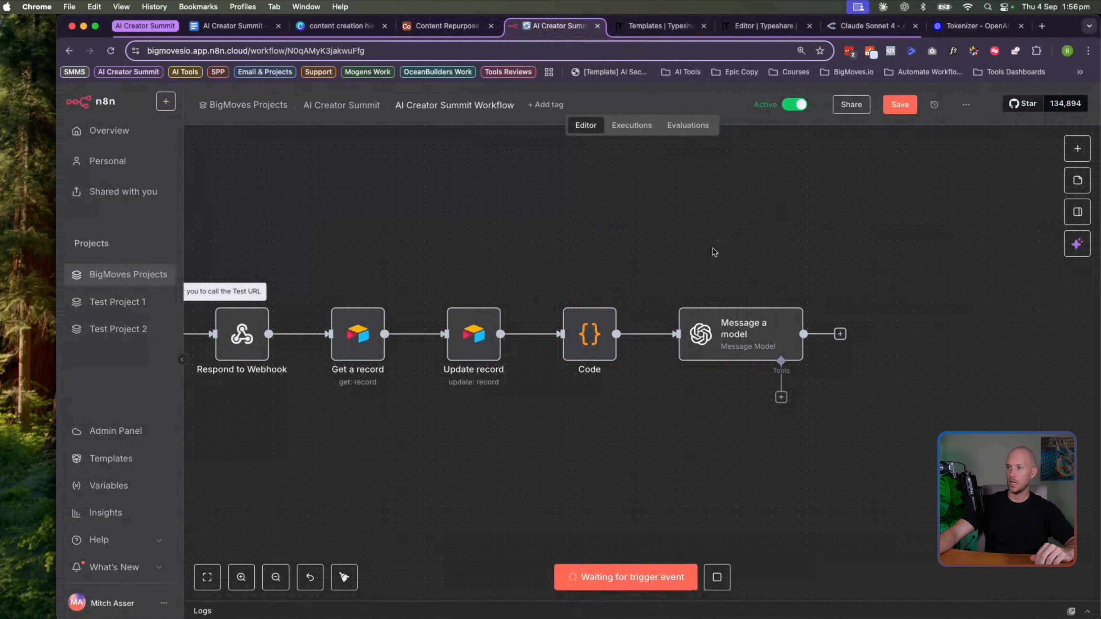
{"action": "left_click", "coordinate": [447, 25]}
{"action": "left_click", "coordinate": [668, 200]}
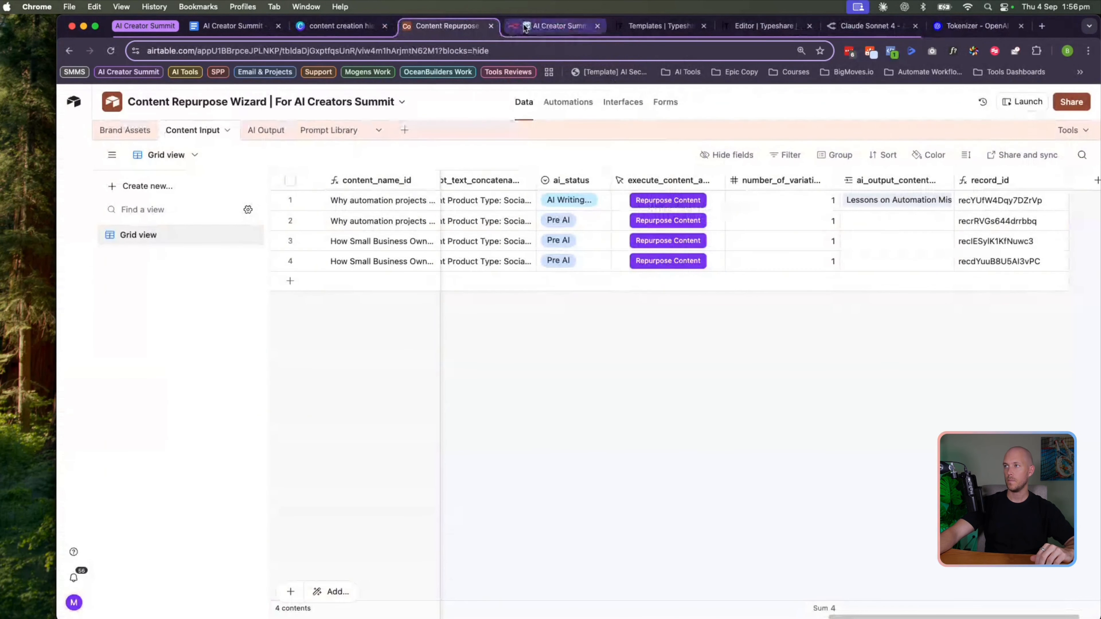
{"action": "left_click", "coordinate": [531, 27]}
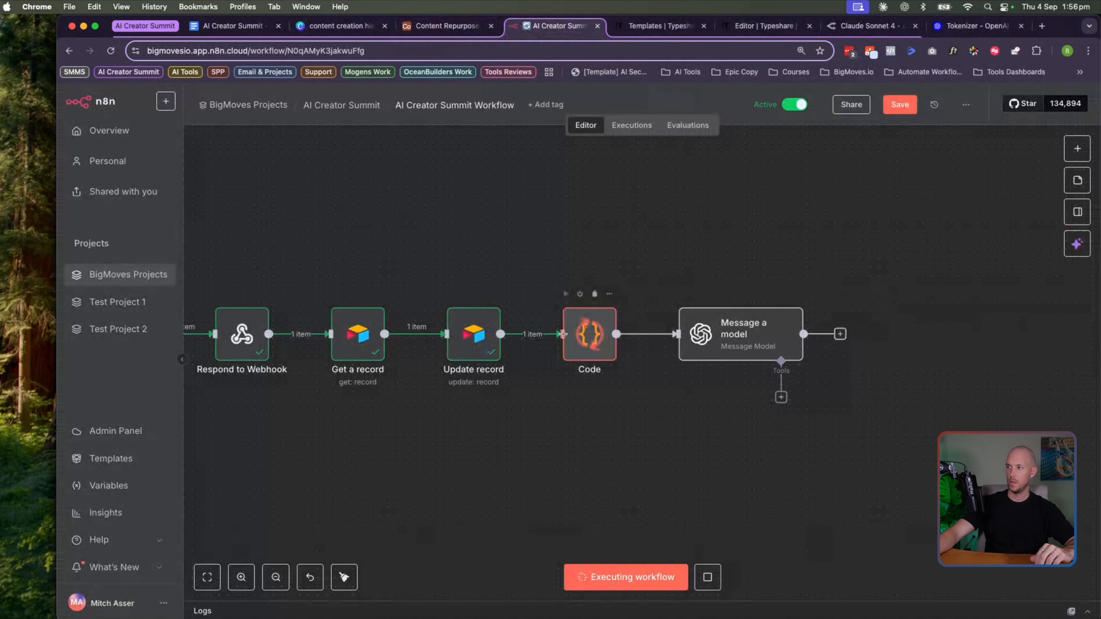
{"action": "scroll", "coordinate": [573, 334], "scroll_direction": "right", "scroll_amount": 2}
{"action": "scroll", "coordinate": [574, 334], "scroll_direction": "right", "scroll_amount": 3}
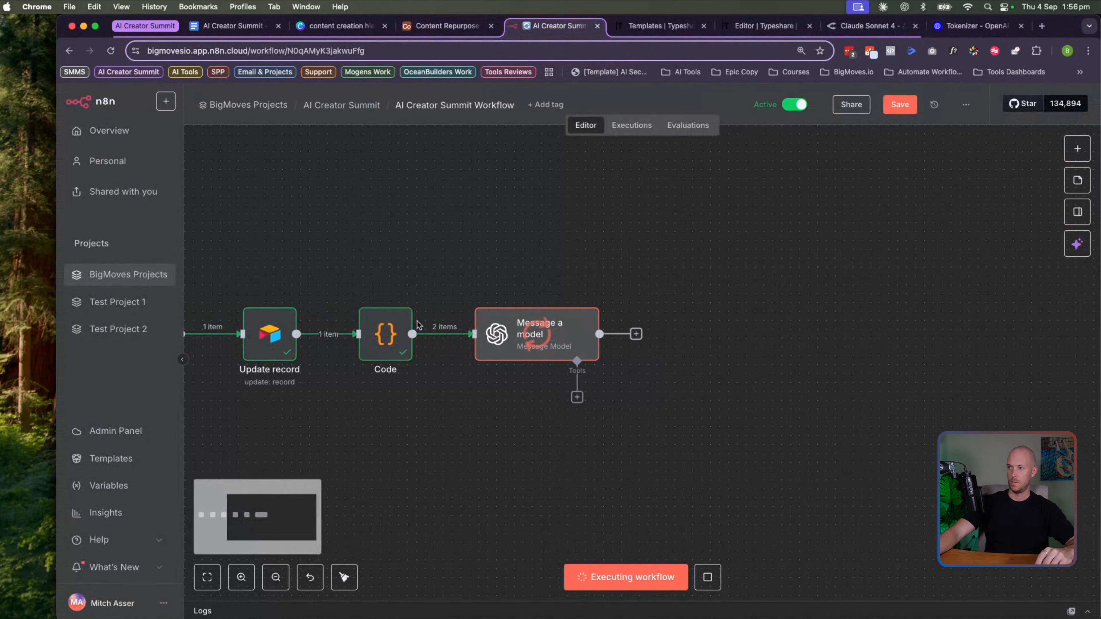
Inspect Message a model's 2-item output as table and schema, then open its full prompt
{"action": "double_click", "coordinate": [536, 337]}
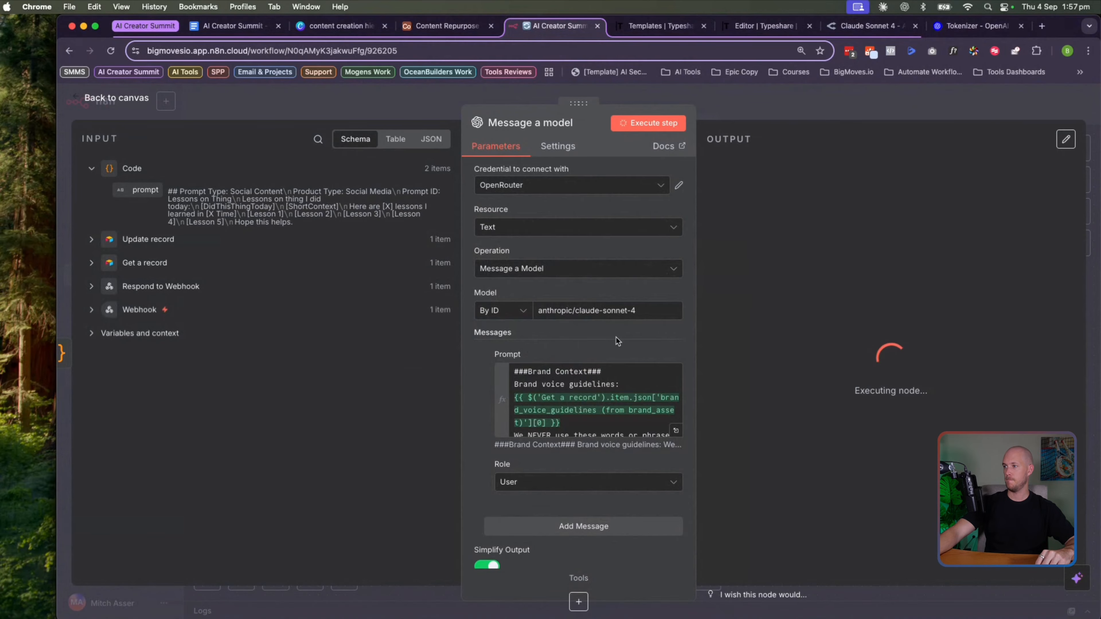
{"action": "scroll", "coordinate": [611, 336], "scroll_direction": "down", "scroll_amount": 3}
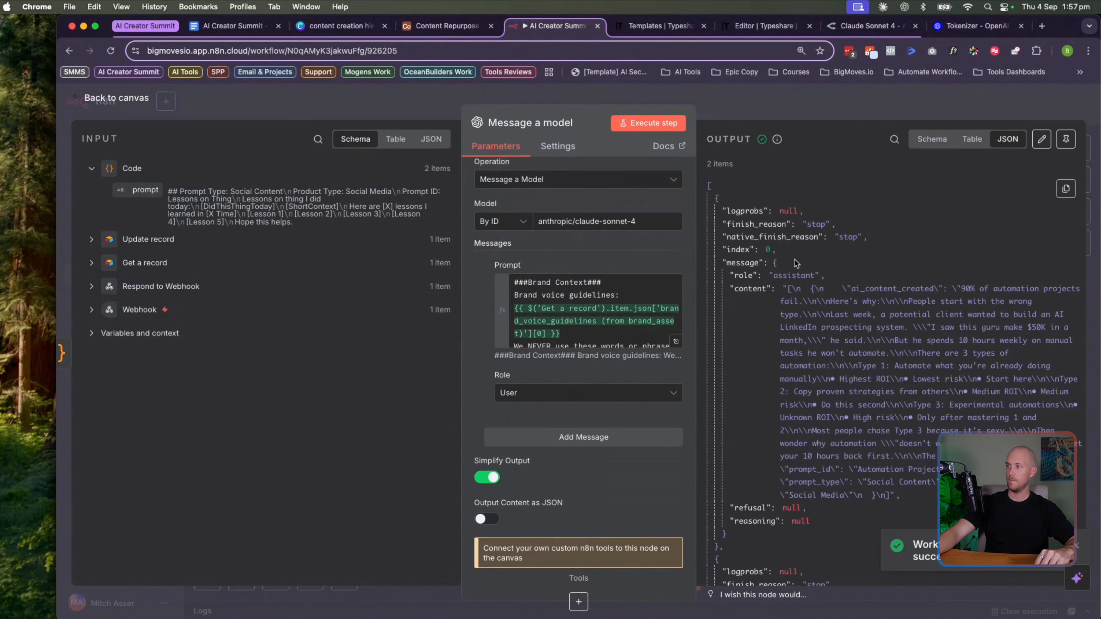
{"action": "left_click", "coordinate": [972, 139]}
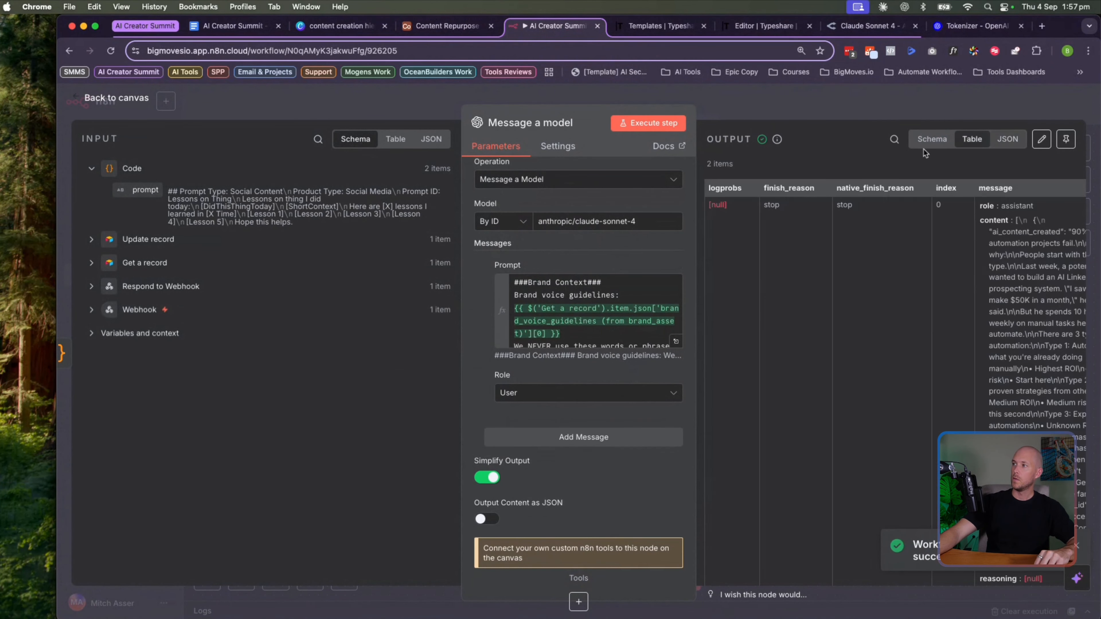
{"action": "left_click_drag", "start_coordinate": [707, 166], "coordinate": [723, 165]}
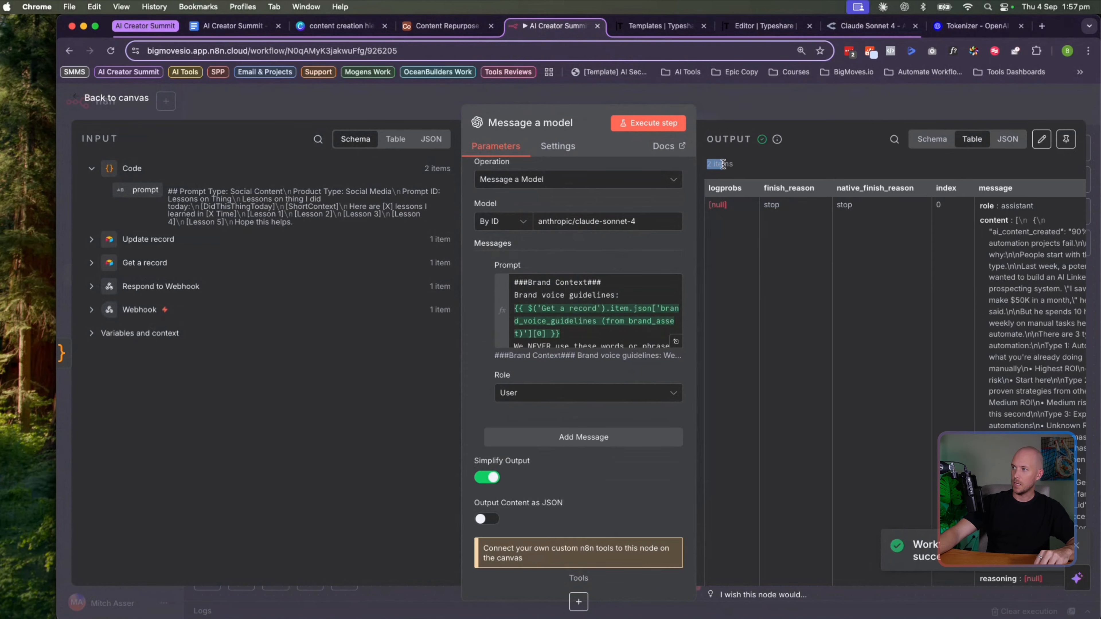
{"action": "scroll", "coordinate": [812, 357], "scroll_direction": "down", "scroll_amount": 1}
{"action": "scroll", "coordinate": [805, 353], "scroll_direction": "down", "scroll_amount": 10}
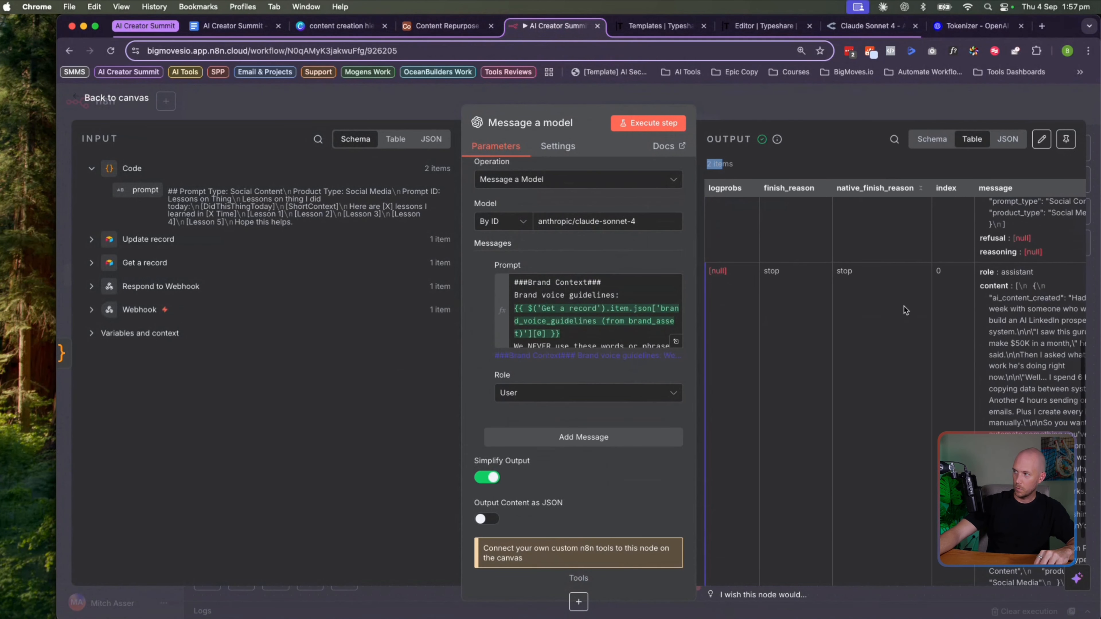
{"action": "scroll", "coordinate": [974, 428], "scroll_direction": "down", "scroll_amount": 3}
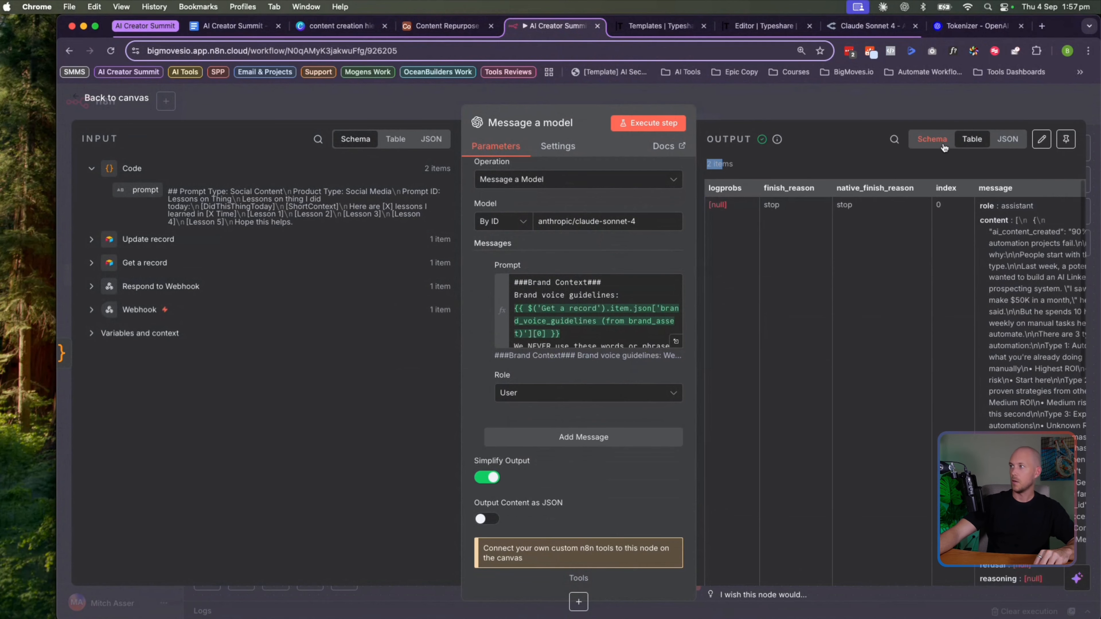
{"action": "left_click", "coordinate": [932, 139]}
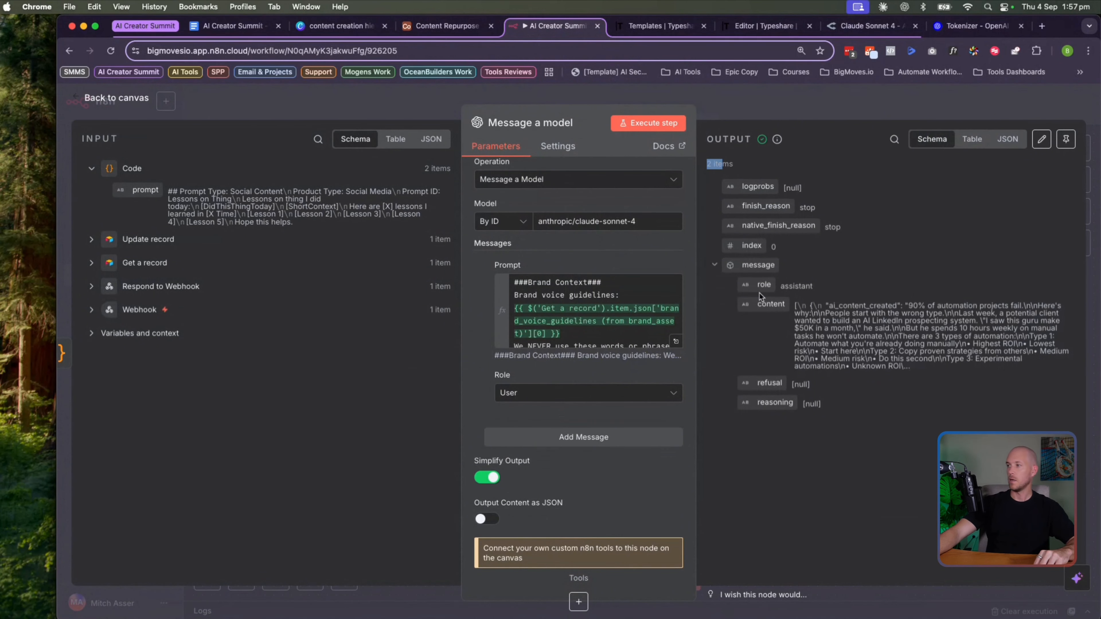
{"action": "scroll", "coordinate": [566, 465], "scroll_direction": "up", "scroll_amount": 3}
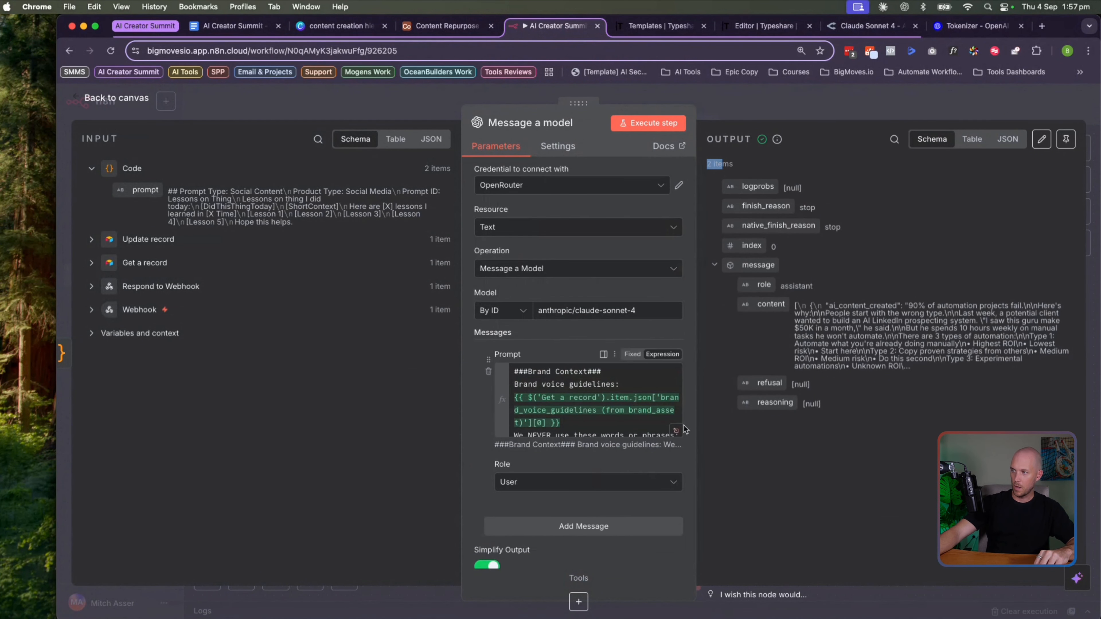
{"action": "left_click", "coordinate": [676, 430]}
{"action": "scroll", "coordinate": [553, 327], "scroll_direction": "down", "scroll_amount": 6}
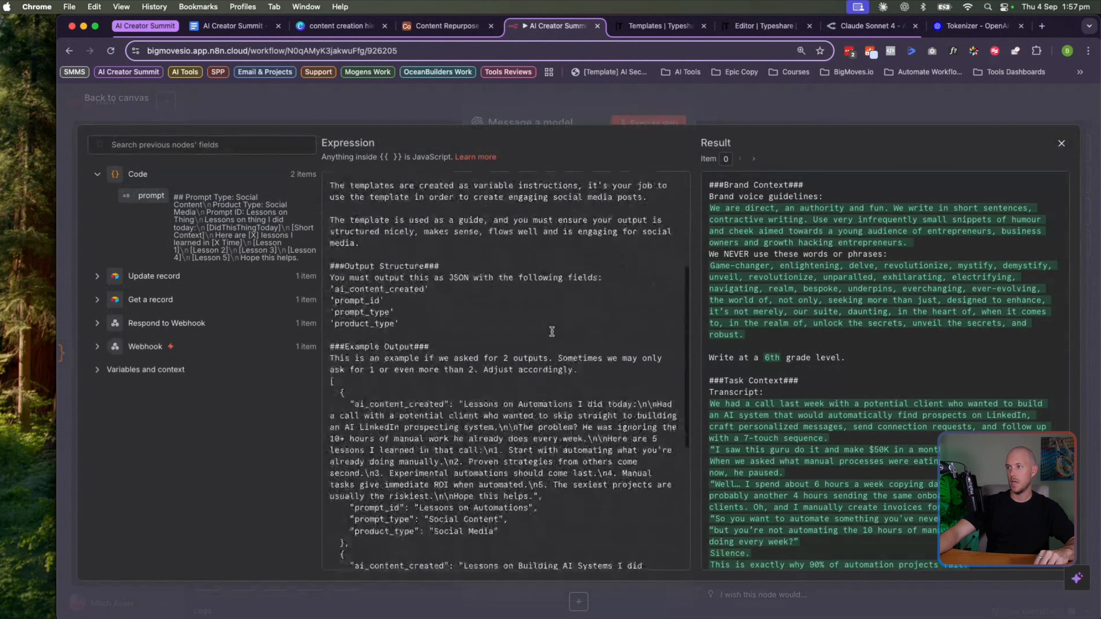
Point out the prompt's required output fields like prompt_id, then close the expression editor
{"action": "mouse_move", "coordinate": [401, 285]}
{"action": "left_mouse_down"}
{"action": "mouse_move", "coordinate": [317, 252]}
{"action": "mouse_move", "coordinate": [380, 250]}
{"action": "mouse_move", "coordinate": [367, 261]}
{"action": "mouse_move", "coordinate": [390, 271]}
{"action": "mouse_move", "coordinate": [366, 285]}
{"action": "mouse_move", "coordinate": [396, 283]}
{"action": "left_mouse_up"}
{"action": "left_click", "coordinate": [335, 251]}
{"action": "left_click", "coordinate": [337, 262]}
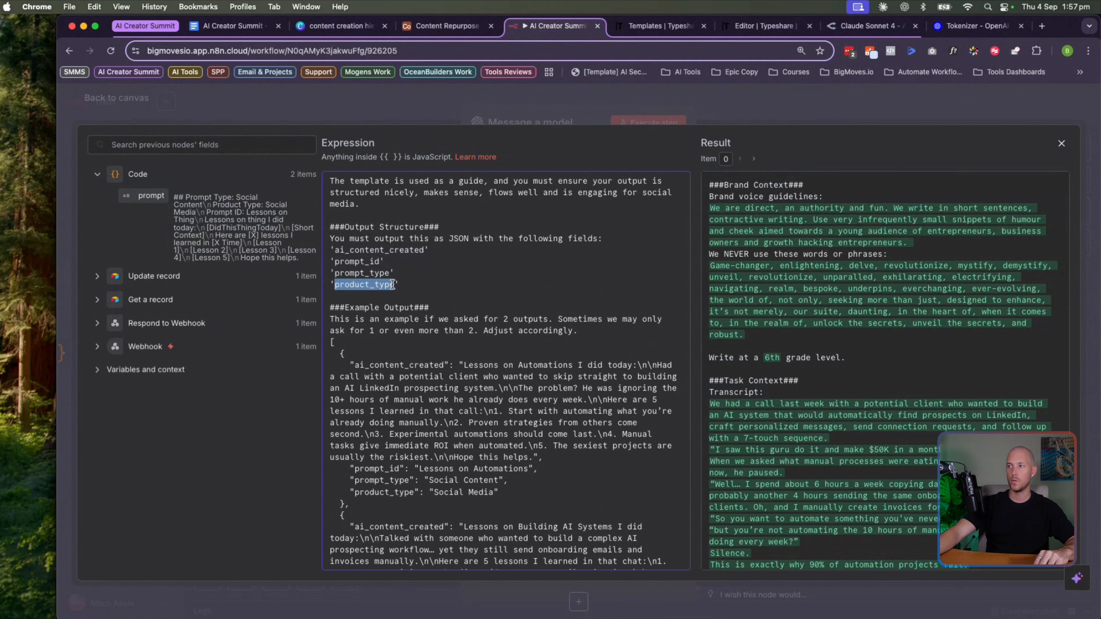
{"action": "scroll", "coordinate": [380, 277], "scroll_direction": "down", "scroll_amount": 1}
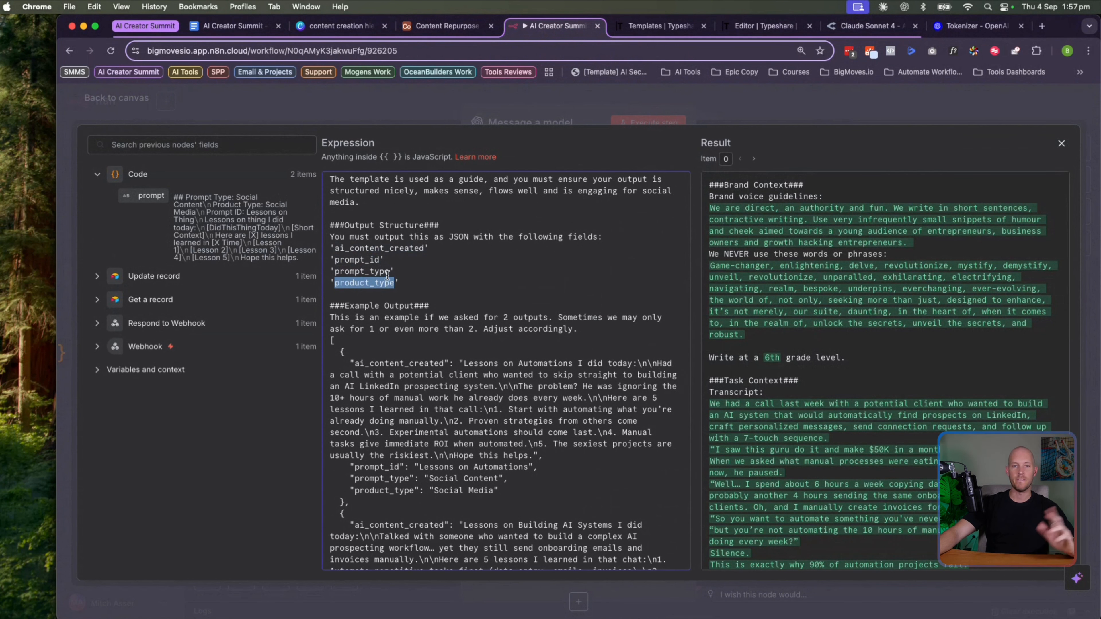
{"action": "left_click", "coordinate": [1060, 145]}
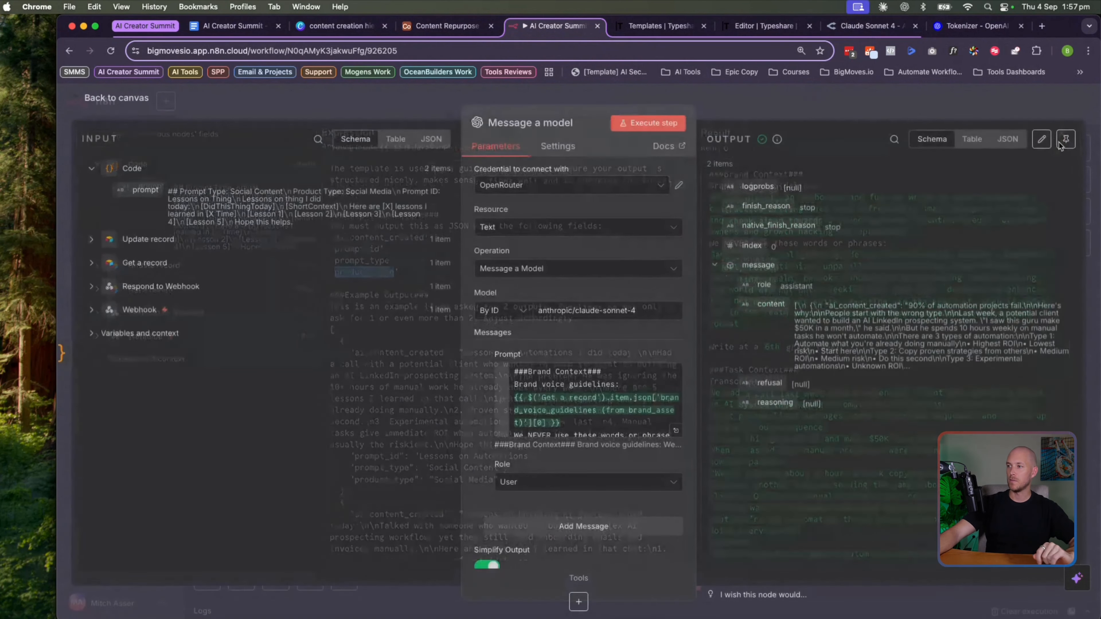
{"action": "scroll", "coordinate": [581, 390], "scroll_direction": "down", "scroll_amount": 5}
{"action": "left_click_drag", "start_coordinate": [825, 306], "coordinate": [873, 361]}
{"action": "left_click", "coordinate": [817, 323]}
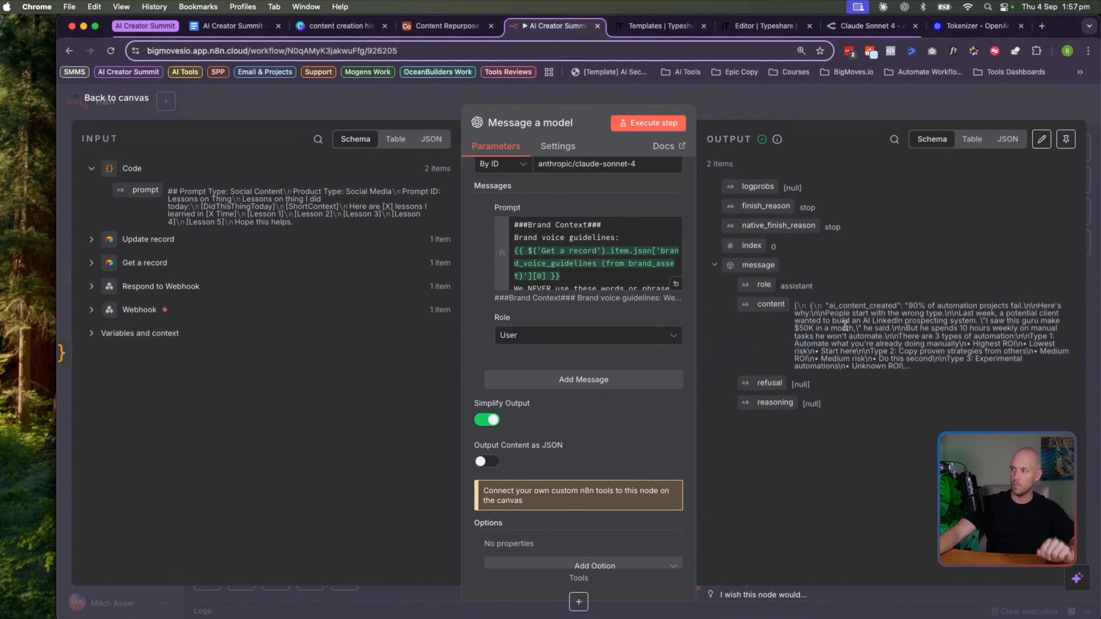
Enable Output Content as JSON, re-run Message a model, and verify ai_content_created and prompt_id fields
{"action": "left_click", "coordinate": [484, 463]}
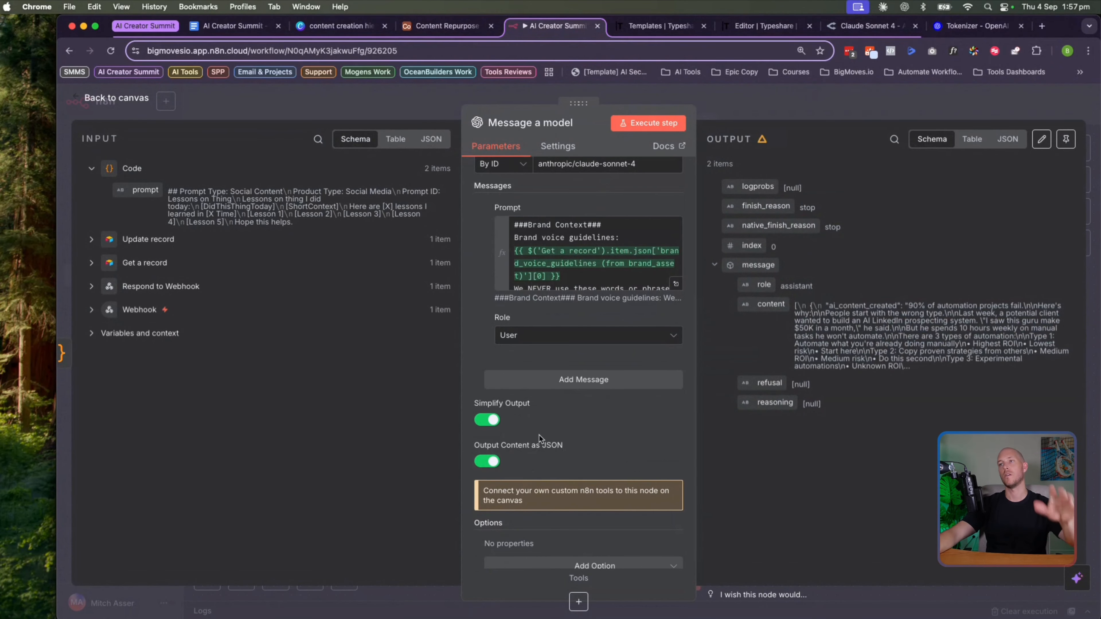
{"action": "left_click", "coordinate": [139, 103]}
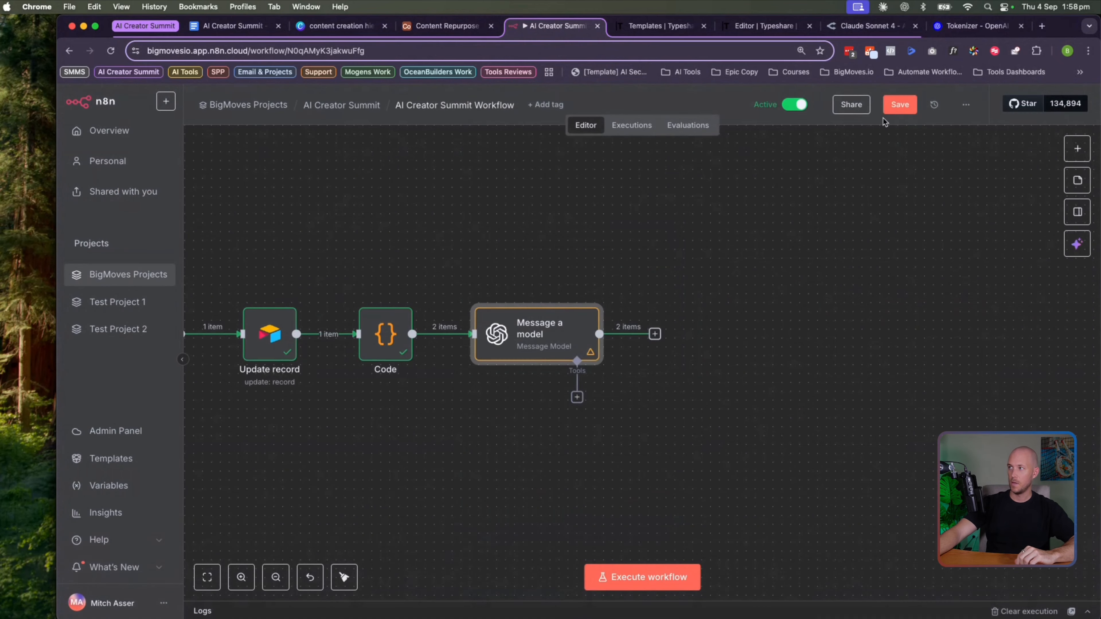
{"action": "double_click", "coordinate": [541, 328]}
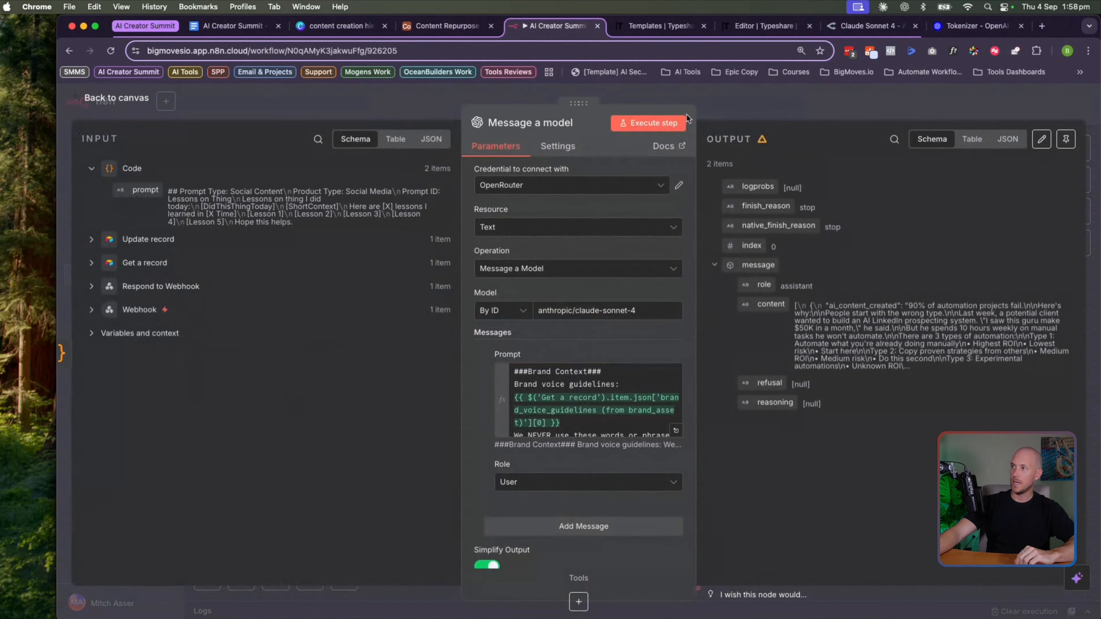
{"action": "left_click", "coordinate": [657, 129]}
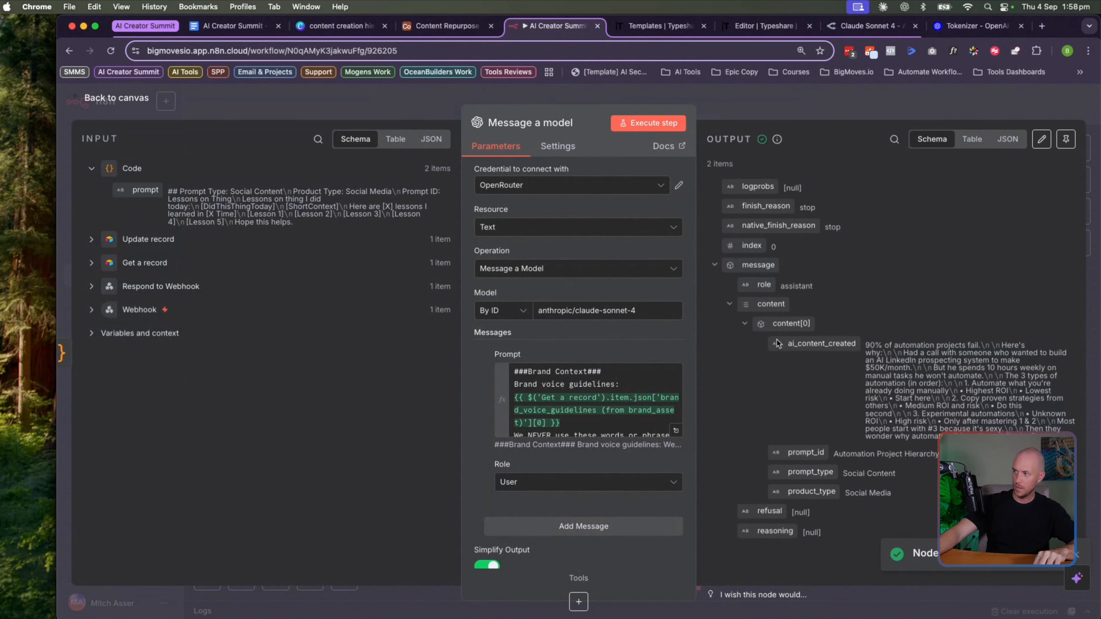
{"action": "left_click_drag", "start_coordinate": [785, 344], "coordinate": [844, 344]}
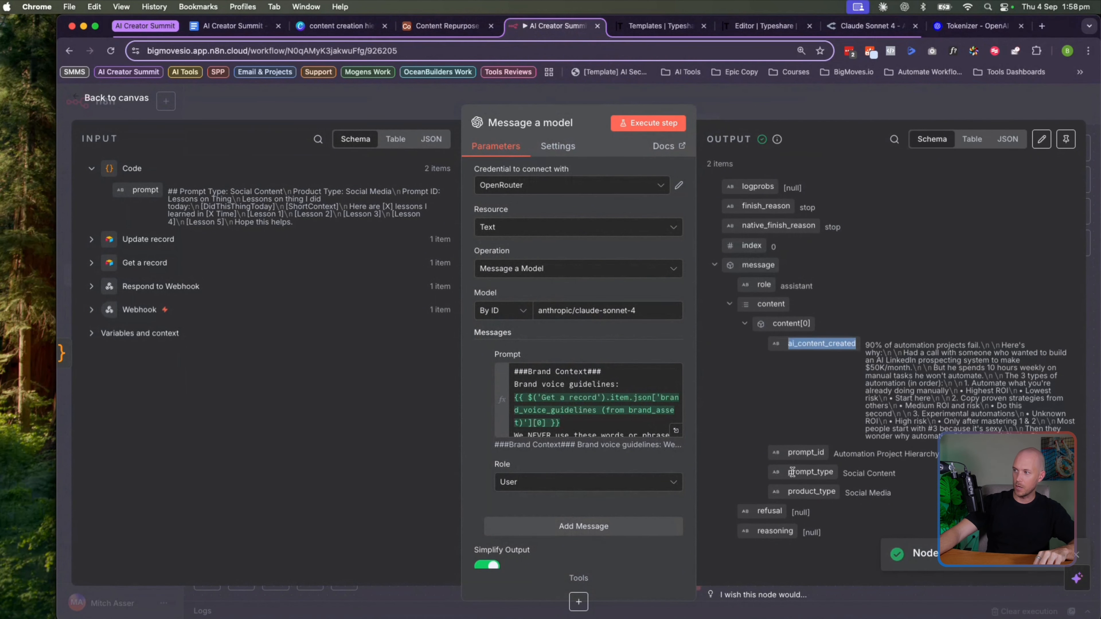
{"action": "left_click_drag", "start_coordinate": [788, 455], "coordinate": [834, 492]}
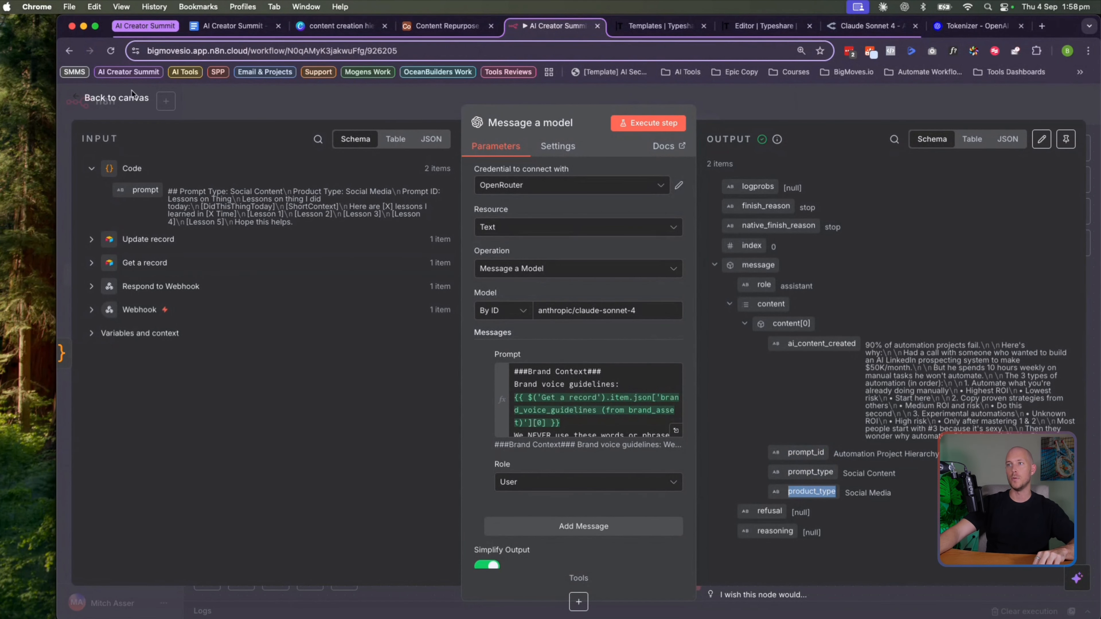
{"action": "left_click", "coordinate": [130, 99]}
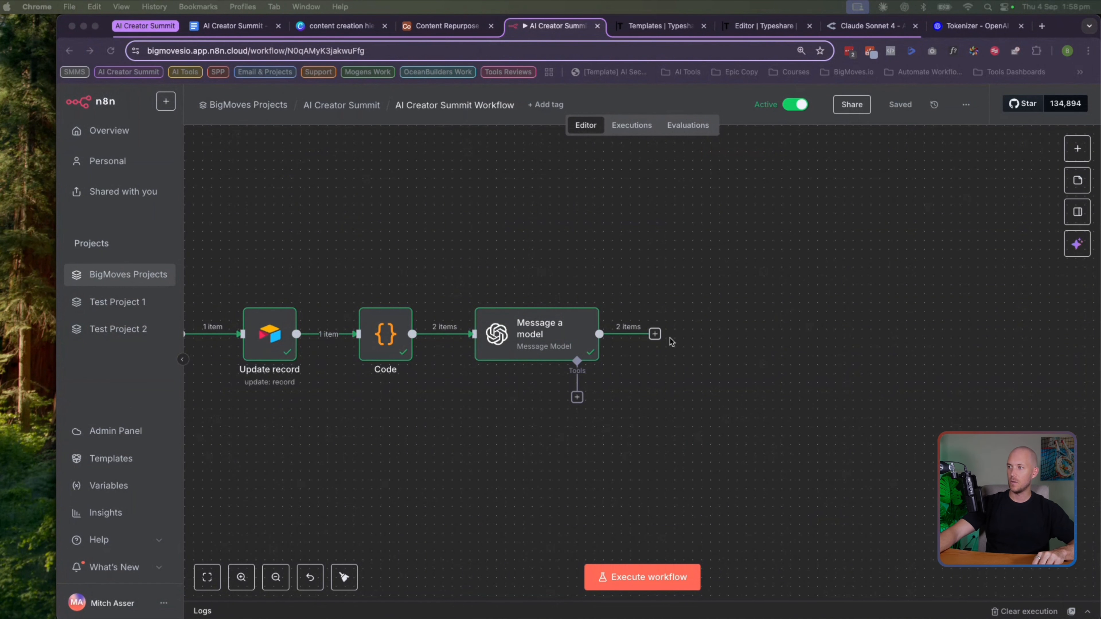
Add a Code1 step with a pasted script flattening output into ai_content_created, prompt_id, product_type
{"action": "left_click", "coordinate": [655, 334]}
{"action": "type", "text": "code"}
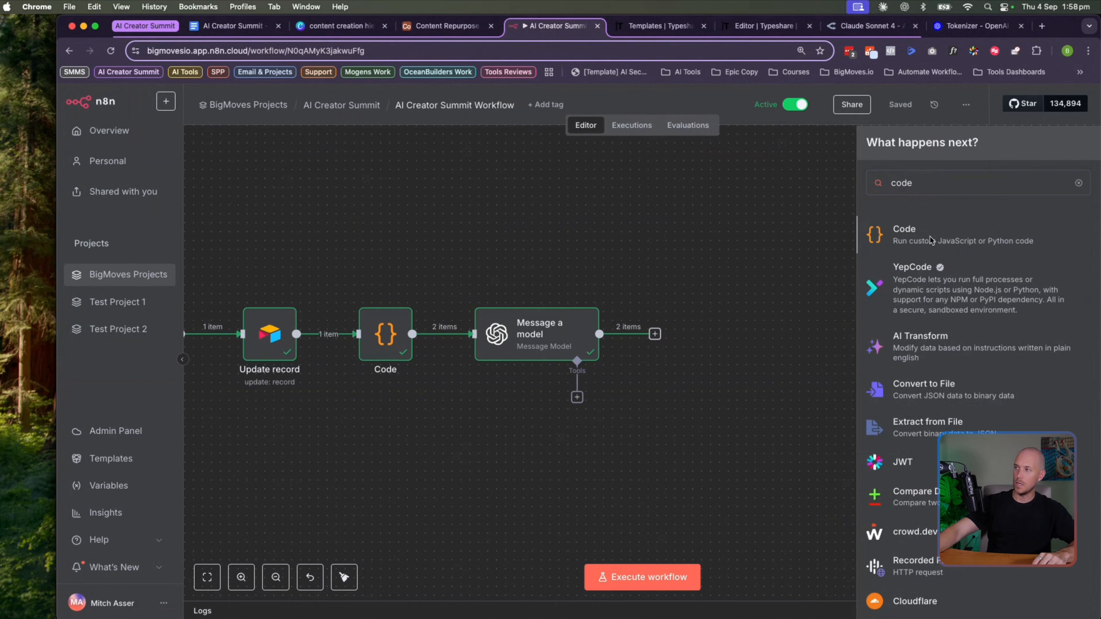
{"action": "left_click", "coordinate": [931, 241]}
{"action": "left_click", "coordinate": [571, 354]}
{"action": "key", "text": "super+a"}
{"action": "key", "text": "BackSpace"}
{"action": "key", "text": "super+v"}
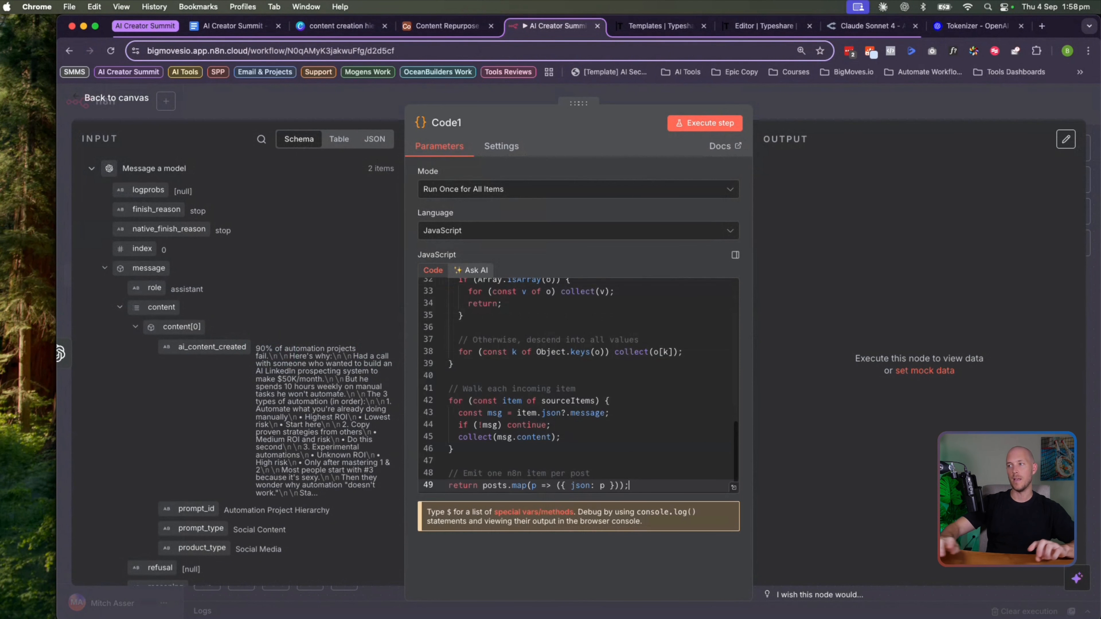
{"action": "left_click", "coordinate": [715, 122]}
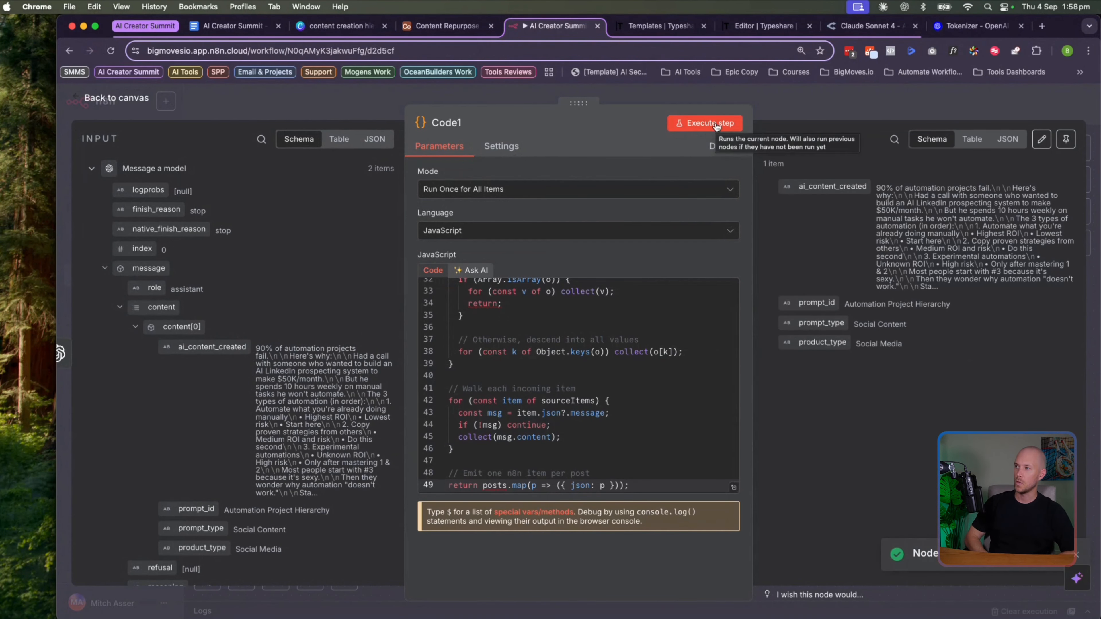
{"action": "left_click", "coordinate": [143, 99]}
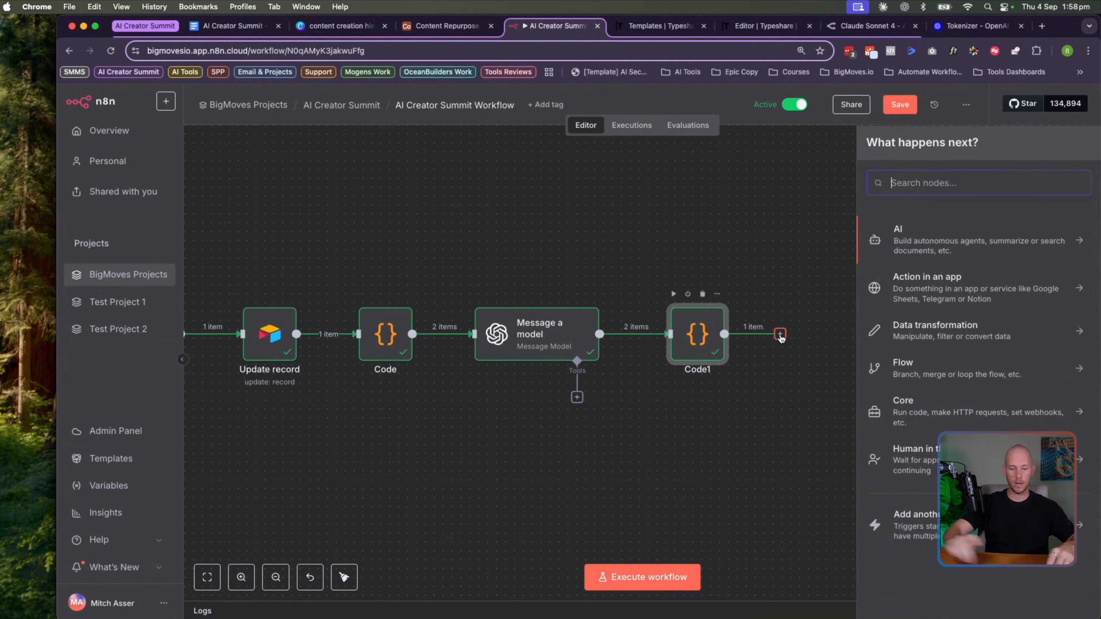
Add an Airtable 'Create a record' node after Code1
{"action": "type", "text": "airtable"}
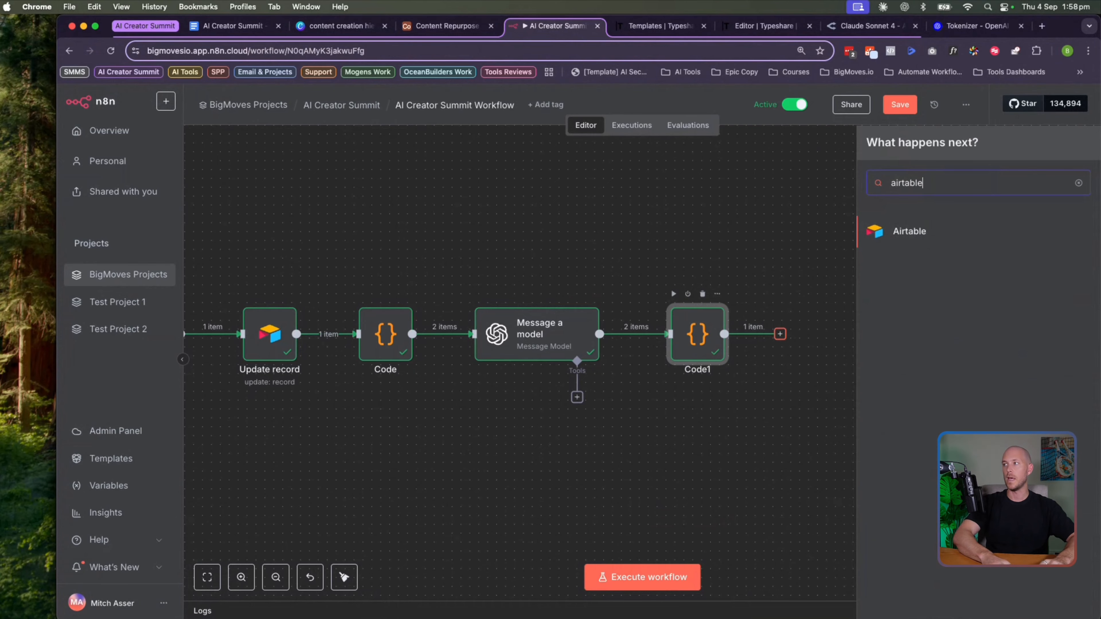
{"action": "left_click", "coordinate": [909, 232]}
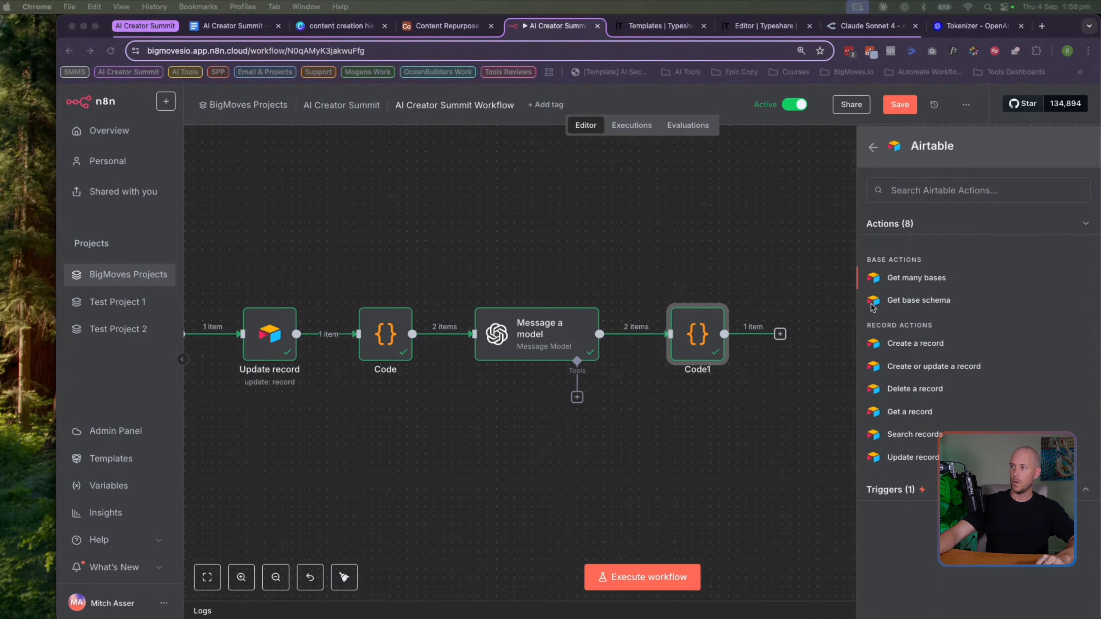
{"action": "left_click", "coordinate": [925, 189]}
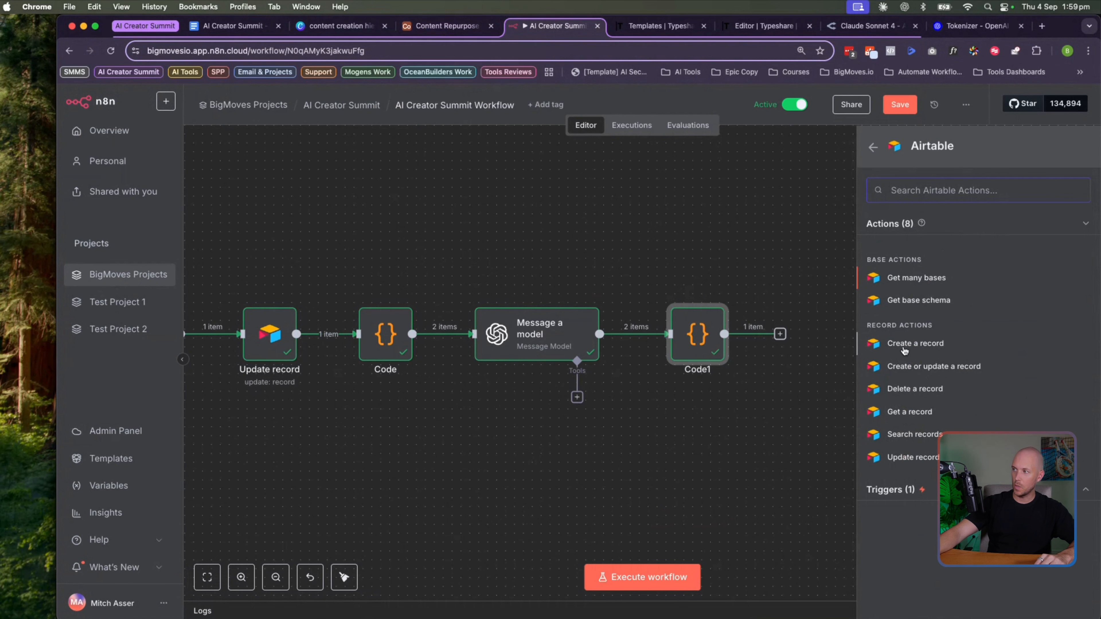
{"action": "left_click", "coordinate": [909, 345]}
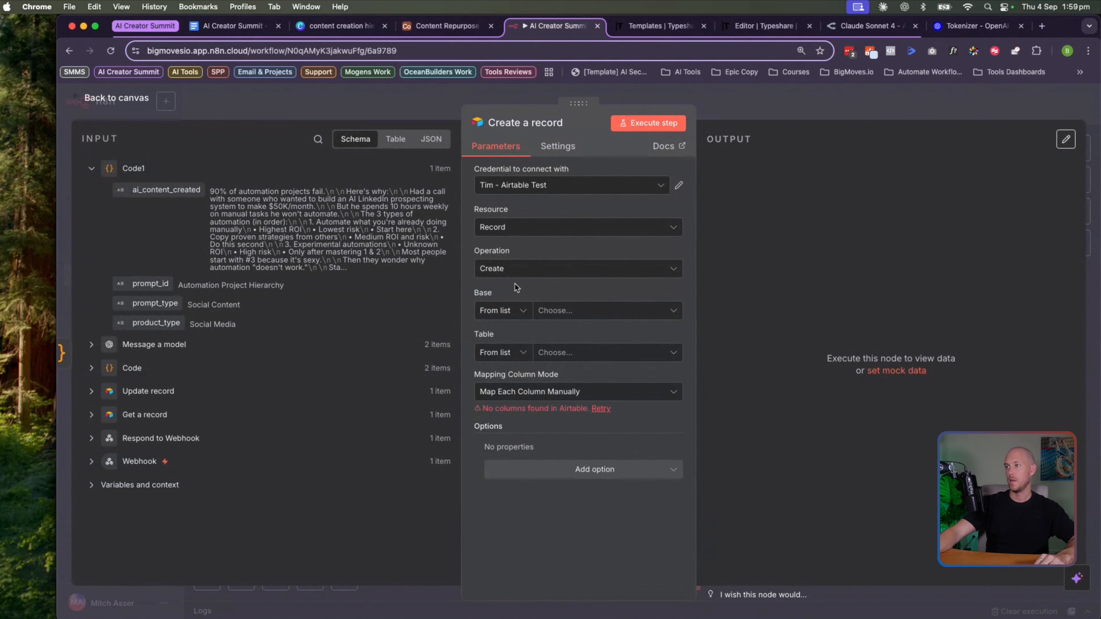
Use the BigMoves Airtable credential and map Base to webhook base_id and Table to output_table_id
{"action": "left_click", "coordinate": [89, 169]}
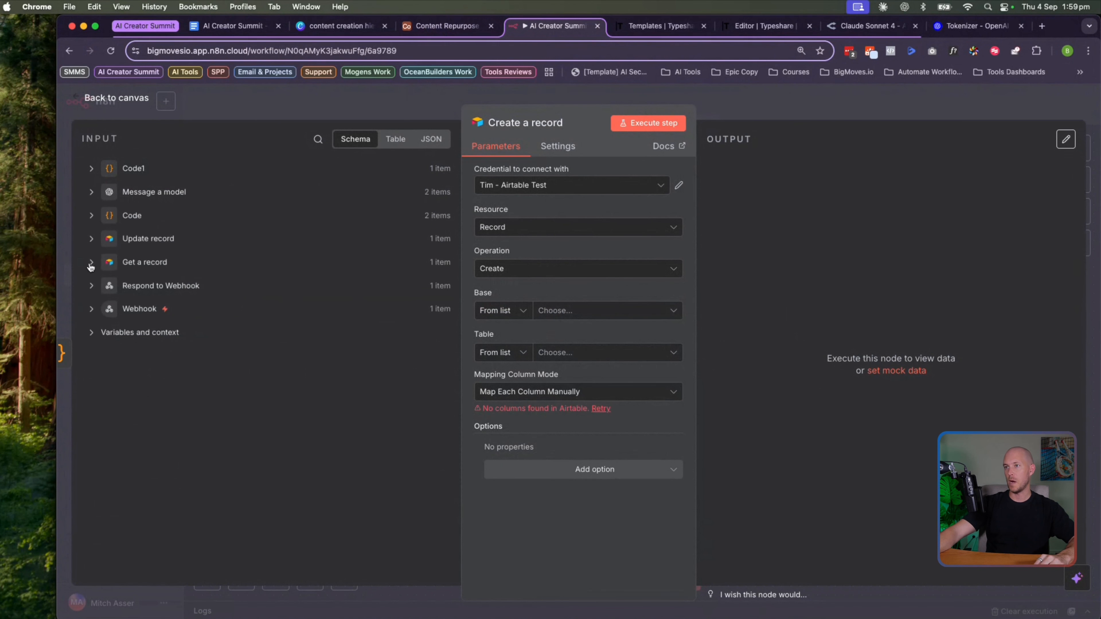
{"action": "left_click", "coordinate": [91, 309]}
{"action": "scroll", "coordinate": [109, 345], "scroll_direction": "down", "scroll_amount": 15}
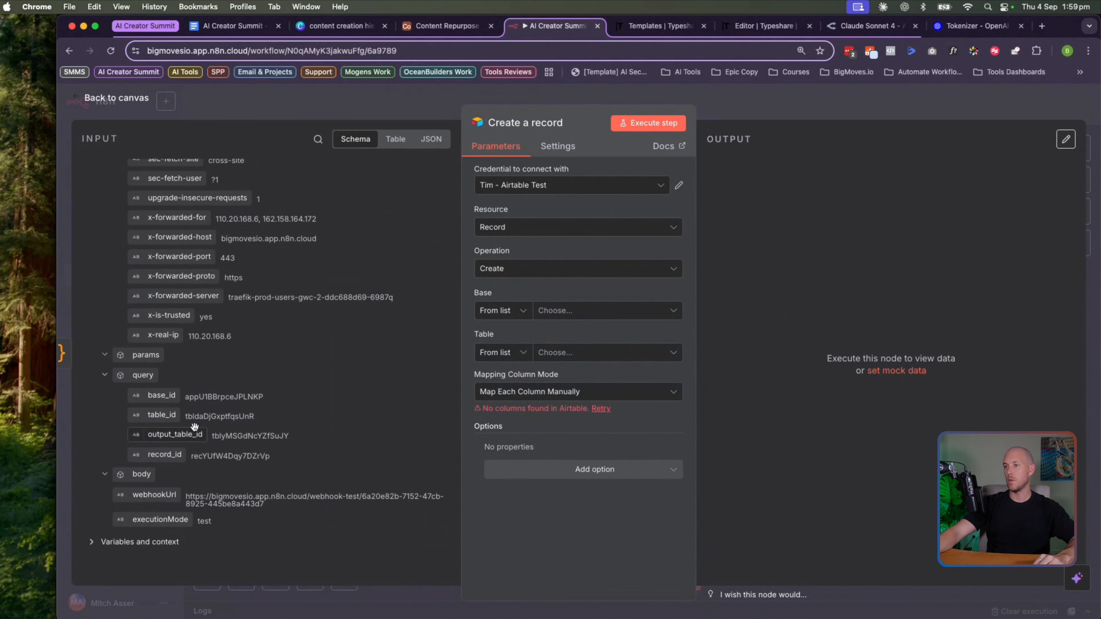
{"action": "left_click_drag", "start_coordinate": [158, 395], "coordinate": [563, 315]}
{"action": "left_click", "coordinate": [564, 184]}
{"action": "left_click", "coordinate": [522, 199]}
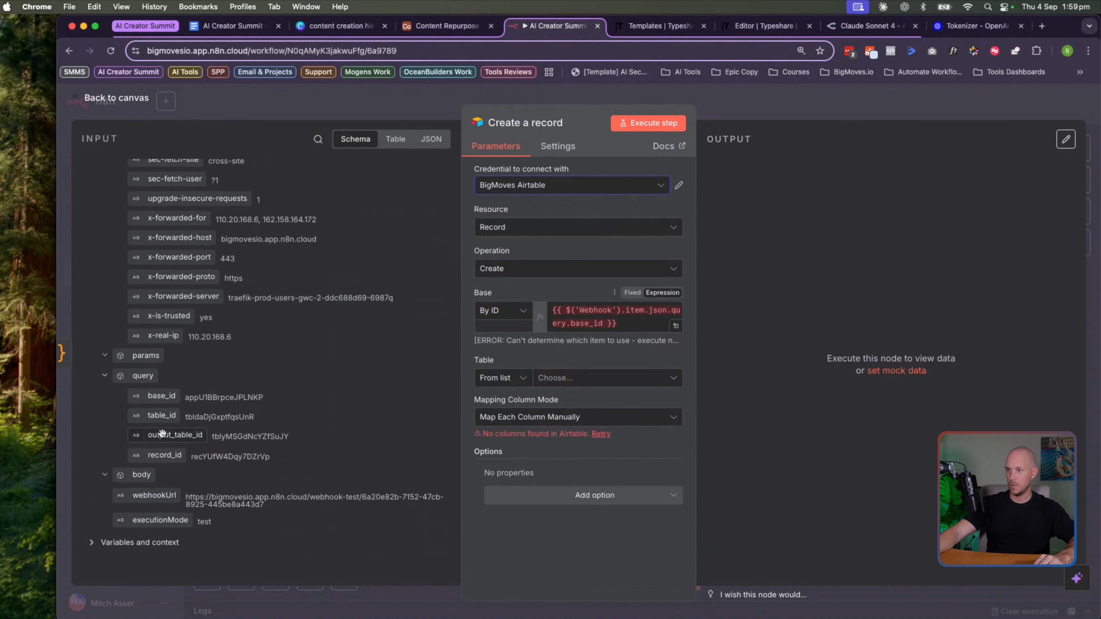
{"action": "left_click_drag", "start_coordinate": [168, 435], "coordinate": [557, 377]}
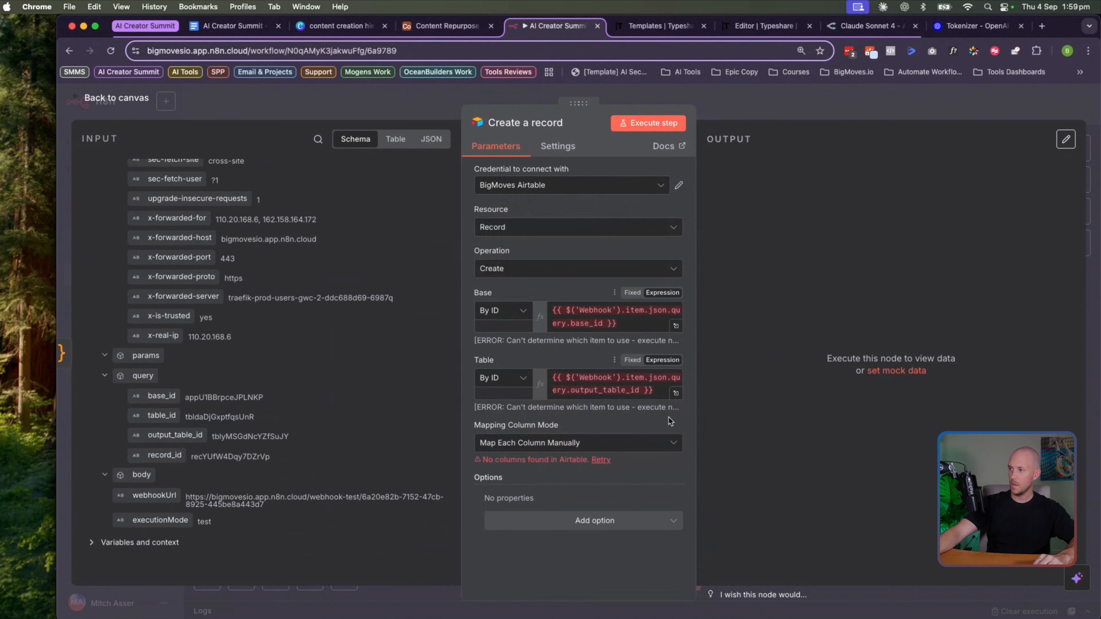
{"action": "left_click", "coordinate": [600, 459]}
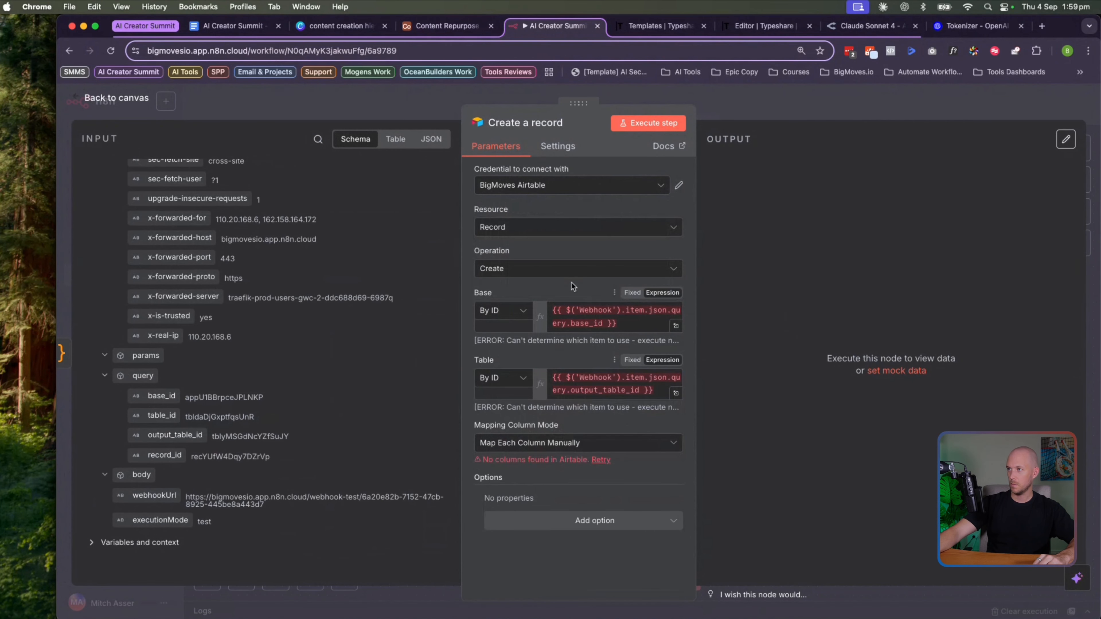
{"action": "left_click", "coordinate": [125, 100]}
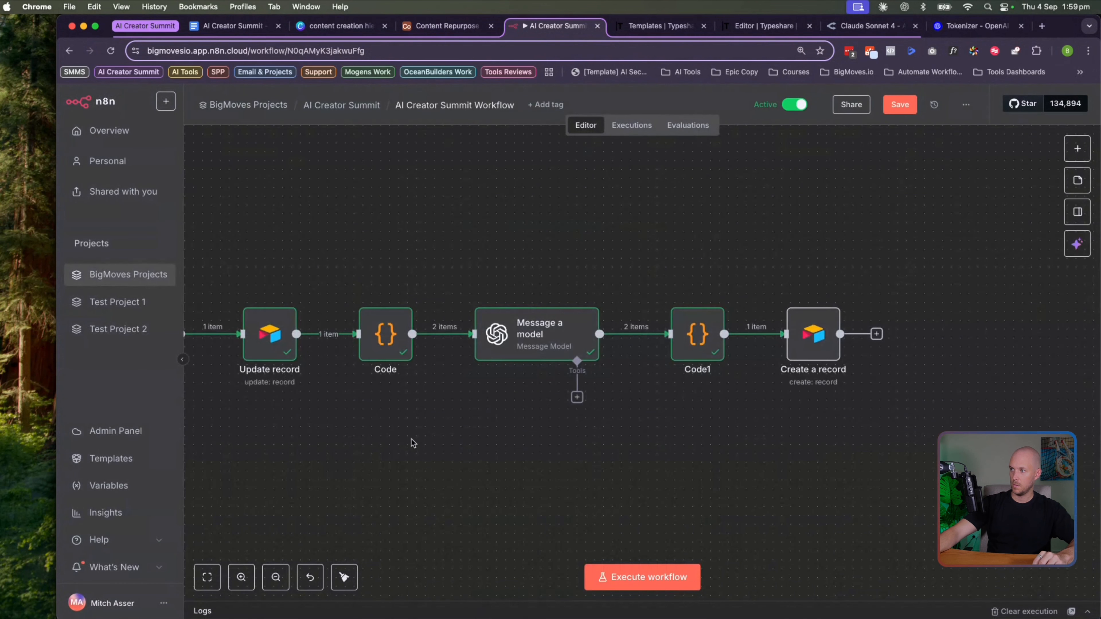
Save the workflow
{"action": "left_click_drag", "start_coordinate": [411, 440], "coordinate": [437, 441]}
{"action": "left_click", "coordinate": [900, 104]}
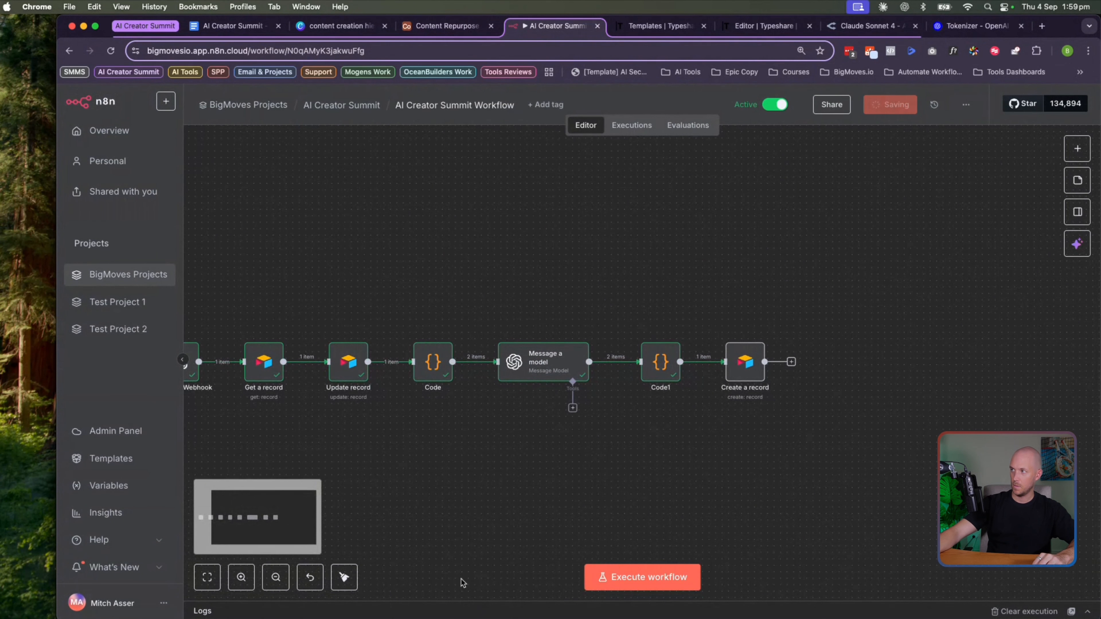
{"action": "scroll", "coordinate": [299, 438], "scroll_direction": "left", "scroll_amount": 7}
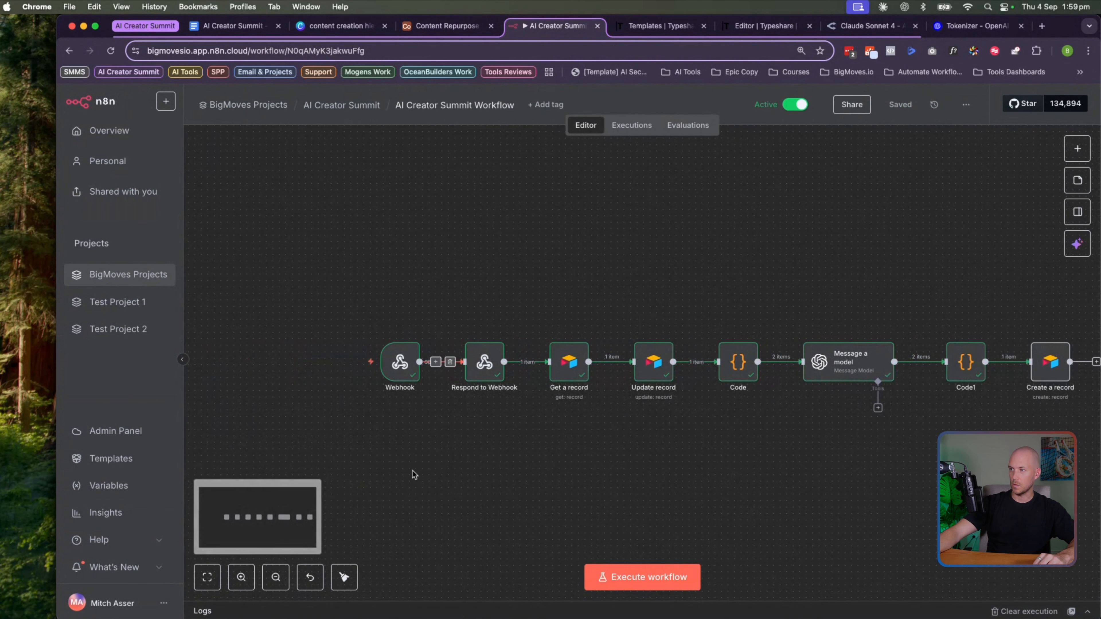
{"action": "scroll", "coordinate": [528, 492], "scroll_direction": "right", "scroll_amount": 8}
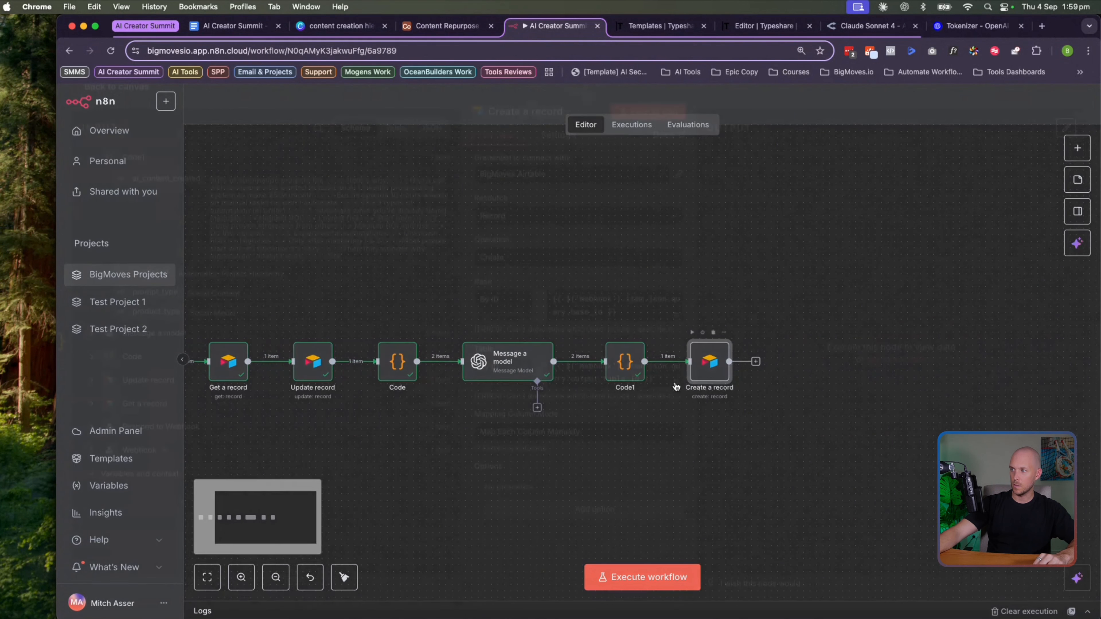
Check the Create a record node's Base expression and reload its Airtable columns
{"action": "double_click", "coordinate": [701, 369]}
{"action": "left_click", "coordinate": [617, 324]}
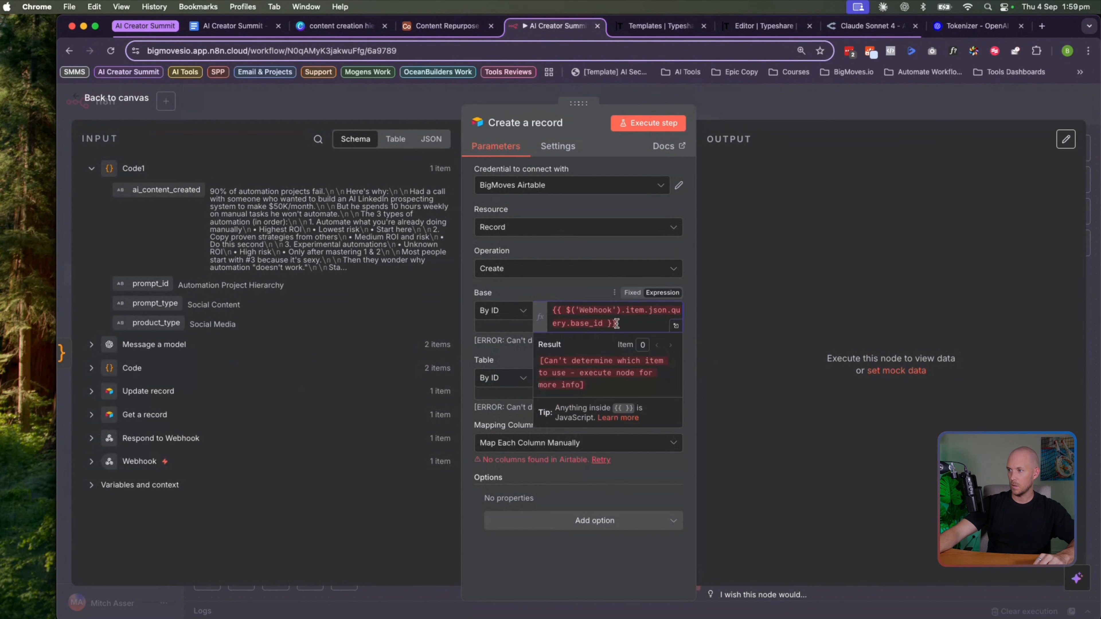
{"action": "left_click", "coordinate": [596, 467]}
{"action": "left_click", "coordinate": [605, 462]}
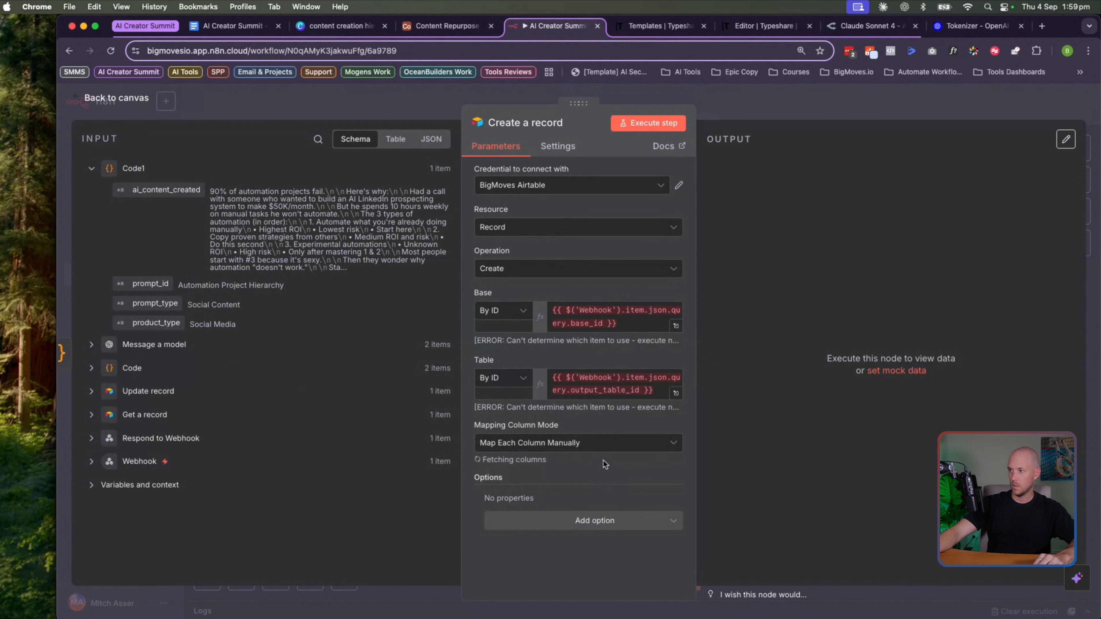
{"action": "left_click", "coordinate": [134, 102]}
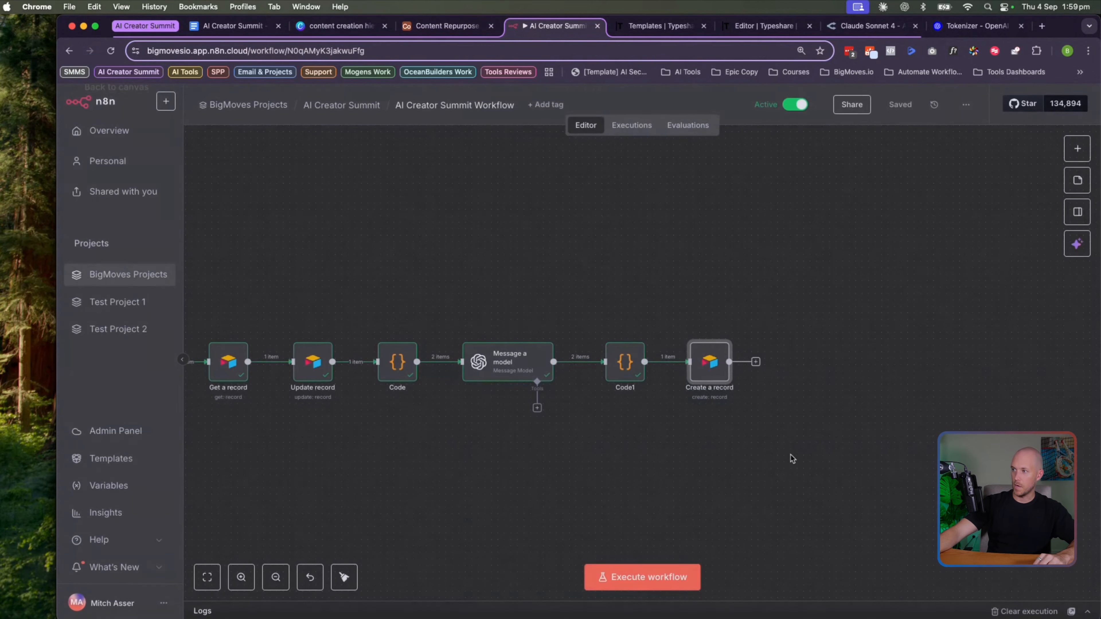
Start a test run and trigger it with Repurpose Content on the first Airtable input row
{"action": "left_click", "coordinate": [642, 575]}
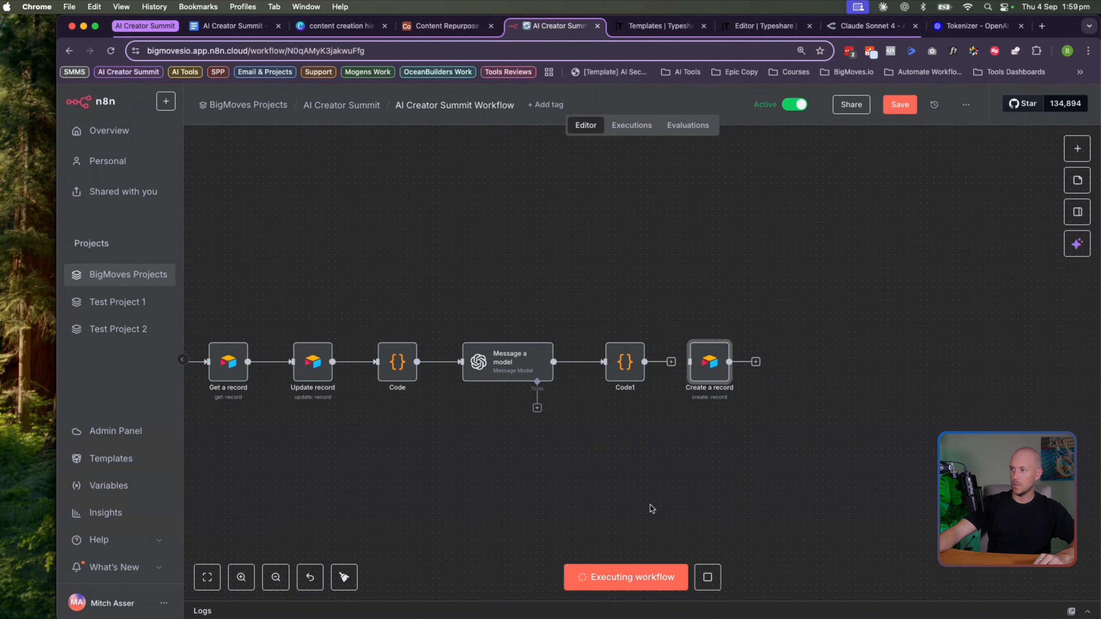
{"action": "left_click", "coordinate": [444, 26]}
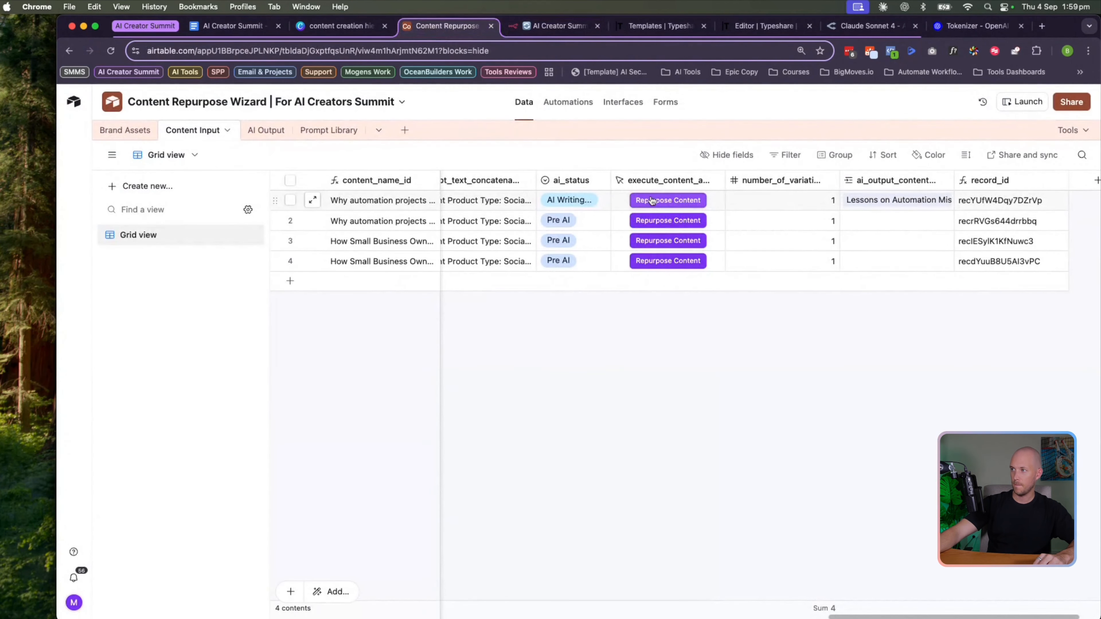
{"action": "left_click", "coordinate": [665, 201]}
{"action": "left_click", "coordinate": [545, 27]}
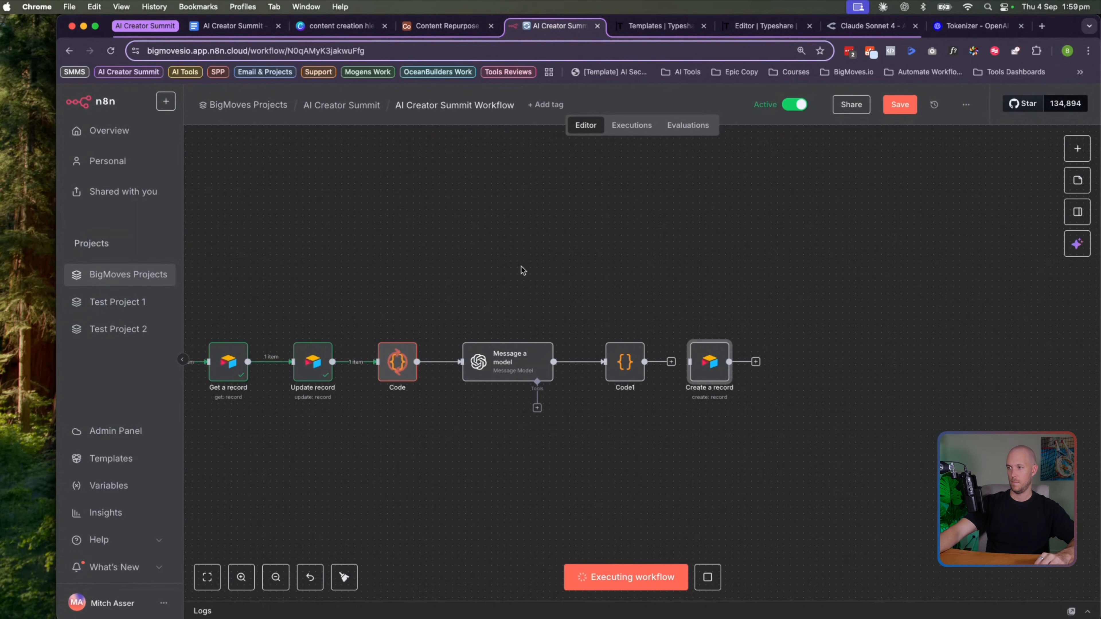
Follow the execution across the canvas from Webhook through Code to Message a model
{"action": "scroll", "coordinate": [526, 309], "scroll_direction": "down", "scroll_amount": 3}
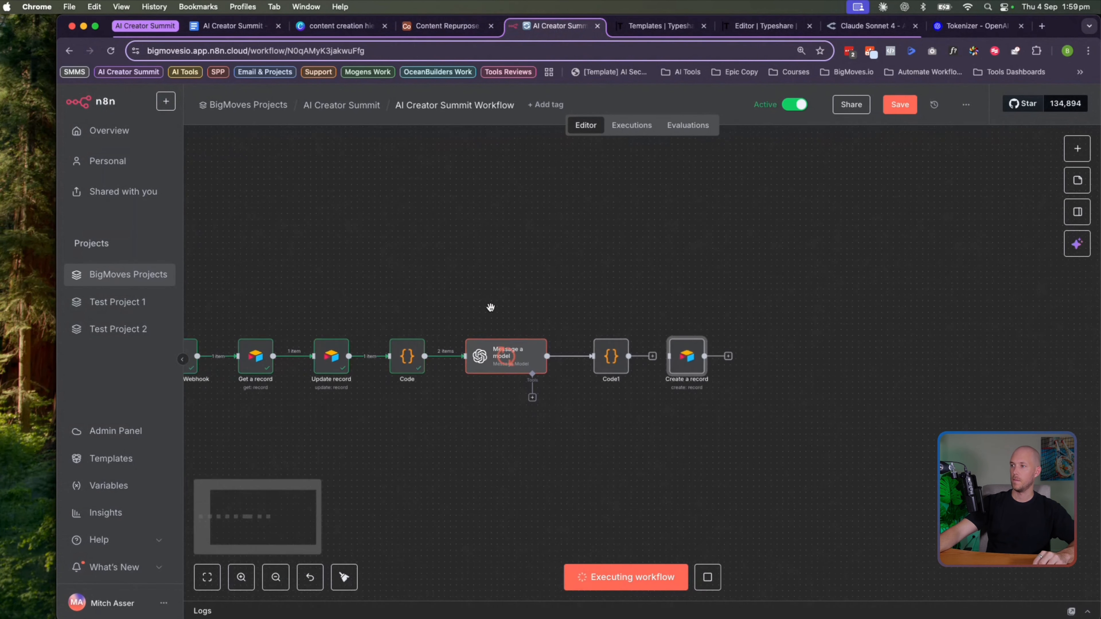
{"action": "scroll", "coordinate": [333, 277], "scroll_direction": "left", "scroll_amount": 2}
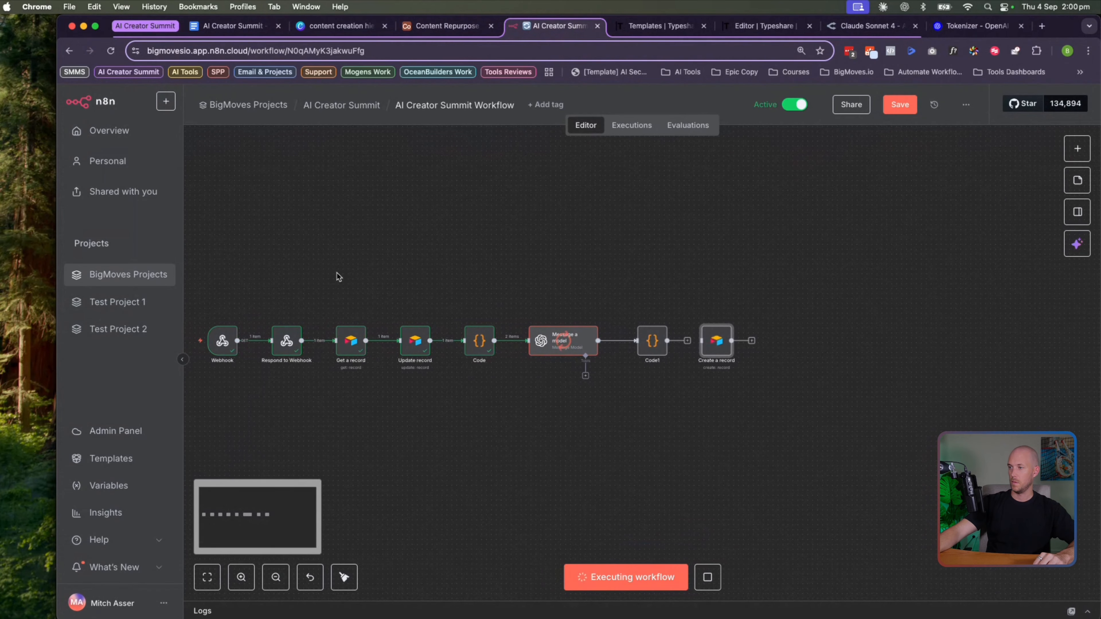
{"action": "left_click_drag", "start_coordinate": [203, 274], "coordinate": [501, 419]}
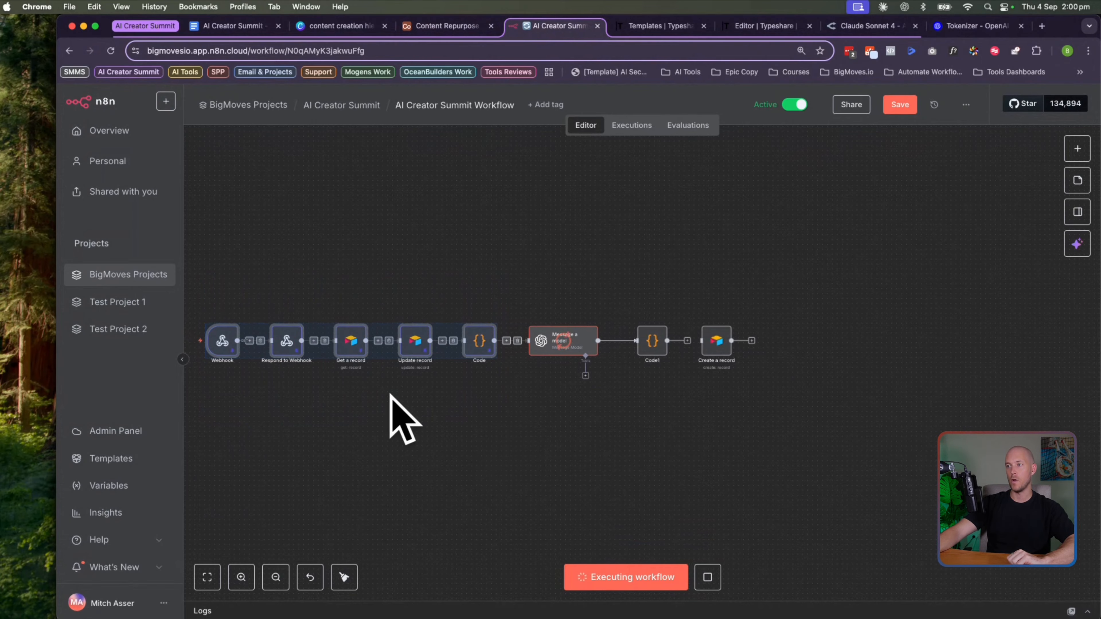
{"action": "left_click", "coordinate": [506, 420]}
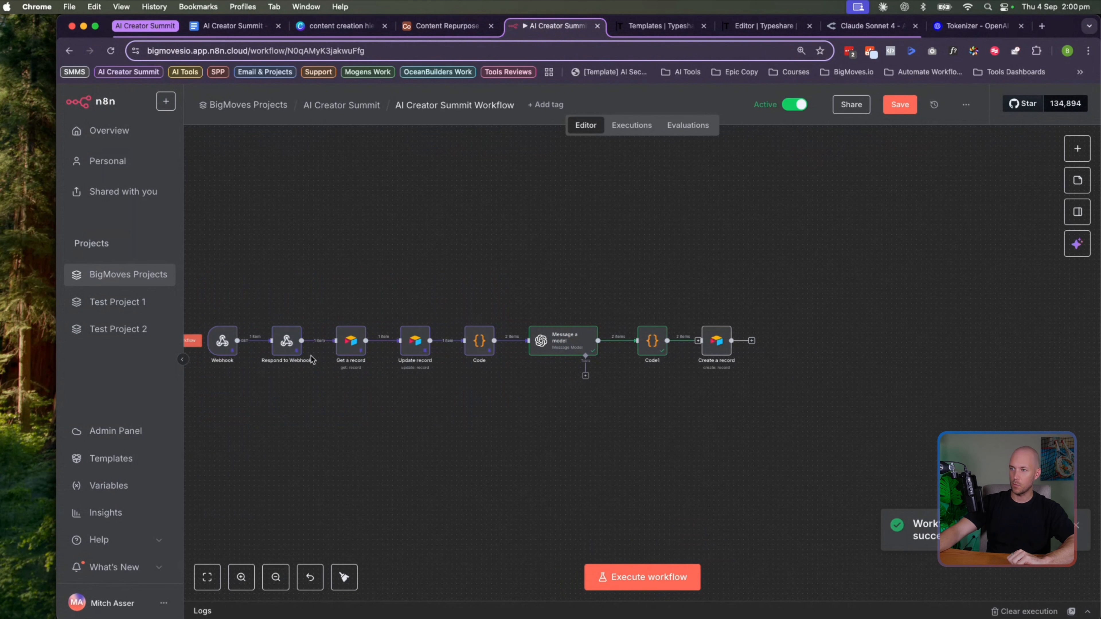
{"action": "scroll", "coordinate": [518, 368], "scroll_direction": "right", "scroll_amount": 3}
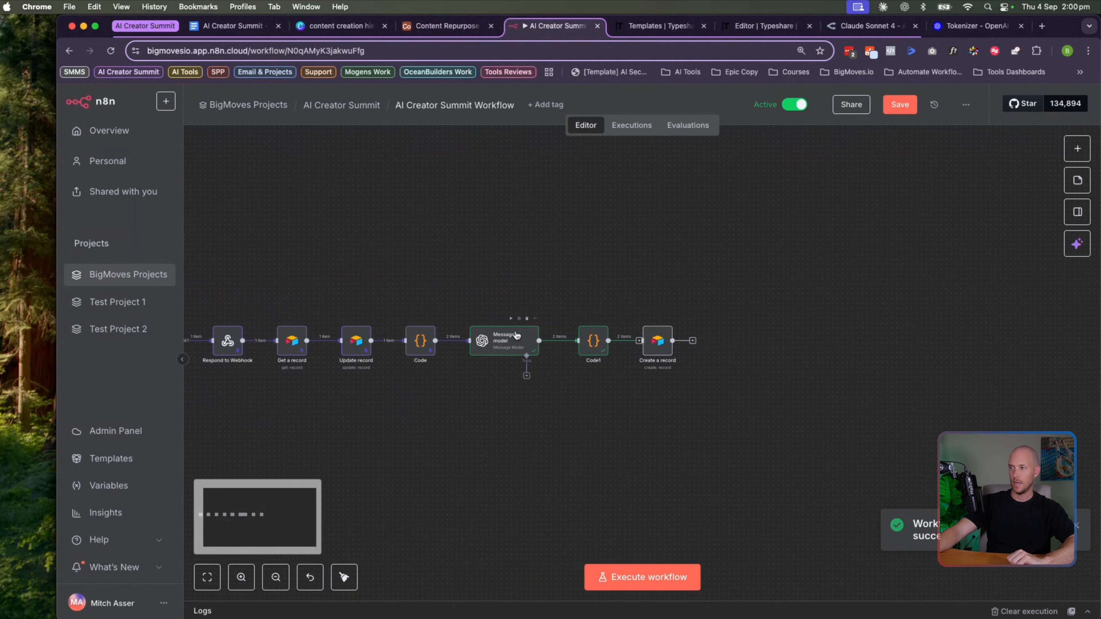
{"action": "left_click", "coordinate": [502, 350]}
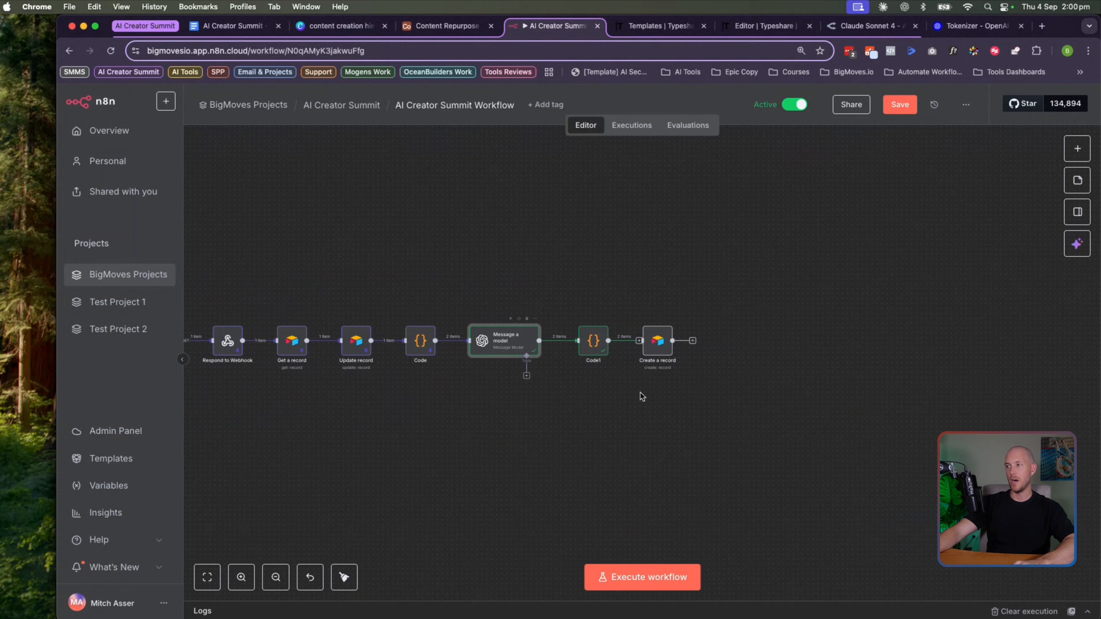
{"action": "scroll", "coordinate": [708, 399], "scroll_direction": "right", "scroll_amount": 3}
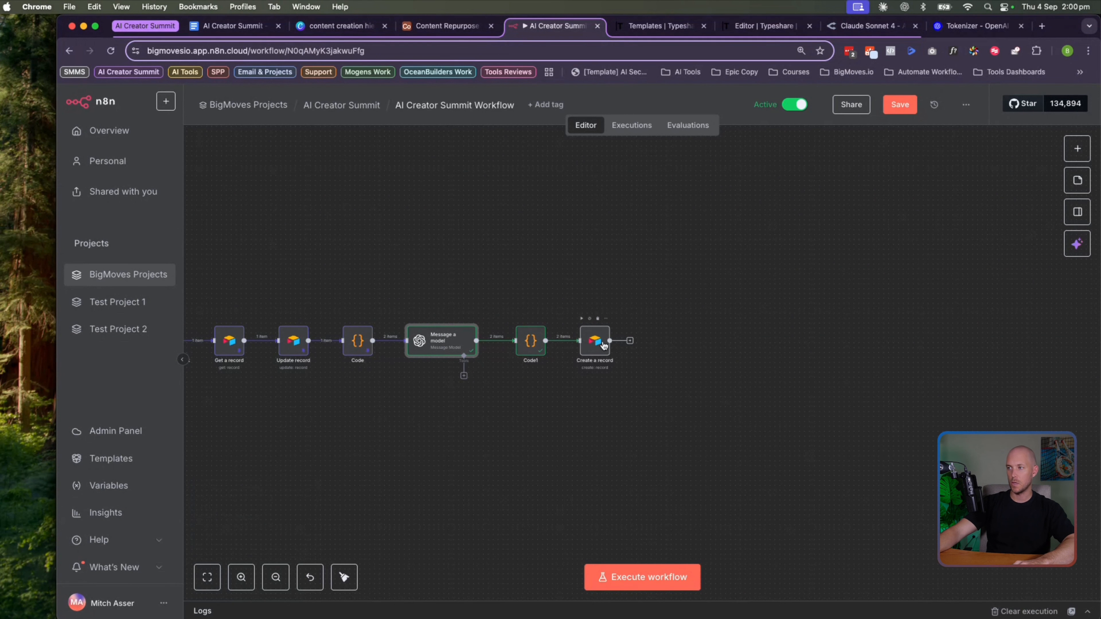
In Create a record, remove Name and content_status and map ai_content_created from the input
{"action": "double_click", "coordinate": [592, 341]}
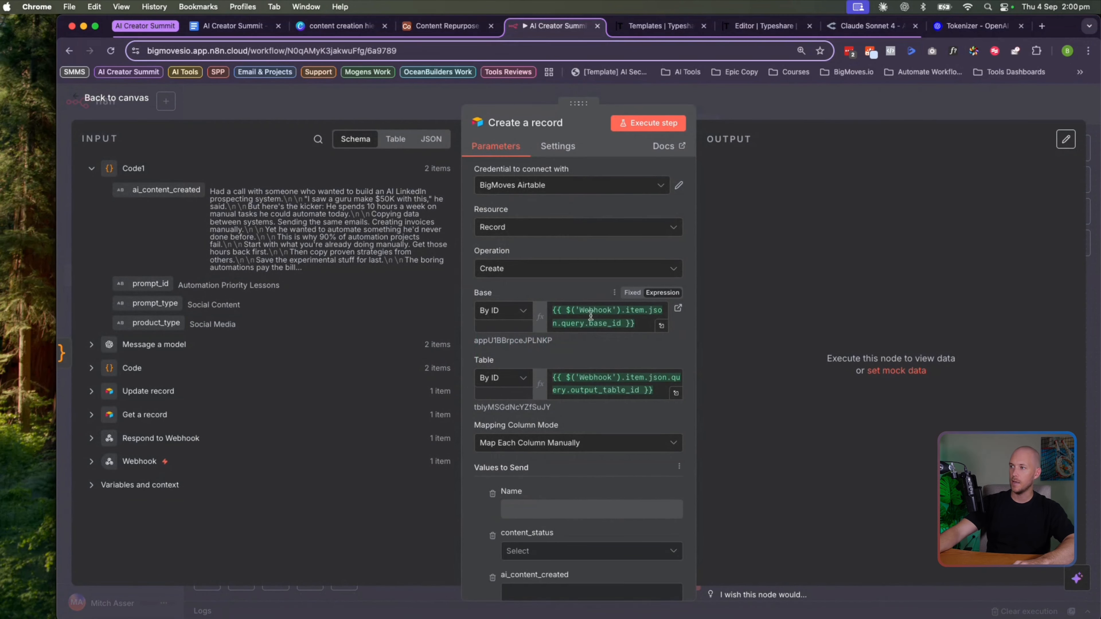
{"action": "scroll", "coordinate": [524, 426], "scroll_direction": "down", "scroll_amount": 5}
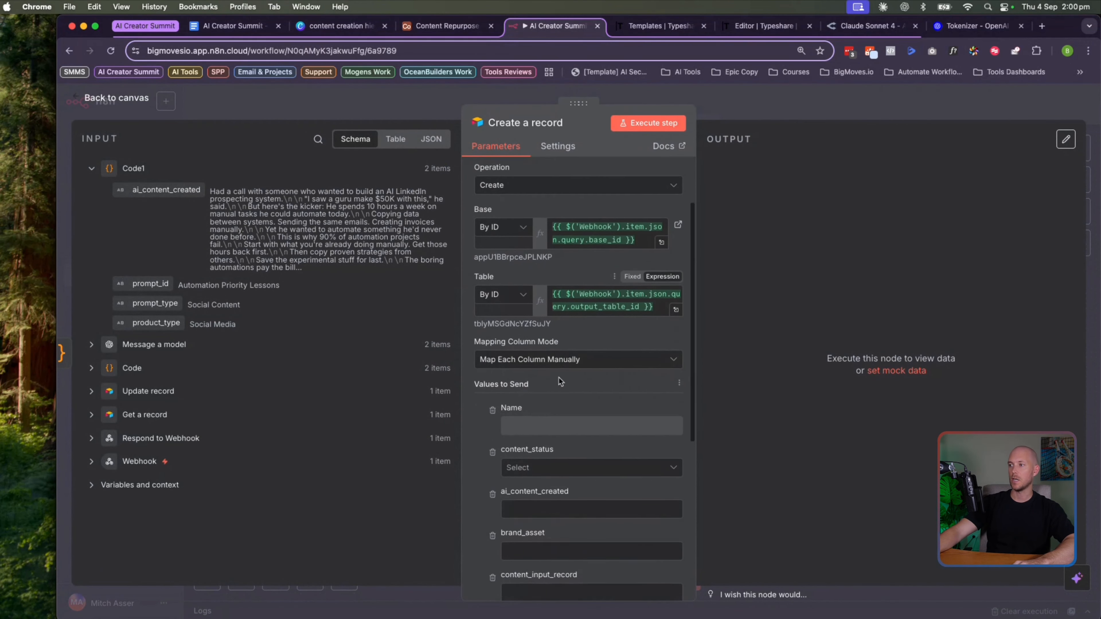
{"action": "scroll", "coordinate": [525, 426], "scroll_direction": "down", "scroll_amount": 3}
{"action": "scroll", "coordinate": [505, 259], "scroll_direction": "up", "scroll_amount": 2}
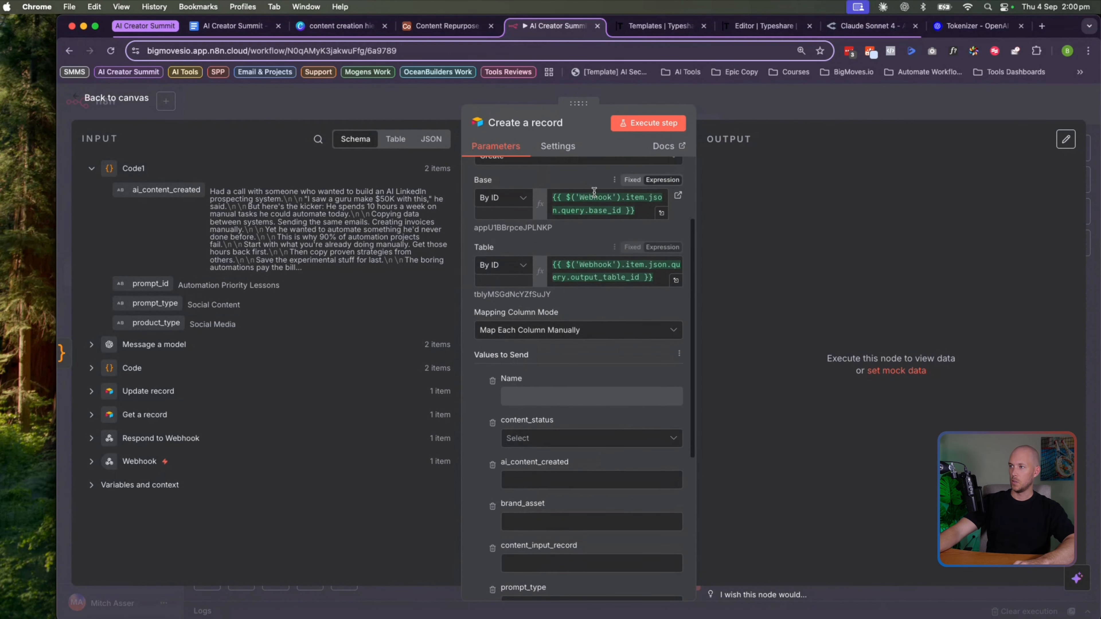
{"action": "scroll", "coordinate": [529, 258], "scroll_direction": "down", "scroll_amount": 4}
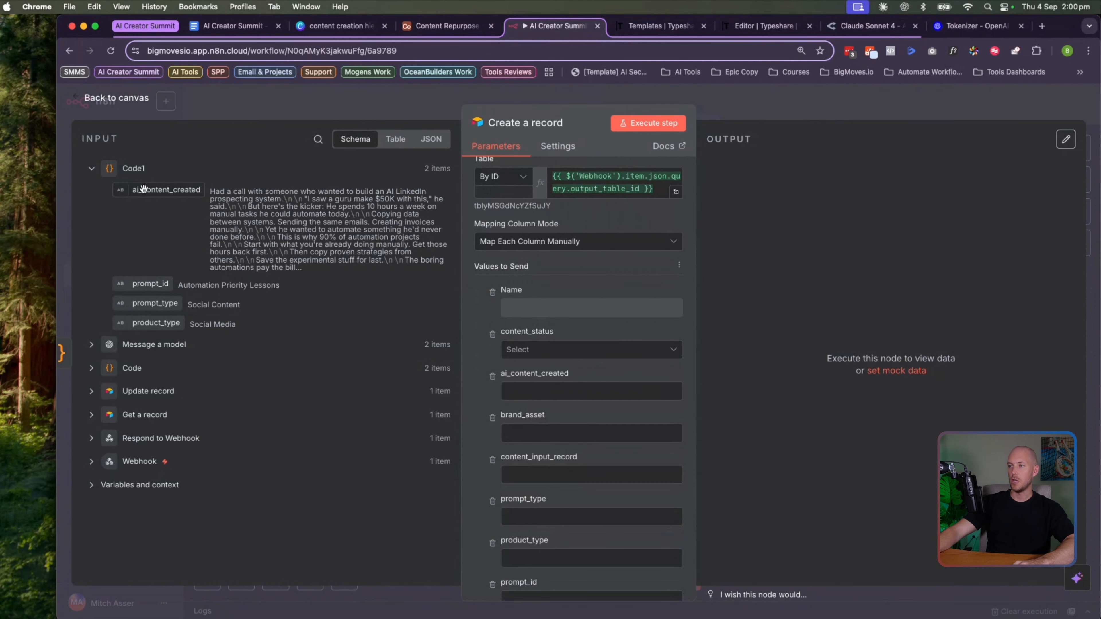
{"action": "left_click", "coordinate": [493, 294]}
{"action": "left_click", "coordinate": [524, 307]}
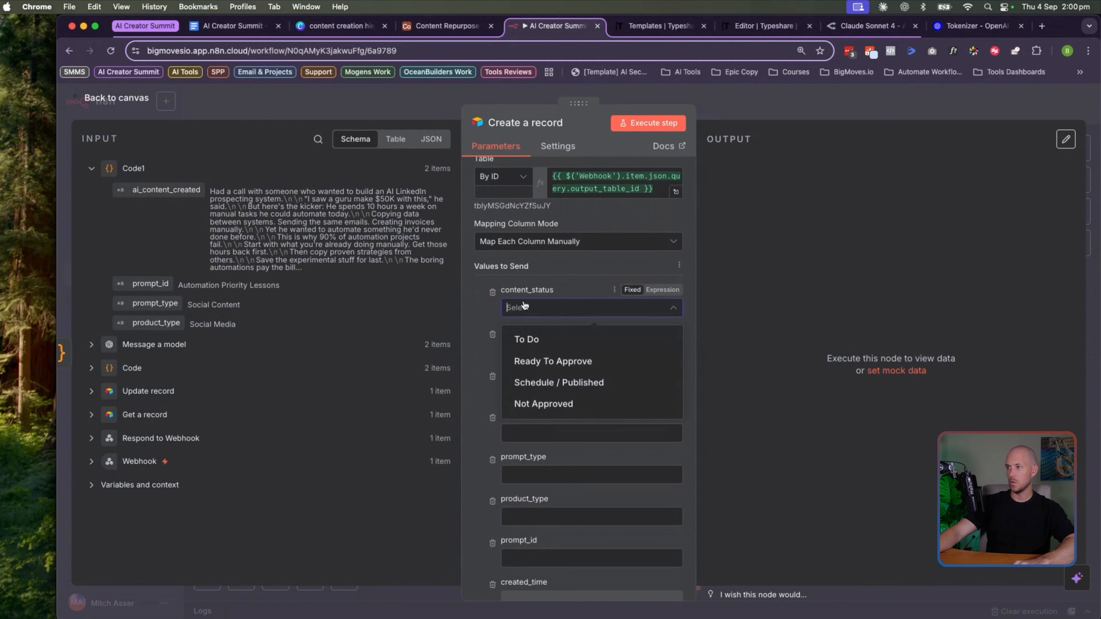
{"action": "left_click", "coordinate": [492, 292]}
{"action": "left_click_drag", "start_coordinate": [139, 192], "coordinate": [559, 309]}
{"action": "left_click", "coordinate": [493, 359]}
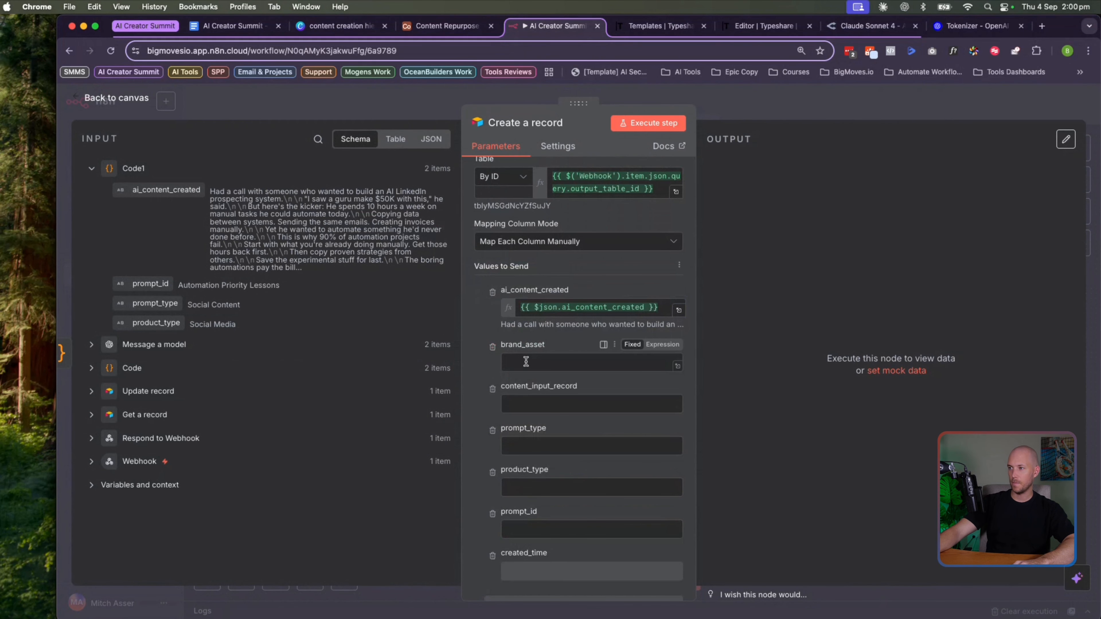
Remove content_input_record and map prompt_id, prompt_type and product_type from the input data
{"action": "scroll", "coordinate": [598, 390], "scroll_direction": "down", "scroll_amount": 2}
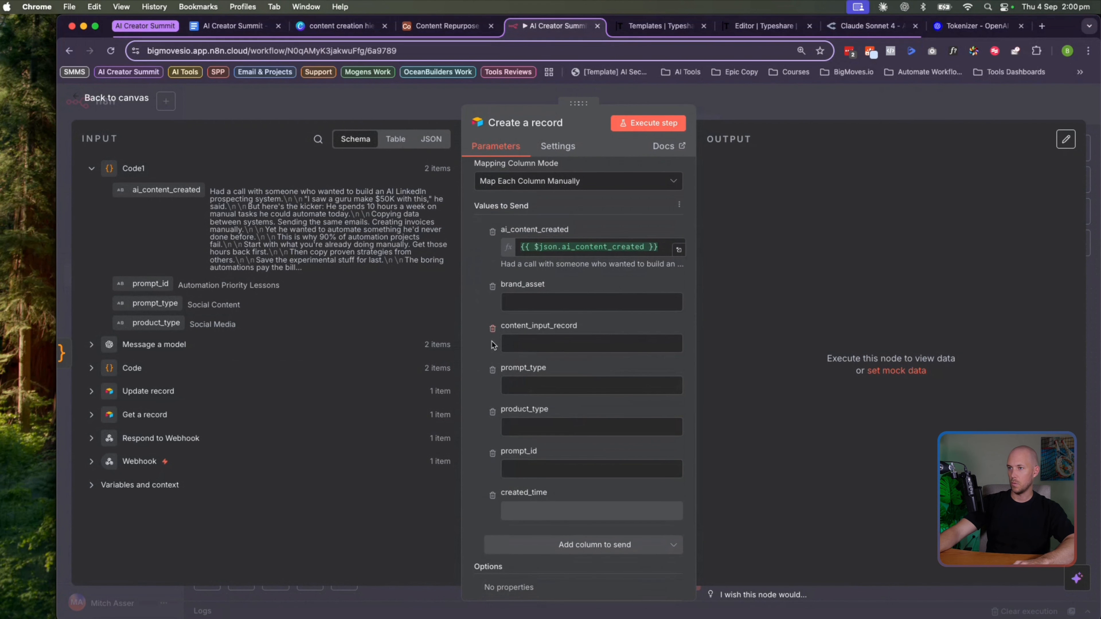
{"action": "left_click", "coordinate": [493, 329]}
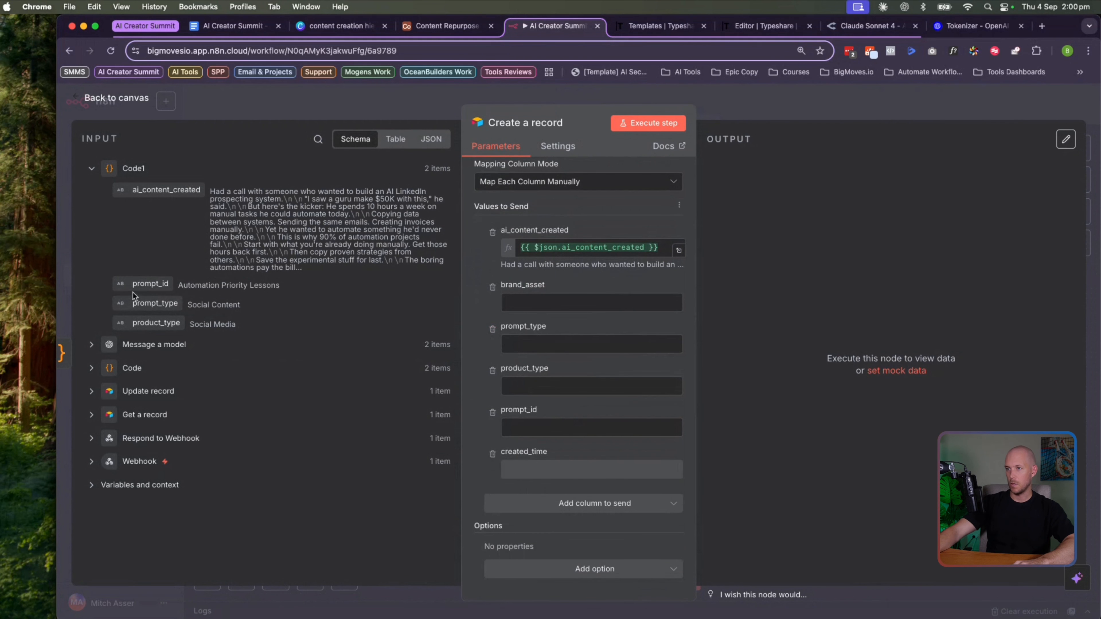
{"action": "left_click_drag", "start_coordinate": [140, 284], "coordinate": [529, 428]}
{"action": "left_click_drag", "start_coordinate": [155, 304], "coordinate": [529, 343]}
{"action": "left_click_drag", "start_coordinate": [155, 323], "coordinate": [529, 398]}
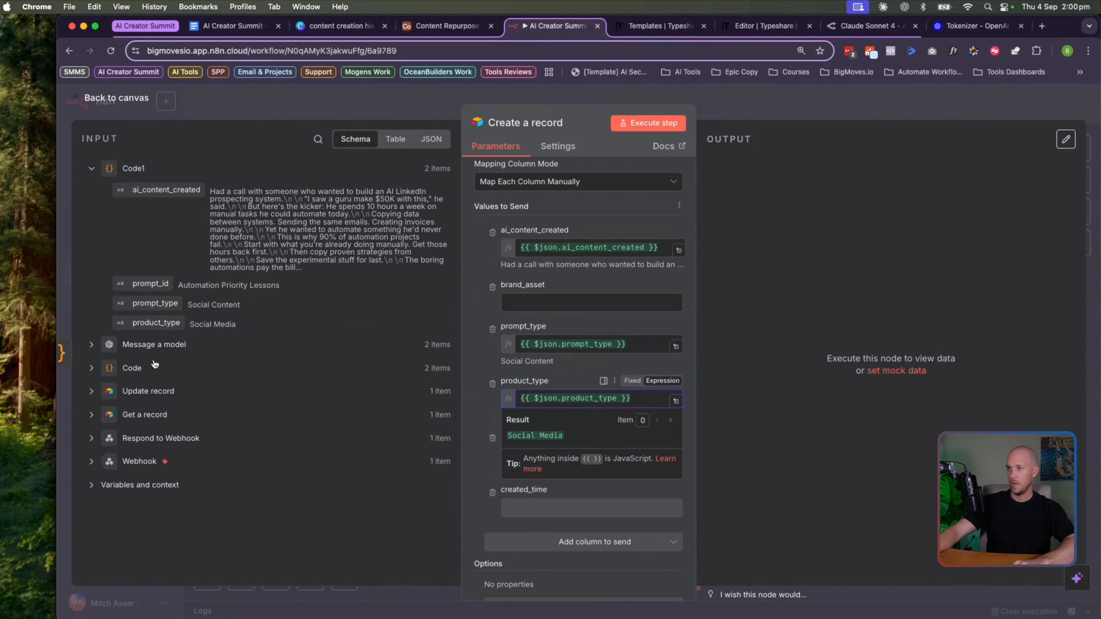
Set brand_asset to Get a record's brand id wrapped in [ ], then execute the step
{"action": "left_click", "coordinate": [91, 168]}
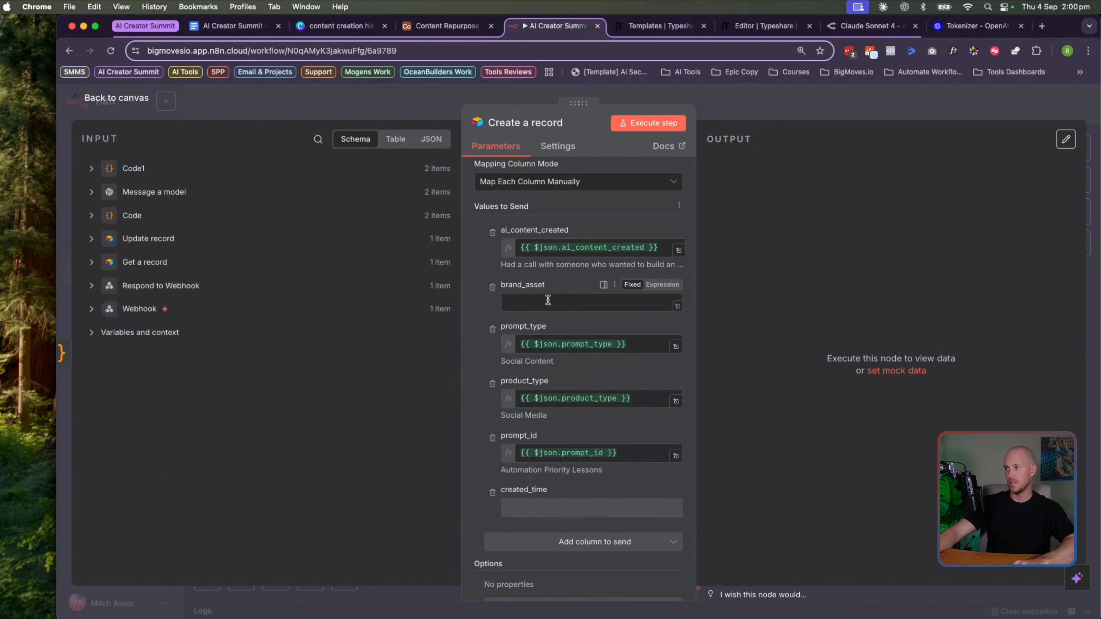
{"action": "left_click", "coordinate": [90, 262]}
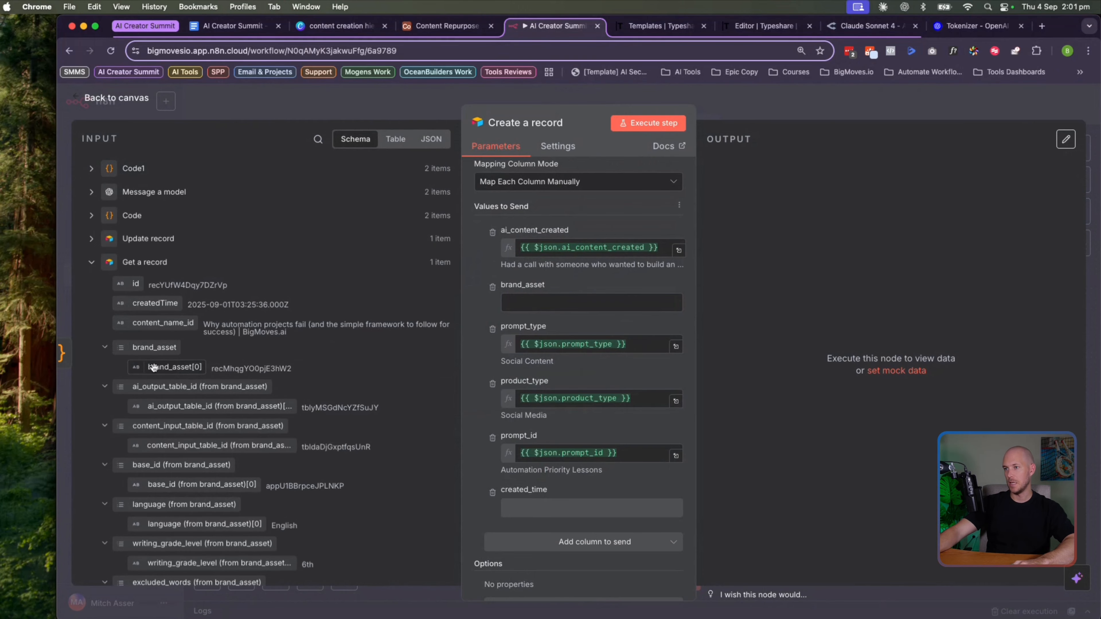
{"action": "left_click_drag", "start_coordinate": [175, 368], "coordinate": [559, 306]}
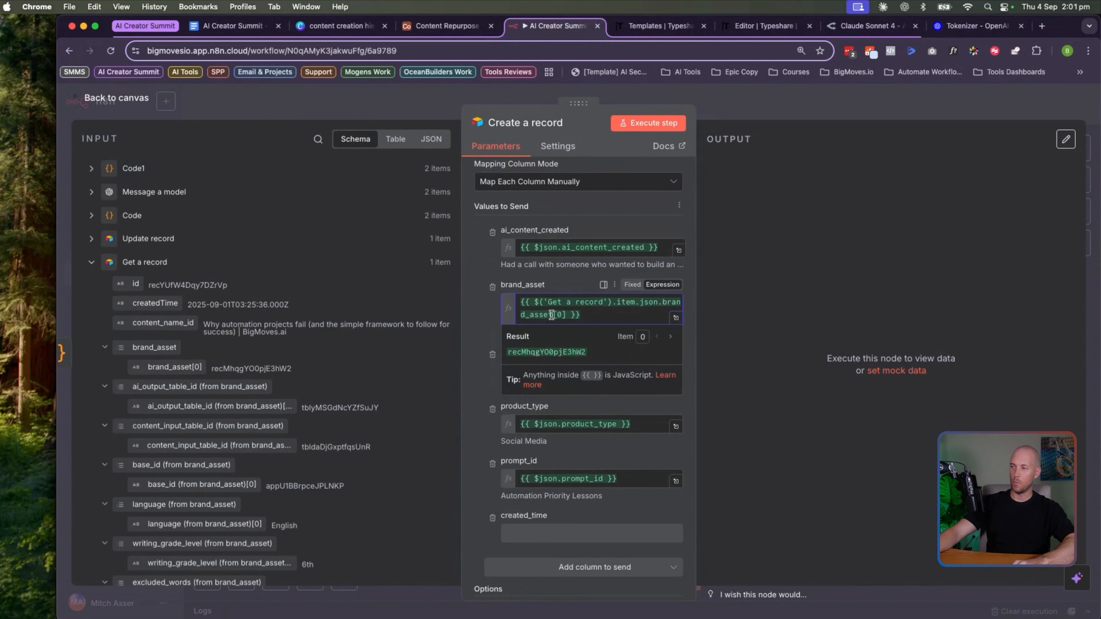
{"action": "left_click", "coordinate": [535, 303]}
{"action": "type", "text": "["}
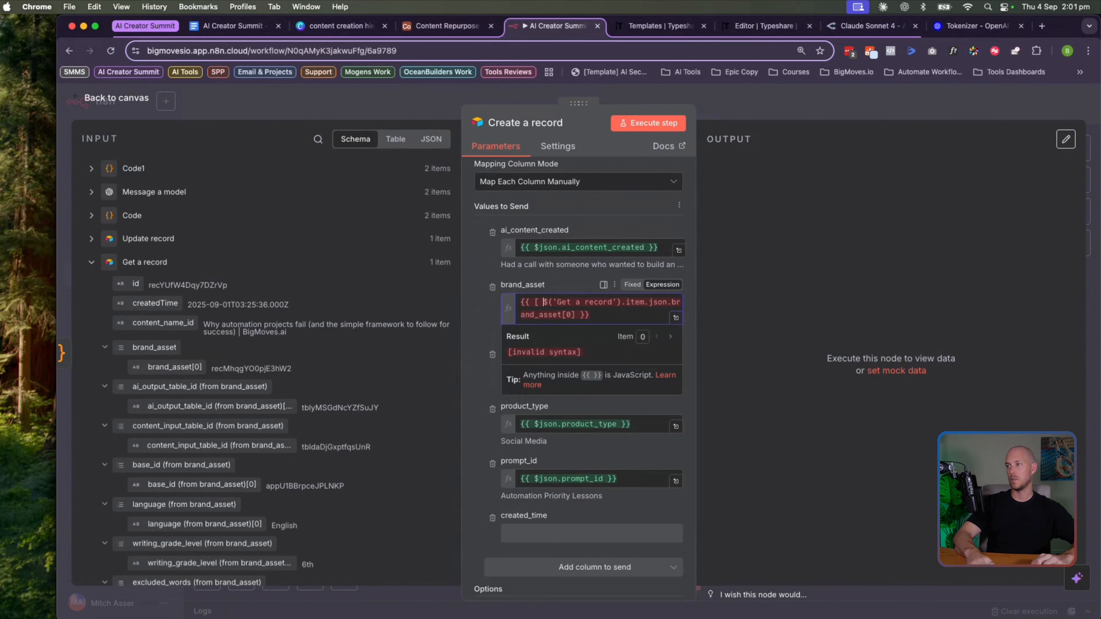
{"action": "left_click", "coordinate": [579, 315]}
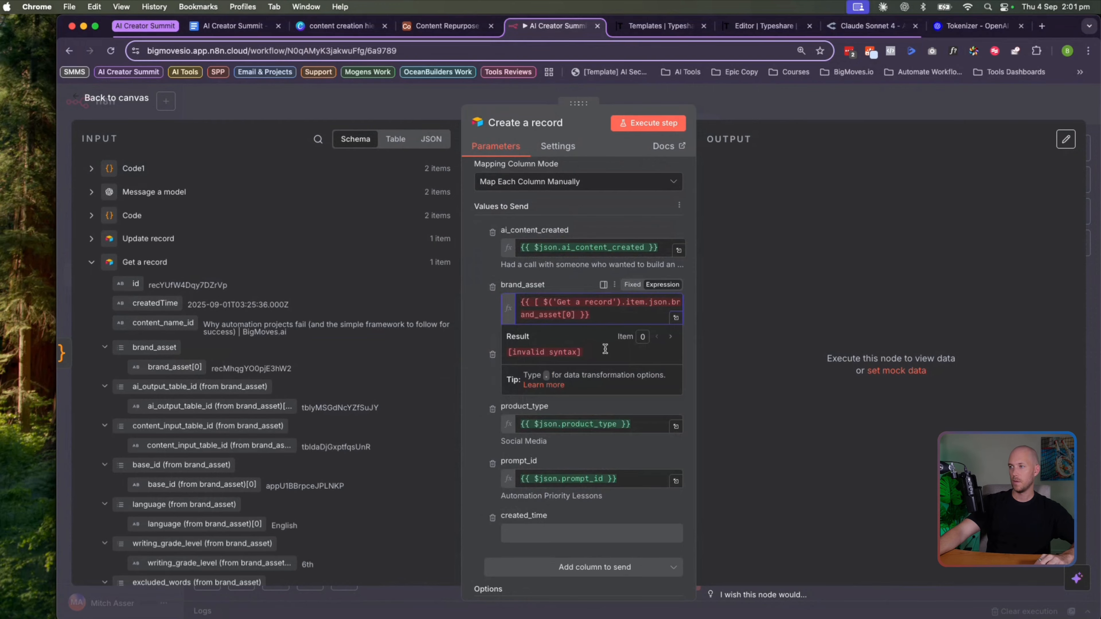
{"action": "type", "text": "]"}
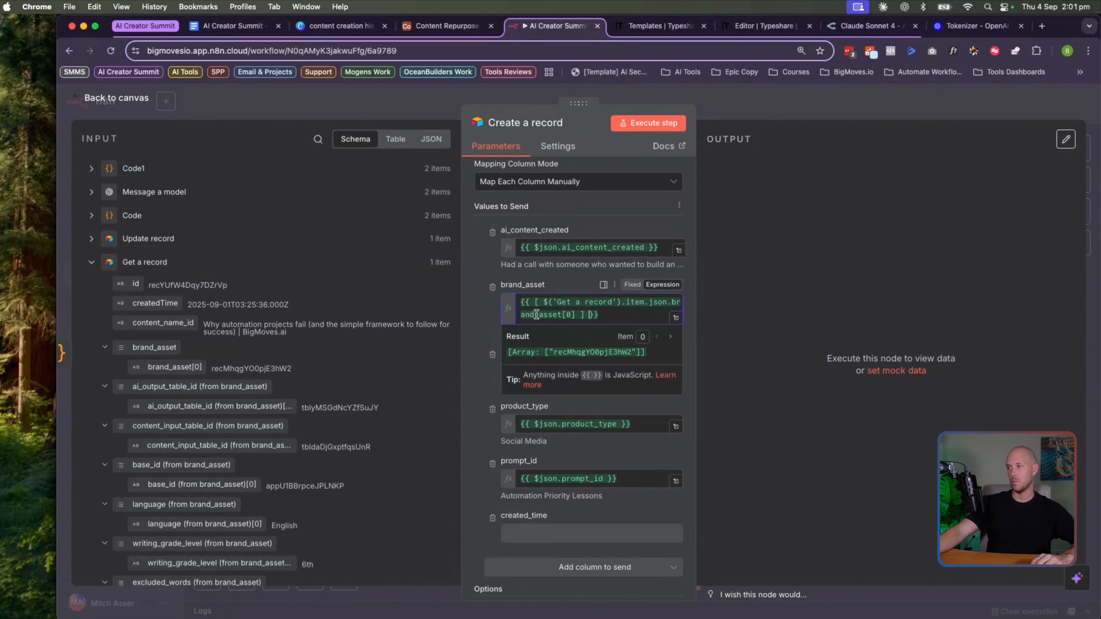
{"action": "left_click_drag", "start_coordinate": [513, 351], "coordinate": [566, 353]}
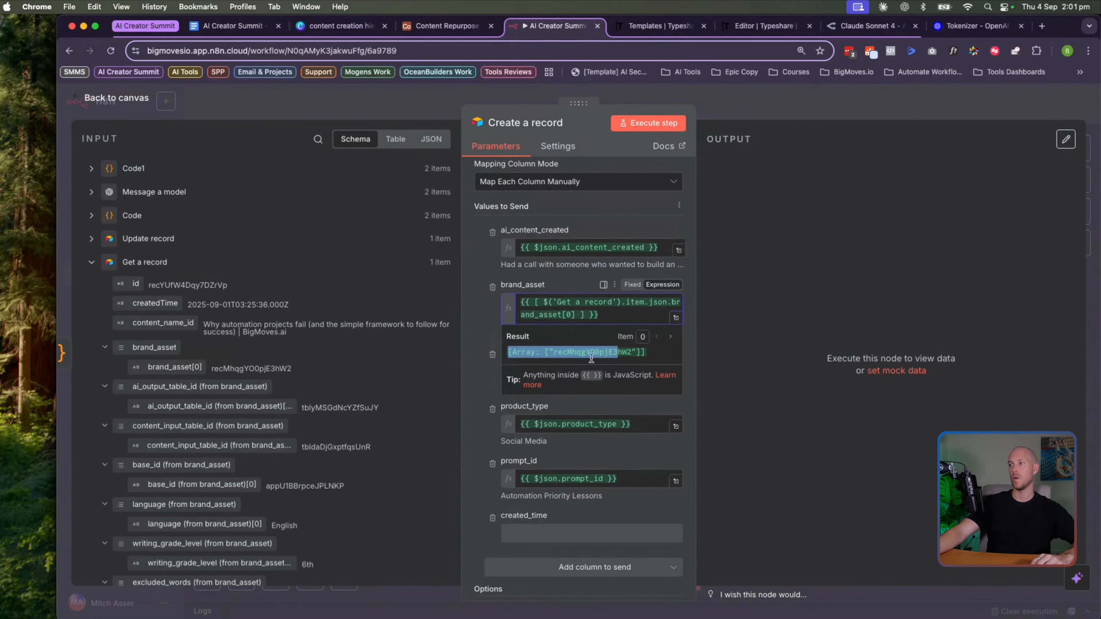
{"action": "left_click", "coordinate": [465, 332]}
{"action": "scroll", "coordinate": [545, 280], "scroll_direction": "up", "scroll_amount": 10}
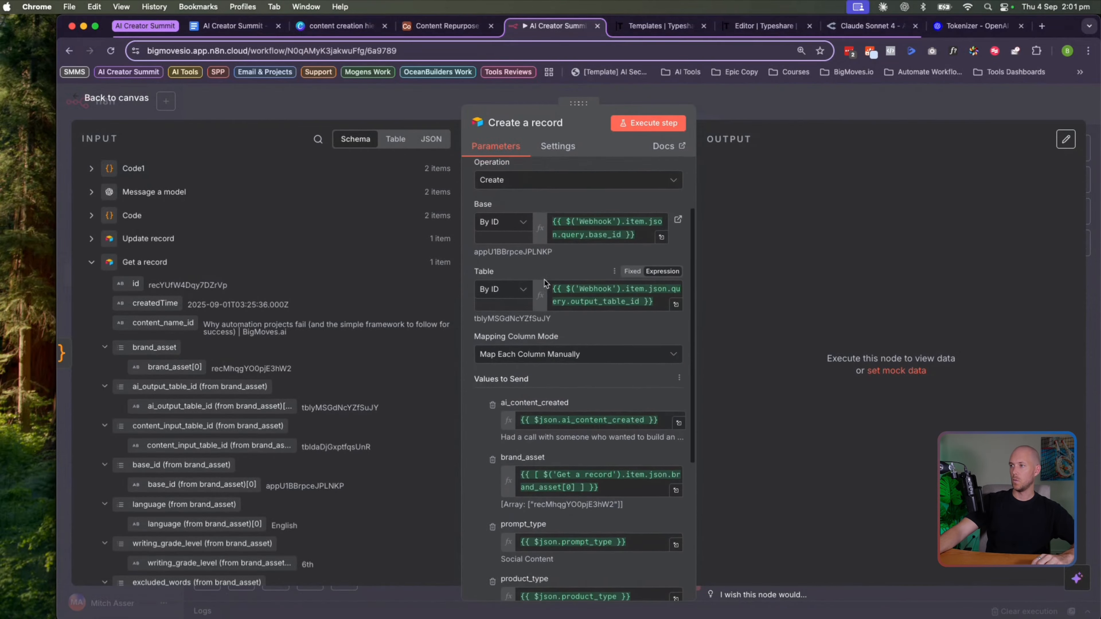
{"action": "left_click", "coordinate": [657, 124]}
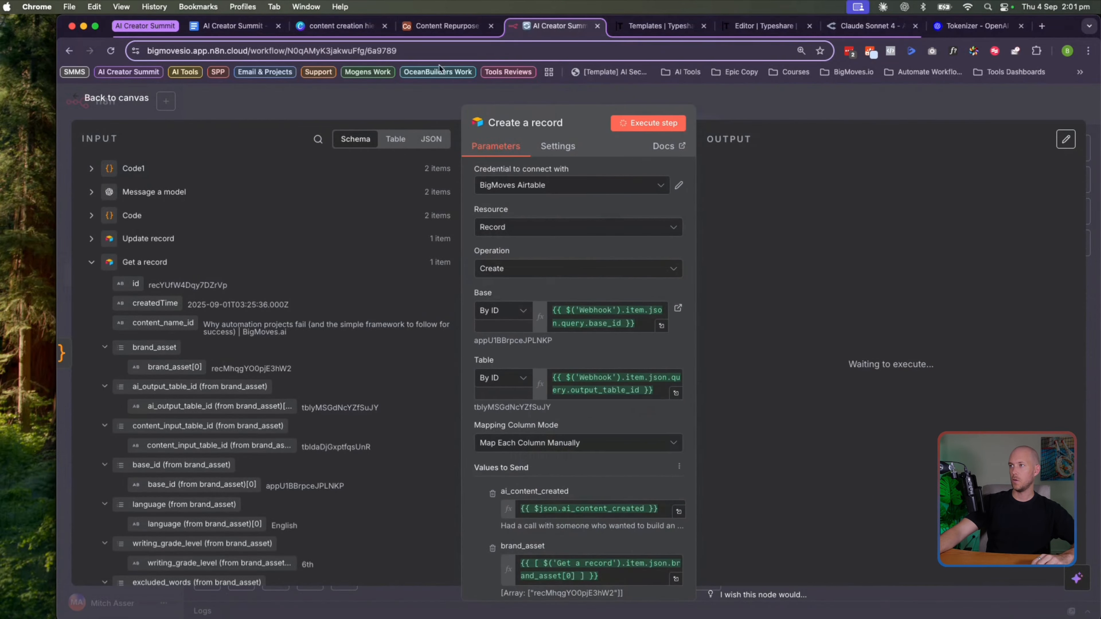
Review Airtable's AI Output table: new rows 31–32 link BigMoves.ai but lack content_input_record
{"action": "left_click", "coordinate": [439, 27]}
{"action": "left_click", "coordinate": [261, 130]}
{"action": "scroll", "coordinate": [520, 460], "scroll_direction": "down", "scroll_amount": 8}
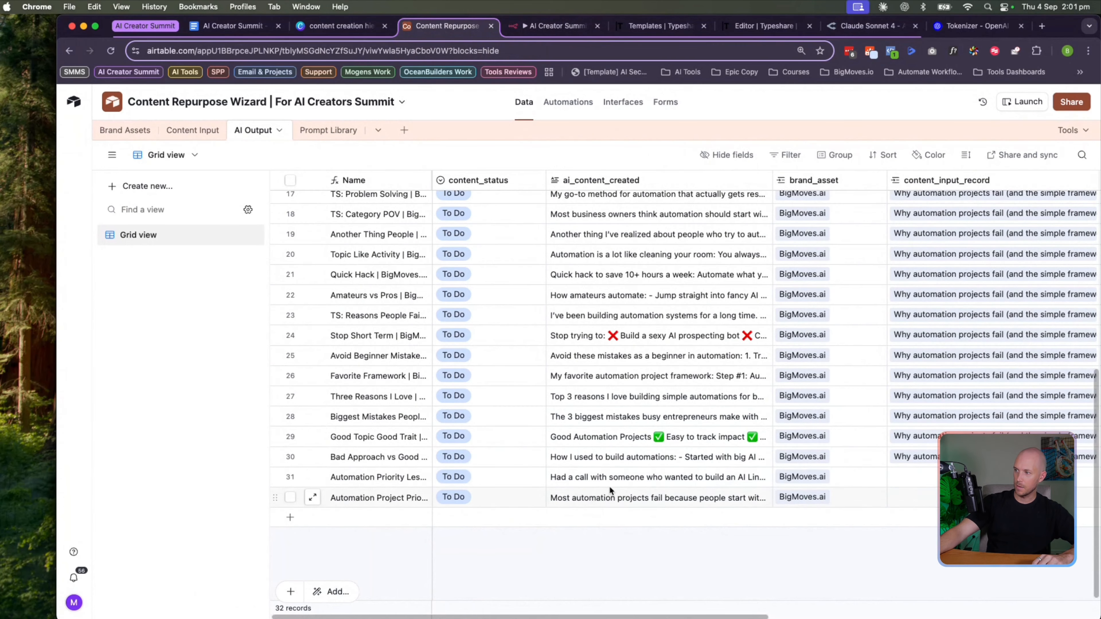
{"action": "scroll", "coordinate": [609, 490], "scroll_direction": "right", "scroll_amount": 3}
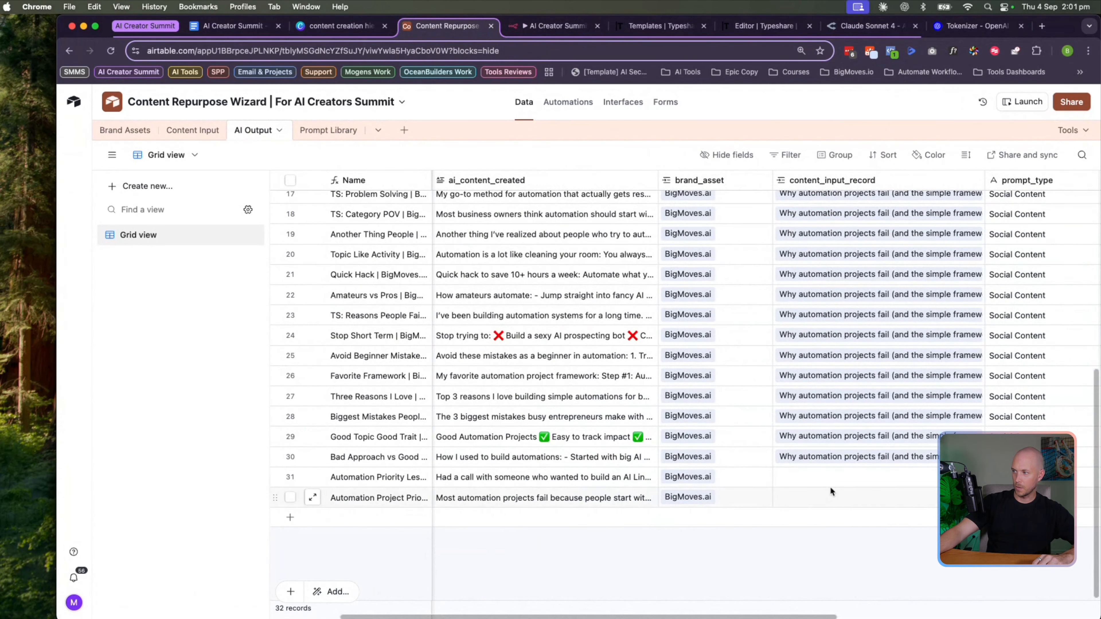
{"action": "scroll", "coordinate": [831, 492], "scroll_direction": "left", "scroll_amount": 2}
{"action": "scroll", "coordinate": [737, 486], "scroll_direction": "right", "scroll_amount": 5}
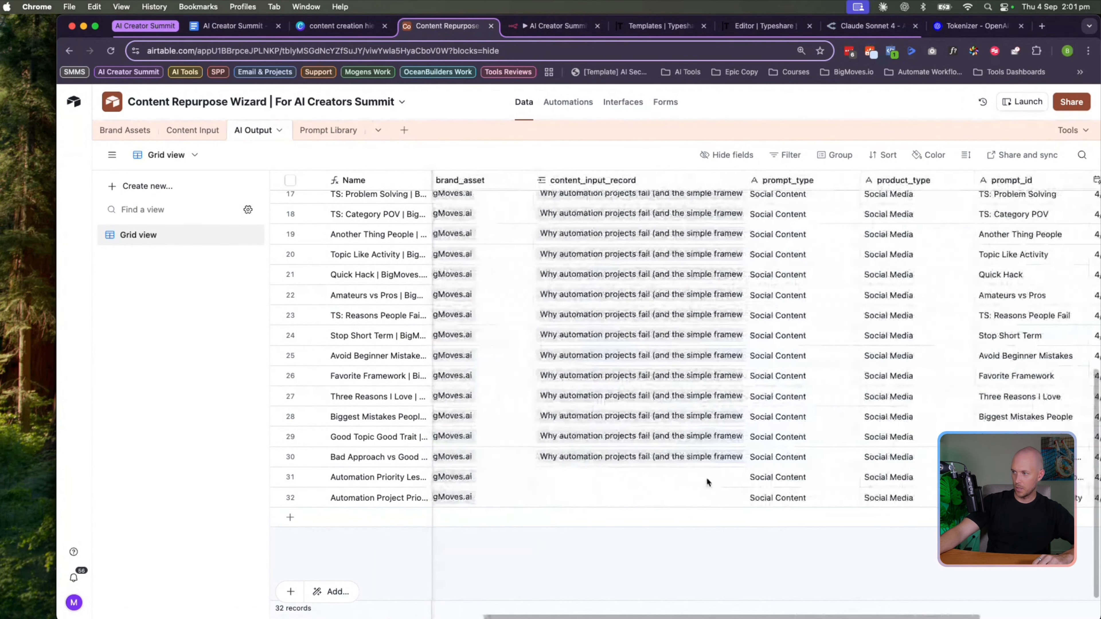
{"action": "scroll", "coordinate": [707, 482], "scroll_direction": "right", "scroll_amount": 2}
{"action": "scroll", "coordinate": [823, 304], "scroll_direction": "left", "scroll_amount": 5}
{"action": "scroll", "coordinate": [766, 323], "scroll_direction": "right", "scroll_amount": 2}
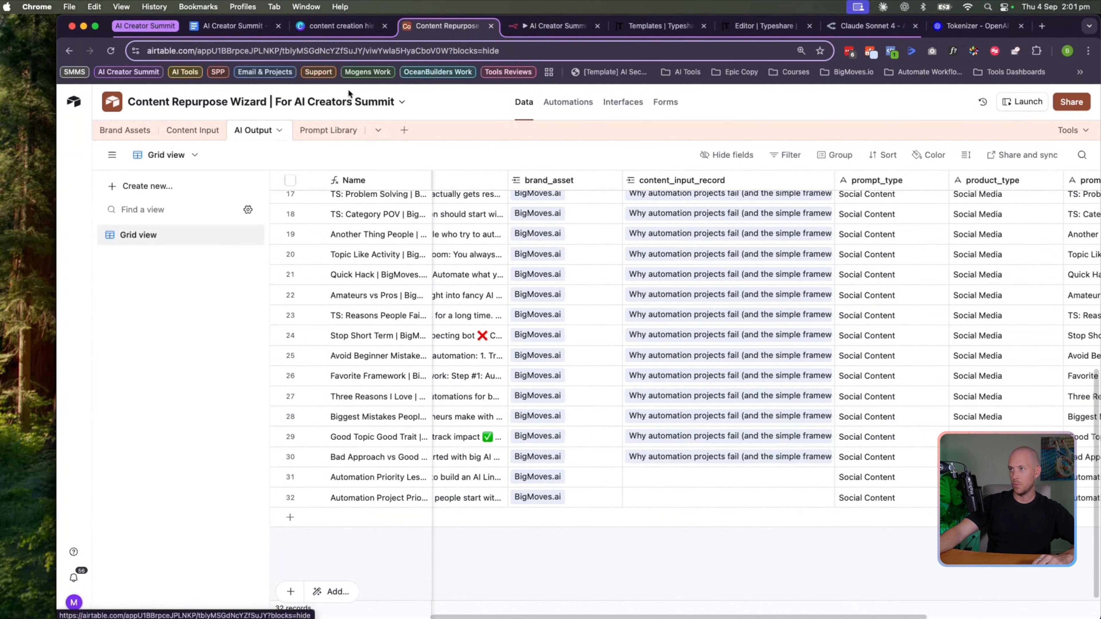
{"action": "left_click", "coordinate": [552, 25]}
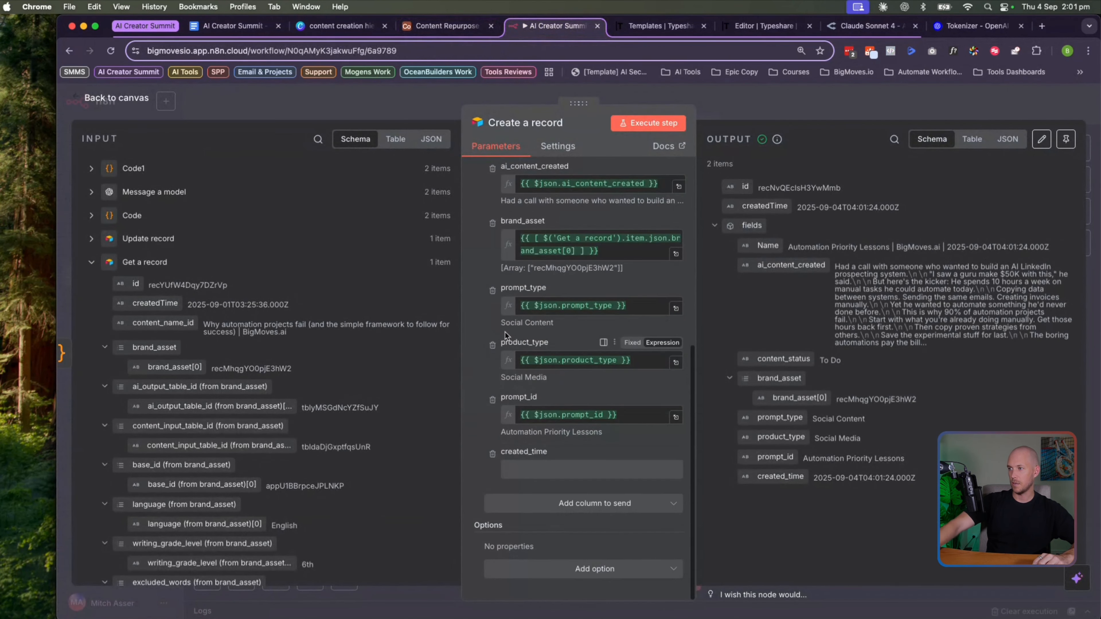
Re-add content_input_record mapped to [Get a record id] and rerun the Create a record step
{"action": "left_click", "coordinate": [573, 506]}
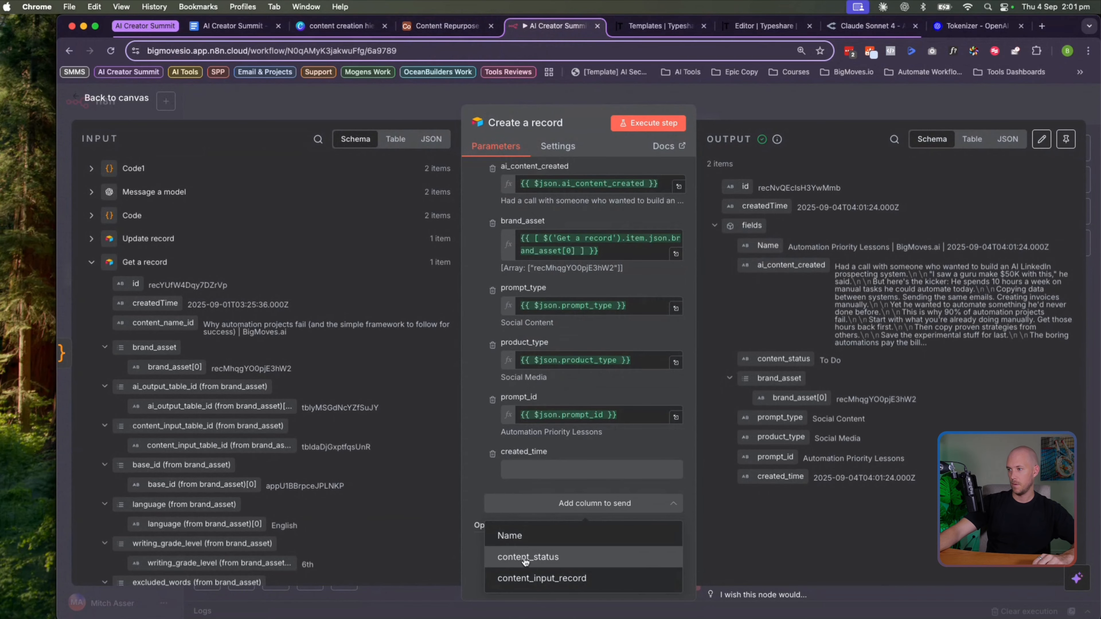
{"action": "left_click", "coordinate": [533, 578]}
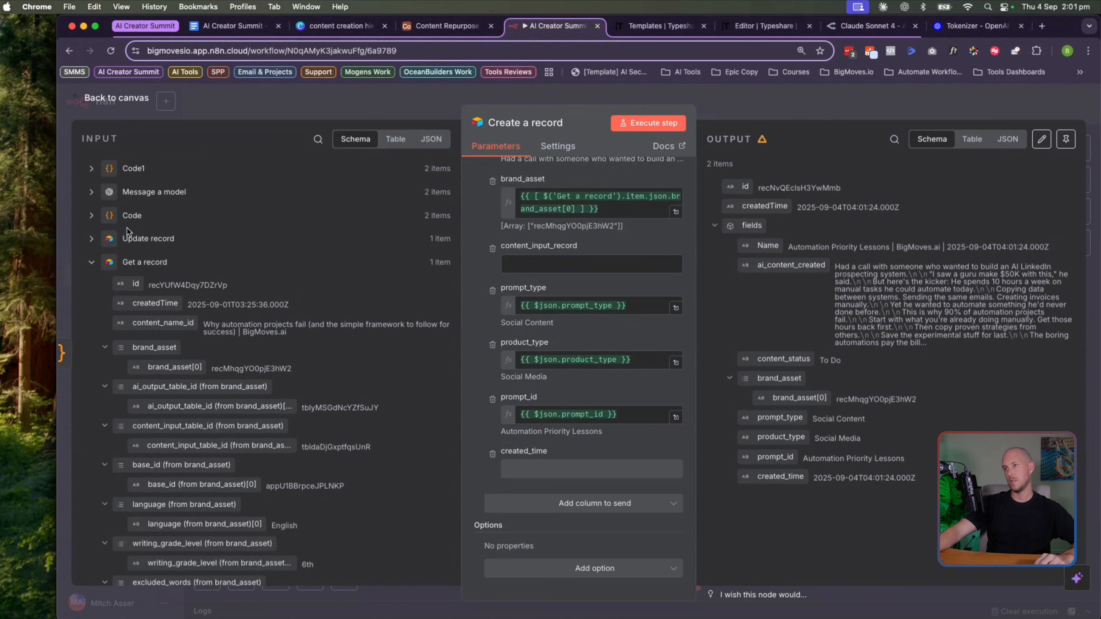
{"action": "left_click_drag", "start_coordinate": [128, 285], "coordinate": [576, 269]}
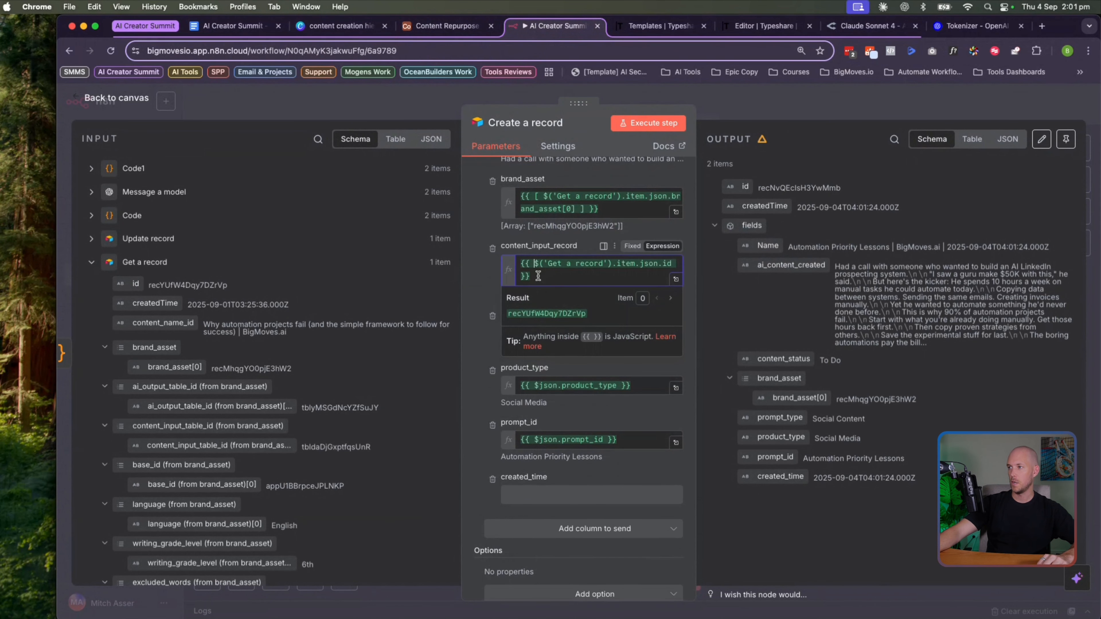
{"action": "type", "text": "[ "}
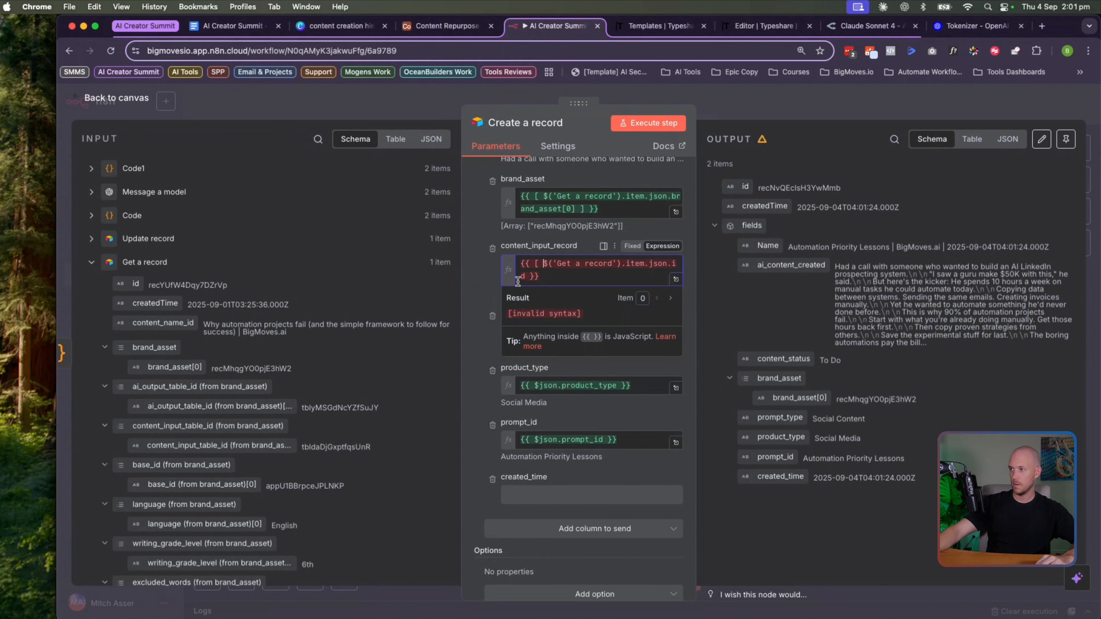
{"action": "type", "text": " ]"}
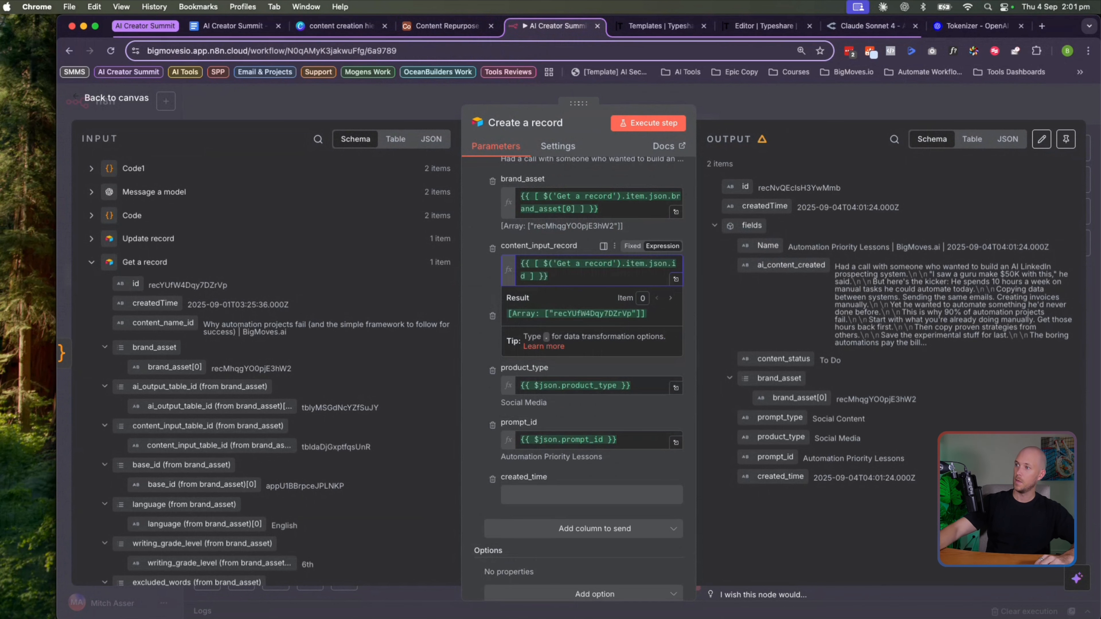
{"action": "key", "text": "super+a"}
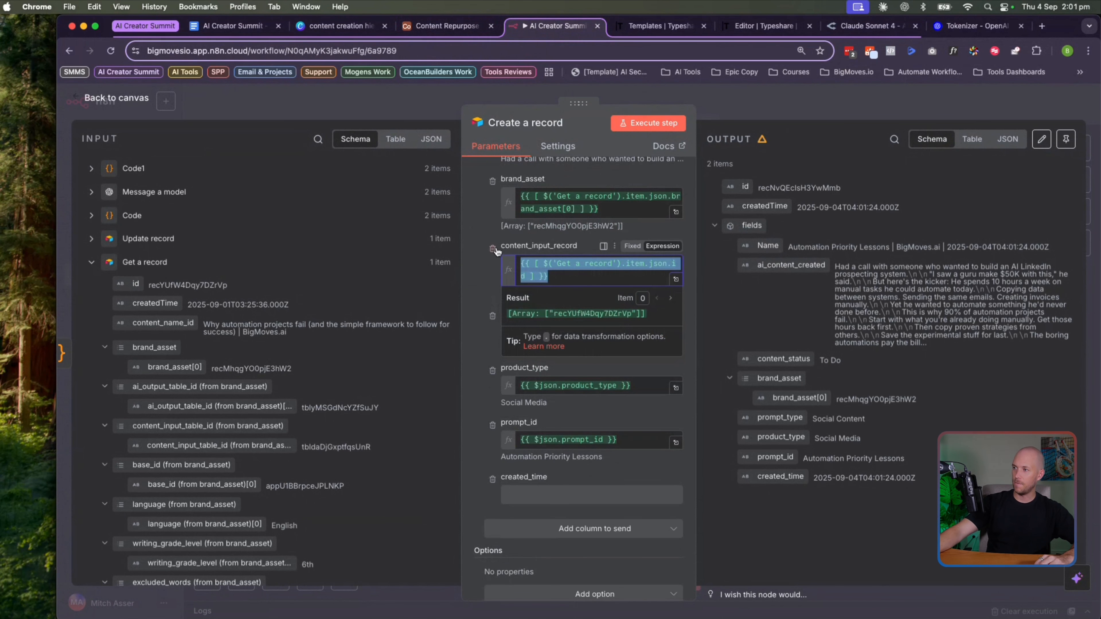
{"action": "left_click", "coordinate": [518, 277]}
{"action": "key", "text": "super+a"}
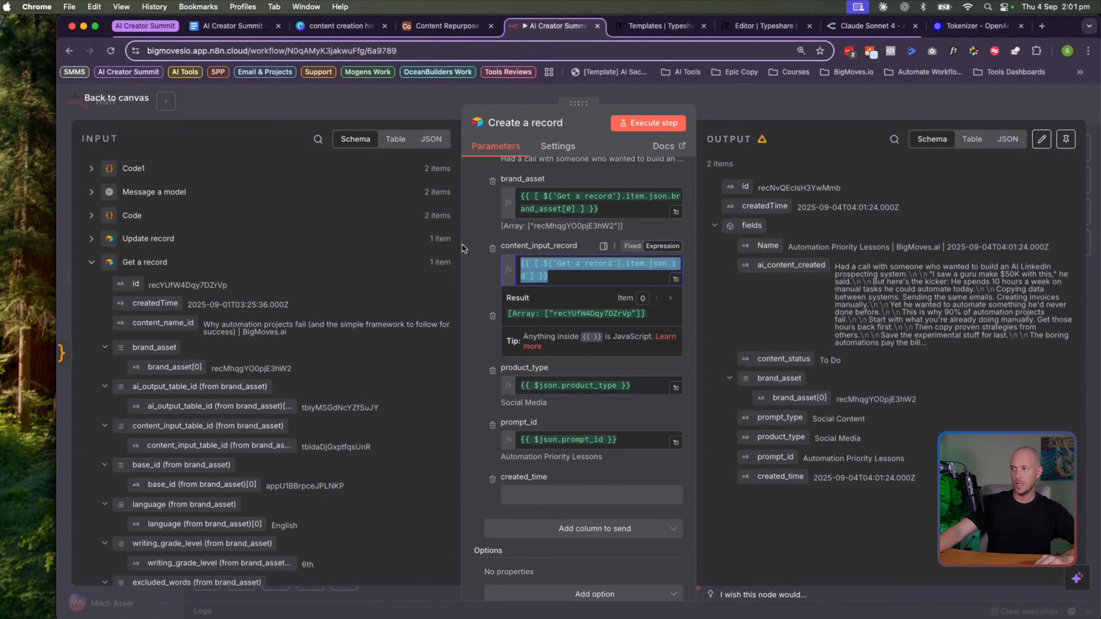
{"action": "left_click", "coordinate": [624, 124]}
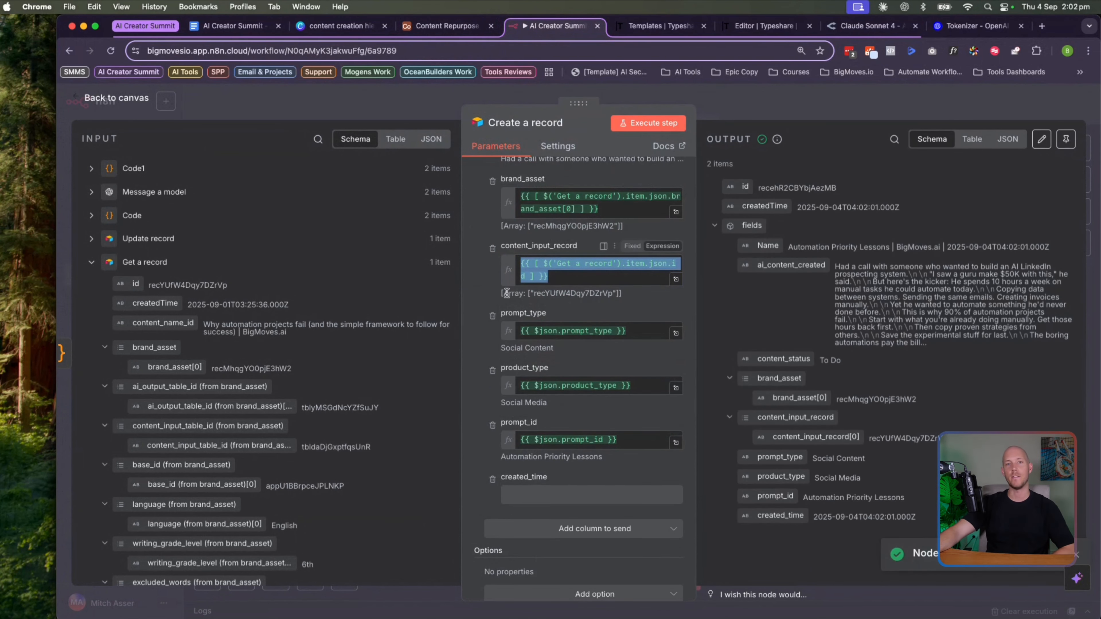
{"action": "left_click", "coordinate": [484, 278]}
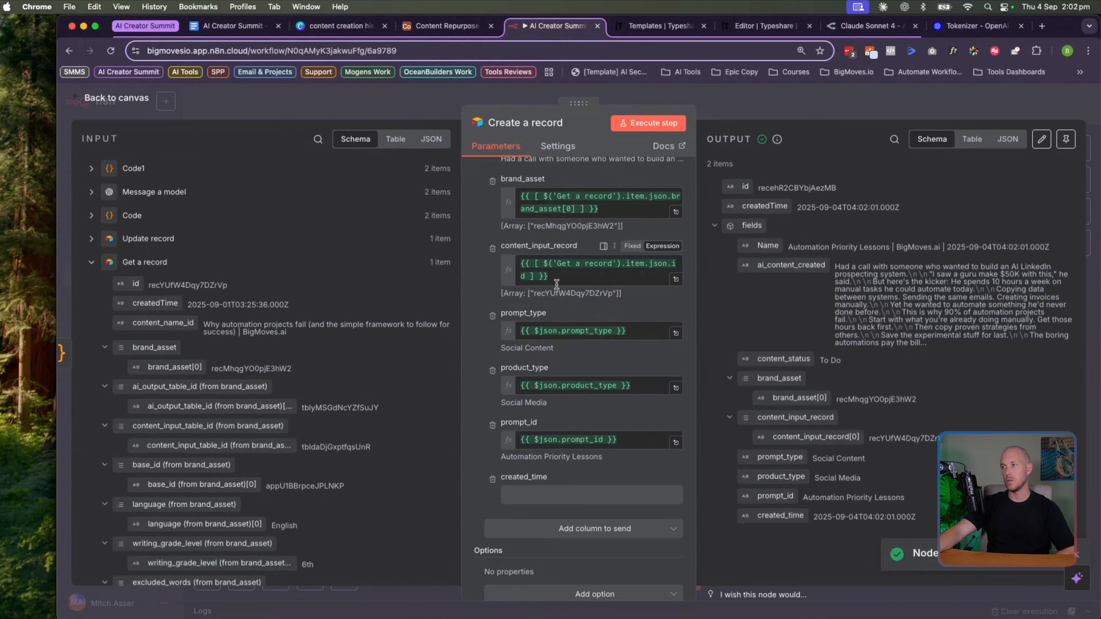
{"action": "left_click", "coordinate": [446, 26]}
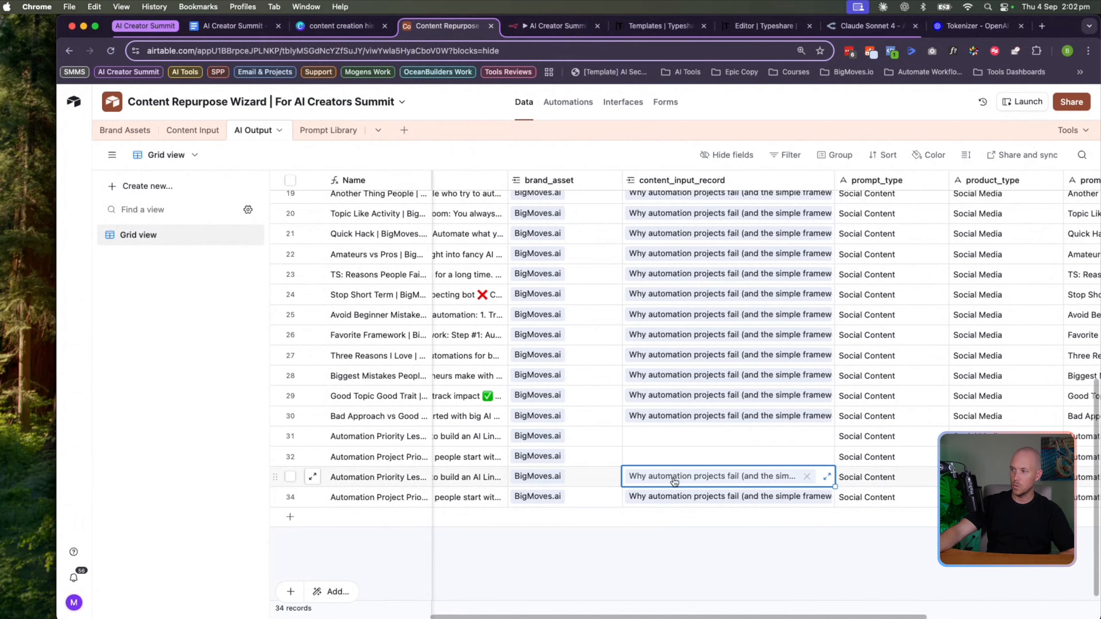
In the Airtable interface, open the first content input and review its 32 linked To Do posts
{"action": "left_click", "coordinate": [623, 102]}
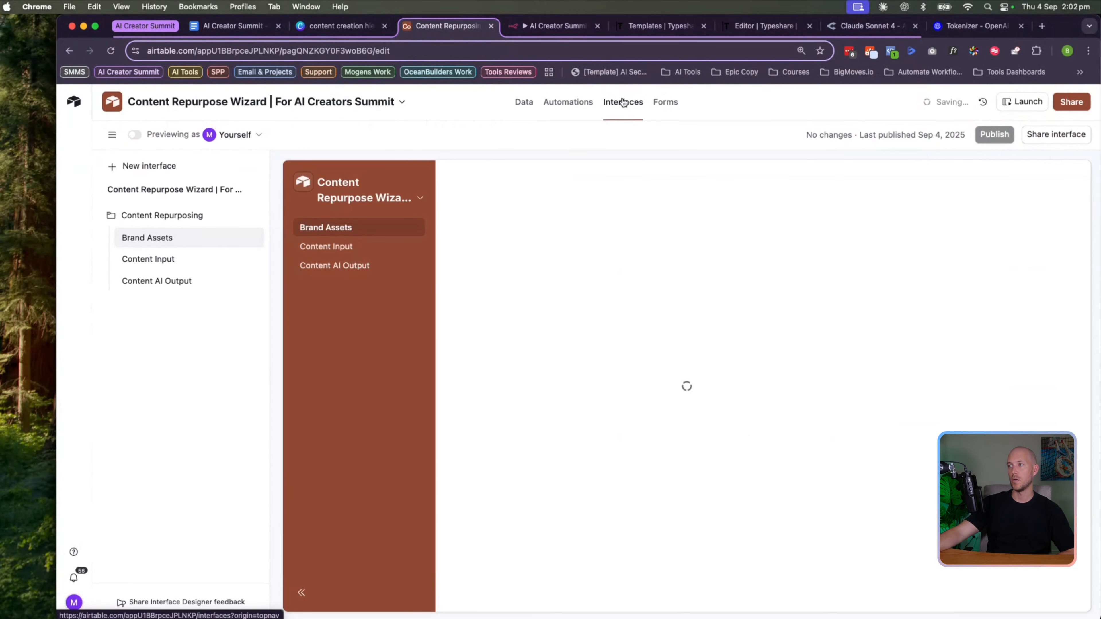
{"action": "left_click", "coordinate": [1024, 101]}
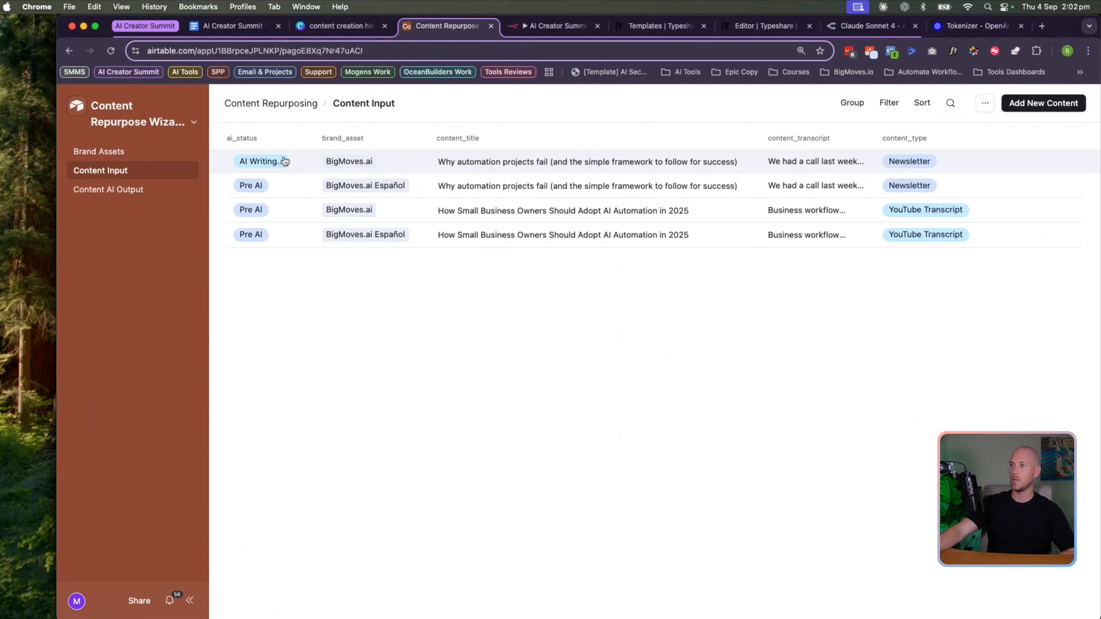
{"action": "left_click", "coordinate": [309, 165]}
{"action": "scroll", "coordinate": [350, 222], "scroll_direction": "down", "scroll_amount": 20}
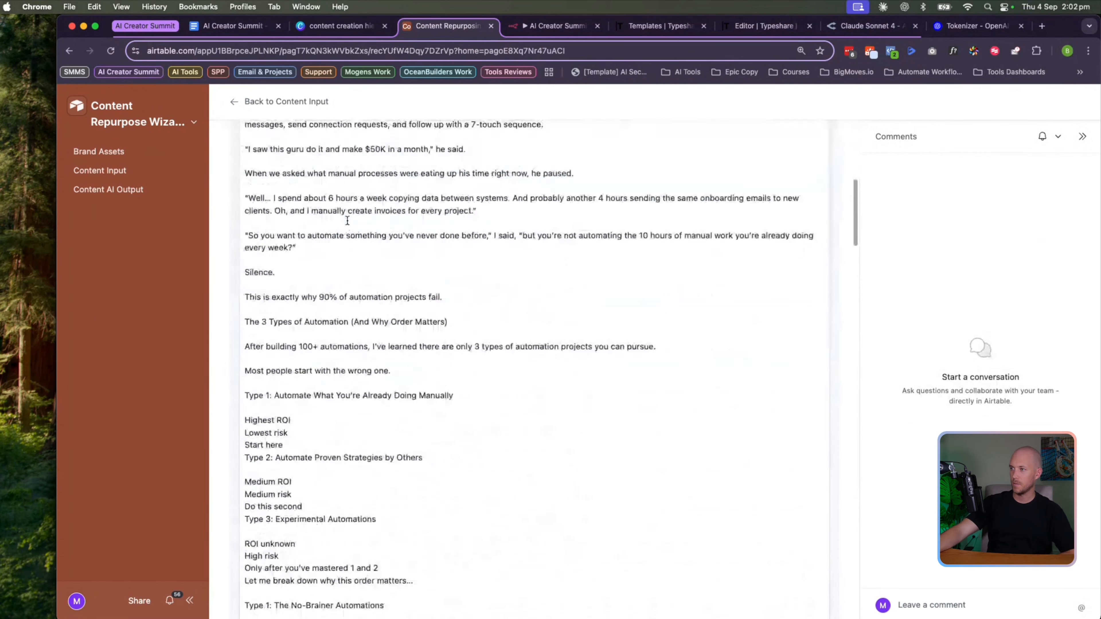
{"action": "scroll", "coordinate": [347, 223], "scroll_direction": "up", "scroll_amount": 6}
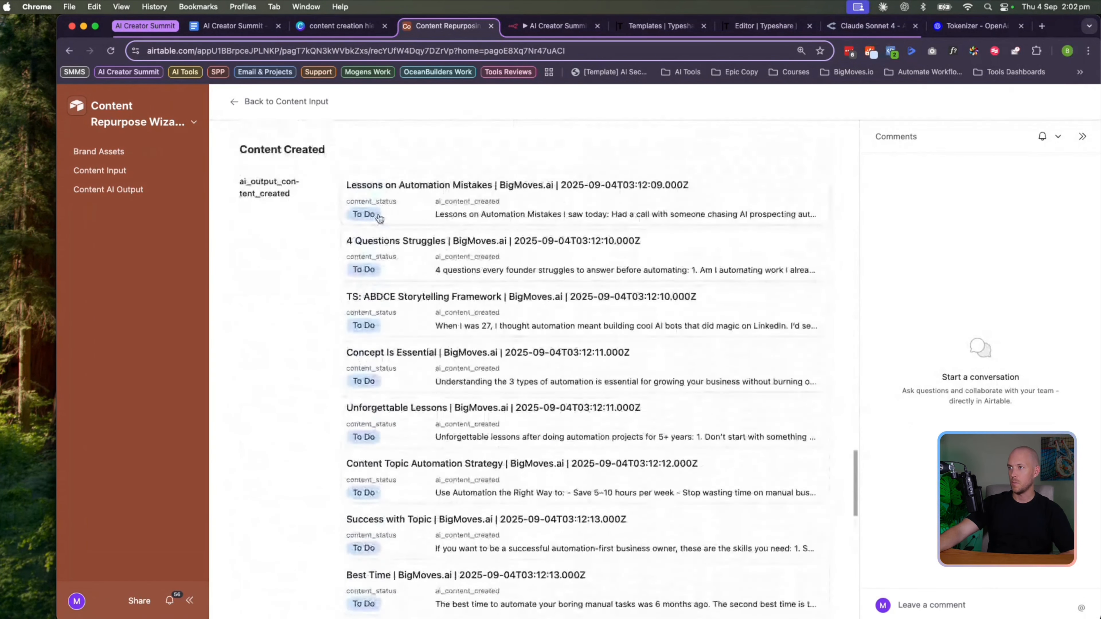
{"action": "scroll", "coordinate": [382, 243], "scroll_direction": "down", "scroll_amount": 17}
{"action": "scroll", "coordinate": [396, 221], "scroll_direction": "down", "scroll_amount": 3}
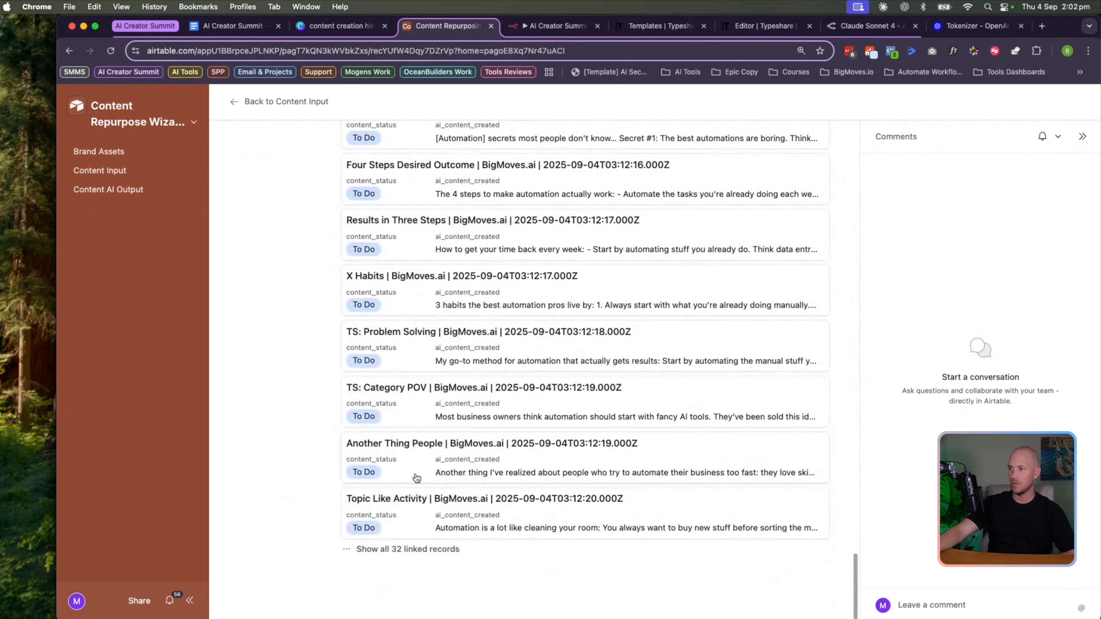
{"action": "left_click", "coordinate": [417, 506]}
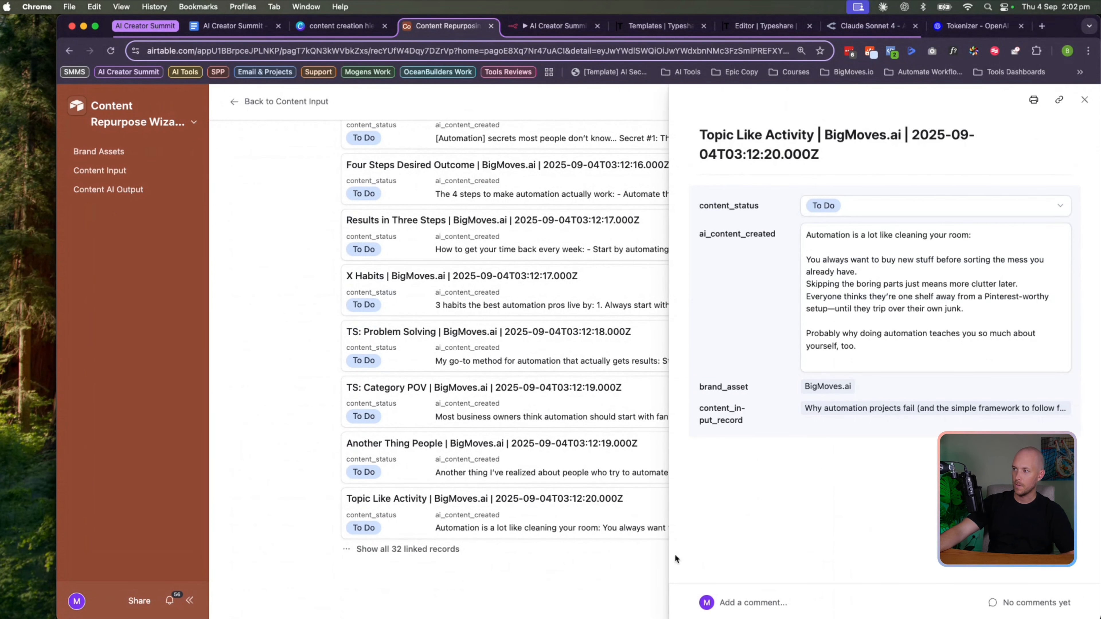
{"action": "left_click", "coordinate": [258, 162]}
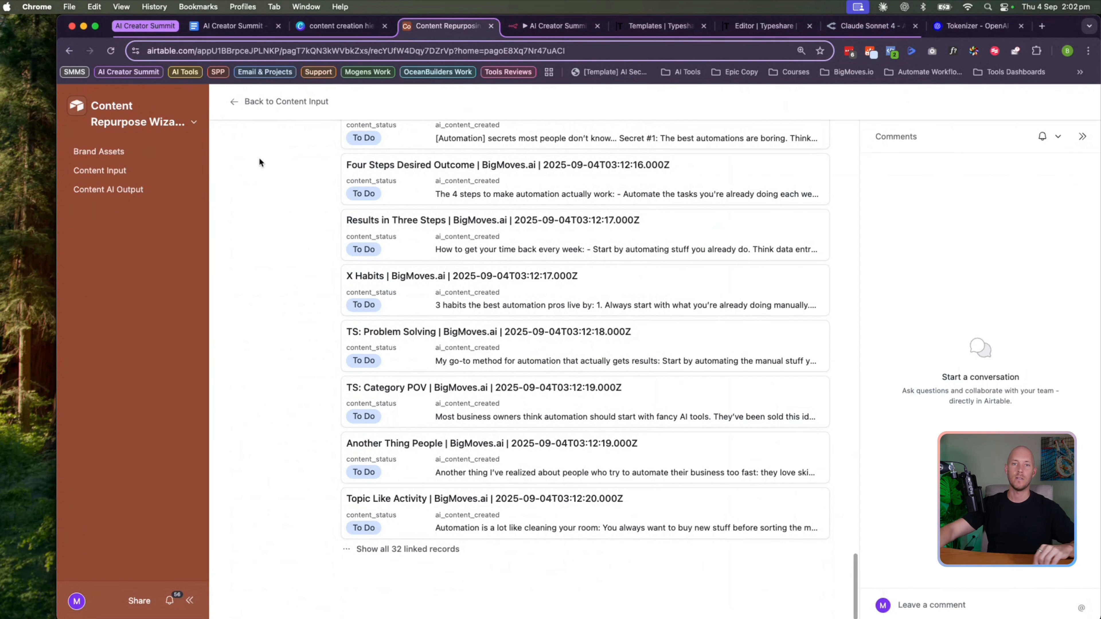
{"action": "left_click", "coordinate": [545, 26]}
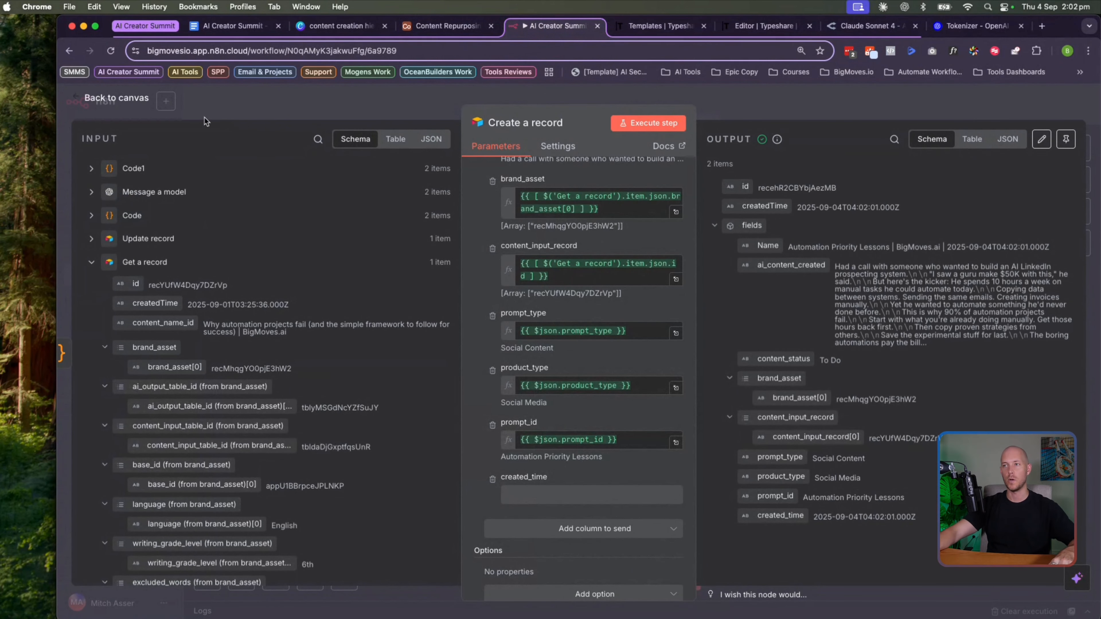
Return to the workflow canvas and pan to show the start of the chain
{"action": "left_click", "coordinate": [127, 99]}
{"action": "scroll", "coordinate": [399, 304], "scroll_direction": "left", "scroll_amount": 2}
{"action": "left_click_drag", "start_coordinate": [235, 303], "coordinate": [327, 382]}
{"action": "left_click", "coordinate": [328, 377]}
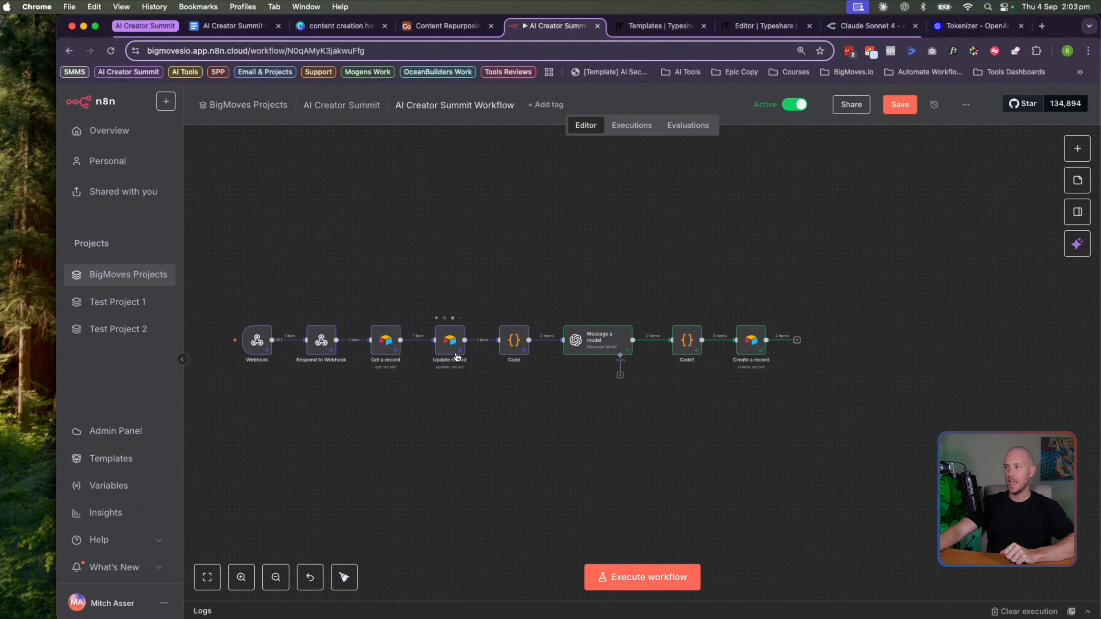
{"action": "scroll", "coordinate": [457, 357], "scroll_direction": "right", "scroll_amount": 3}
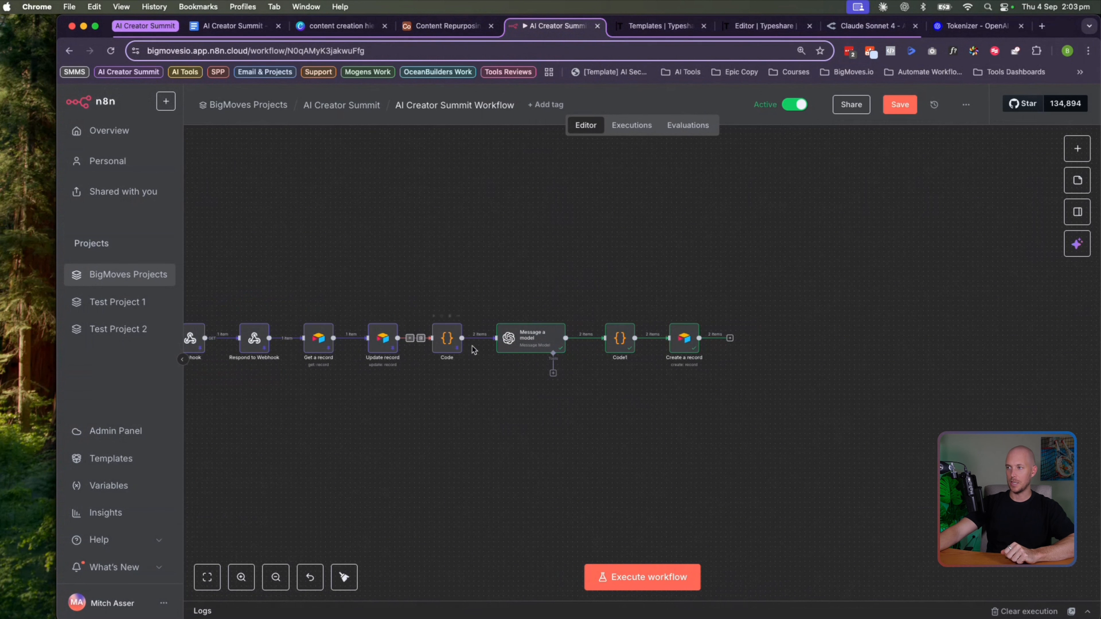
{"action": "scroll", "coordinate": [507, 332], "scroll_direction": "right", "scroll_amount": 1}
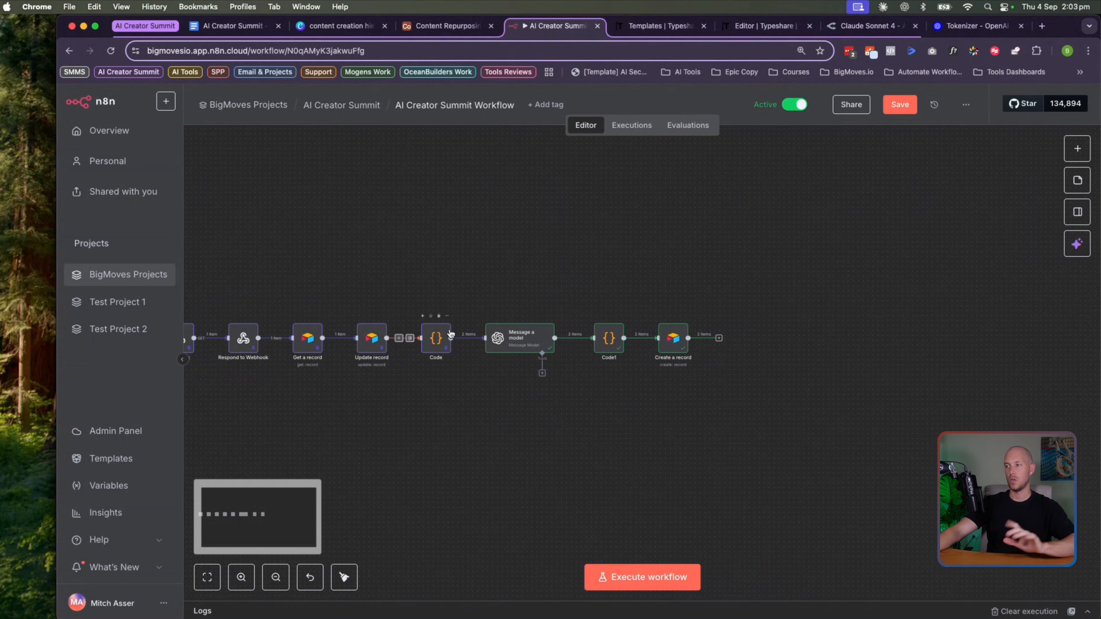
Select the Message a model, Code1 and Create a record nodes in turn to inspect them
{"action": "left_click", "coordinate": [516, 344]}
{"action": "scroll", "coordinate": [524, 336], "scroll_direction": "left", "scroll_amount": 1}
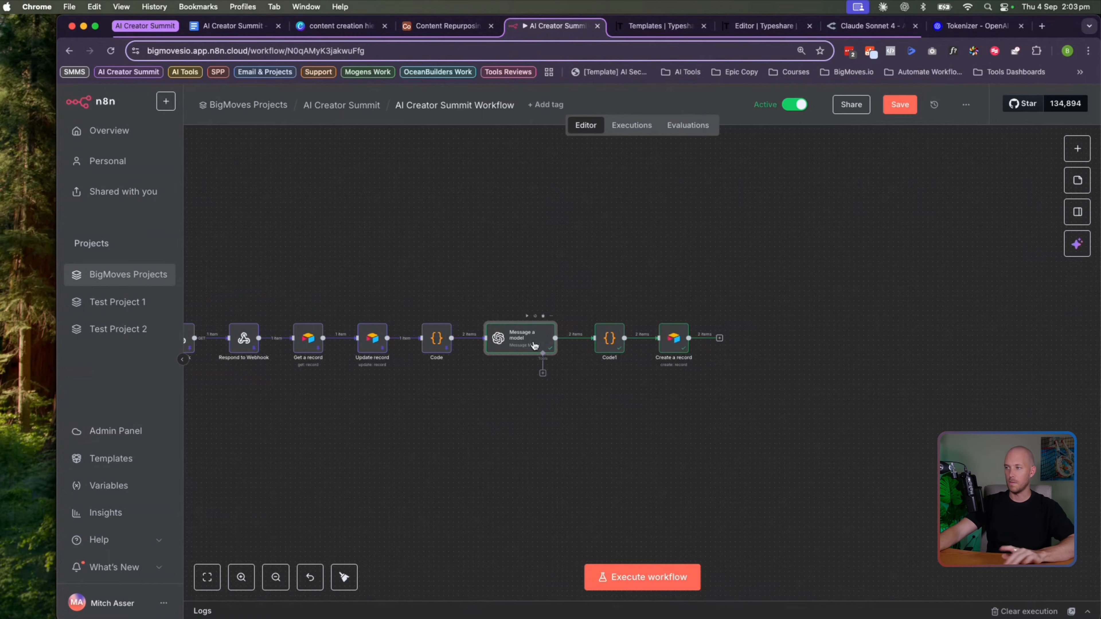
{"action": "left_click", "coordinate": [615, 335]}
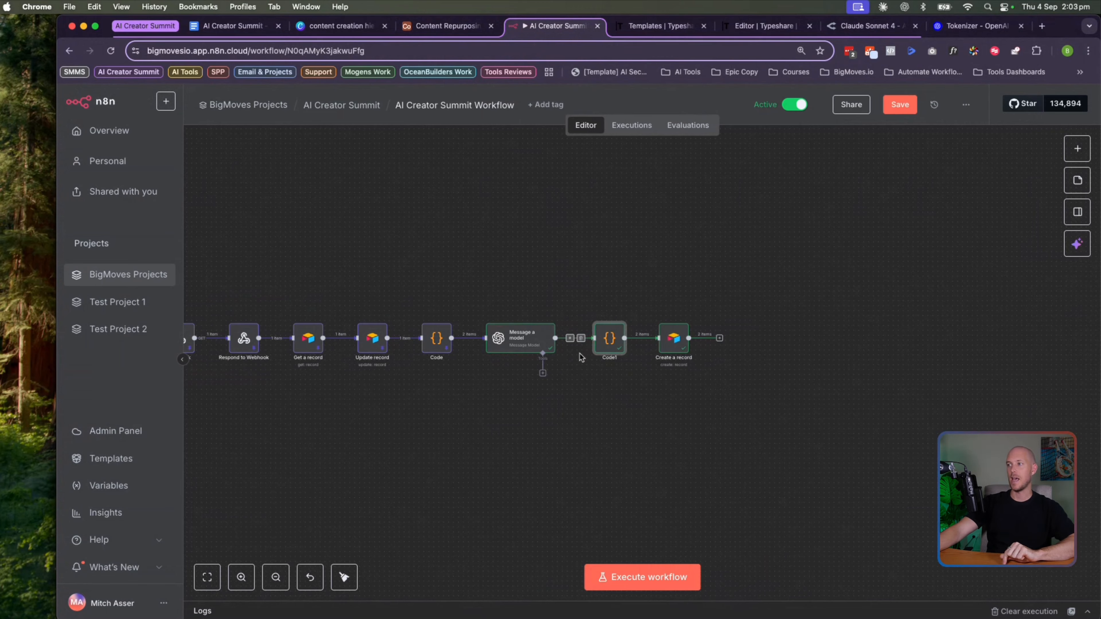
{"action": "left_click", "coordinate": [619, 301]}
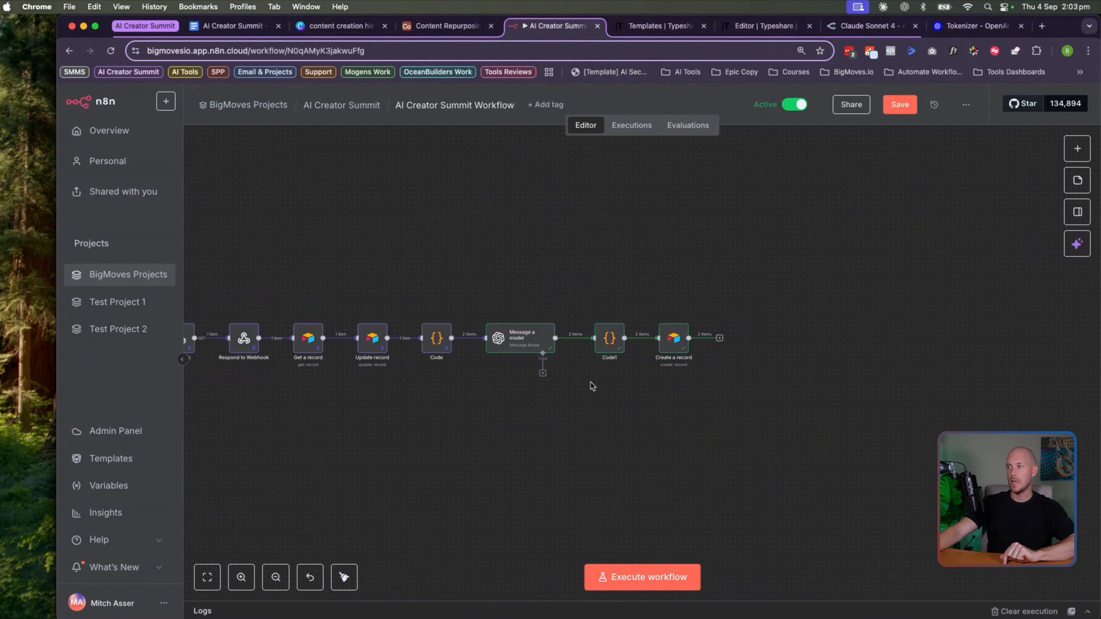
{"action": "left_click", "coordinate": [676, 337]}
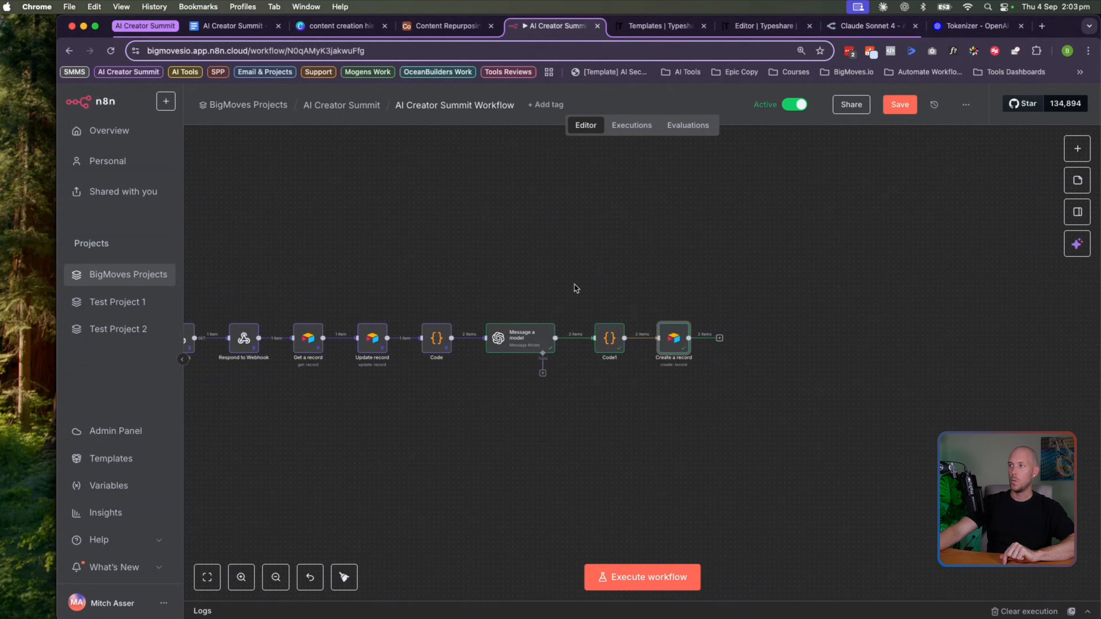
{"action": "left_click", "coordinate": [446, 26]}
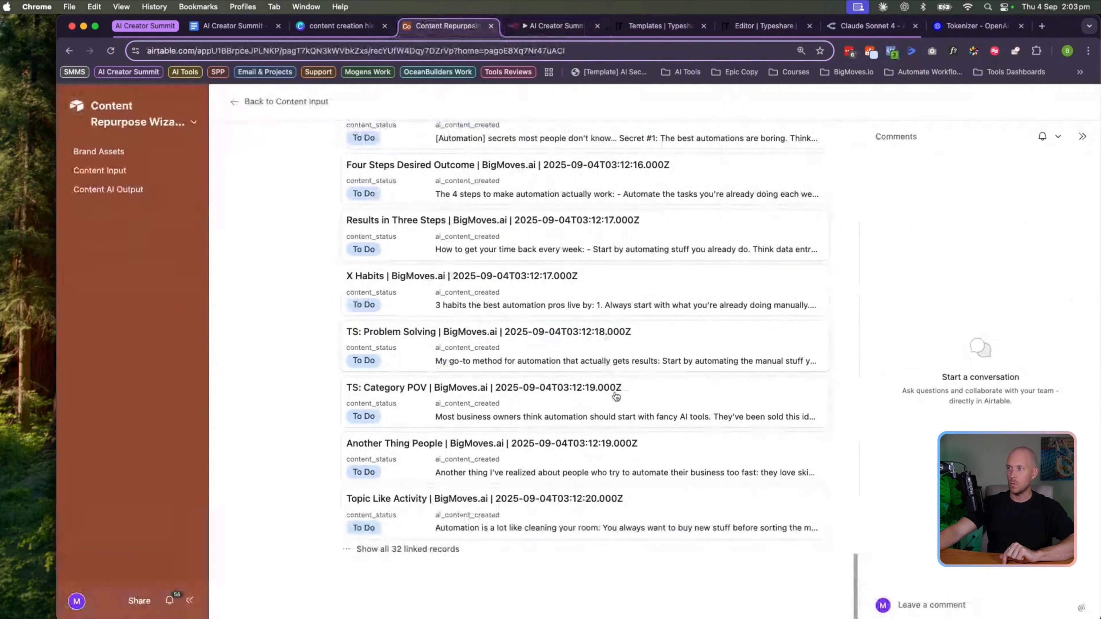
{"action": "left_click", "coordinate": [554, 27]}
{"action": "scroll", "coordinate": [425, 278], "scroll_direction": "left", "scroll_amount": 5}
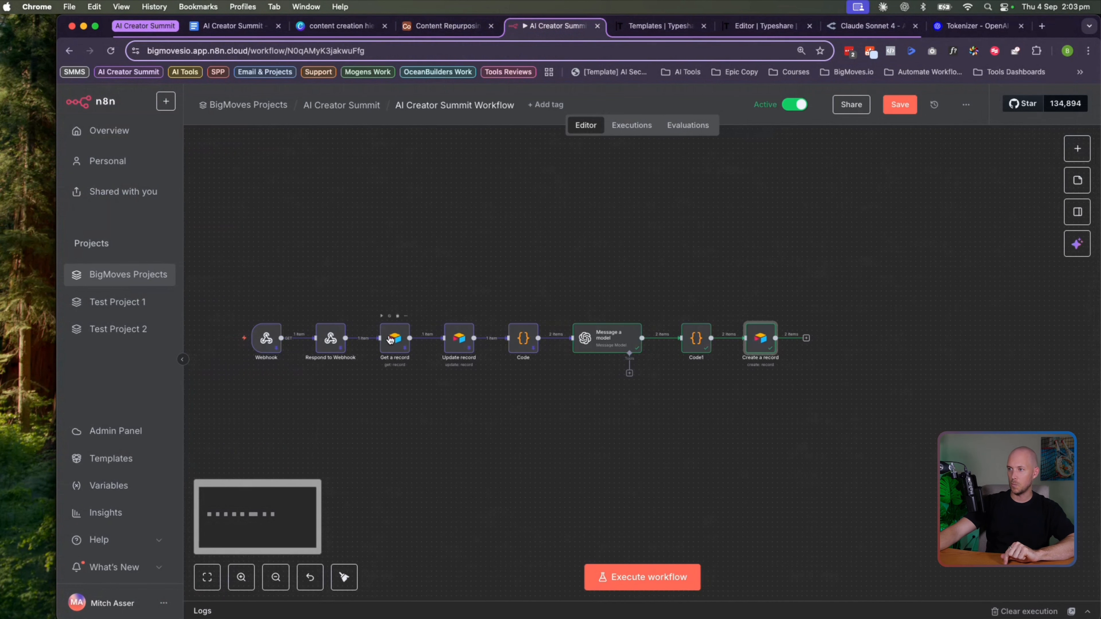
Duplicate Update record, place it after Create a record, and set its ai_status to AI Complete
{"action": "right_click", "coordinate": [460, 347]}
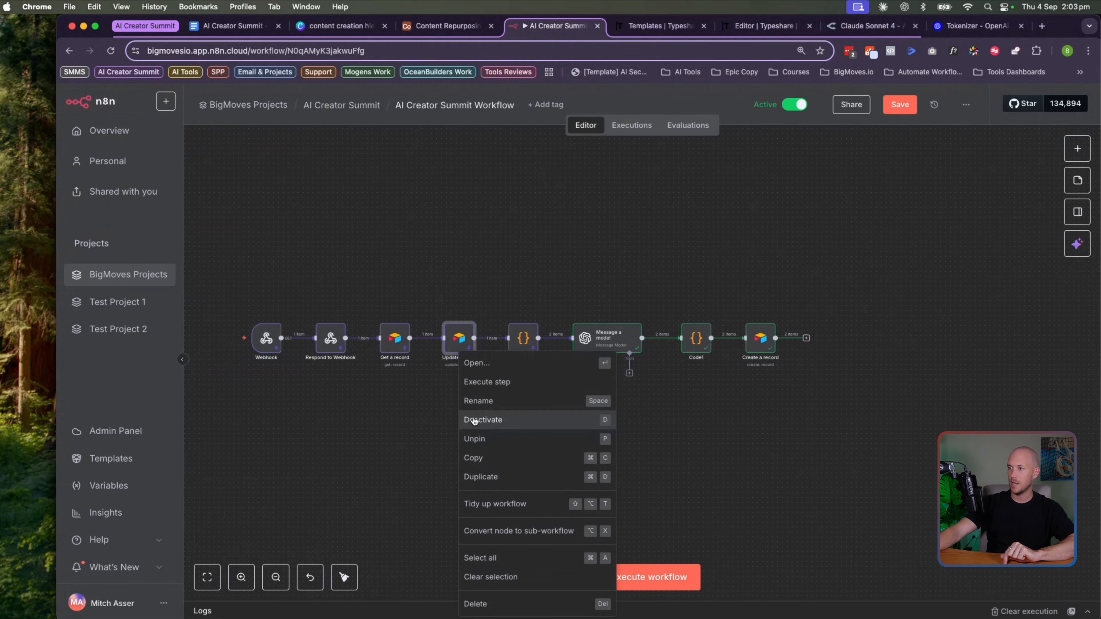
{"action": "left_click", "coordinate": [484, 477]}
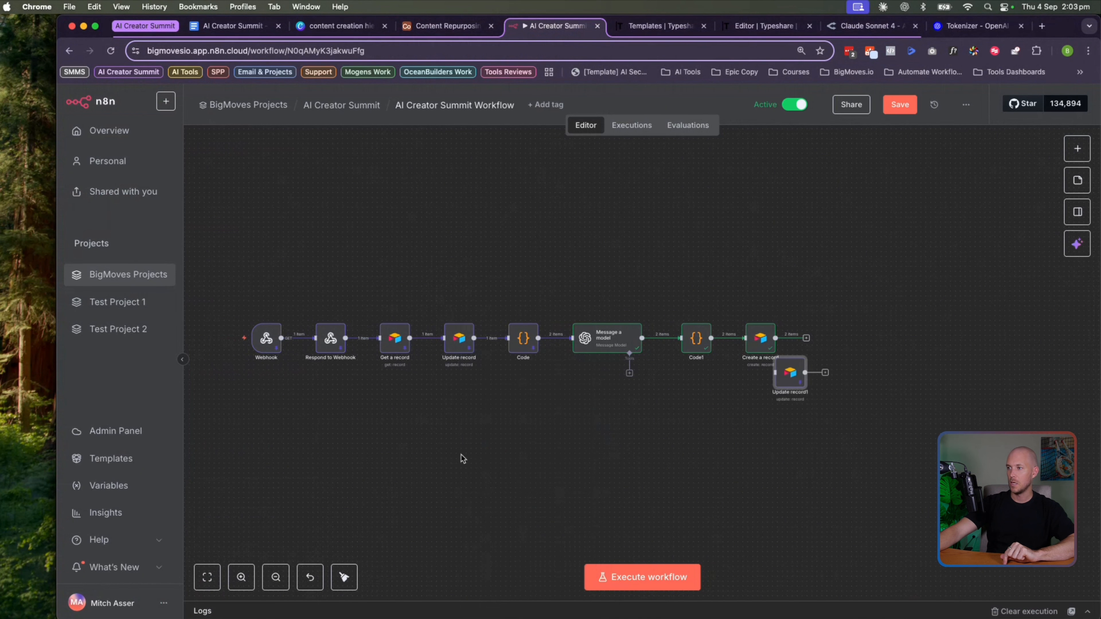
{"action": "left_click_drag", "start_coordinate": [790, 388], "coordinate": [832, 345]}
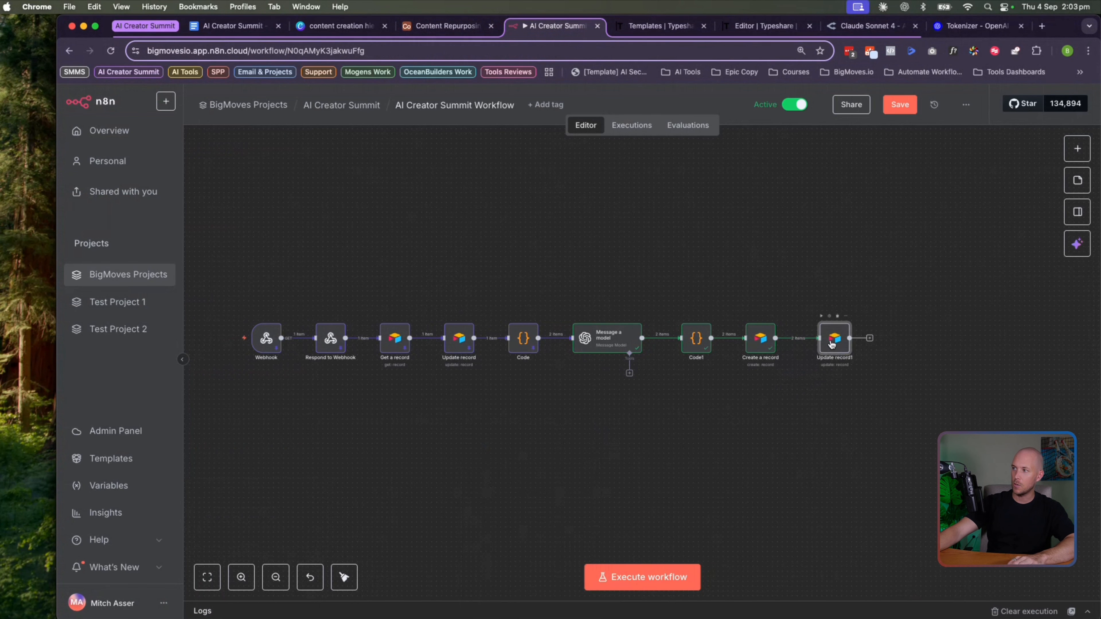
{"action": "double_click", "coordinate": [834, 345]}
{"action": "scroll", "coordinate": [543, 471], "scroll_direction": "down", "scroll_amount": 5}
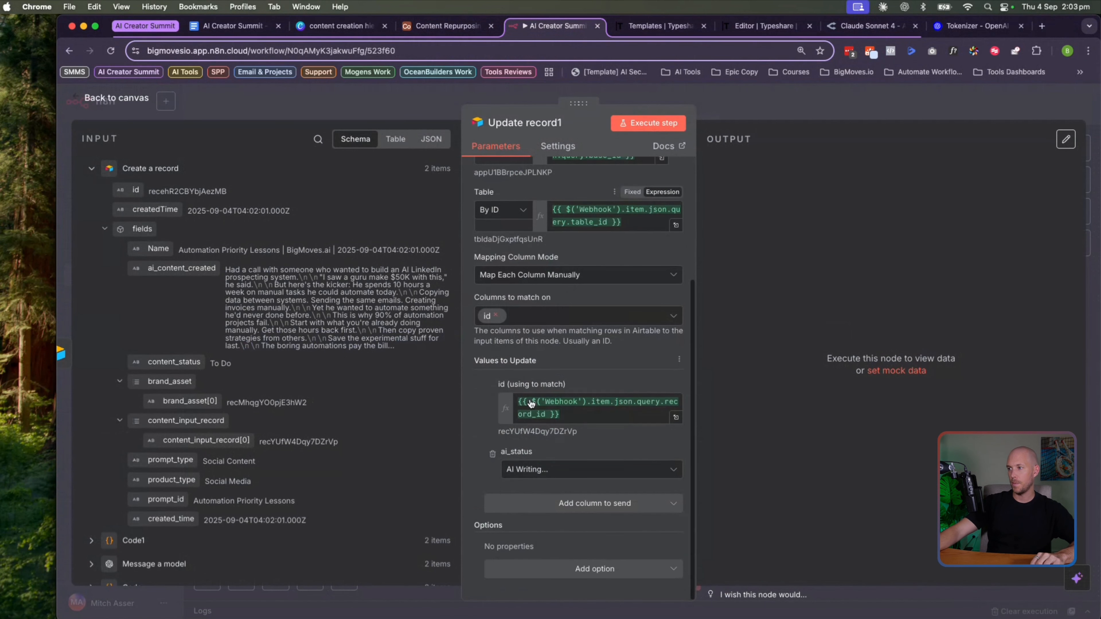
{"action": "left_click", "coordinate": [543, 470]}
{"action": "left_click", "coordinate": [547, 544]}
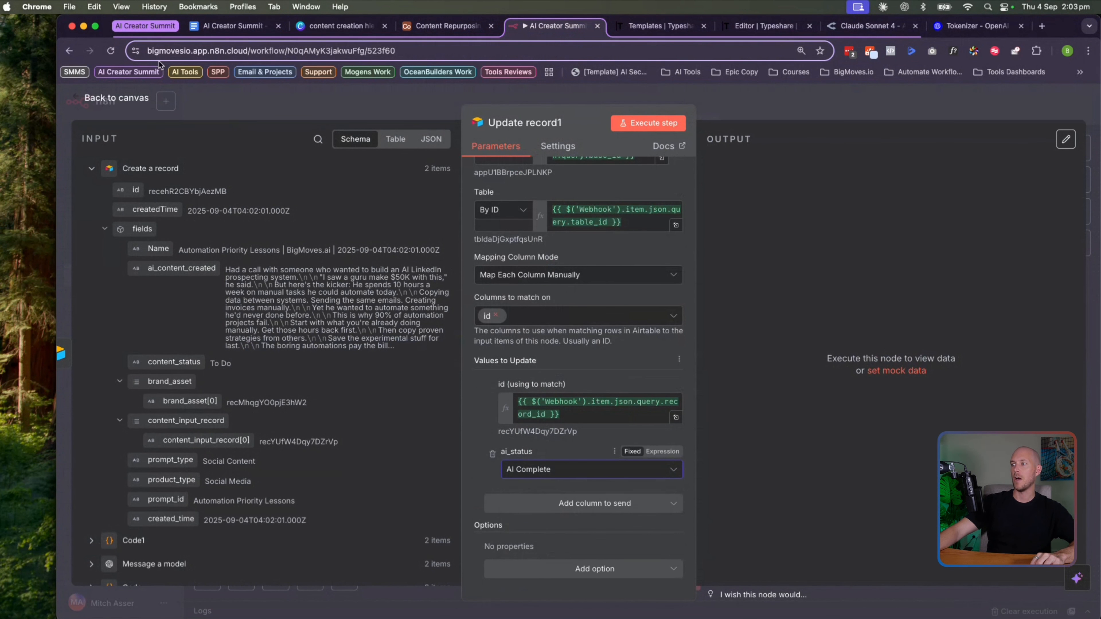
{"action": "left_click", "coordinate": [131, 105]}
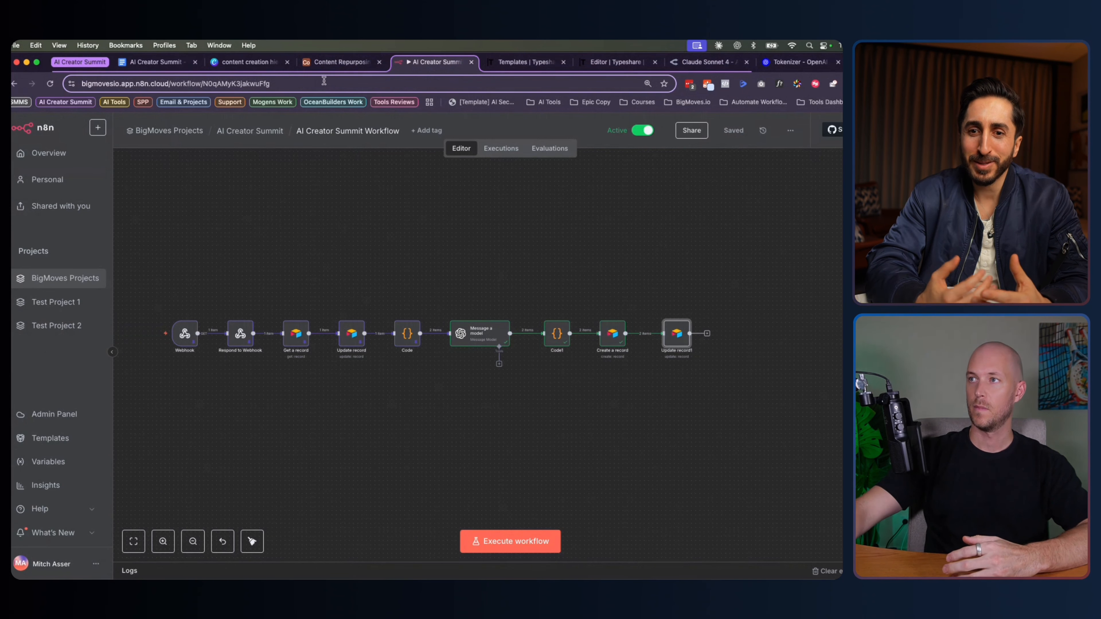
Switch to the Airtable input record page listing its 32 linked AI posts
{"action": "left_click", "coordinate": [328, 65]}
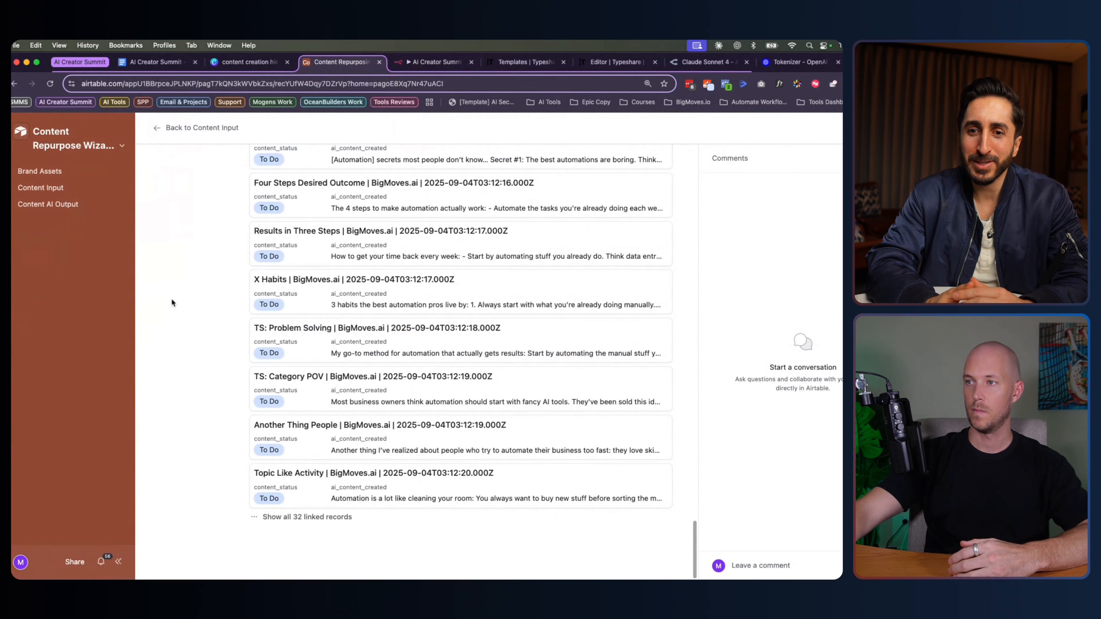
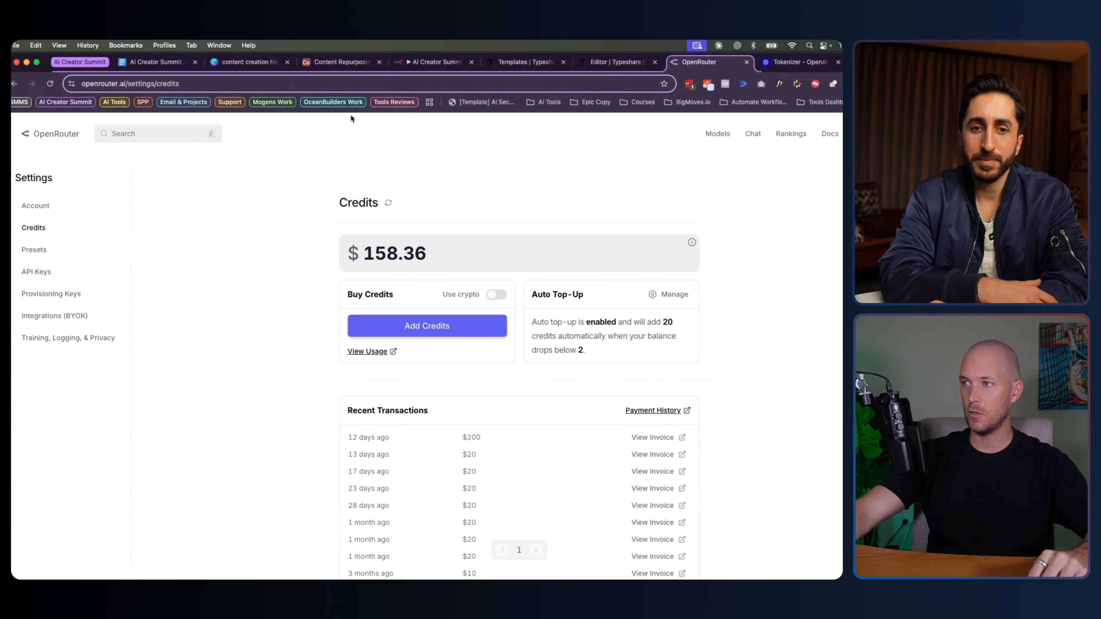
Go back to the Airtable Content Repurpose Wizard base on its Content Input page
{"action": "left_click", "coordinate": [340, 61]}
On the AI automation record, link Good Topic Good Trait, Bad vs Good Approach, Success with Topic, Simple Tips, Don't Overcomplicate It
{"action": "left_click", "coordinate": [35, 187]}
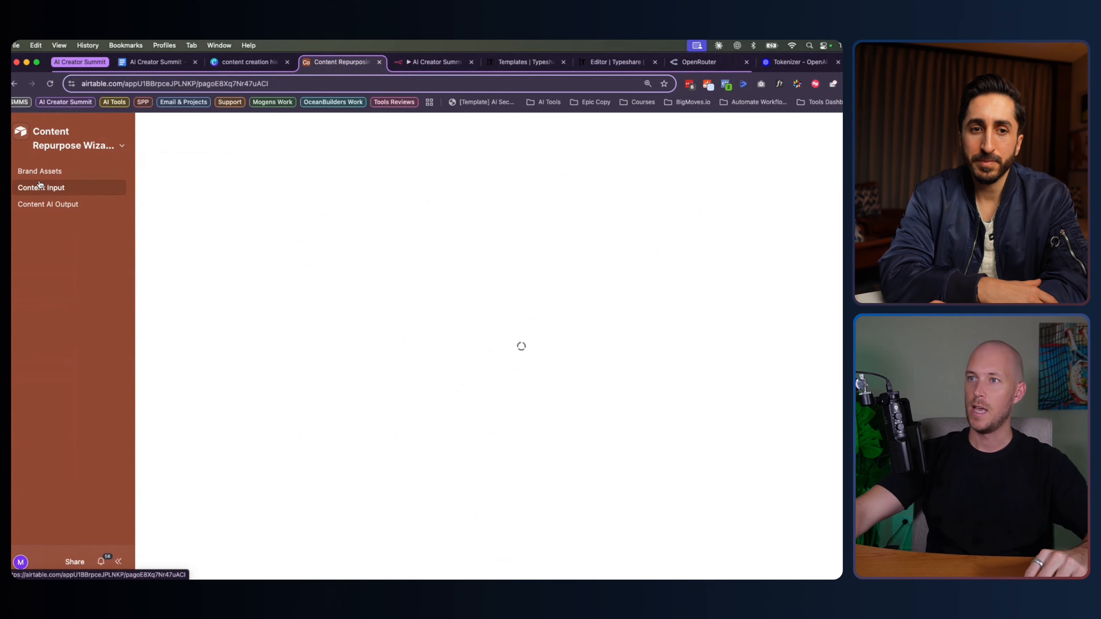
{"action": "left_click", "coordinate": [214, 232]}
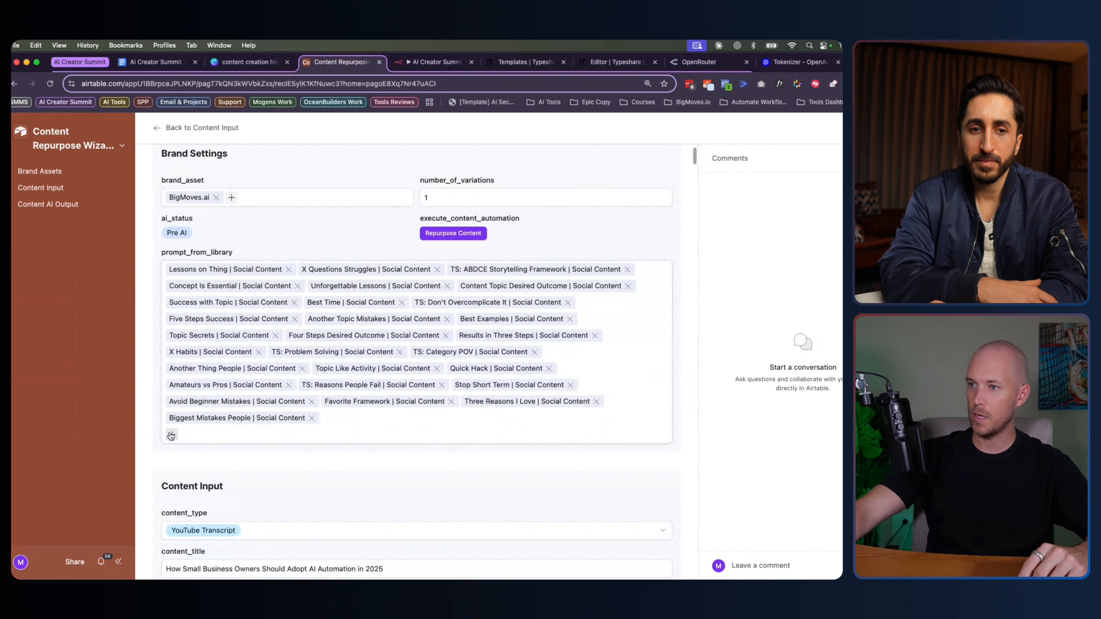
{"action": "left_click", "coordinate": [172, 435]}
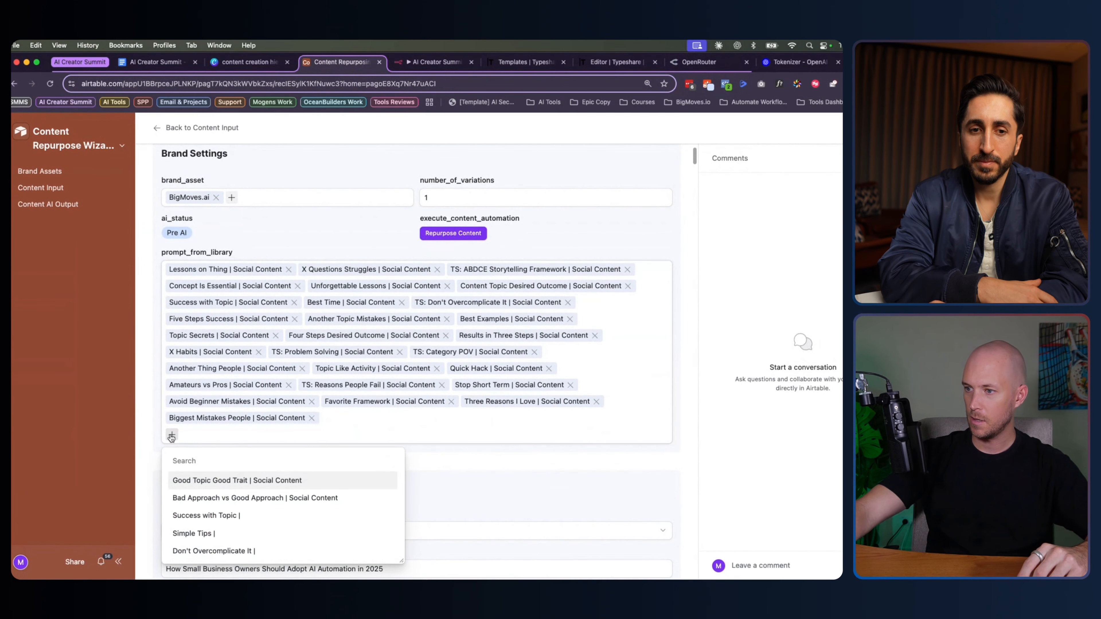
{"action": "left_click", "coordinate": [172, 435]}
{"action": "left_click", "coordinate": [172, 436]}
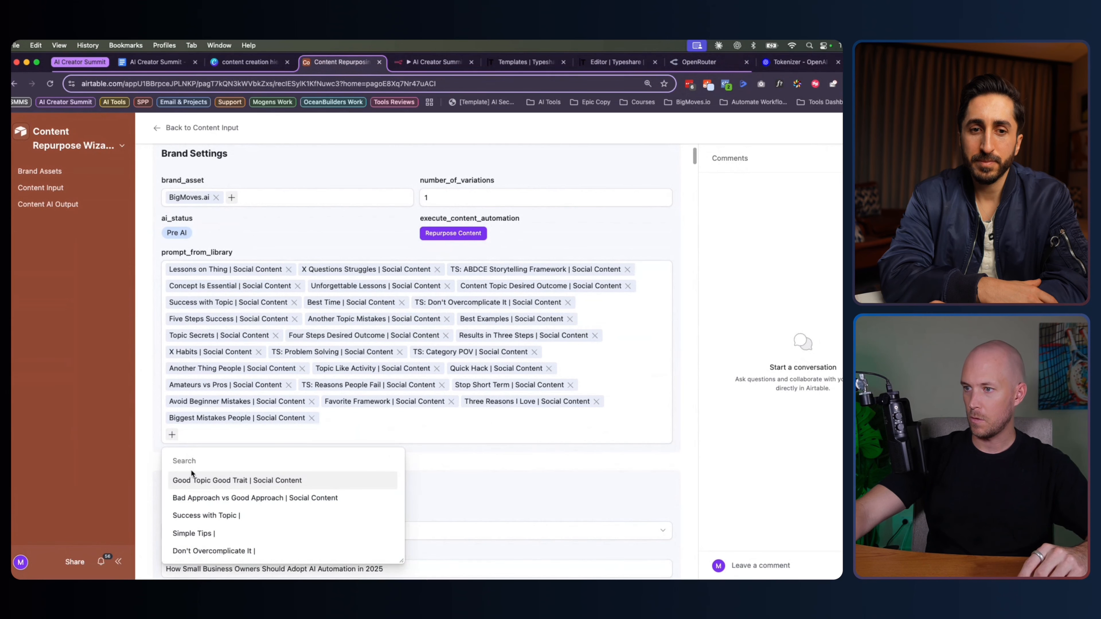
{"action": "left_click", "coordinate": [201, 480]}
{"action": "left_click", "coordinate": [202, 479]}
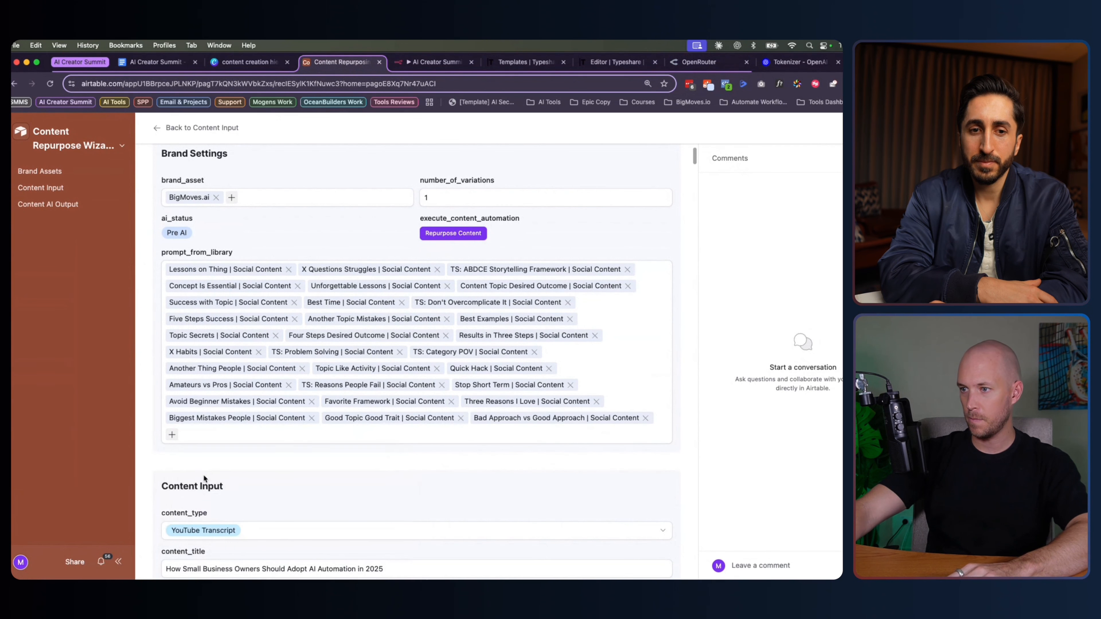
{"action": "left_click", "coordinate": [202, 479]}
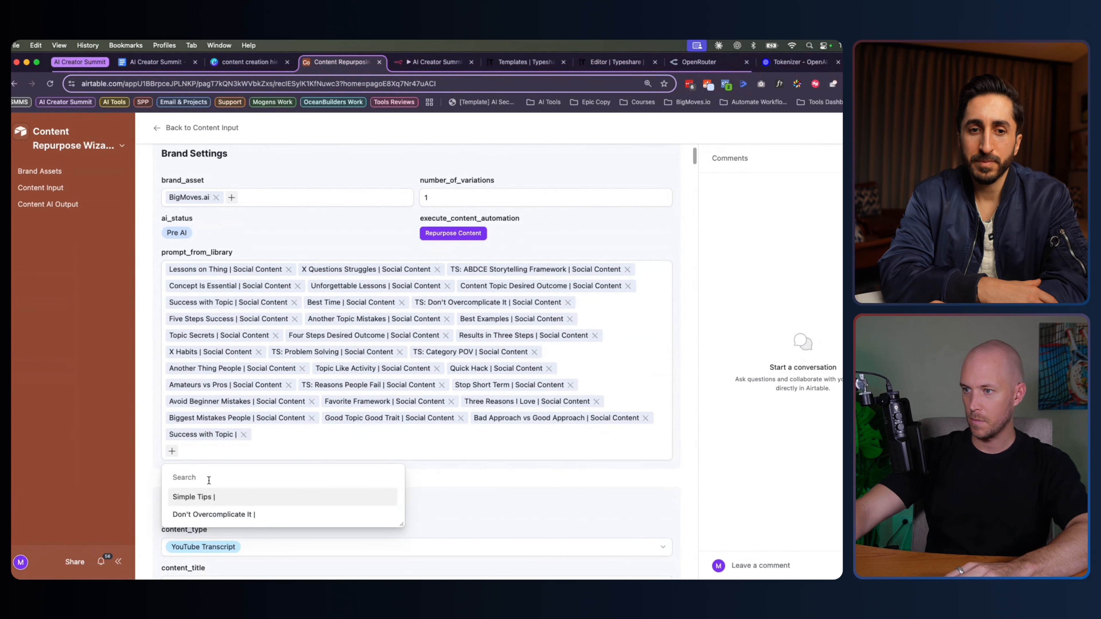
{"action": "left_click", "coordinate": [209, 490]}
{"action": "left_click", "coordinate": [212, 498]}
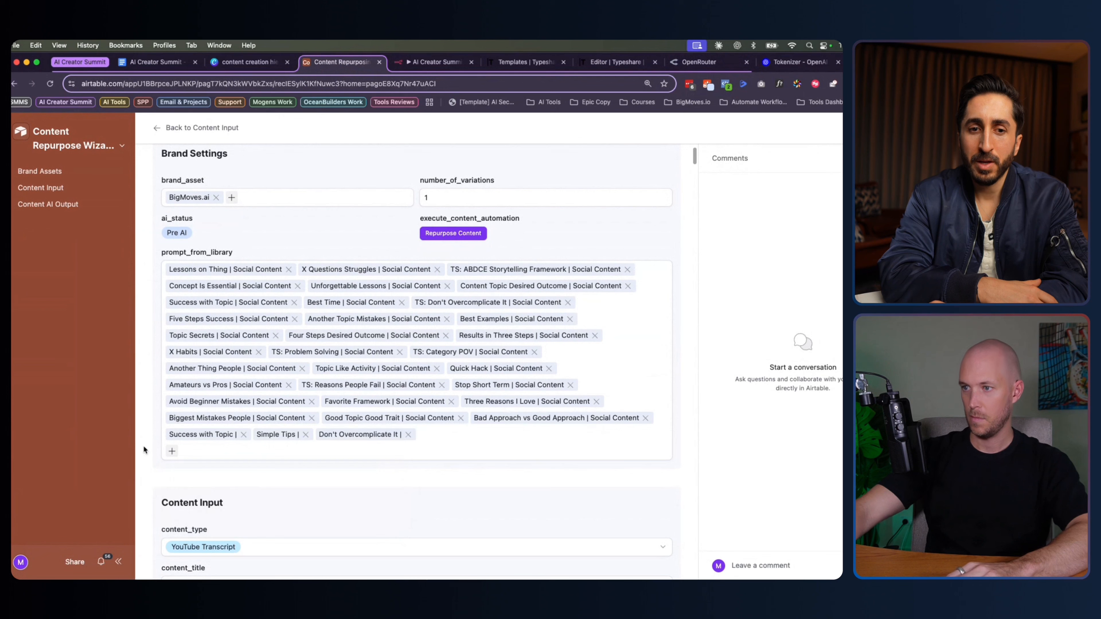
{"action": "scroll", "coordinate": [153, 442], "scroll_direction": "down", "scroll_amount": 1}
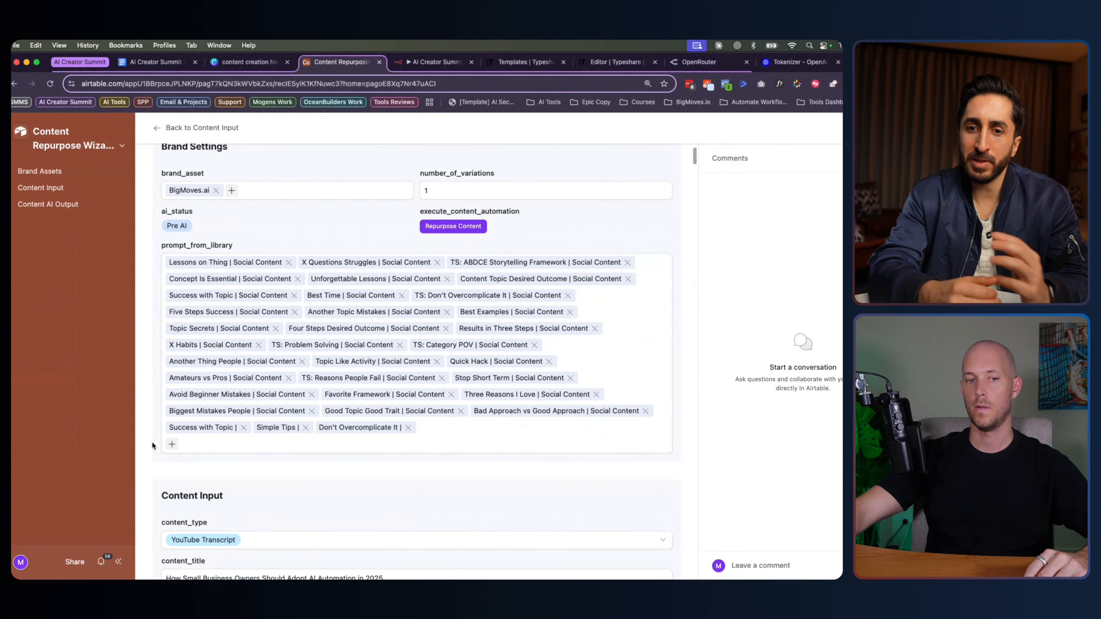
{"action": "scroll", "coordinate": [152, 429], "scroll_direction": "down", "scroll_amount": 6}
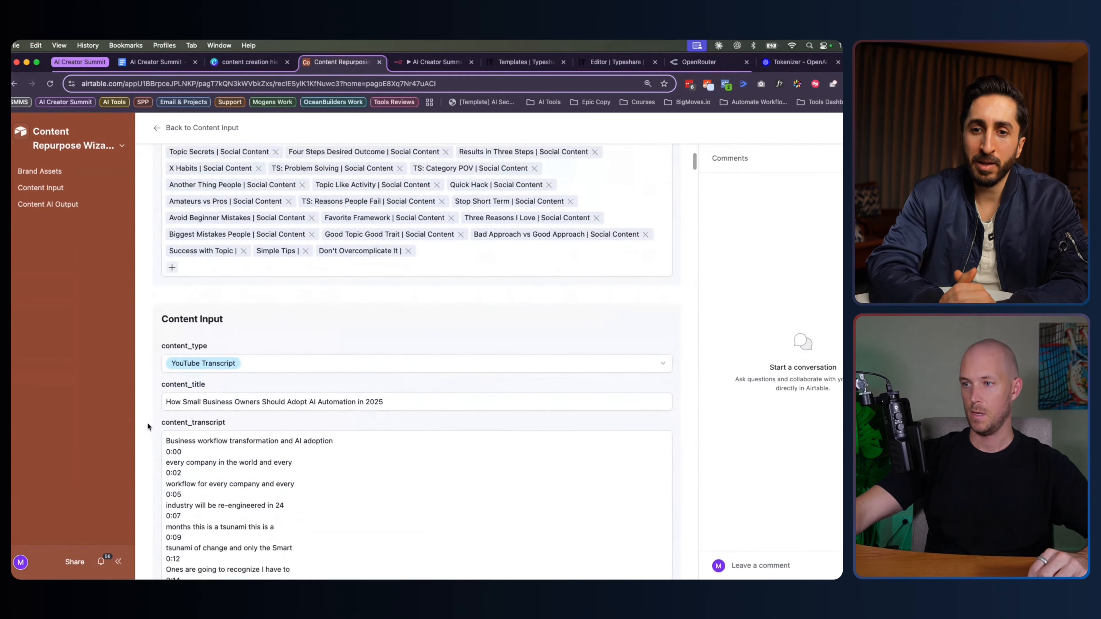
{"action": "scroll", "coordinate": [147, 420], "scroll_direction": "down", "scroll_amount": 3}
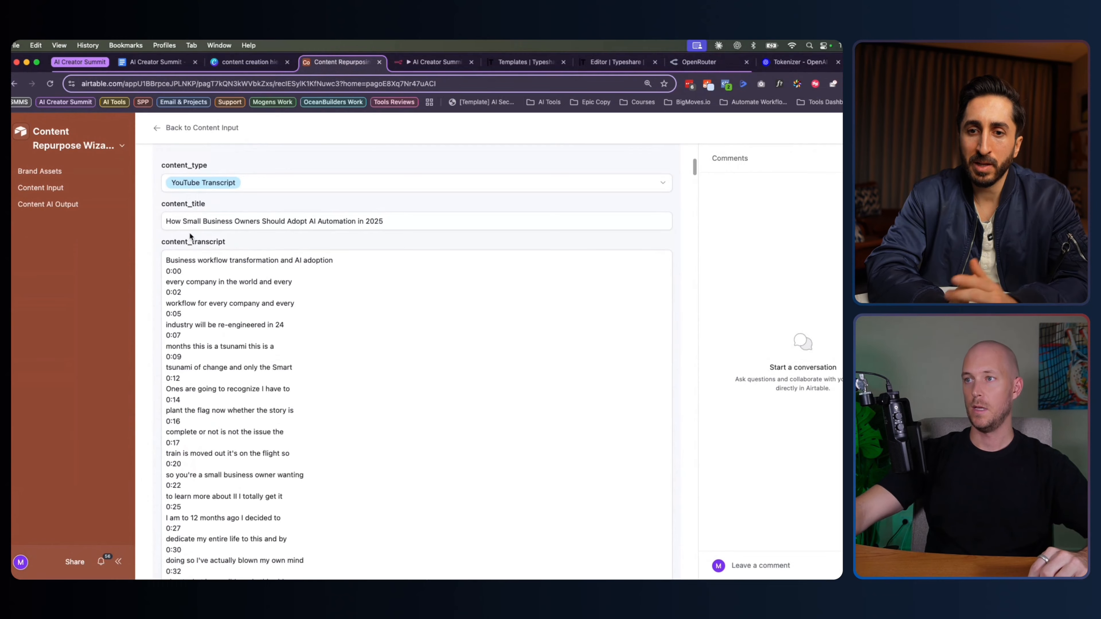
{"action": "double_click", "coordinate": [189, 221]}
{"action": "triple_click", "coordinate": [190, 221]}
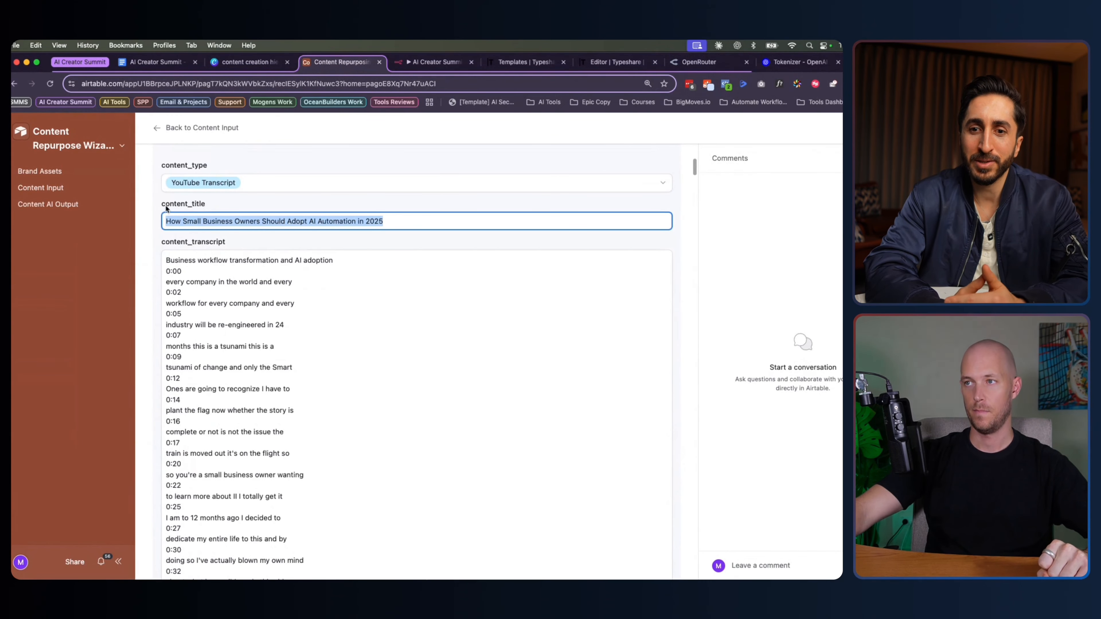
{"action": "left_click", "coordinate": [157, 211]}
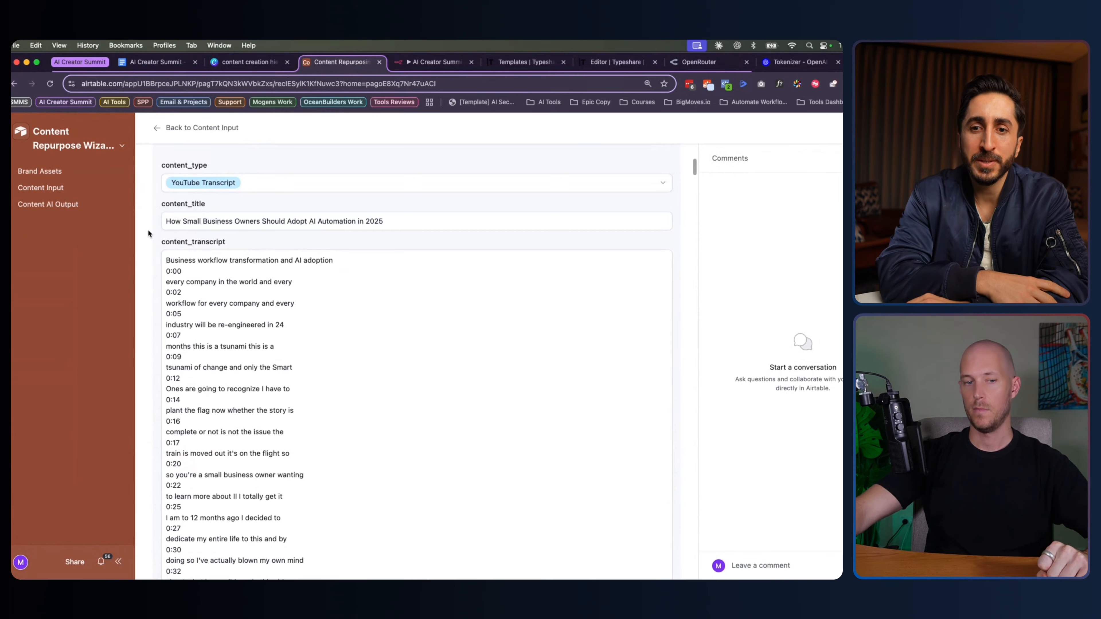
{"action": "triple_click", "coordinate": [191, 221]}
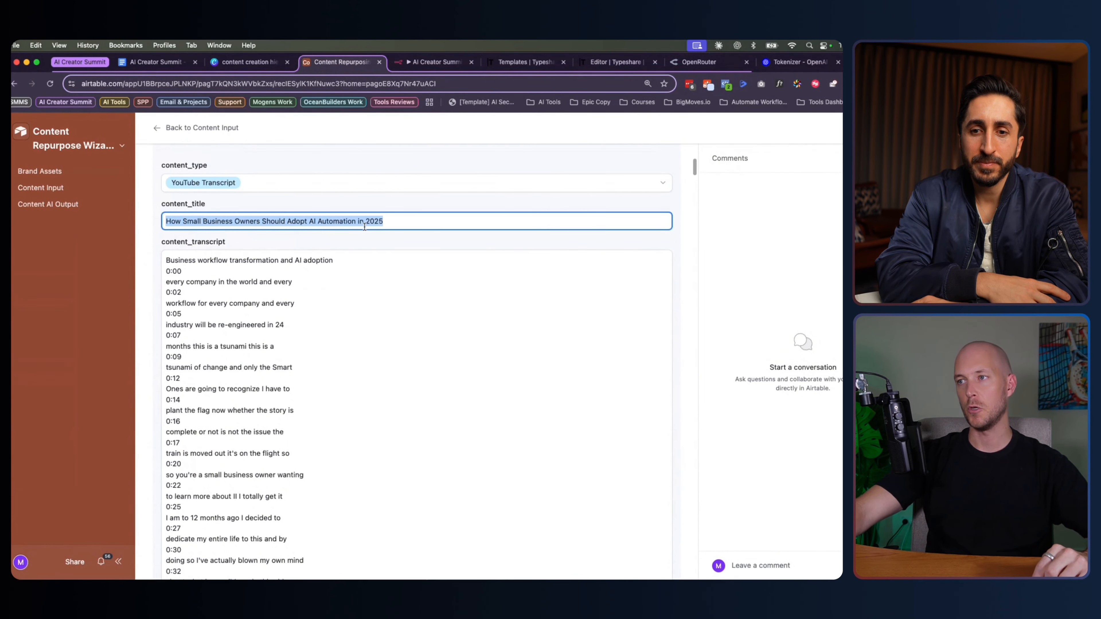
{"action": "left_click", "coordinate": [144, 254]}
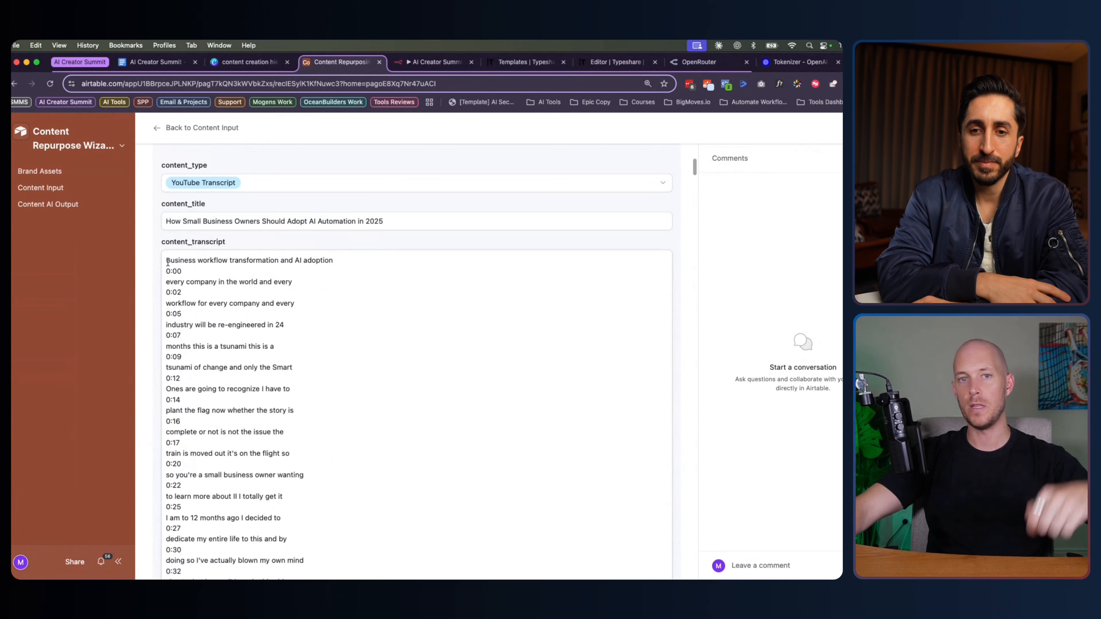
{"action": "left_click_drag", "start_coordinate": [167, 260], "coordinate": [200, 382]}
{"action": "left_click", "coordinate": [200, 382]}
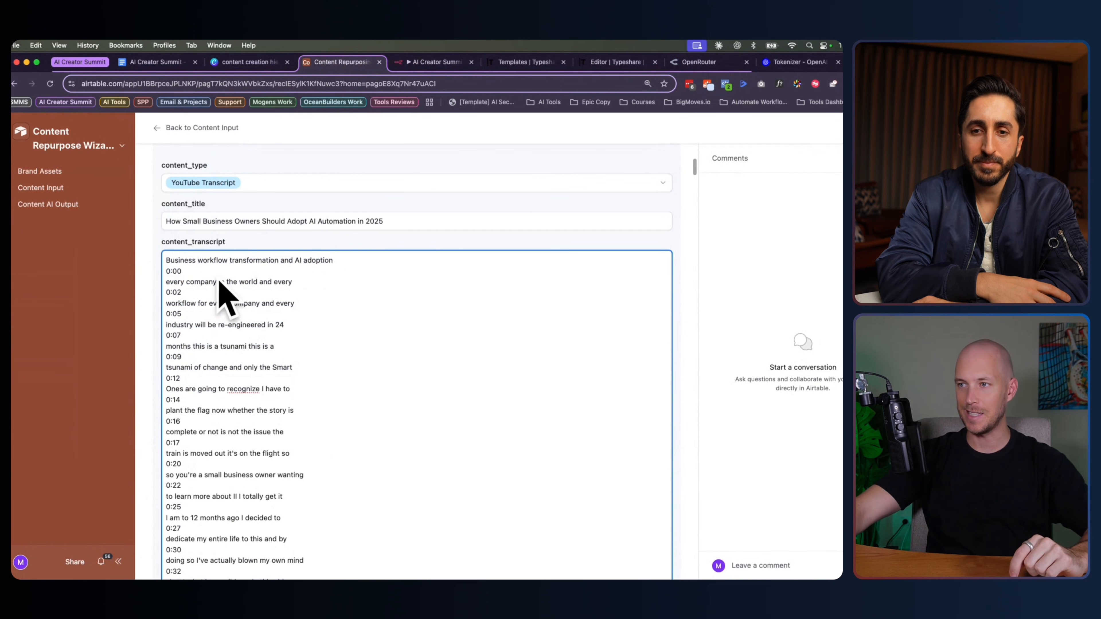
{"action": "scroll", "coordinate": [158, 268], "scroll_direction": "up", "scroll_amount": 10}
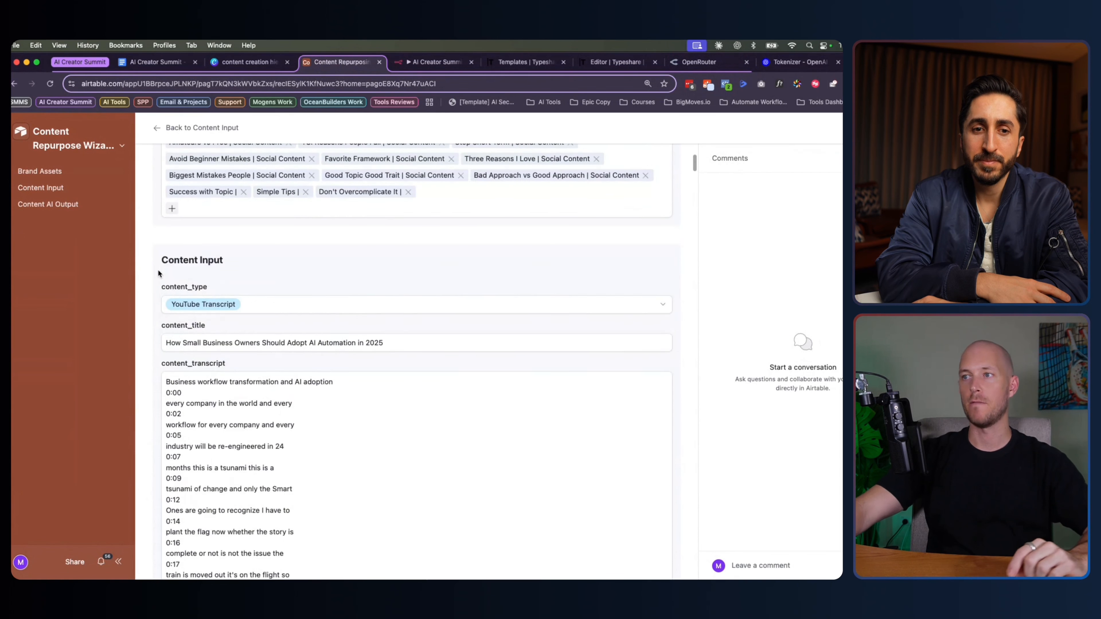
{"action": "scroll", "coordinate": [156, 285], "scroll_direction": "up", "scroll_amount": 3}
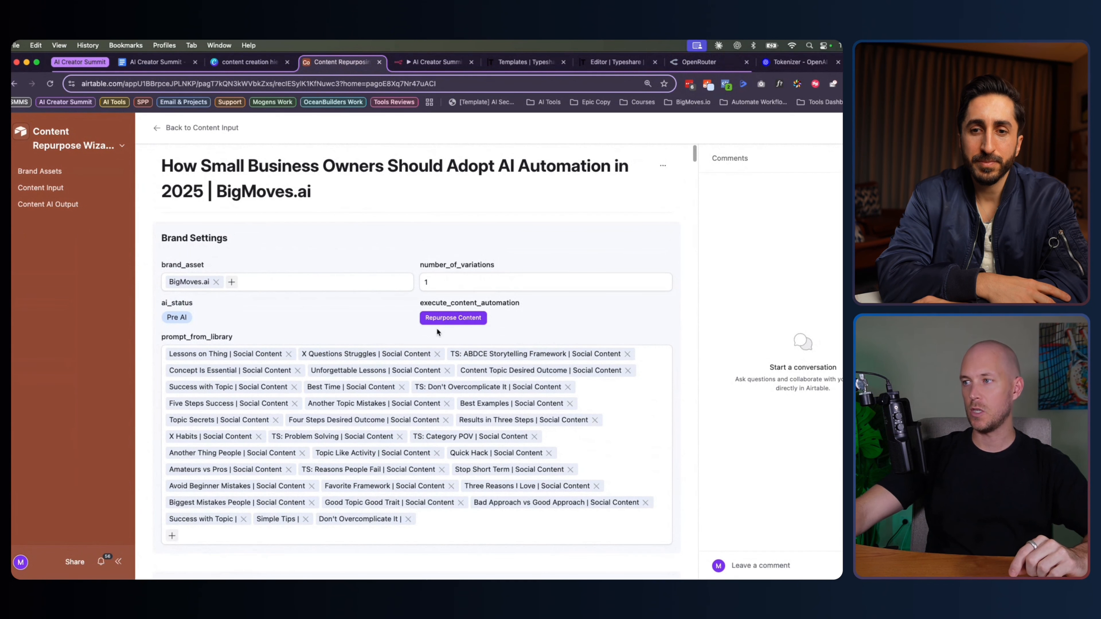
After the test webhook fails, open the Content Input table in the base's data view
{"action": "left_click", "coordinate": [449, 318]}
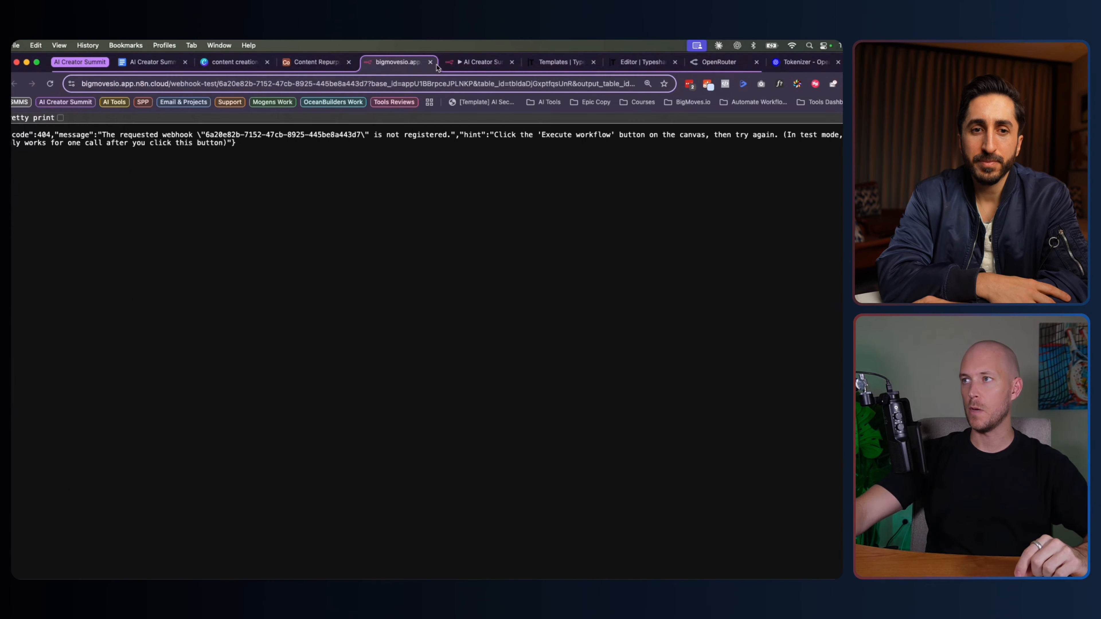
{"action": "left_click", "coordinate": [431, 62]}
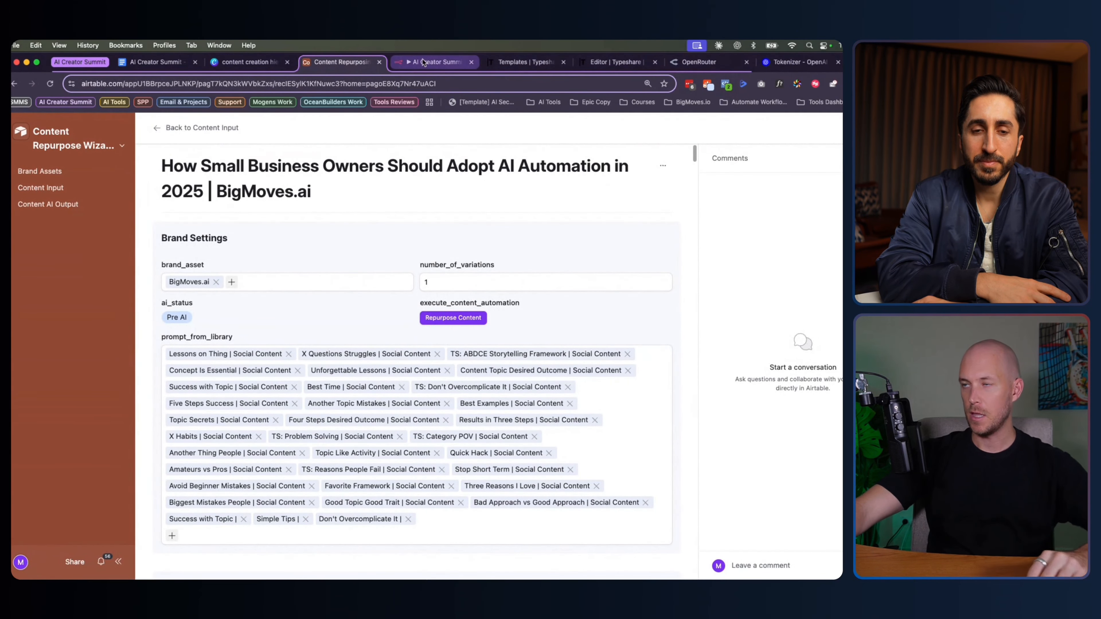
{"action": "left_click", "coordinate": [82, 145]}
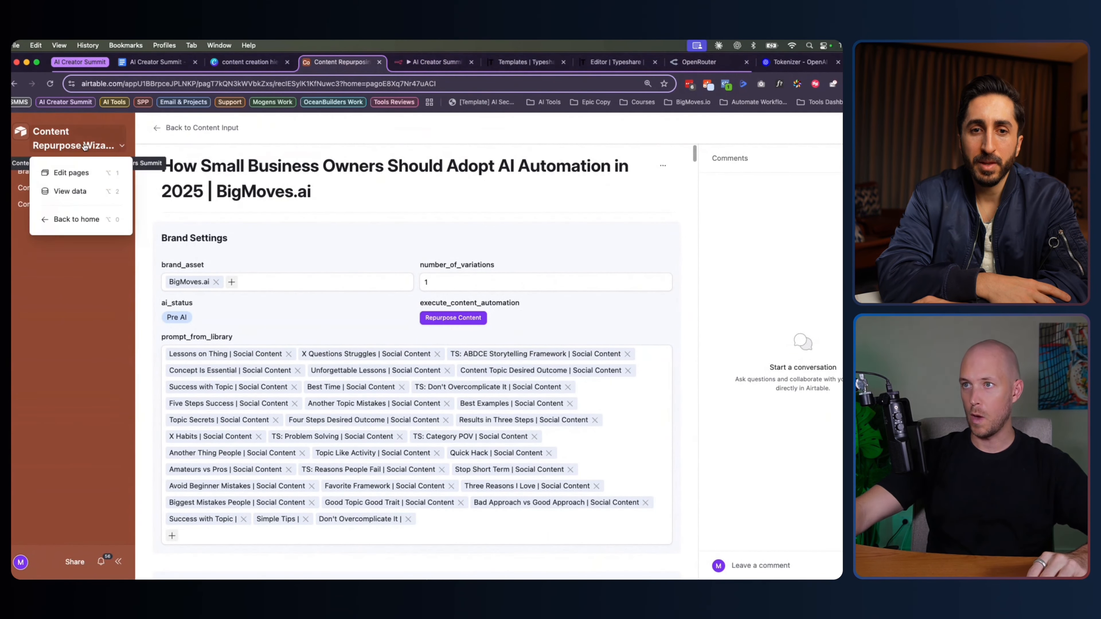
{"action": "left_click", "coordinate": [87, 193]}
{"action": "scroll", "coordinate": [405, 240], "scroll_direction": "left", "scroll_amount": 5}
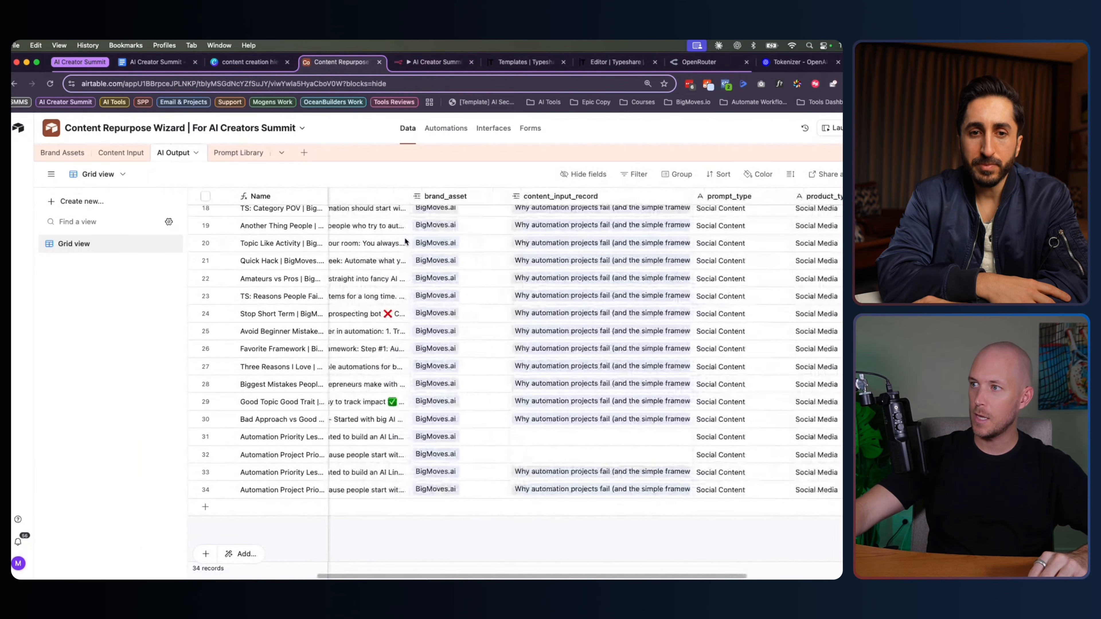
{"action": "scroll", "coordinate": [405, 240], "scroll_direction": "right", "scroll_amount": 5}
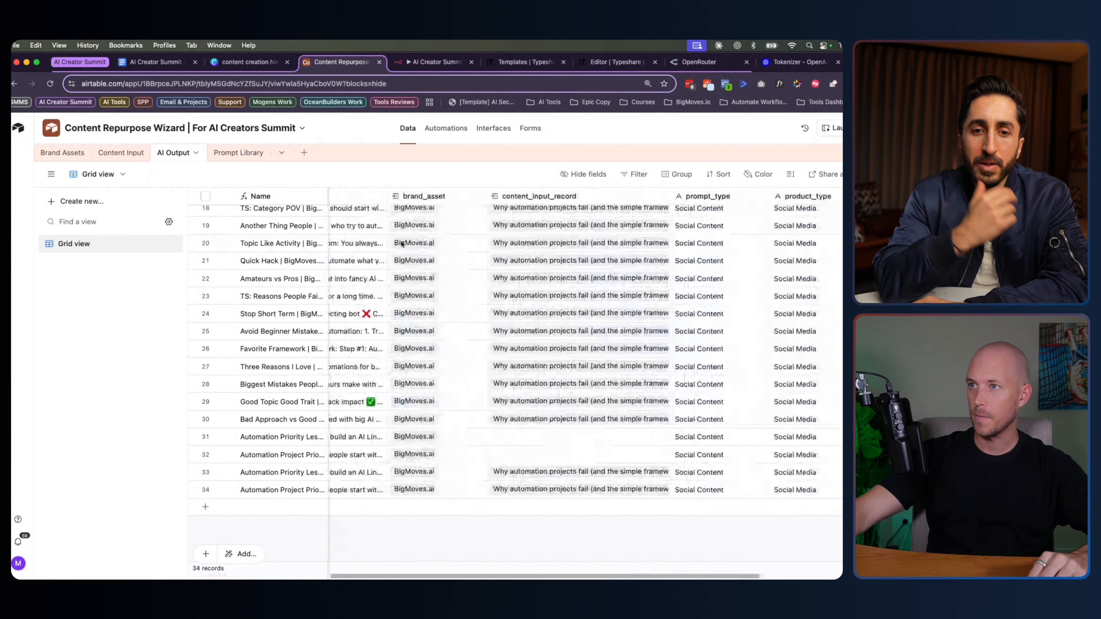
{"action": "scroll", "coordinate": [406, 240], "scroll_direction": "left", "scroll_amount": 8}
{"action": "left_click", "coordinate": [120, 152]}
Change the execute_content_automation URL formula from webhook-test to webhook and save, confirming the change
{"action": "double_click", "coordinate": [533, 196]}
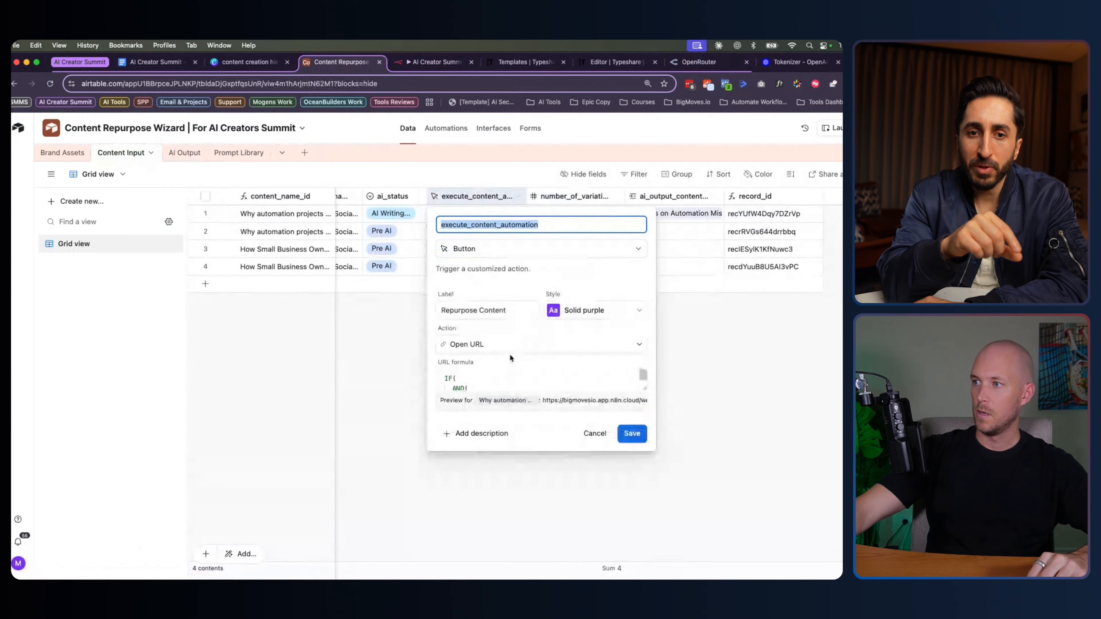
{"action": "left_click_drag", "start_coordinate": [645, 387], "coordinate": [647, 511]}
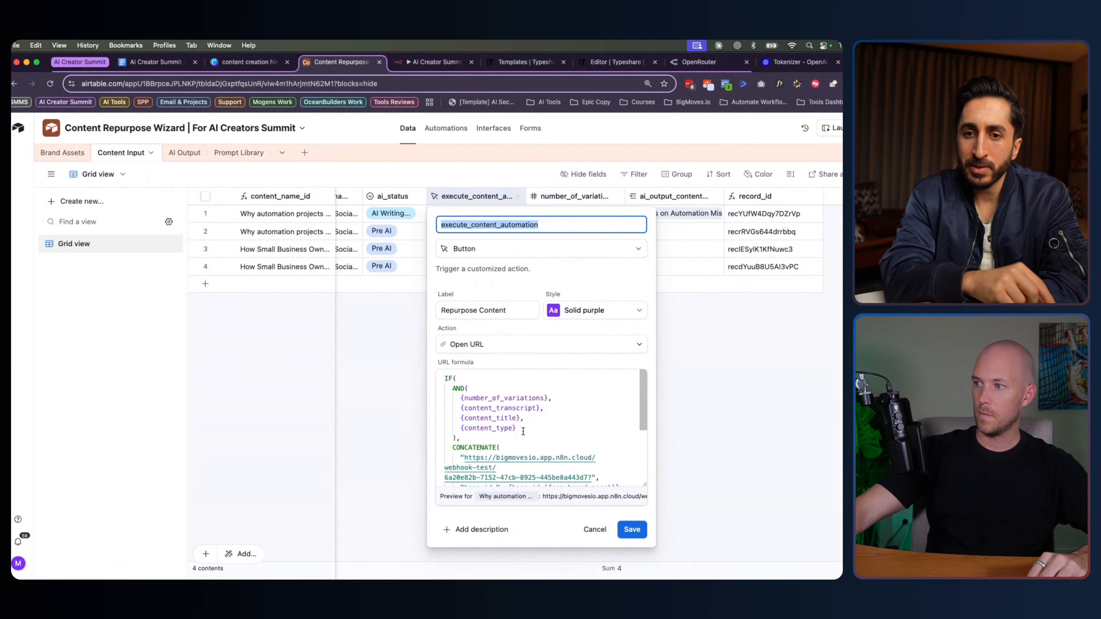
{"action": "scroll", "coordinate": [520, 425], "scroll_direction": "down", "scroll_amount": 2}
{"action": "left_click", "coordinate": [494, 426]}
{"action": "key", "text": "BackSpace"}
{"action": "key", "text": "BackSpace"}
{"action": "key", "text": "BackSpace"}
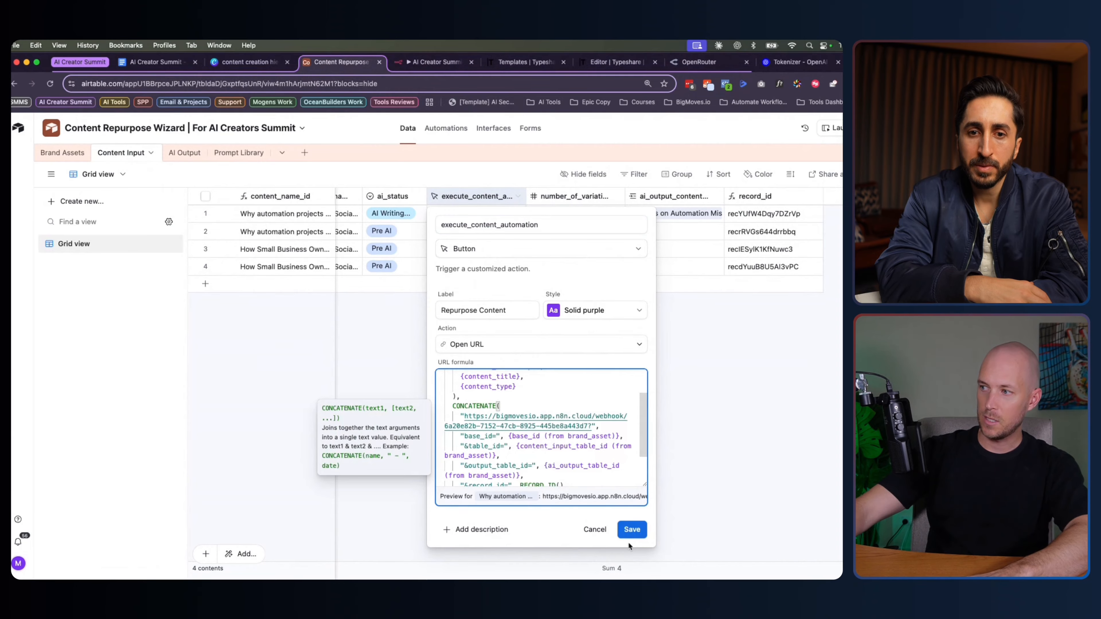
{"action": "left_click", "coordinate": [633, 528]}
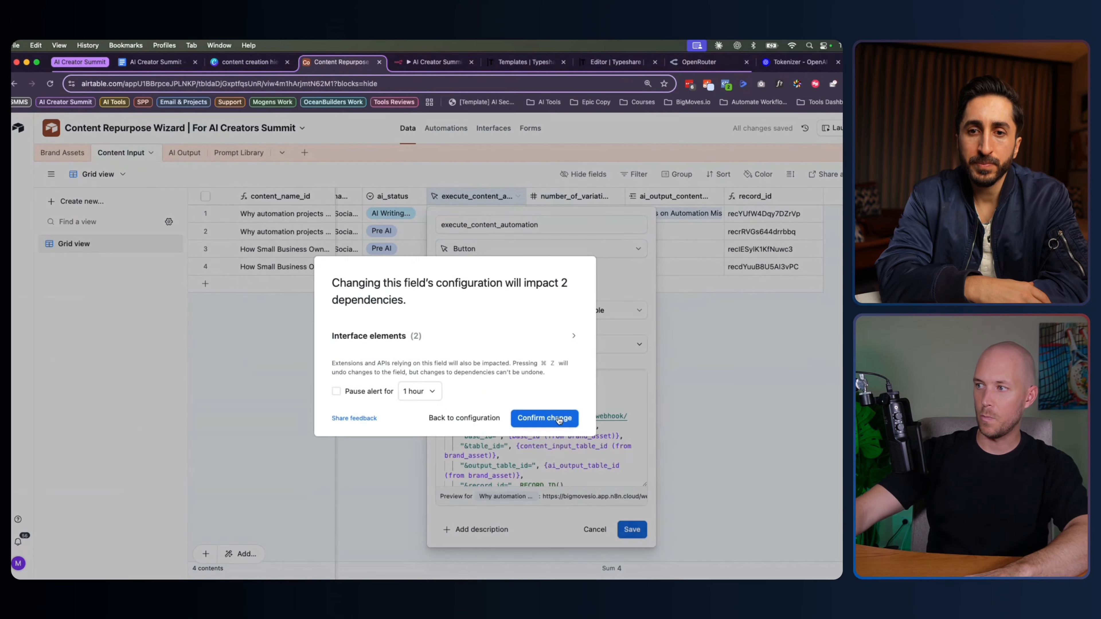
{"action": "left_click", "coordinate": [557, 418]}
Verify the n8n workflow is active, then return to the base's interfaces
{"action": "left_click", "coordinate": [435, 62]}
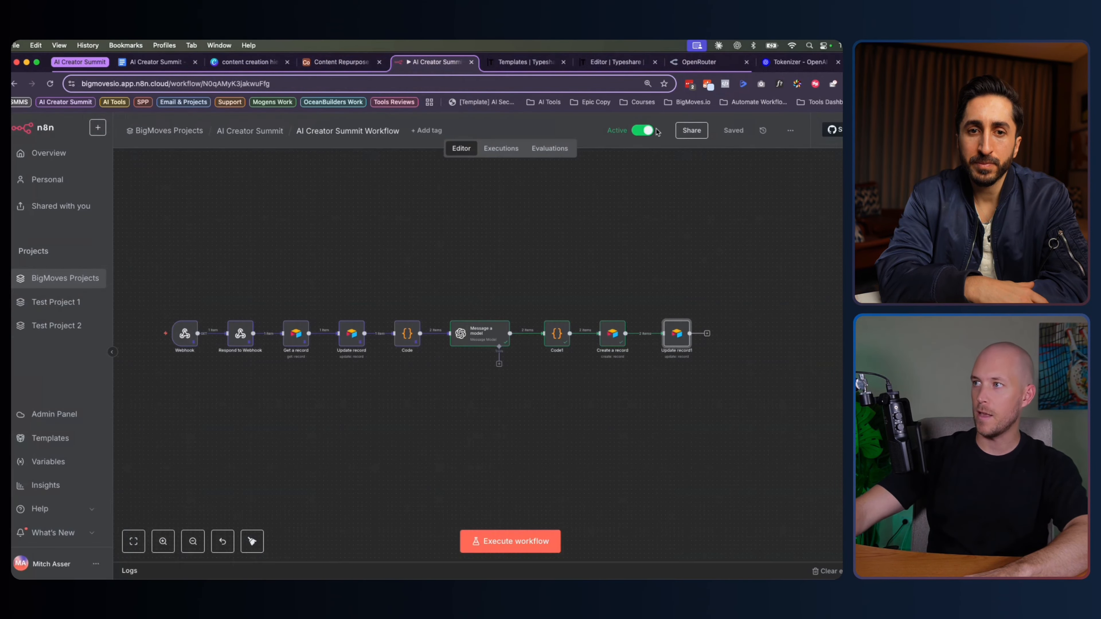
{"action": "left_click", "coordinate": [340, 62]}
{"action": "left_click", "coordinate": [493, 127]}
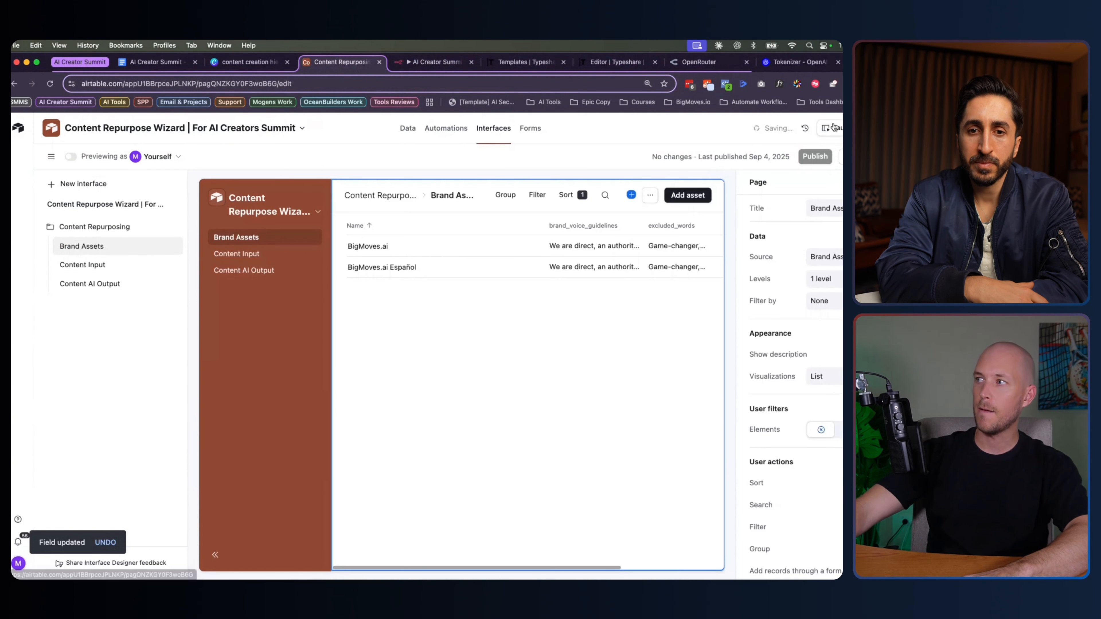
In the live interface, open the small-business AI automation record and press Repurpose Content
{"action": "left_click", "coordinate": [833, 128]}
{"action": "left_click", "coordinate": [81, 186]}
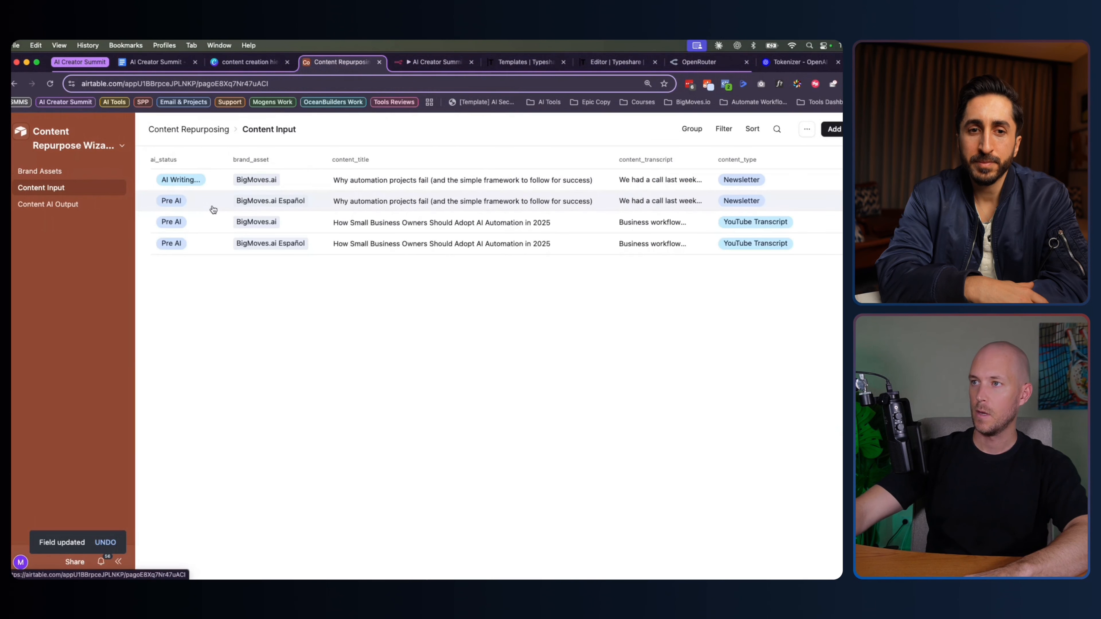
{"action": "left_click", "coordinate": [283, 221]}
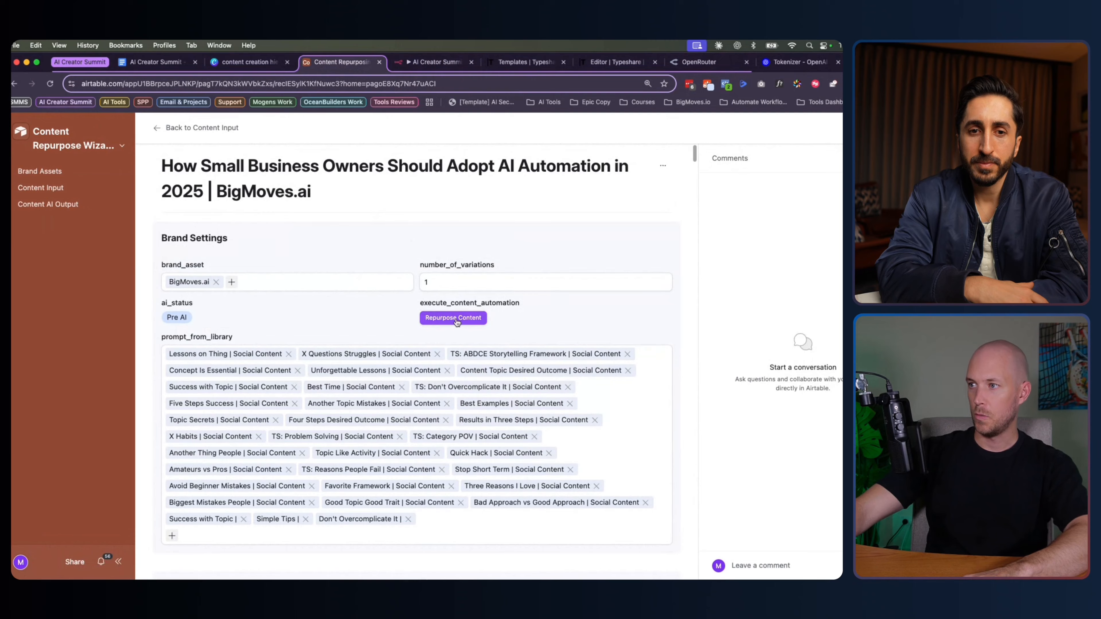
{"action": "left_click", "coordinate": [448, 319]}
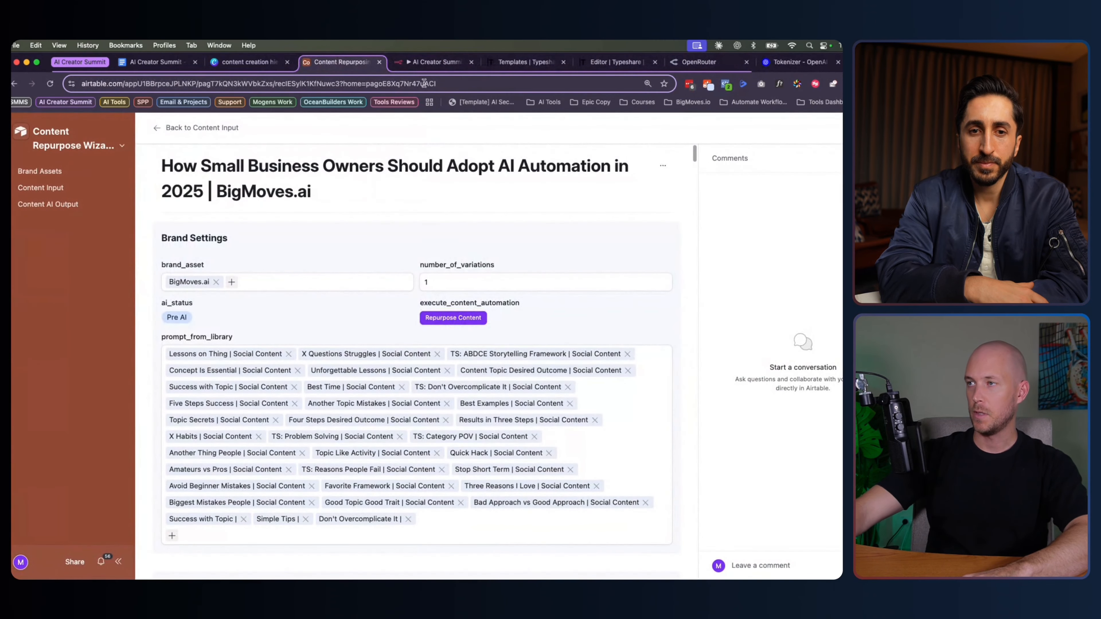
{"action": "left_click", "coordinate": [157, 336]}
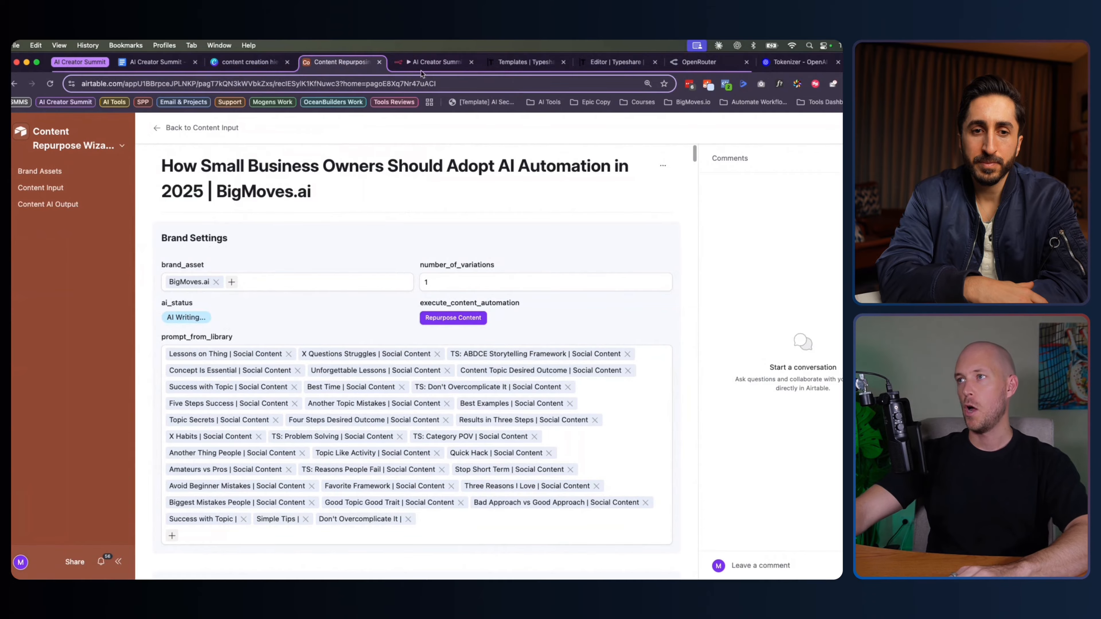
Check n8n's Executions list for the new run, then return to the Airtable record
{"action": "left_click", "coordinate": [430, 62]}
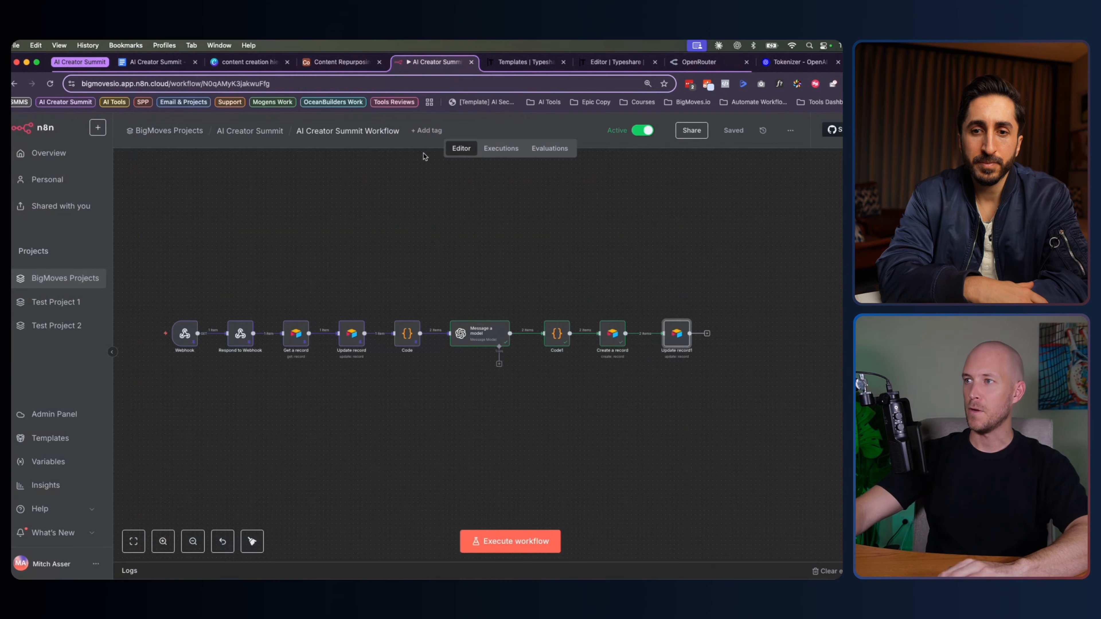
{"action": "left_click", "coordinate": [495, 152]}
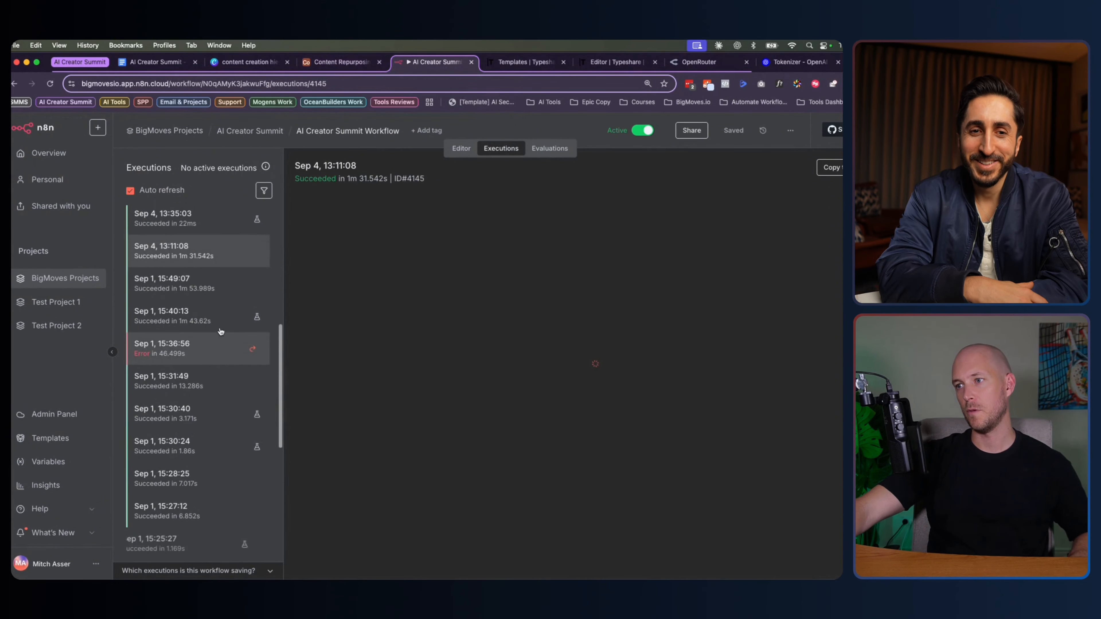
{"action": "scroll", "coordinate": [221, 332], "scroll_direction": "up", "scroll_amount": 10}
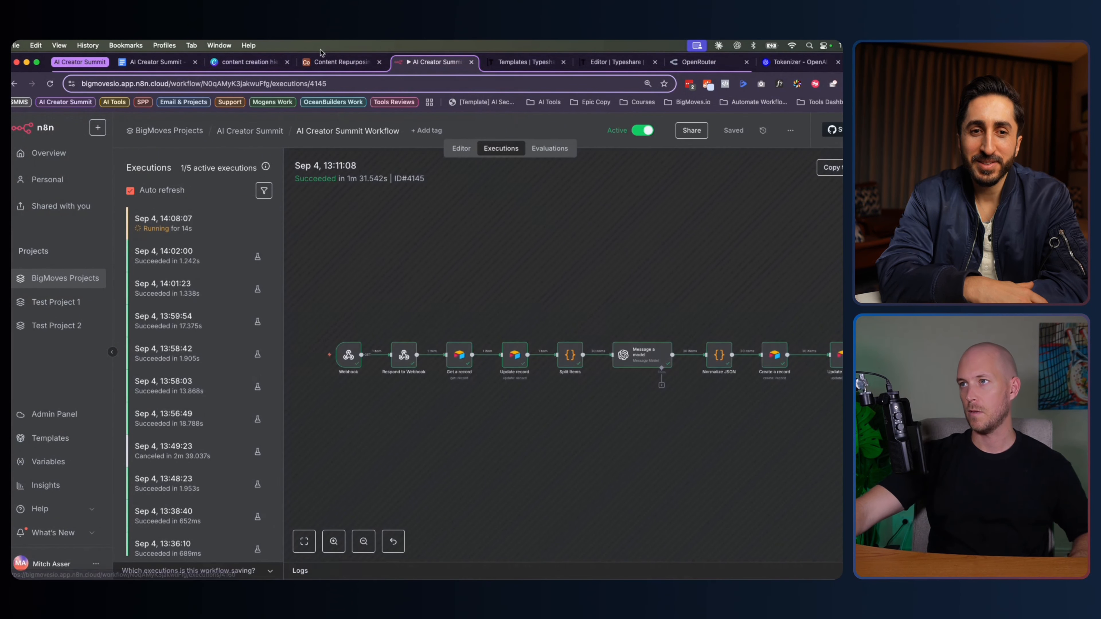
{"action": "left_click", "coordinate": [332, 63]}
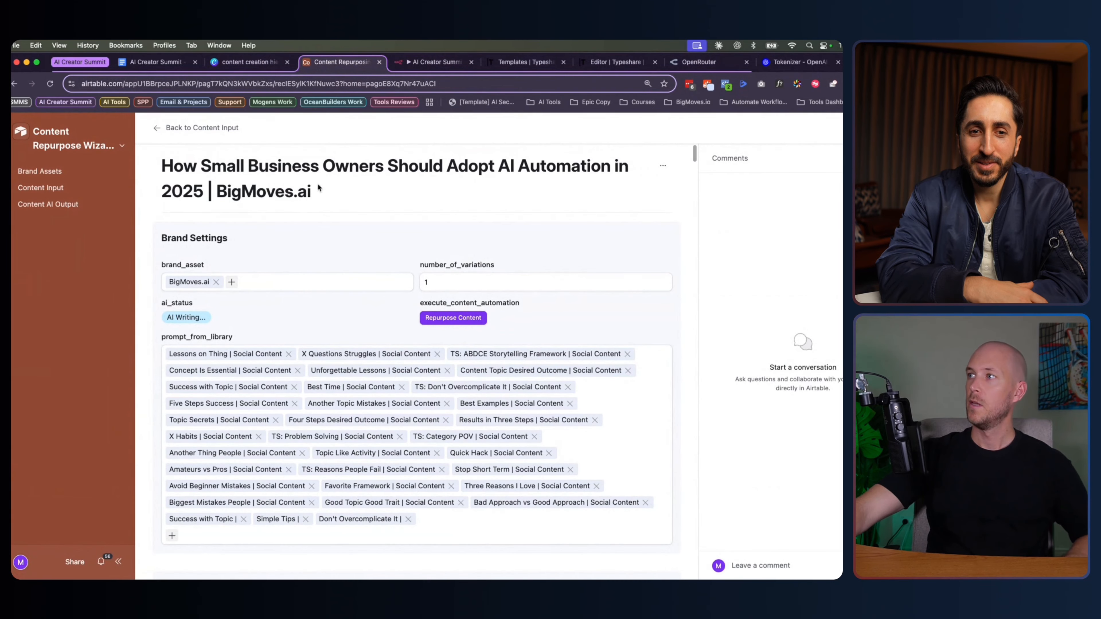
Scroll the record to the still-empty Content Created field and check n8n's running execution
{"action": "scroll", "coordinate": [154, 251], "scroll_direction": "down", "scroll_amount": 15}
{"action": "scroll", "coordinate": [150, 248], "scroll_direction": "down", "scroll_amount": 20}
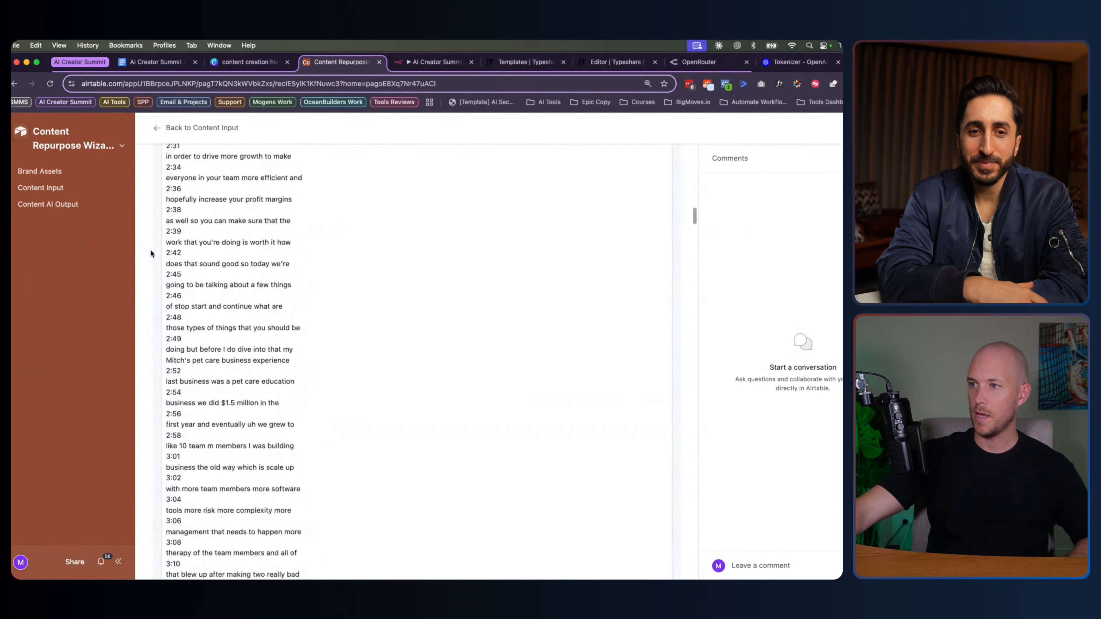
{"action": "scroll", "coordinate": [151, 255], "scroll_direction": "down", "scroll_amount": 20}
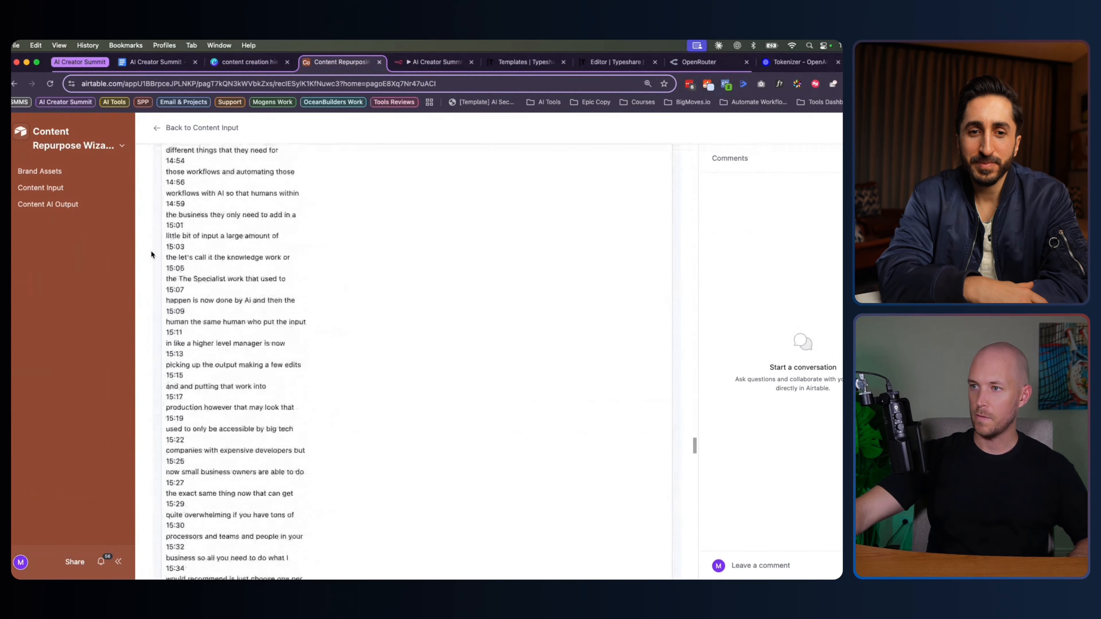
{"action": "scroll", "coordinate": [150, 254], "scroll_direction": "down", "scroll_amount": 10}
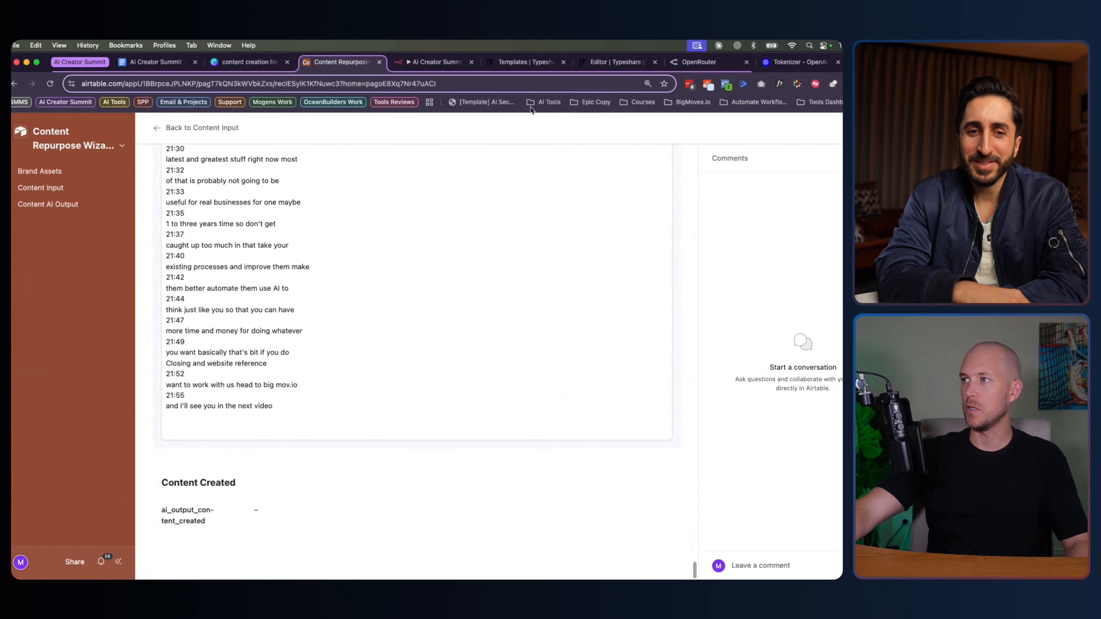
{"action": "left_click", "coordinate": [436, 62]}
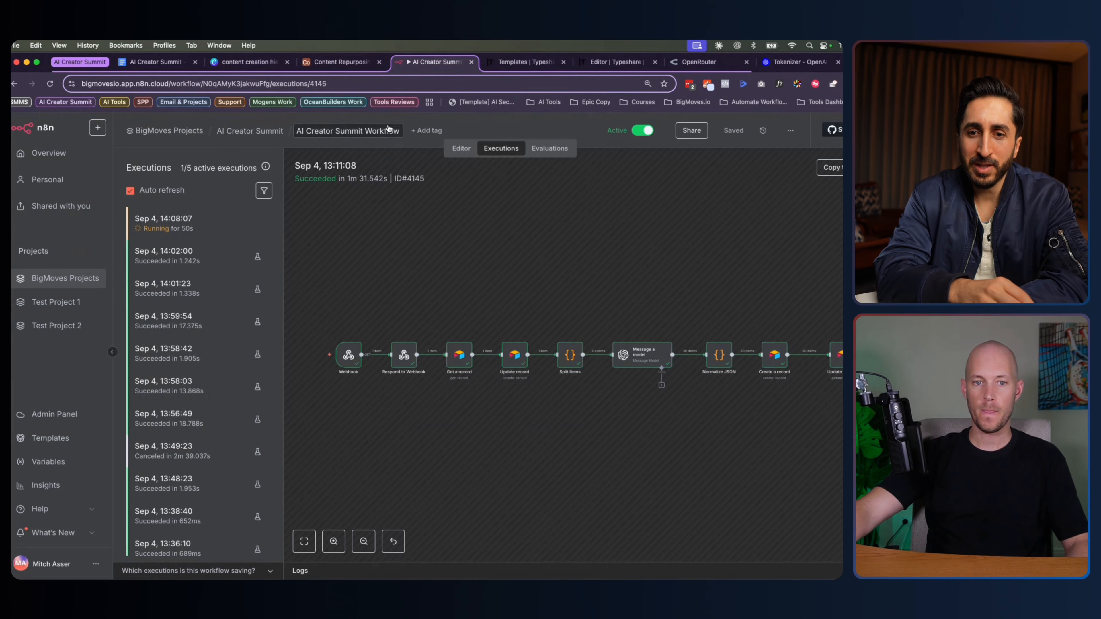
{"action": "left_click", "coordinate": [336, 63]}
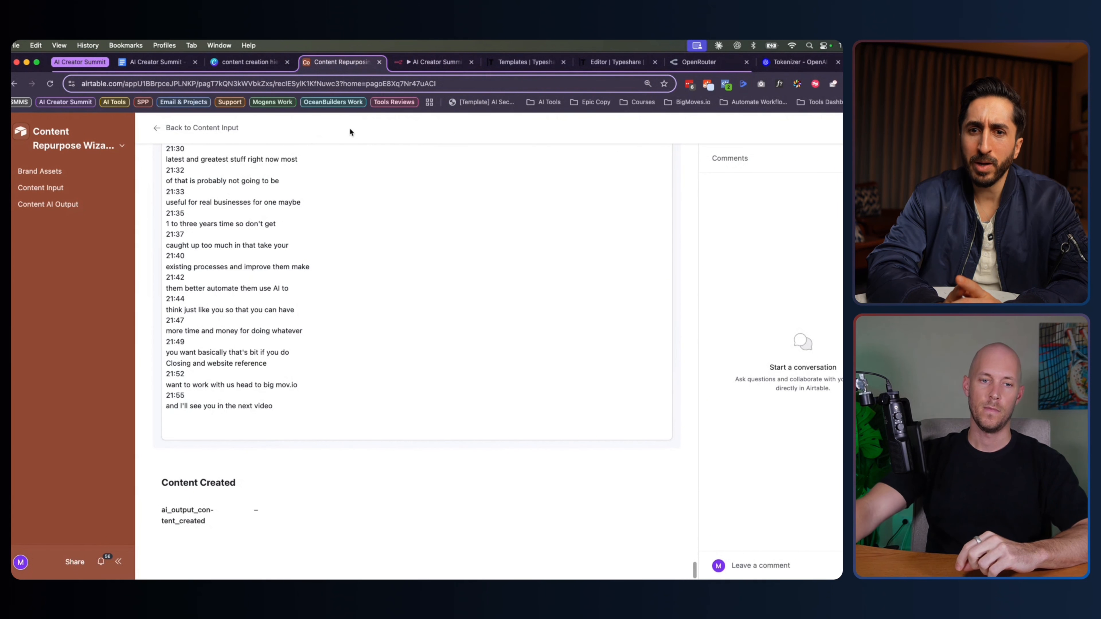
Recheck n8n executions, then open the Content AI Output table of To Do posts
{"action": "left_click", "coordinate": [434, 62]}
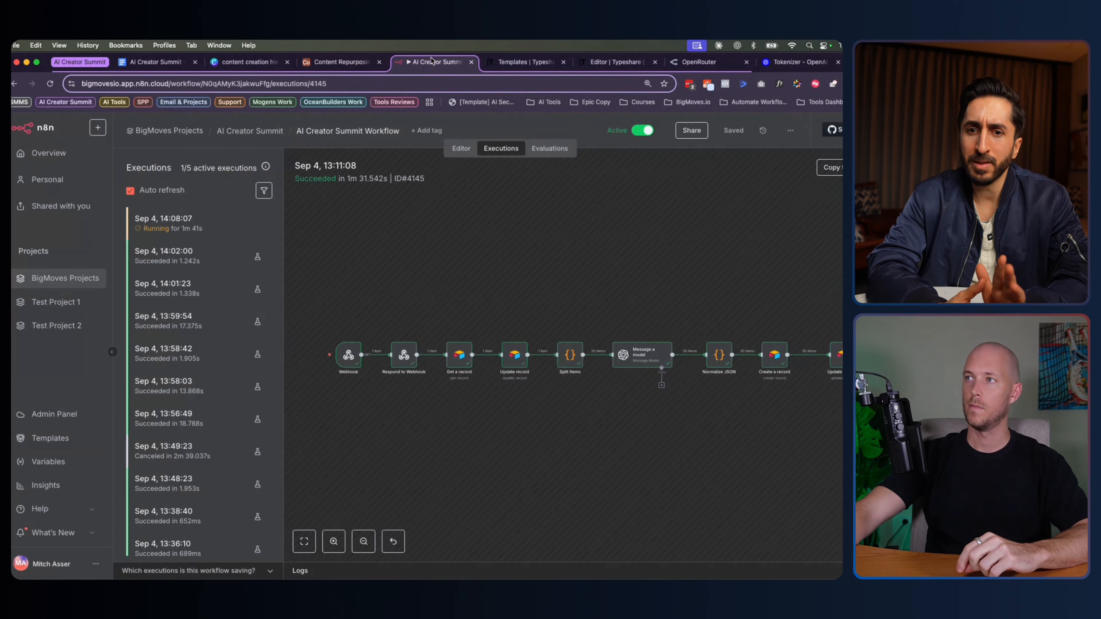
{"action": "left_click", "coordinate": [340, 60]}
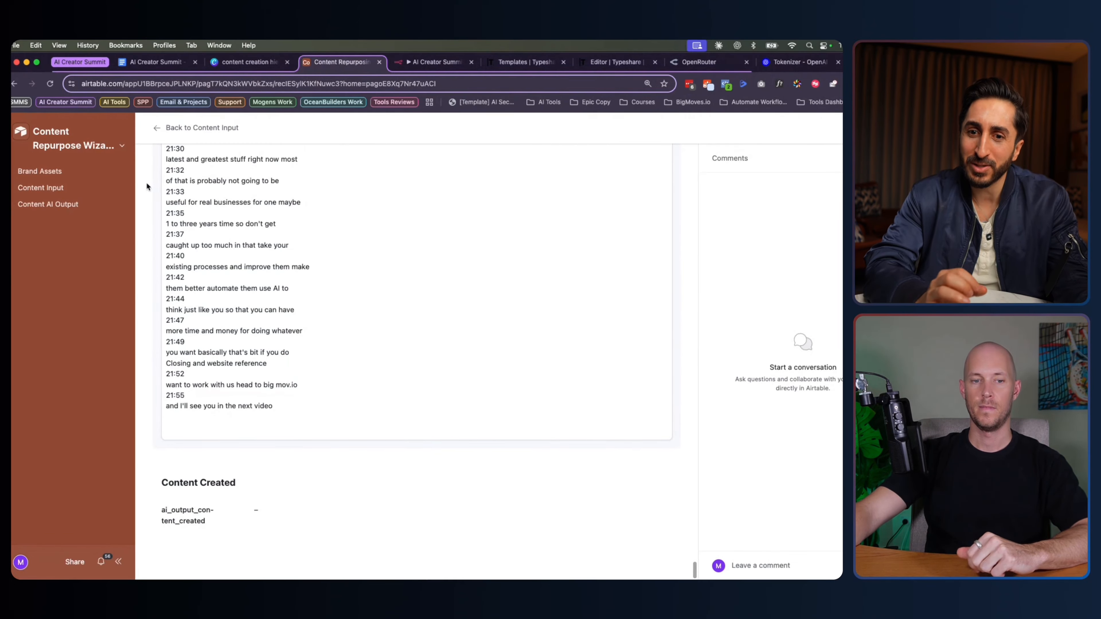
{"action": "left_click", "coordinate": [62, 205]}
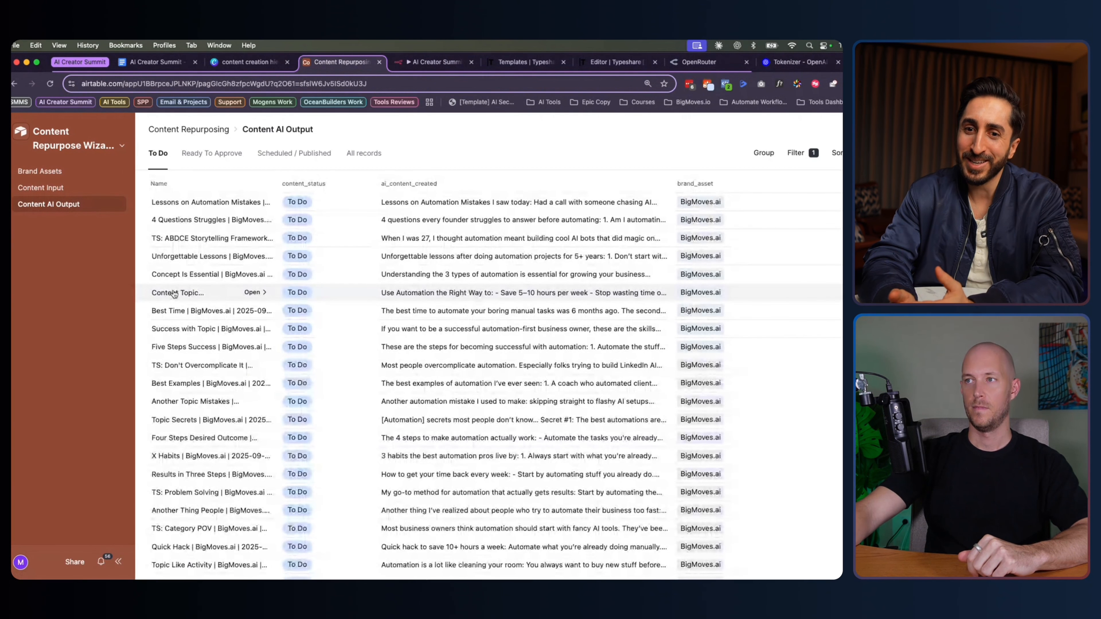
{"action": "scroll", "coordinate": [174, 294], "scroll_direction": "down", "scroll_amount": 6}
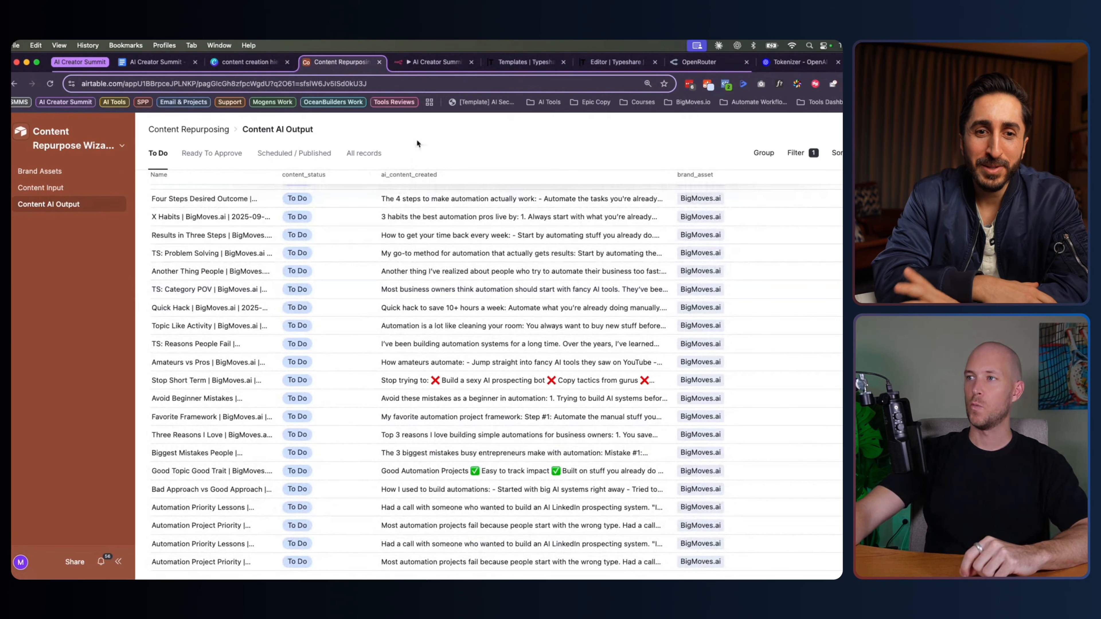
Alternate between Content AI Output and n8n until the Sep 4 14:08:07 run shows still running
{"action": "left_click", "coordinate": [436, 62]}
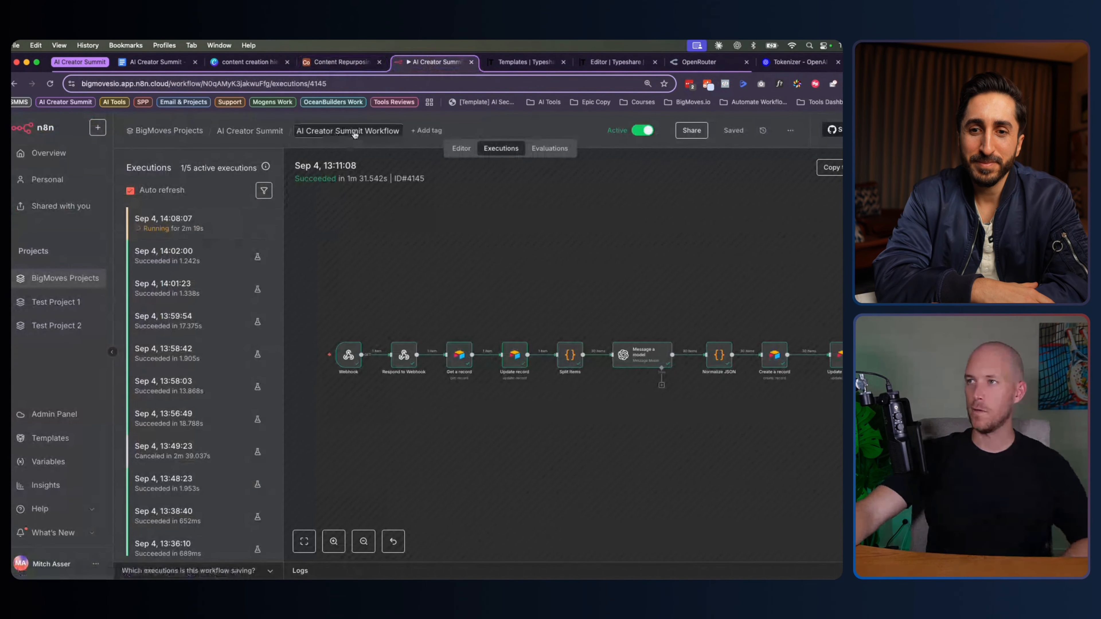
{"action": "left_click", "coordinate": [328, 63]}
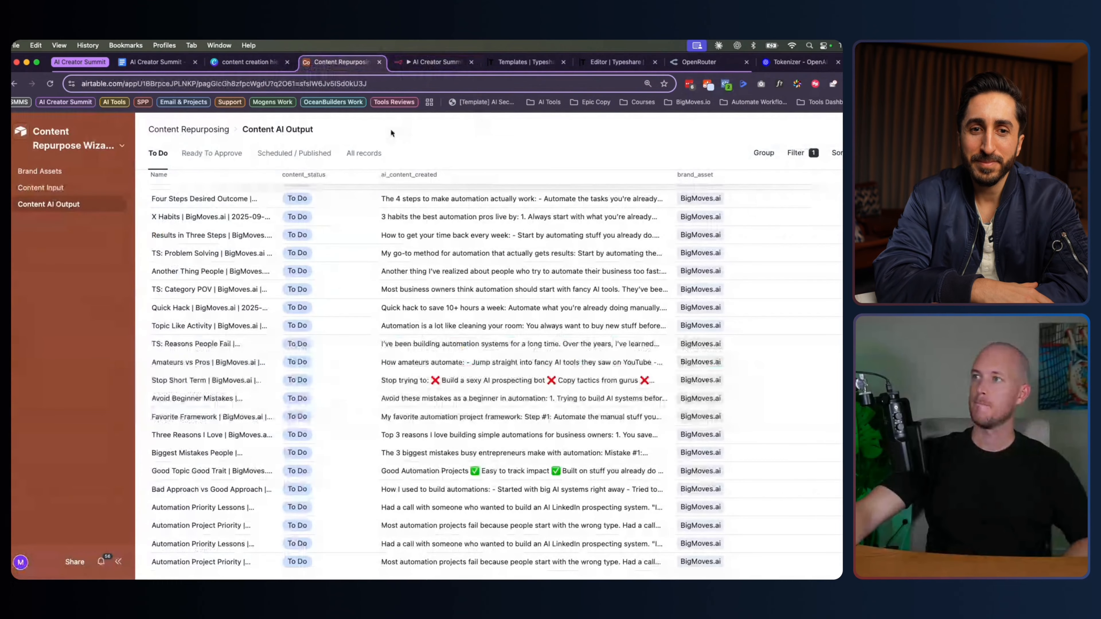
{"action": "left_click", "coordinate": [423, 70]}
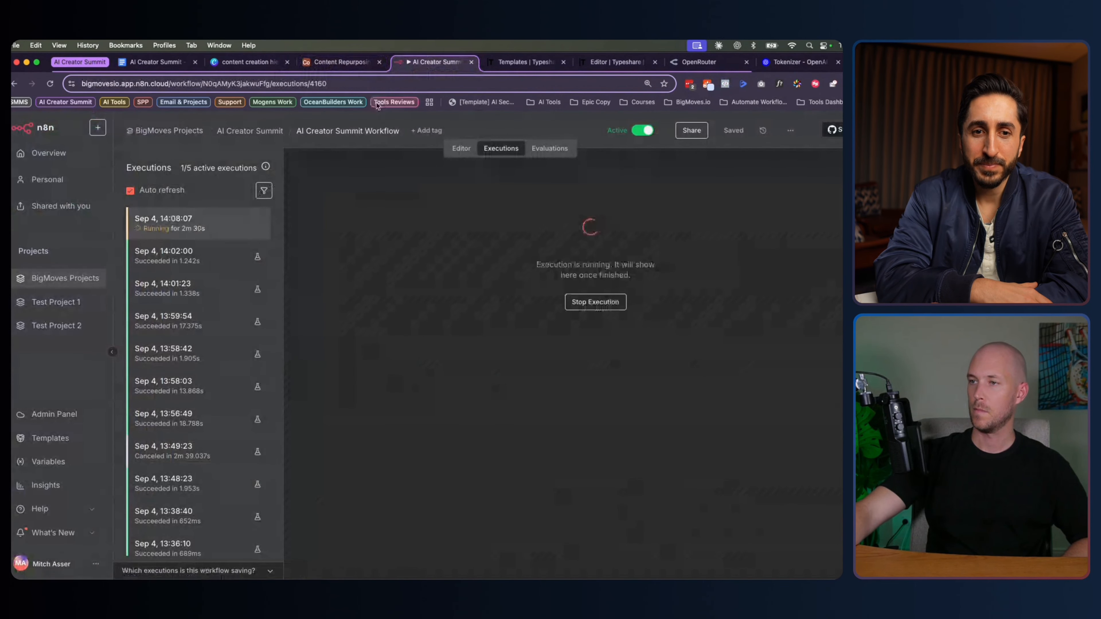
{"action": "left_click", "coordinate": [339, 63]}
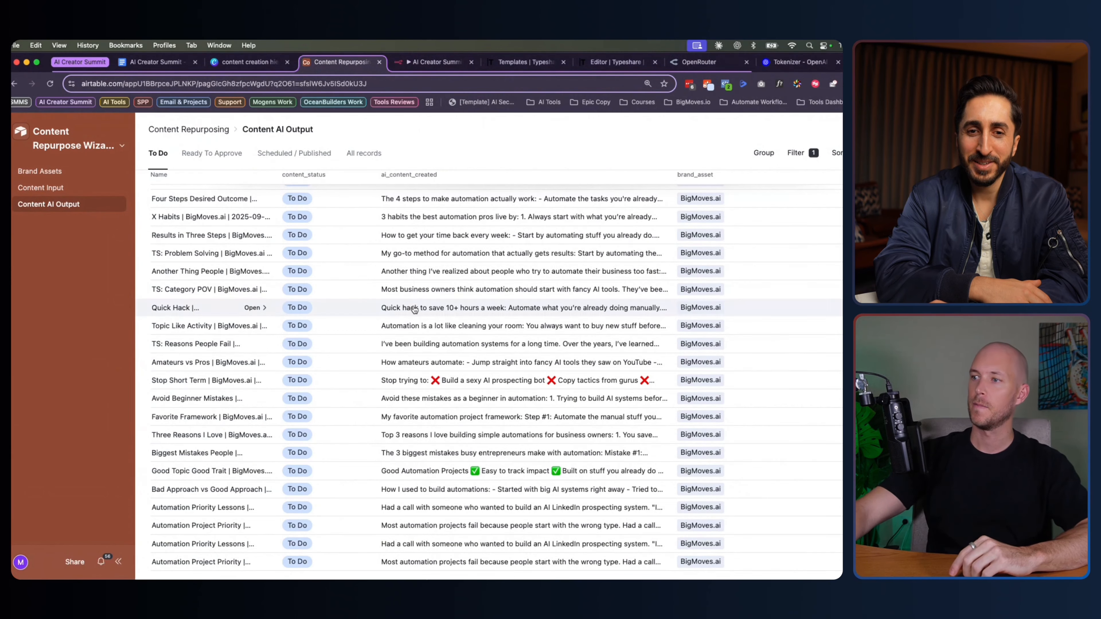
{"action": "scroll", "coordinate": [414, 309], "scroll_direction": "up", "scroll_amount": 1}
{"action": "scroll", "coordinate": [415, 309], "scroll_direction": "up", "scroll_amount": 5}
{"action": "scroll", "coordinate": [414, 304], "scroll_direction": "down", "scroll_amount": 5}
{"action": "left_click", "coordinate": [421, 63]}
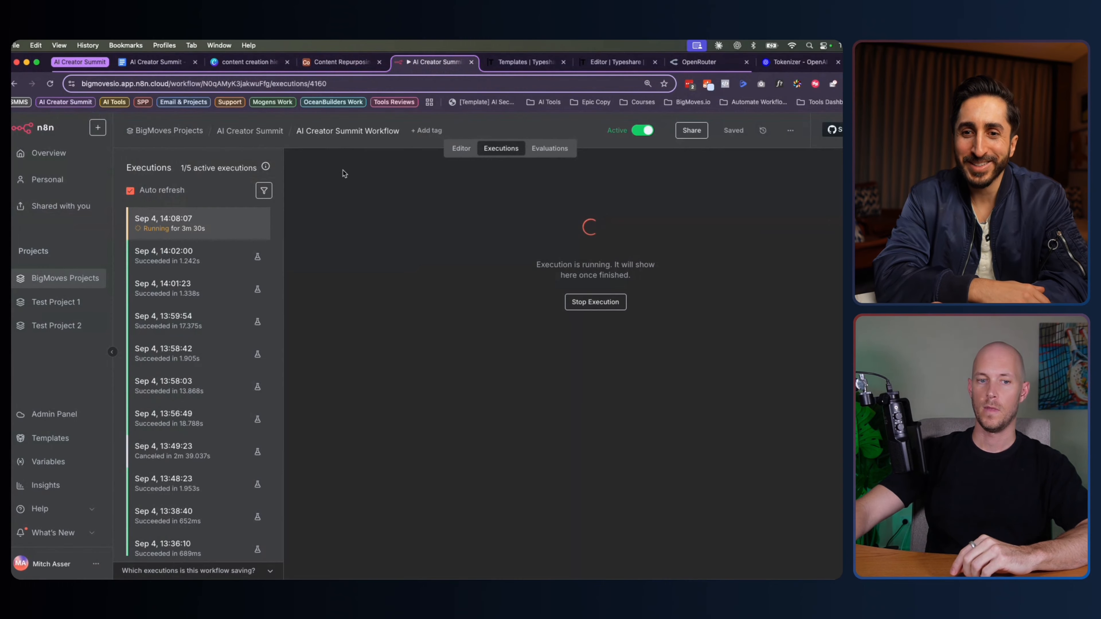
Recheck the Content AI Output table, then see the 14:08:07 run ended in Error after 4m 28s
{"action": "left_click", "coordinate": [341, 62]}
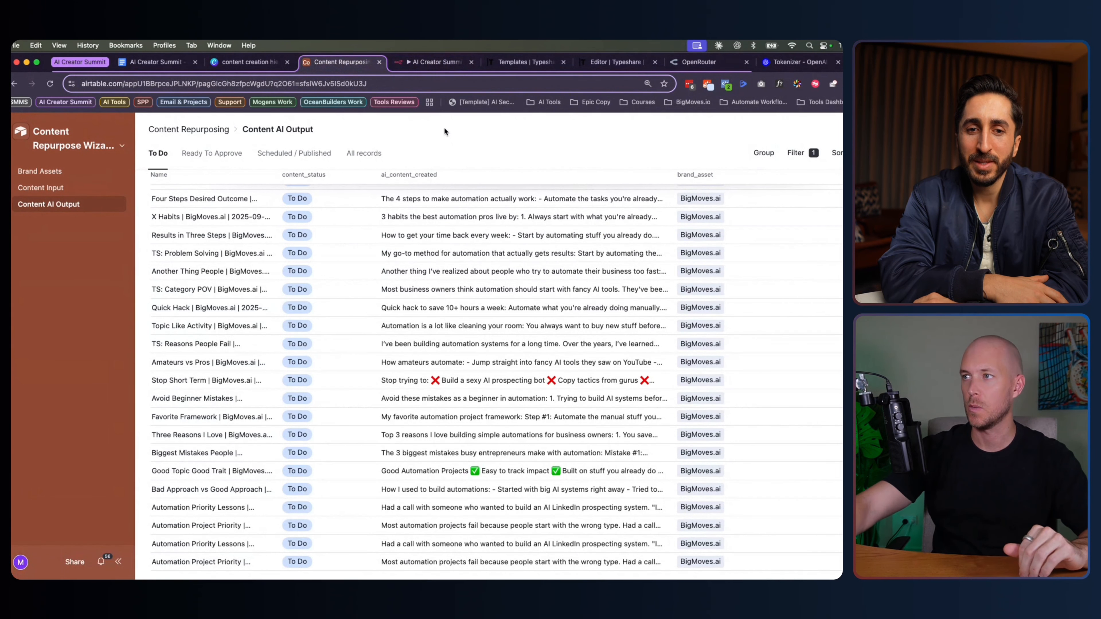
{"action": "left_click", "coordinate": [436, 62]}
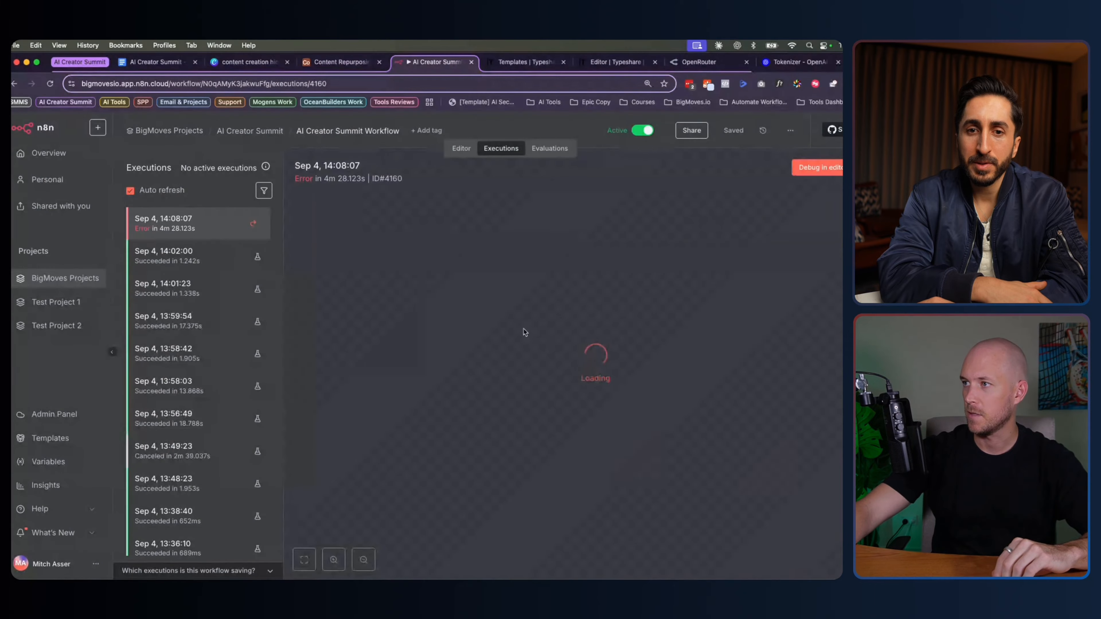
Inspect the failing Create a record step within the 14:08:07 execution
{"action": "scroll", "coordinate": [646, 296], "scroll_direction": "right", "scroll_amount": 5}
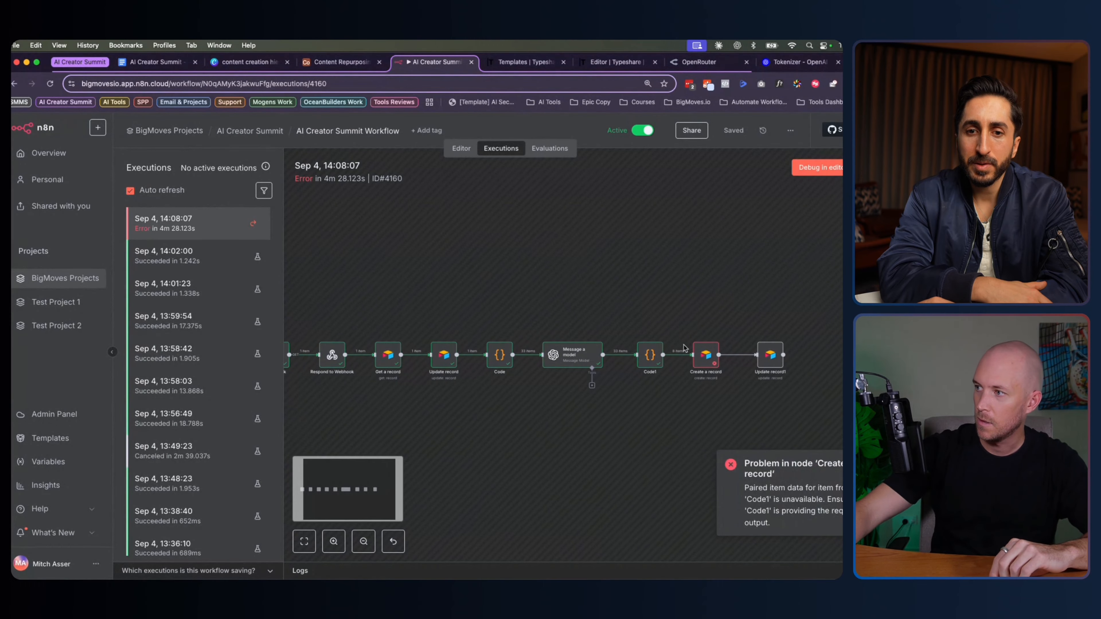
{"action": "double_click", "coordinate": [706, 355]}
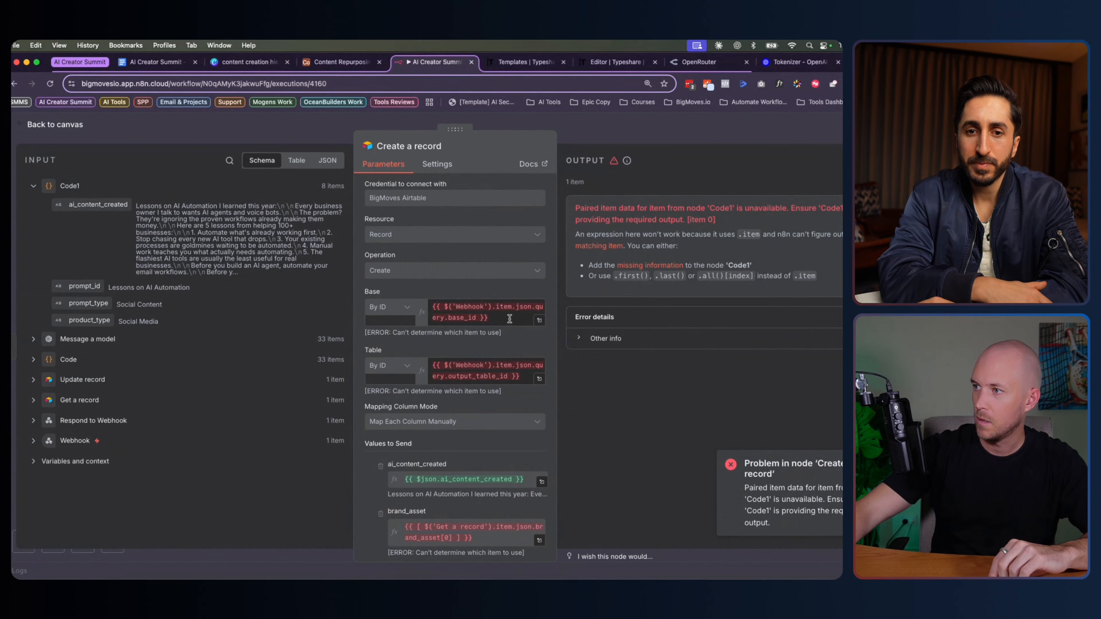
{"action": "scroll", "coordinate": [452, 461], "scroll_direction": "down", "scroll_amount": 5}
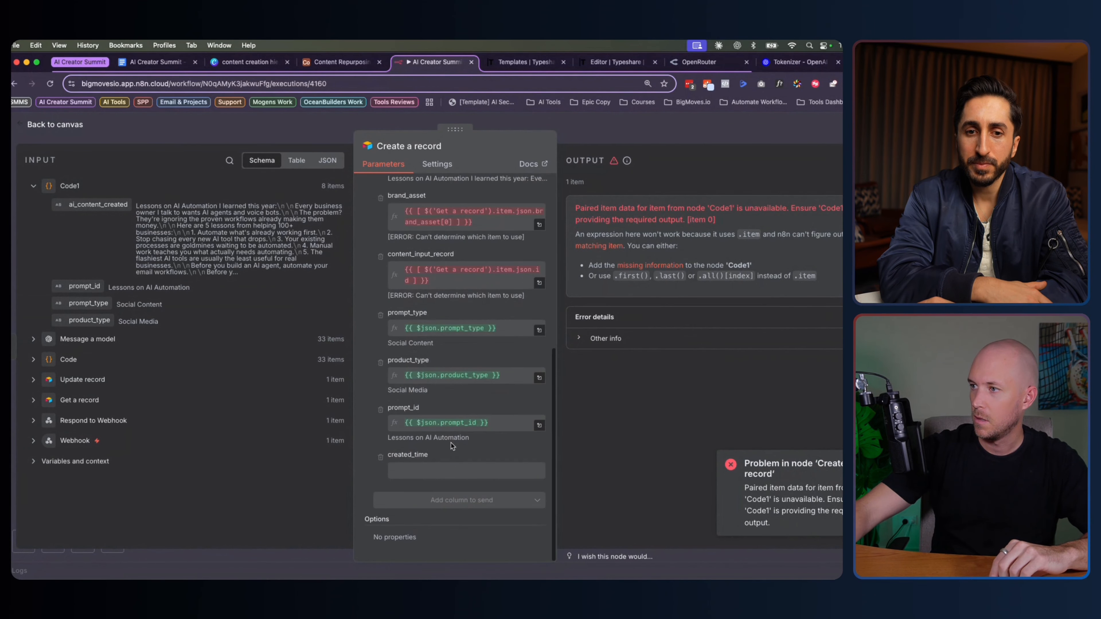
{"action": "scroll", "coordinate": [453, 447], "scroll_direction": "up", "scroll_amount": 5}
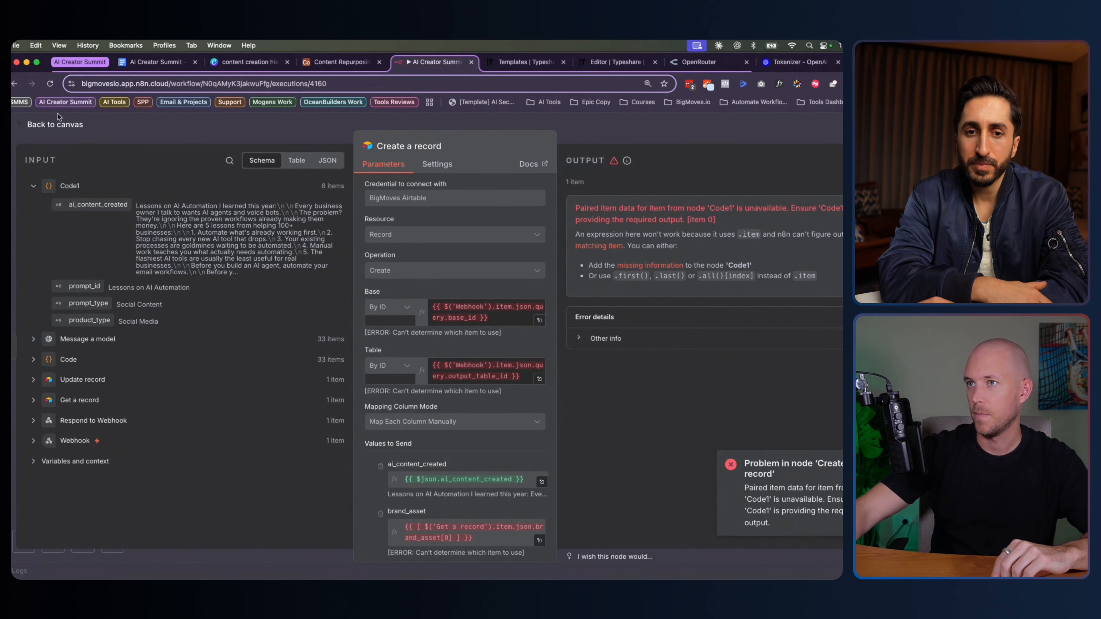
{"action": "key", "text": "Escape"}
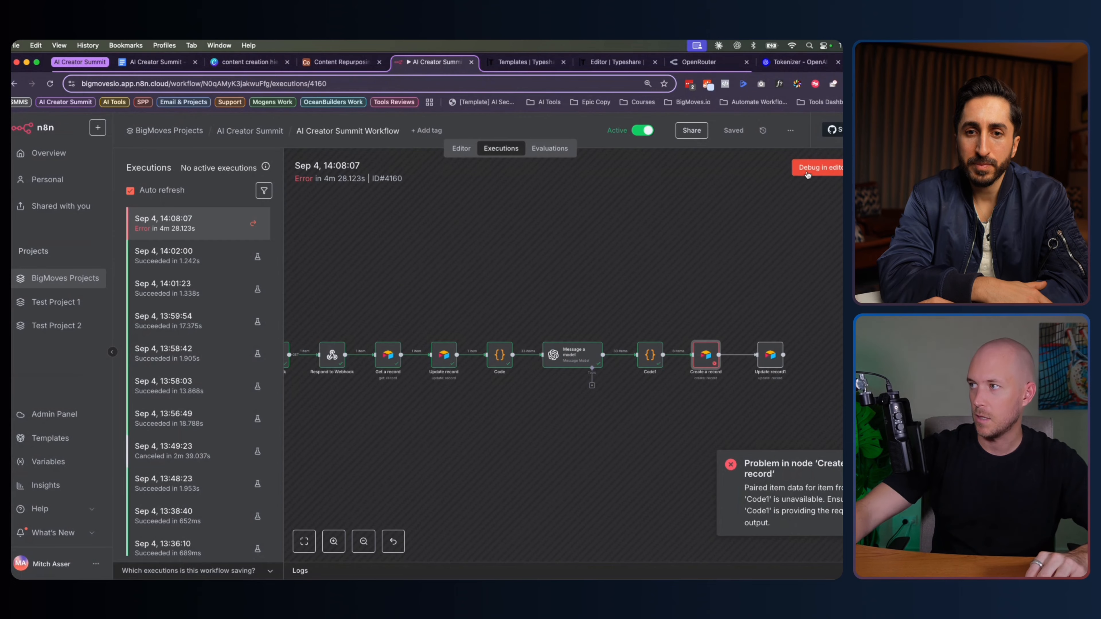
Load the failed run into the editor, unpinning data, and open Create a record's settings
{"action": "left_click", "coordinate": [816, 168]}
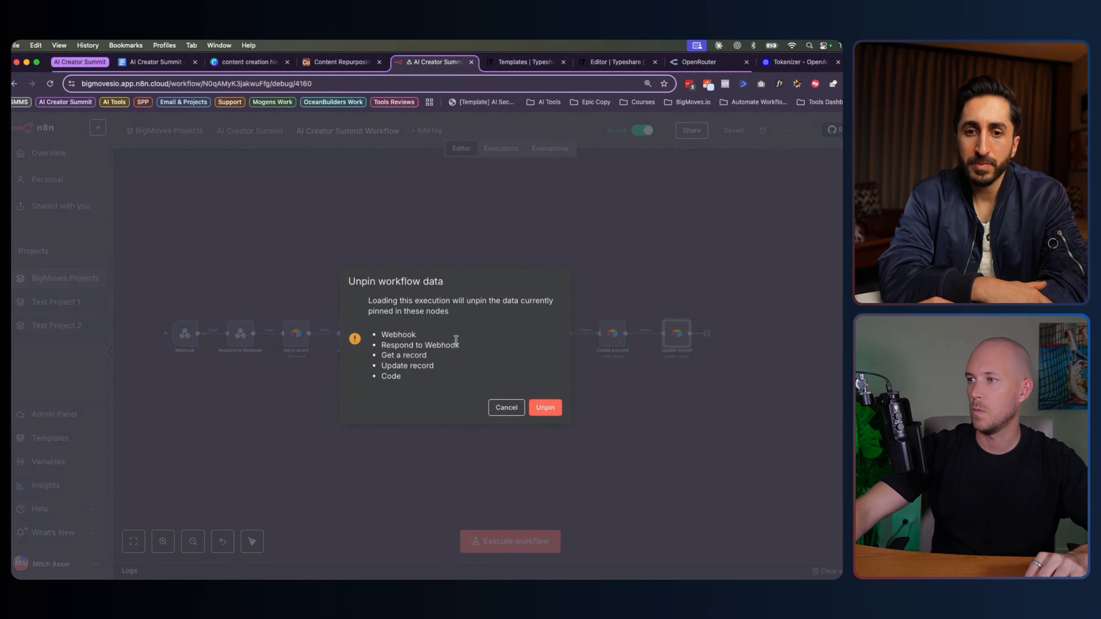
{"action": "left_click", "coordinate": [553, 408]}
{"action": "scroll", "coordinate": [536, 344], "scroll_direction": "right", "scroll_amount": 5}
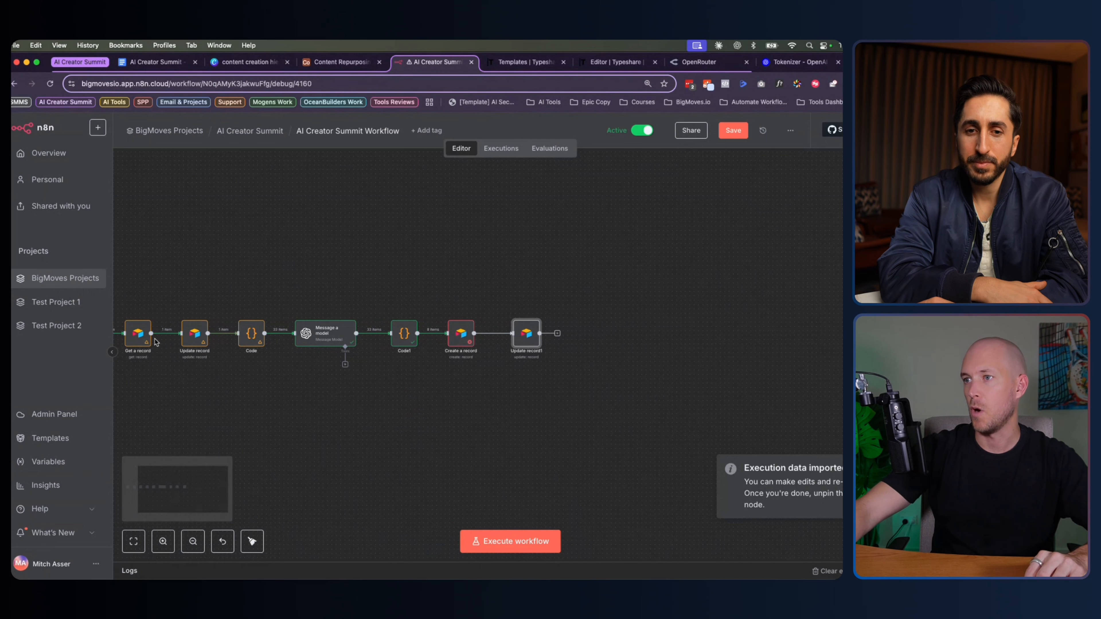
{"action": "scroll", "coordinate": [436, 320], "scroll_direction": "up", "scroll_amount": 2}
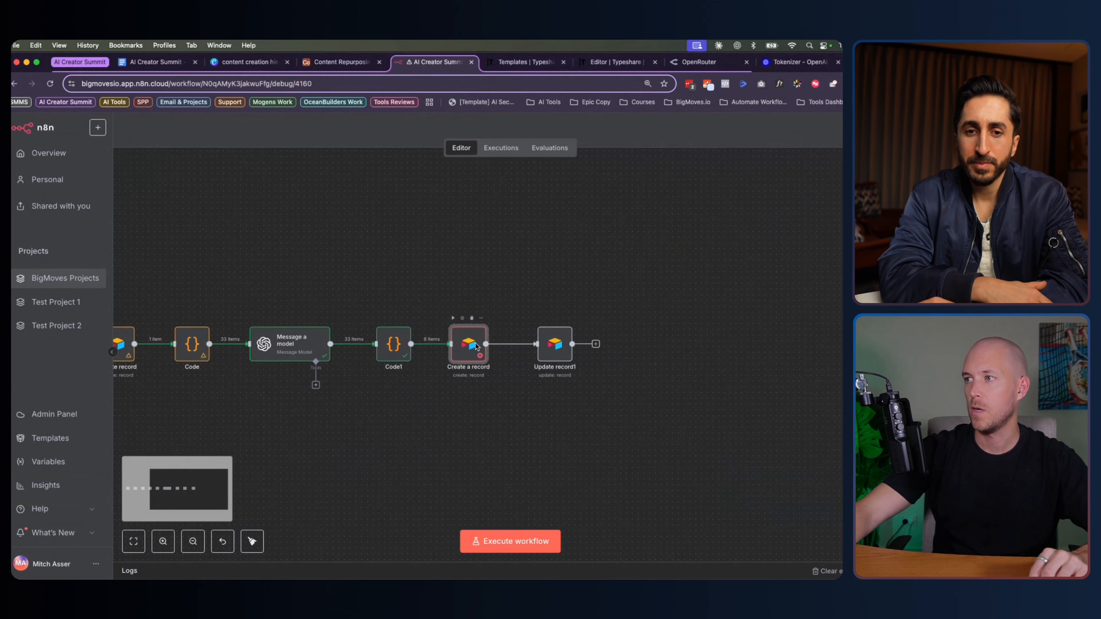
{"action": "double_click", "coordinate": [464, 335]}
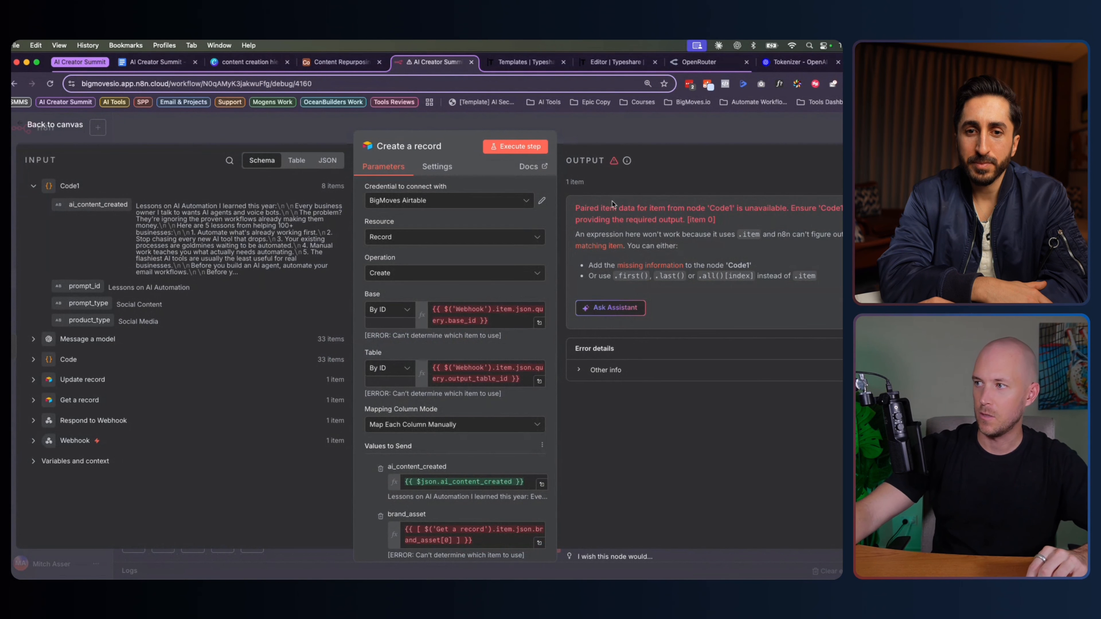
Replace .item with .first() in the Base and Table expressions
{"action": "double_click", "coordinate": [504, 309]}
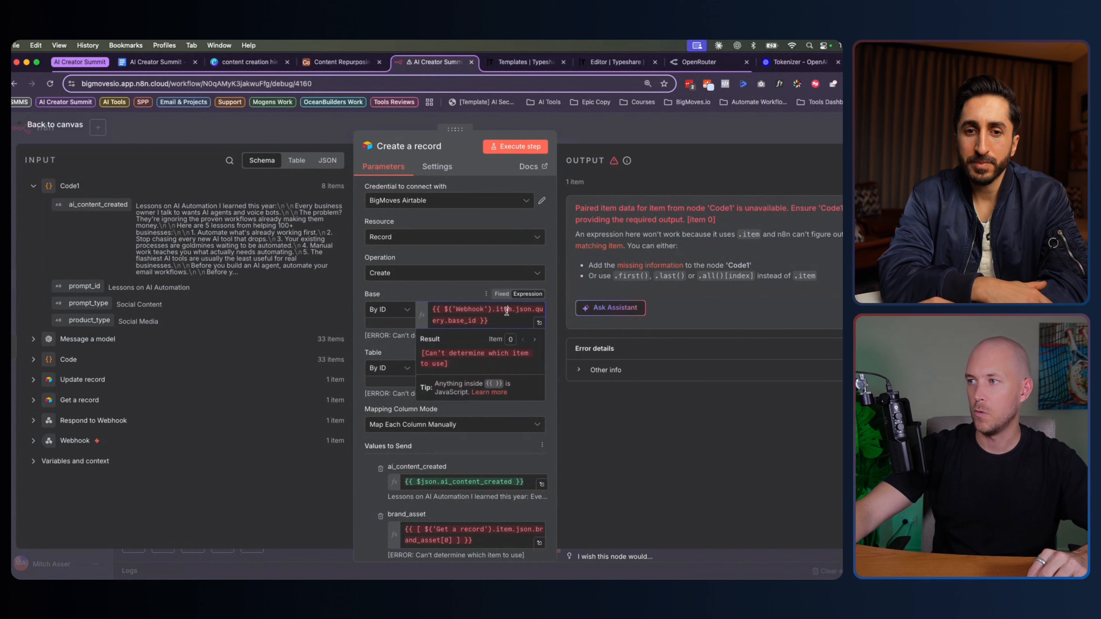
{"action": "type", "text": "f"}
{"action": "key", "text": "Return"}
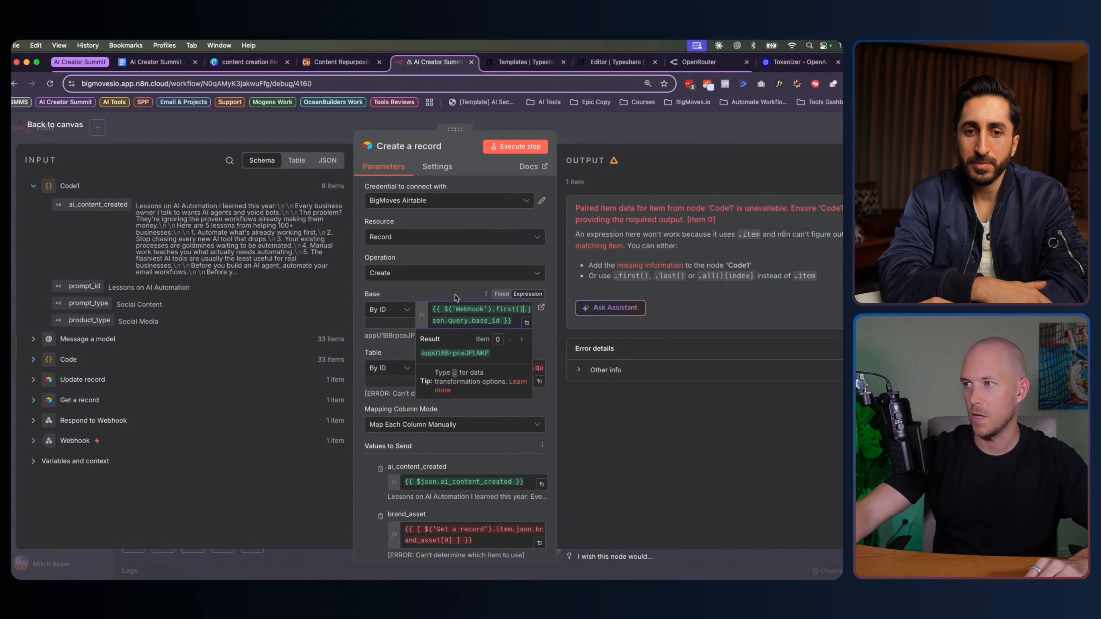
{"action": "double_click", "coordinate": [498, 367]}
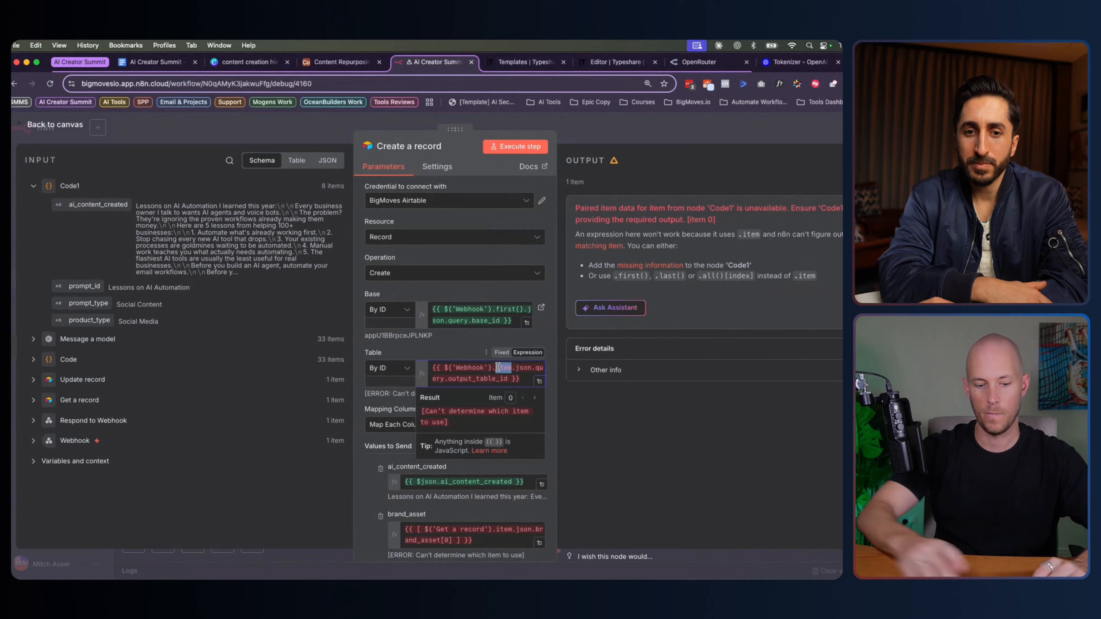
{"action": "type", "text": "firs"}
{"action": "key", "text": "Return"}
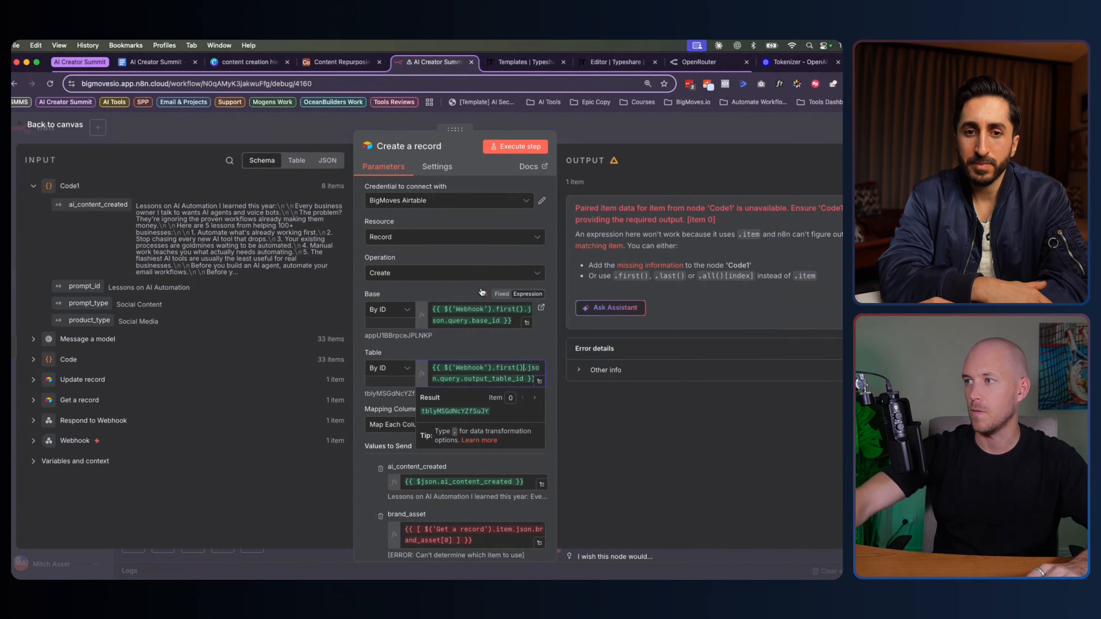
{"action": "scroll", "coordinate": [481, 292], "scroll_direction": "down", "scroll_amount": 5}
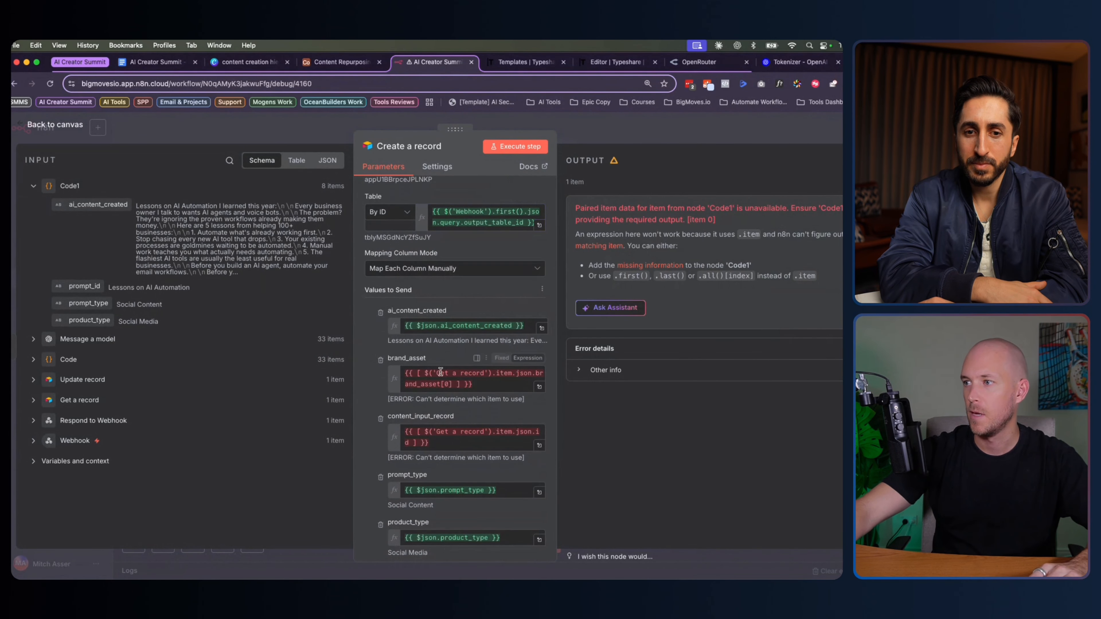
Replace .item with .first() in the brand_asset and content_input_record expressions
{"action": "double_click", "coordinate": [499, 373]}
{"action": "type", "text": "first"}
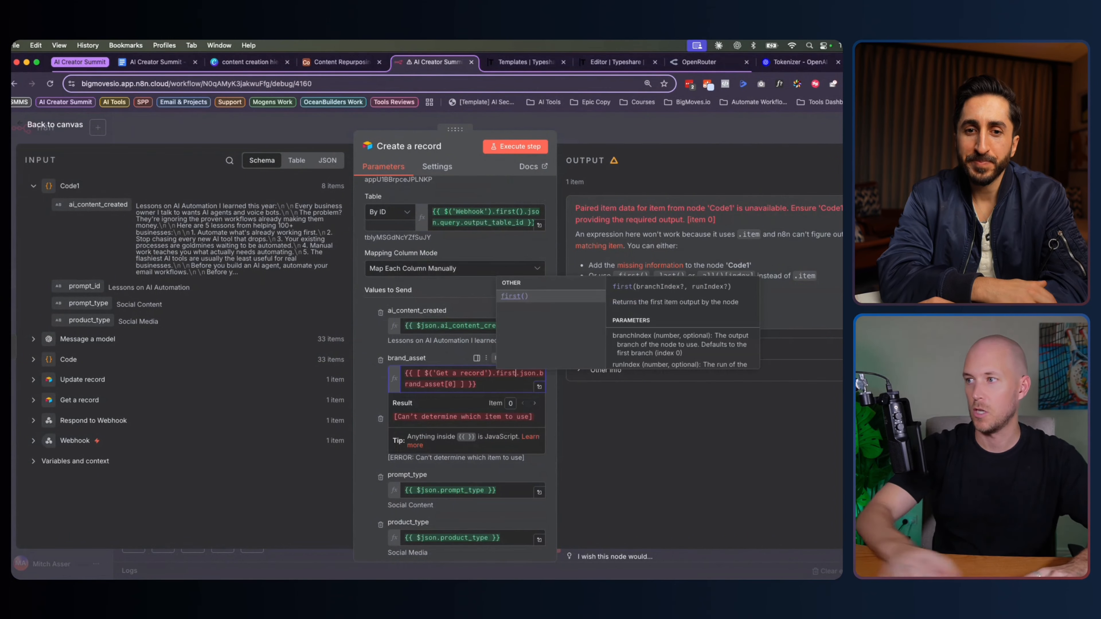
{"action": "key", "text": "Return"}
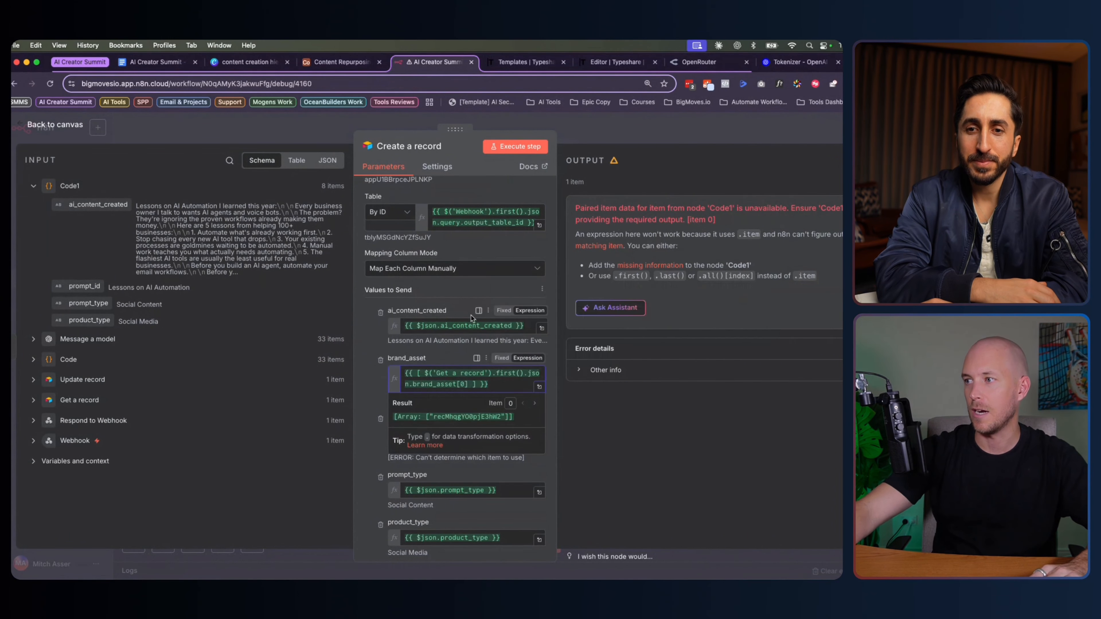
{"action": "scroll", "coordinate": [429, 344], "scroll_direction": "down", "scroll_amount": 2}
{"action": "double_click", "coordinate": [501, 331]}
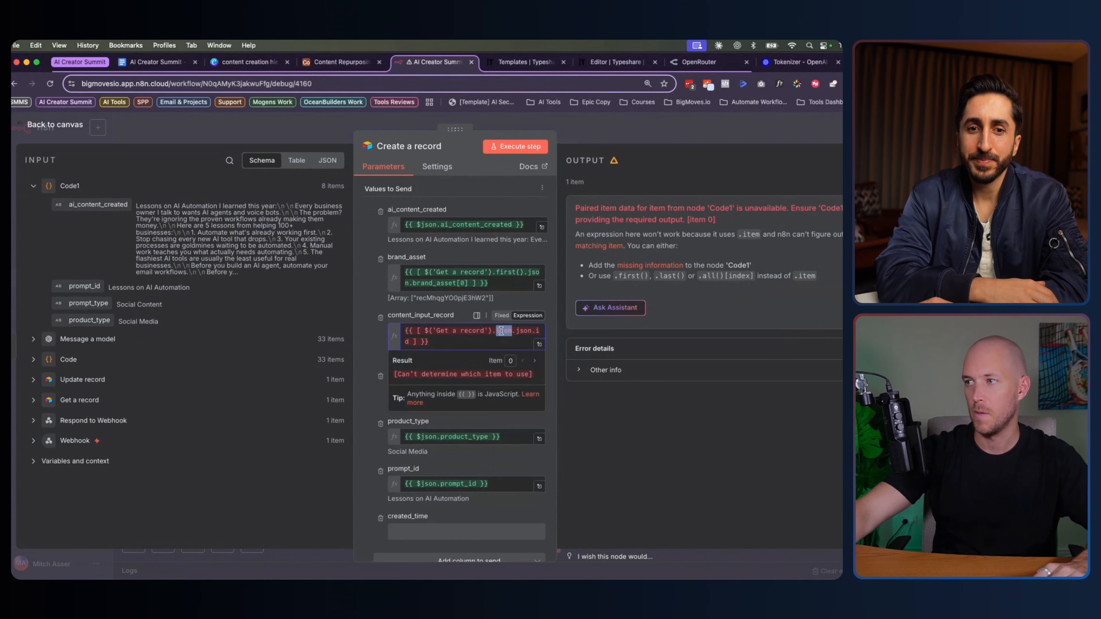
{"action": "type", "text": "first"}
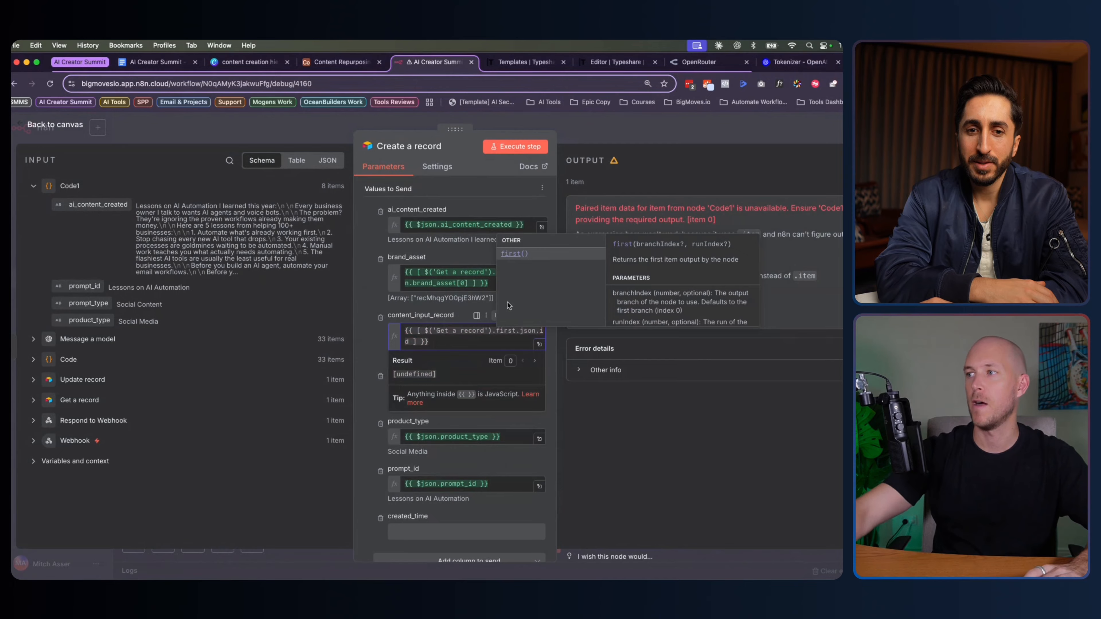
{"action": "left_click", "coordinate": [514, 255]}
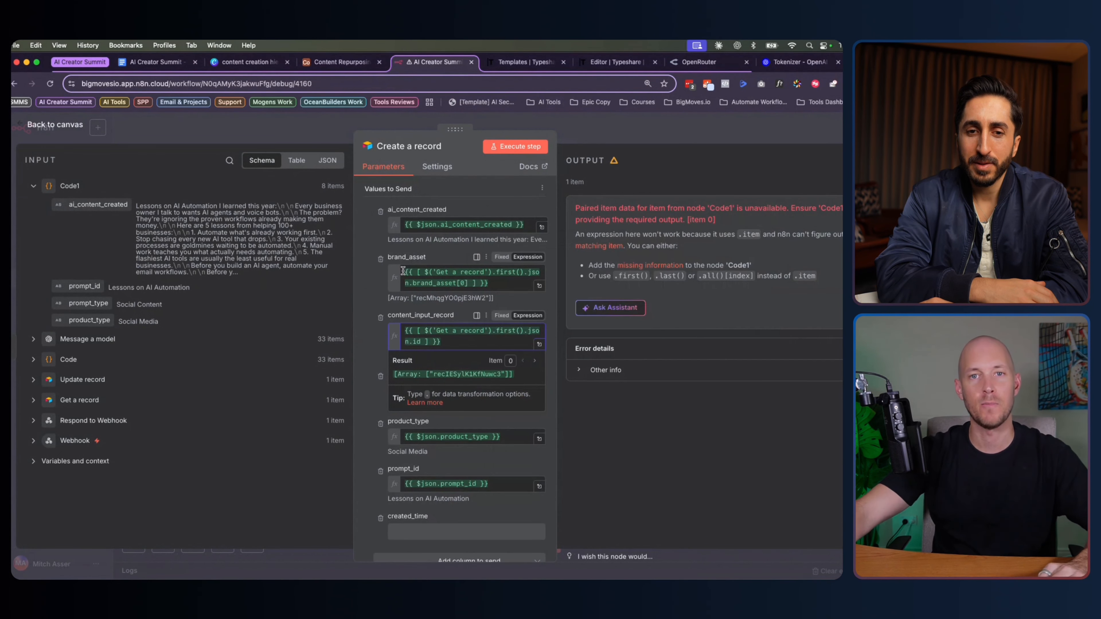
{"action": "left_click", "coordinate": [364, 341]}
{"action": "scroll", "coordinate": [363, 341], "scroll_direction": "down", "scroll_amount": 2}
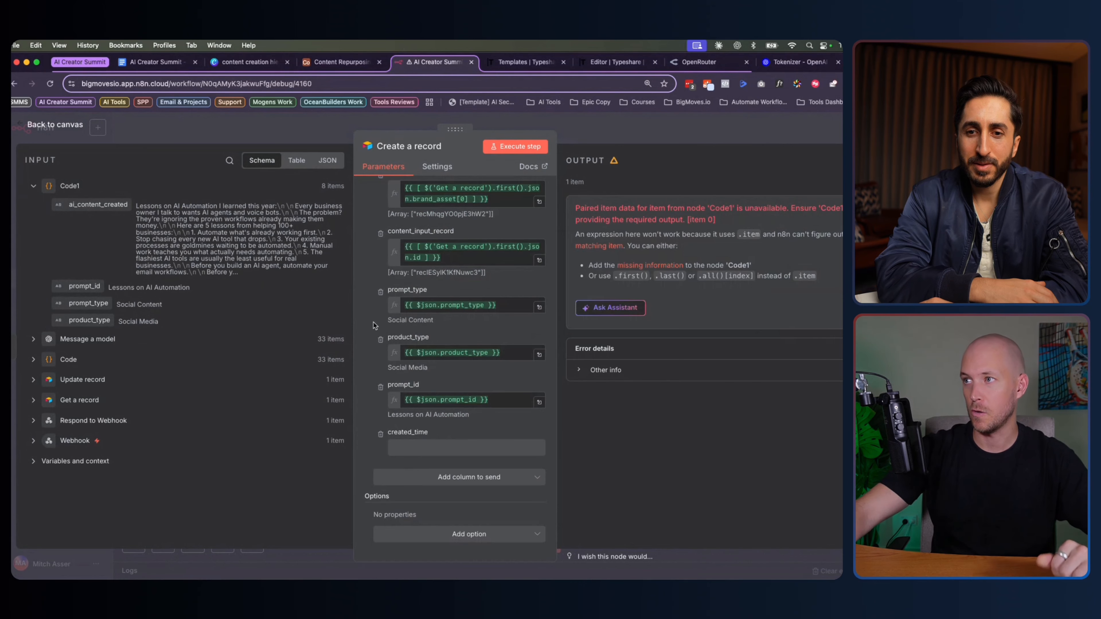
{"action": "scroll", "coordinate": [373, 325], "scroll_direction": "up", "scroll_amount": 10}
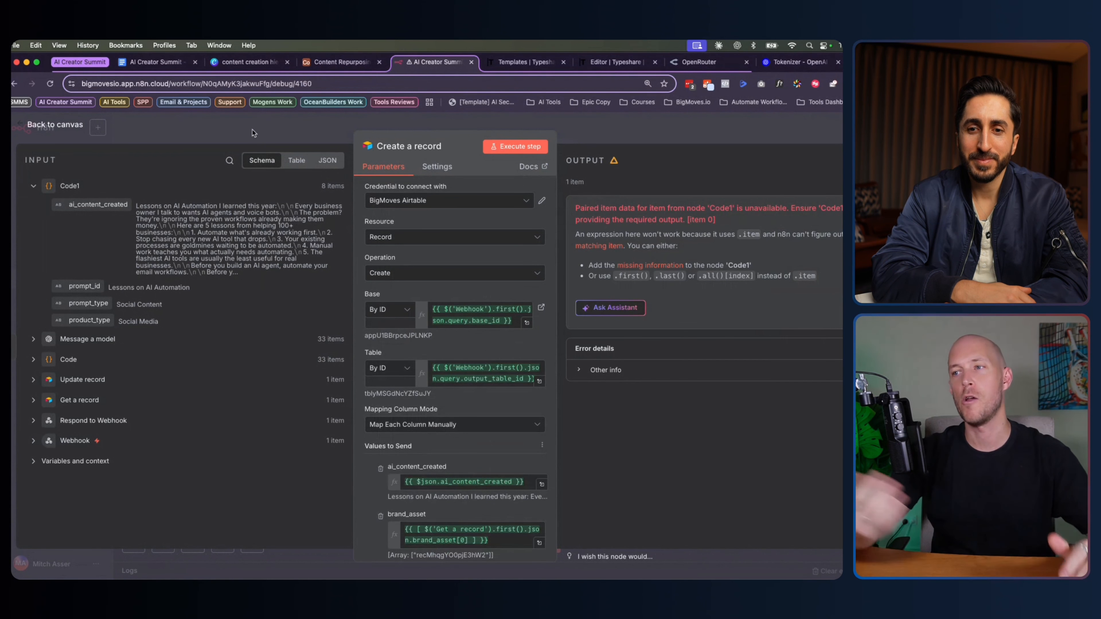
Save the corrected workflow, start a test run, and open the project's workflow list
{"action": "left_click", "coordinate": [61, 127]}
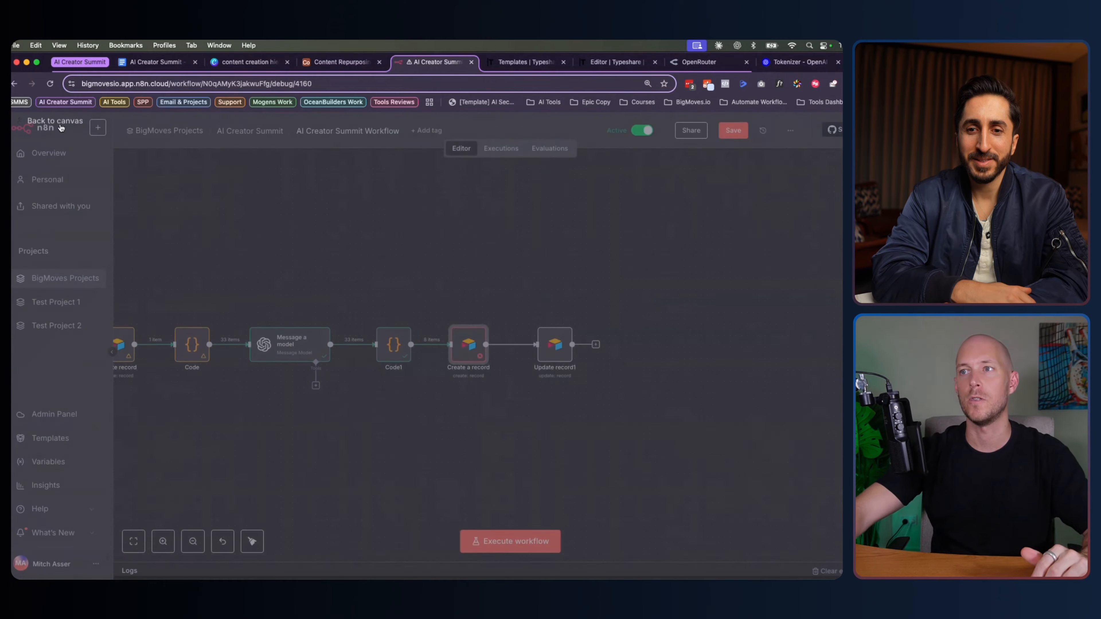
{"action": "left_click", "coordinate": [741, 135]}
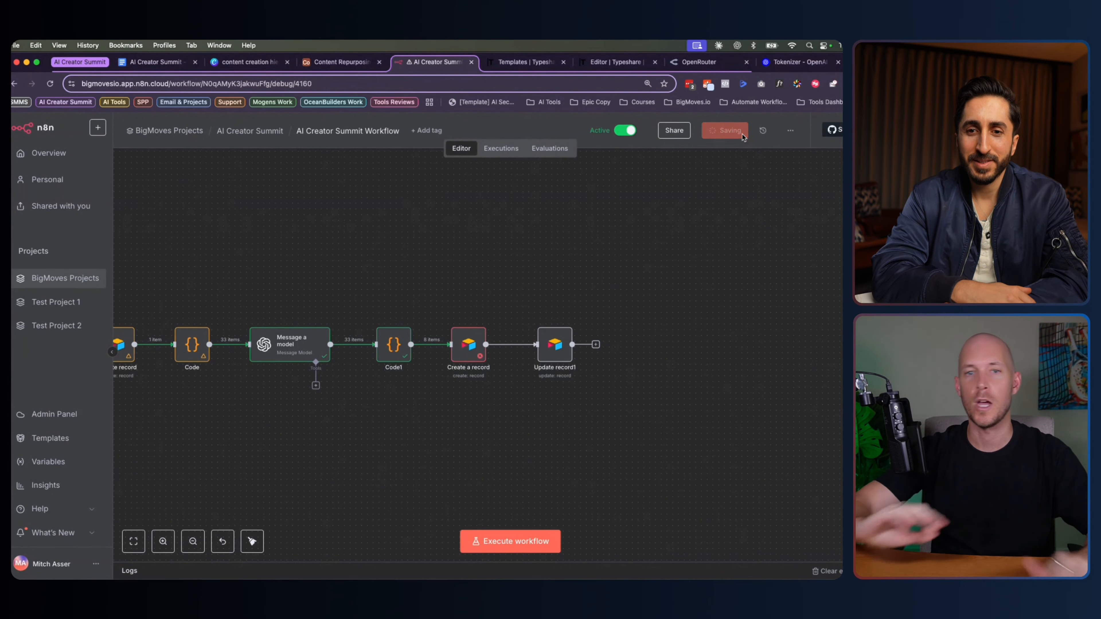
{"action": "scroll", "coordinate": [517, 251], "scroll_direction": "left", "scroll_amount": 5}
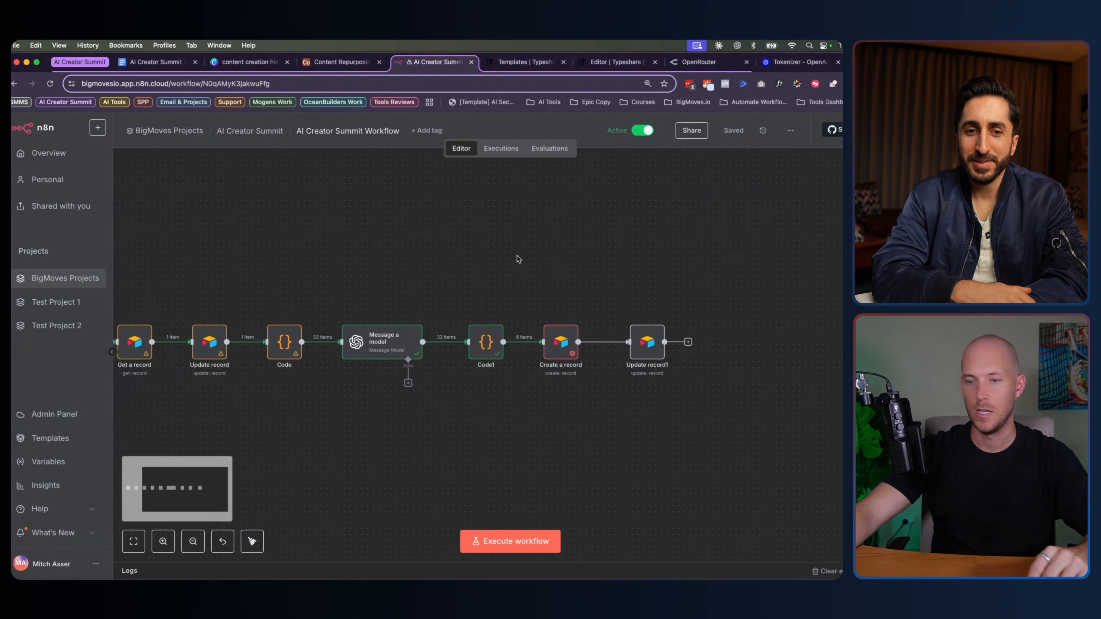
{"action": "scroll", "coordinate": [518, 259], "scroll_direction": "down", "scroll_amount": 2}
{"action": "scroll", "coordinate": [516, 256], "scroll_direction": "down", "scroll_amount": 1}
{"action": "scroll", "coordinate": [488, 404], "scroll_direction": "down", "scroll_amount": 1}
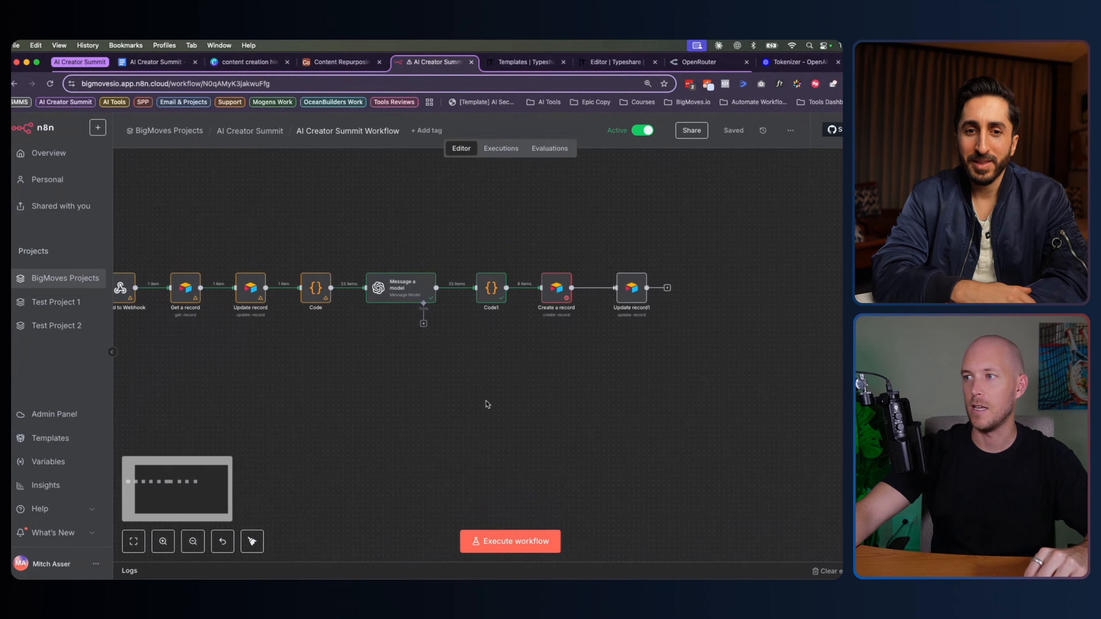
{"action": "scroll", "coordinate": [478, 399], "scroll_direction": "down", "scroll_amount": 2}
{"action": "left_click", "coordinate": [536, 541]}
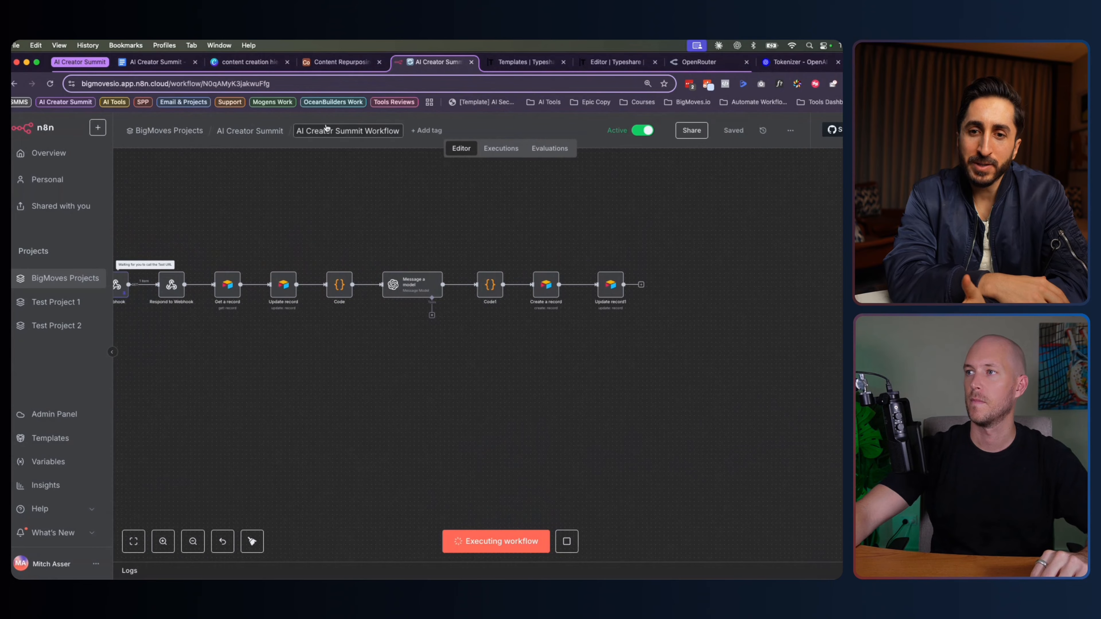
{"action": "left_click", "coordinate": [249, 132]}
Run Repurpose Content on the 'How Small Business Owners Should Adopt AI Automation in 2025' record
{"action": "left_click", "coordinate": [340, 61]}
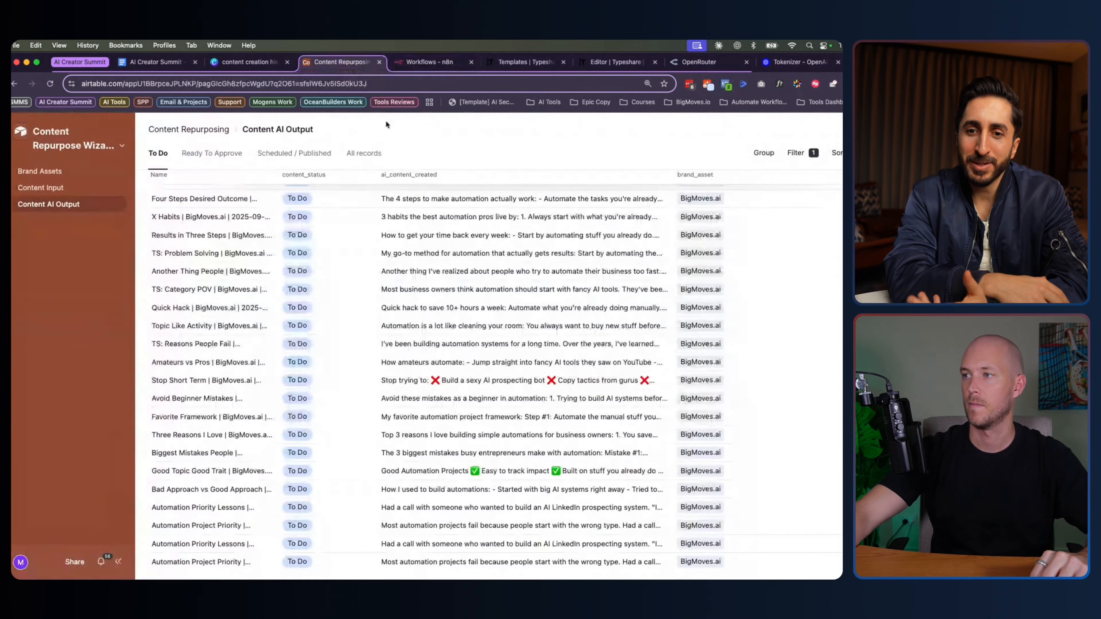
{"action": "left_click", "coordinate": [82, 187]}
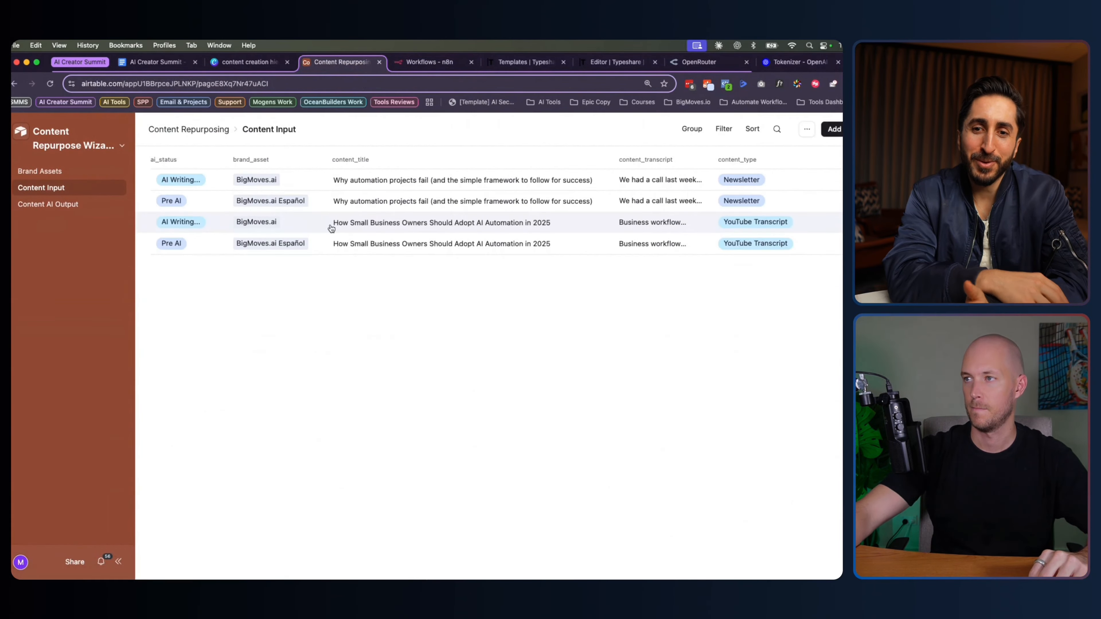
{"action": "left_click", "coordinate": [241, 223]}
{"action": "left_click", "coordinate": [453, 323]}
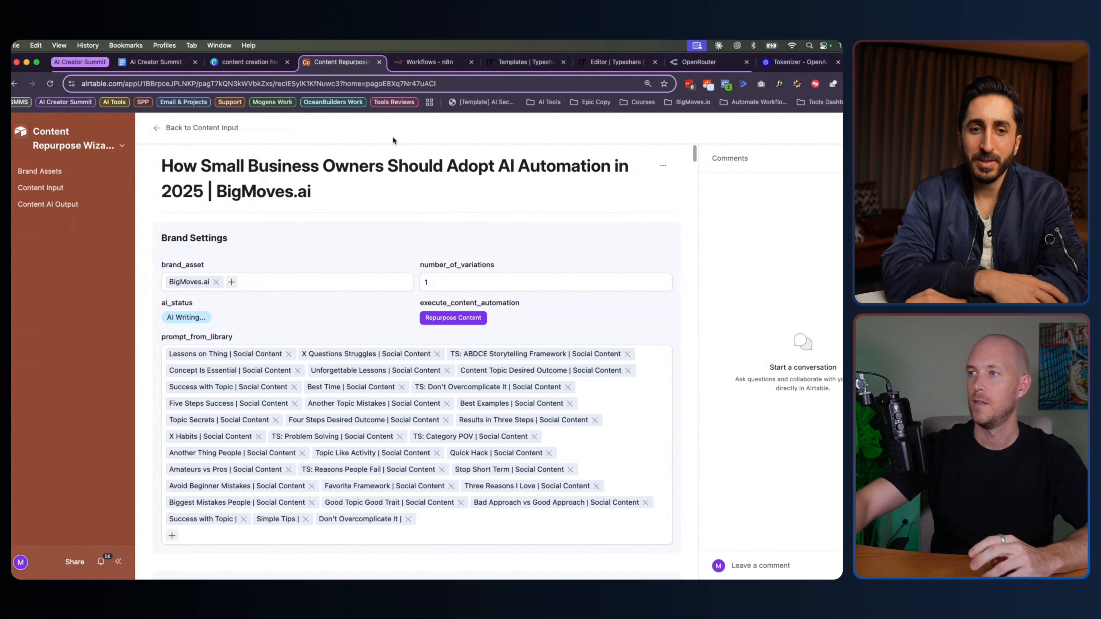
Confirm in AI Creator Summit Workflow's executions that the two new runs are in progress
{"action": "left_click", "coordinate": [432, 63]}
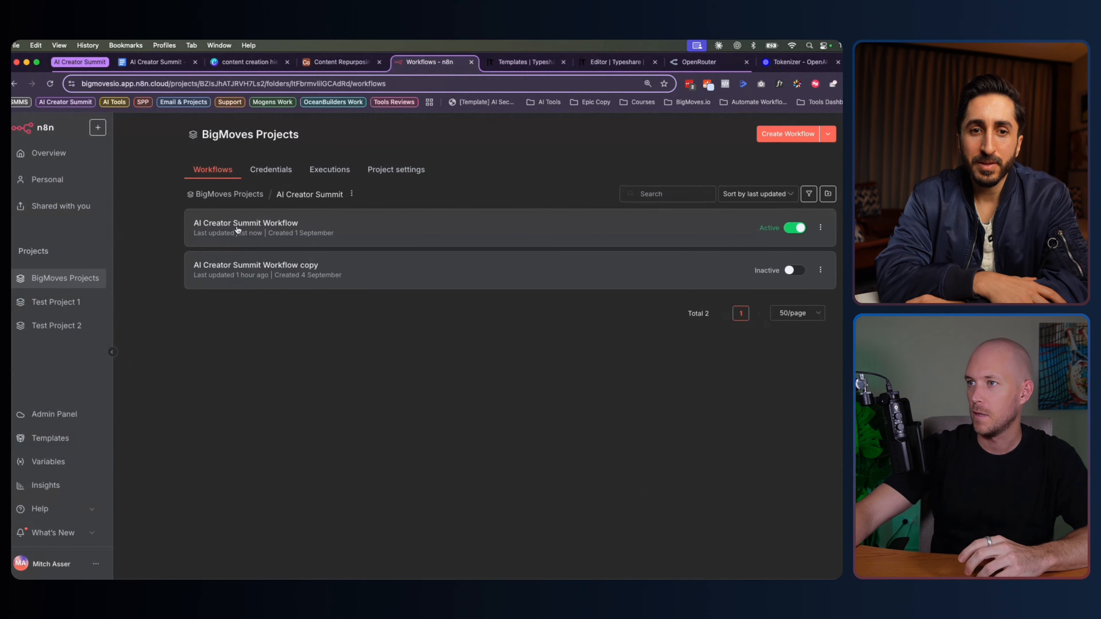
{"action": "left_click", "coordinate": [258, 246]}
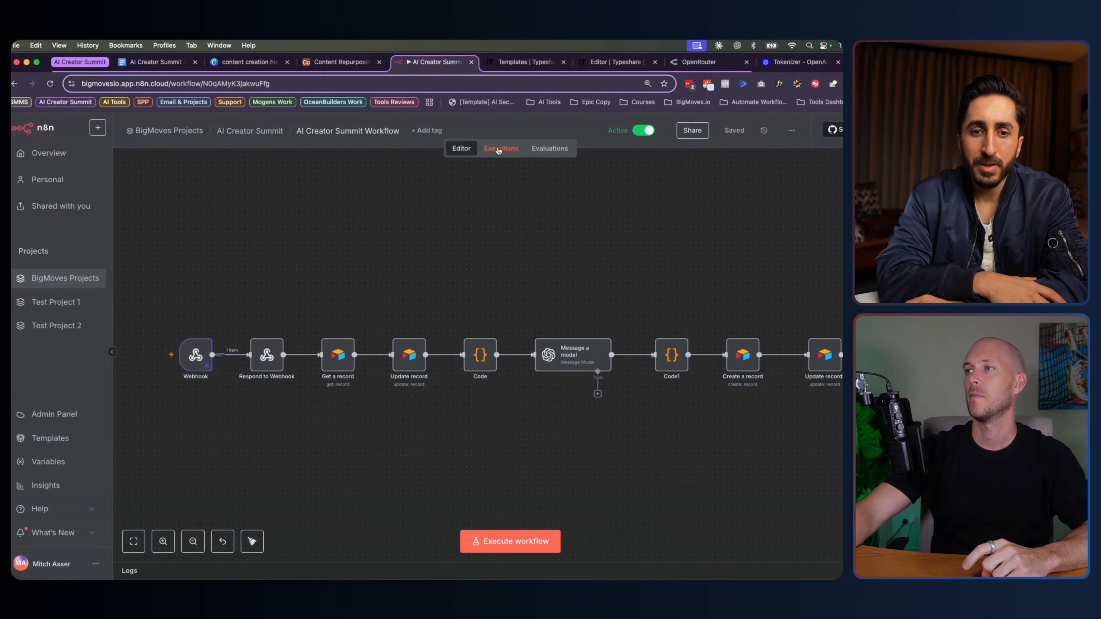
{"action": "left_click", "coordinate": [503, 148]}
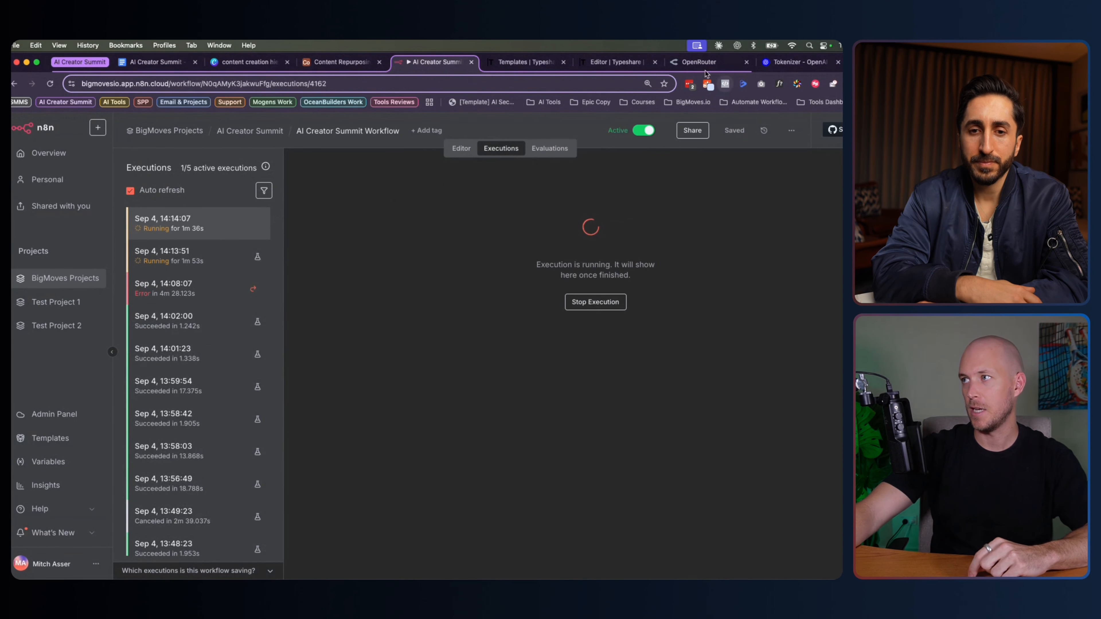
{"action": "key", "text": "super+7"}
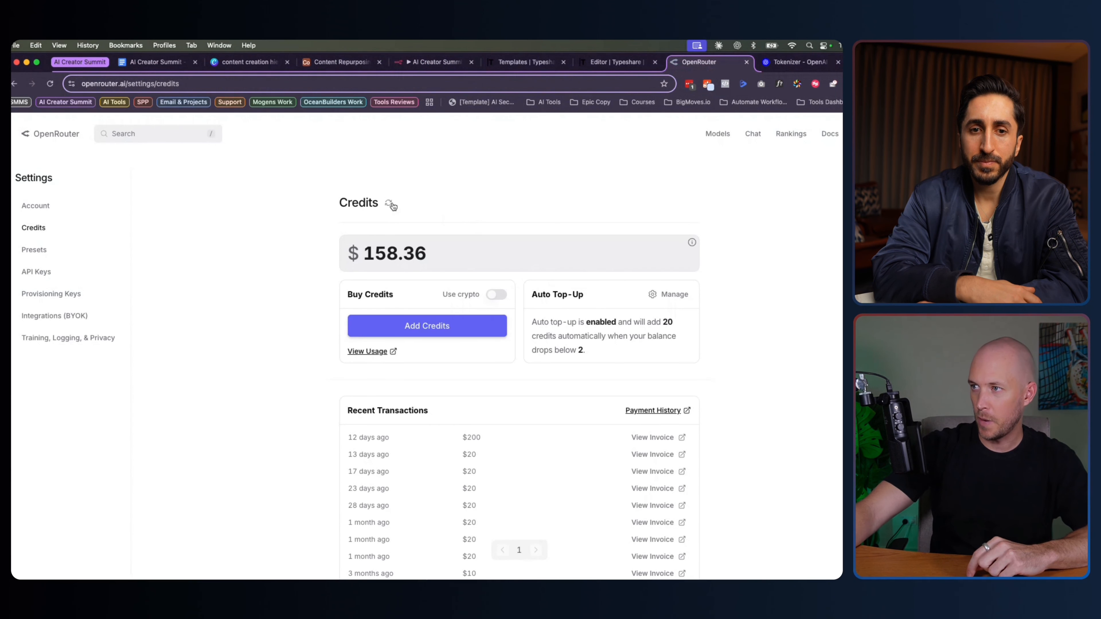
Refresh the OpenRouter credits to $156.60, then go back to Airtable's Content Input table
{"action": "left_click", "coordinate": [388, 203]}
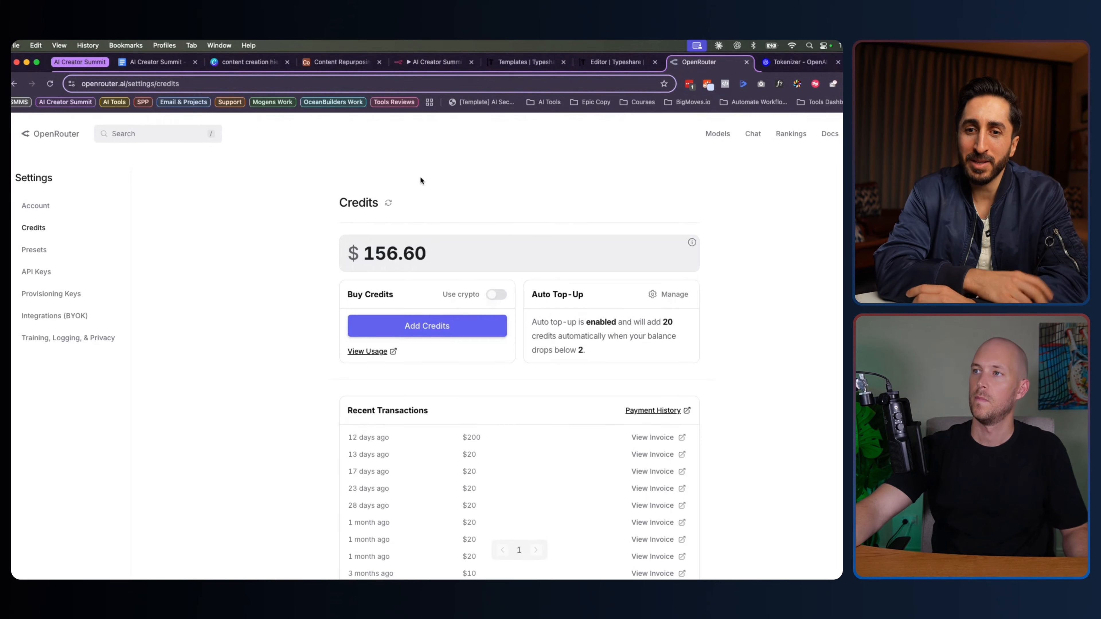
{"action": "left_click", "coordinate": [340, 62]}
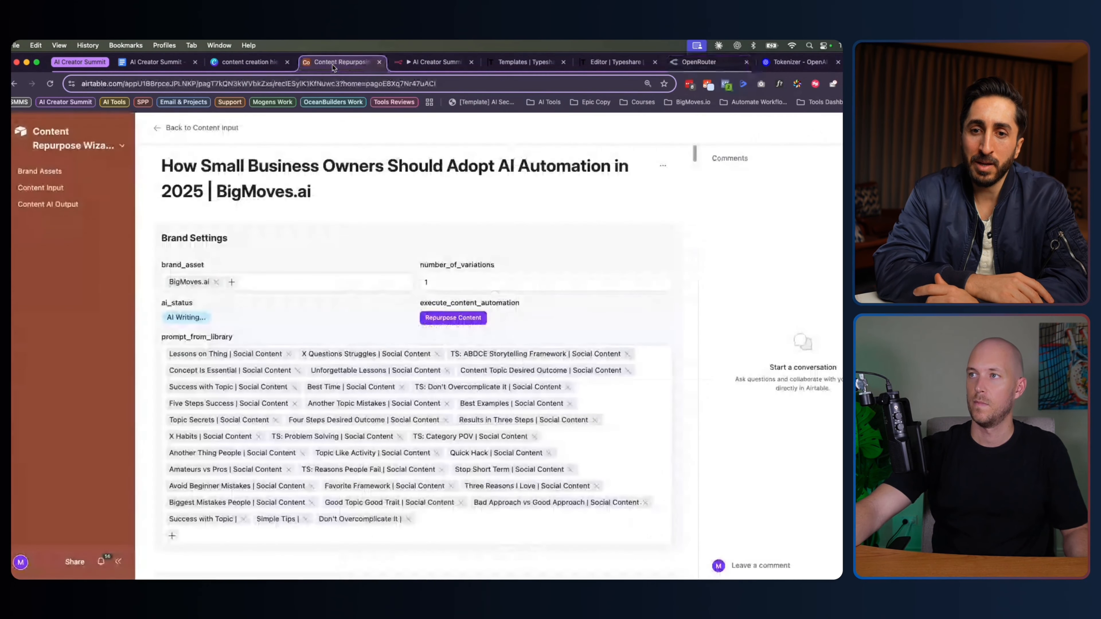
{"action": "left_click", "coordinate": [208, 126]}
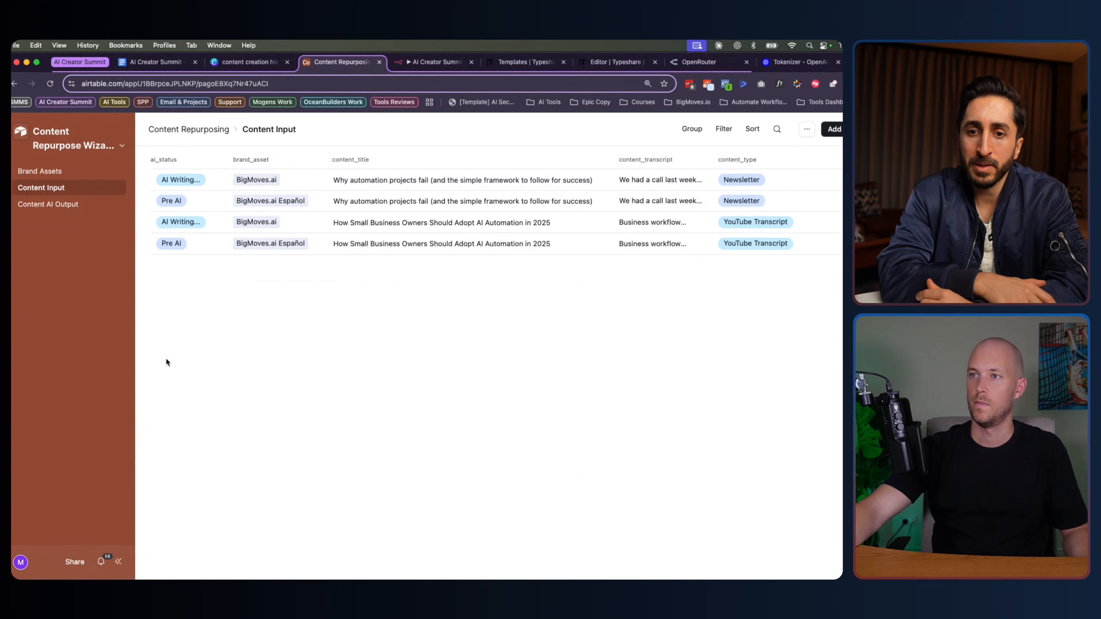